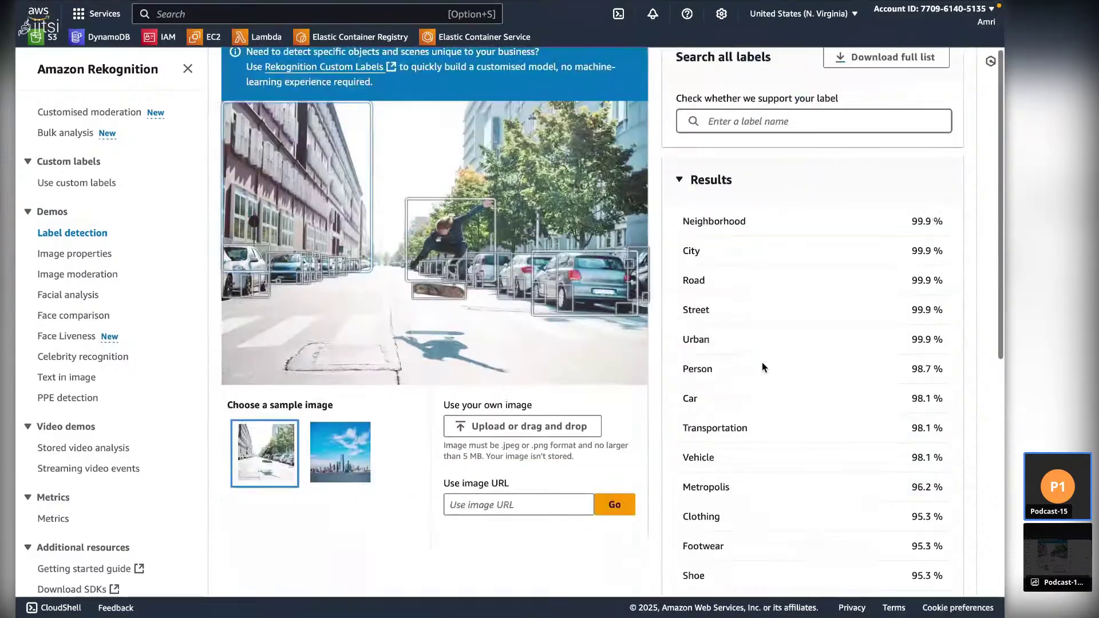
# - Switch from the Rekognition label detection demo to DynamoDB and open its list of tables
pyautogui.scroll(2, 558, 319)
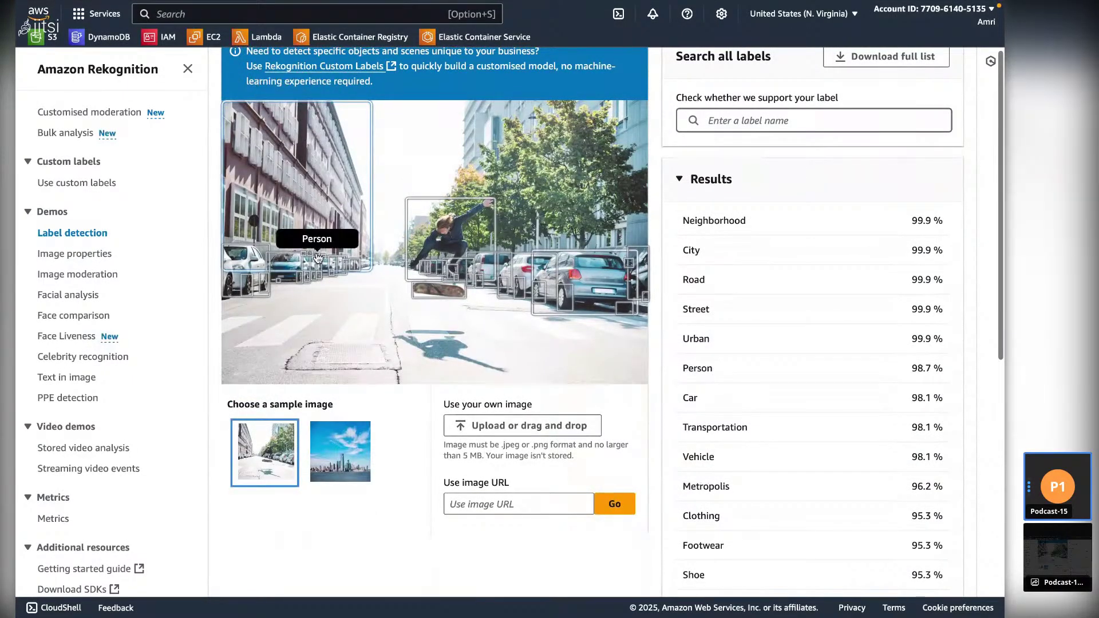
pyautogui.click(824, 61)
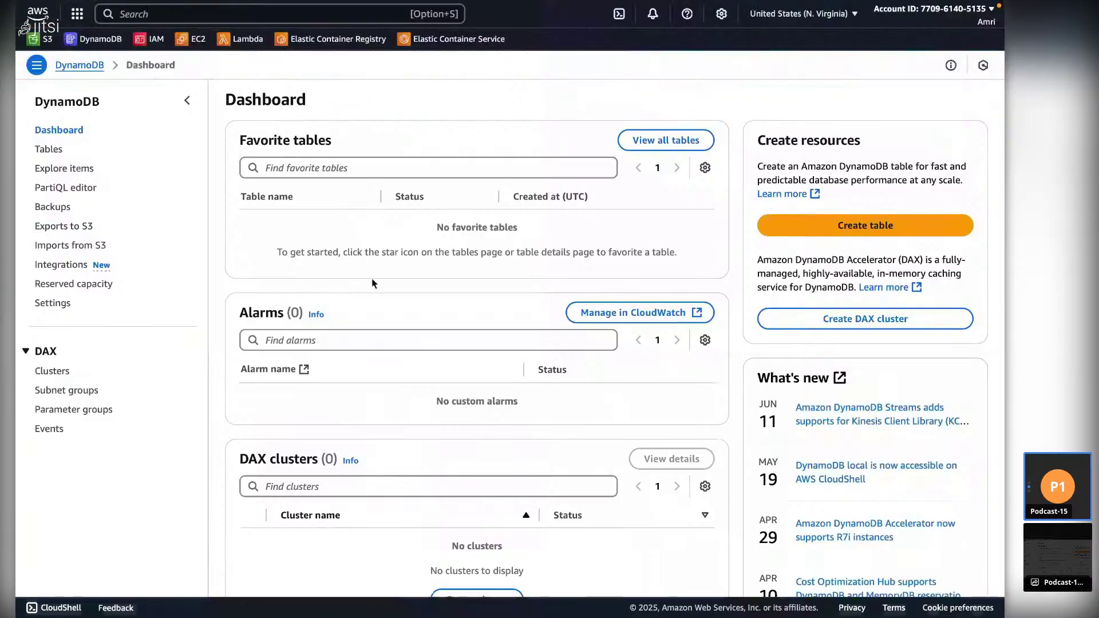
pyautogui.click(49, 149)
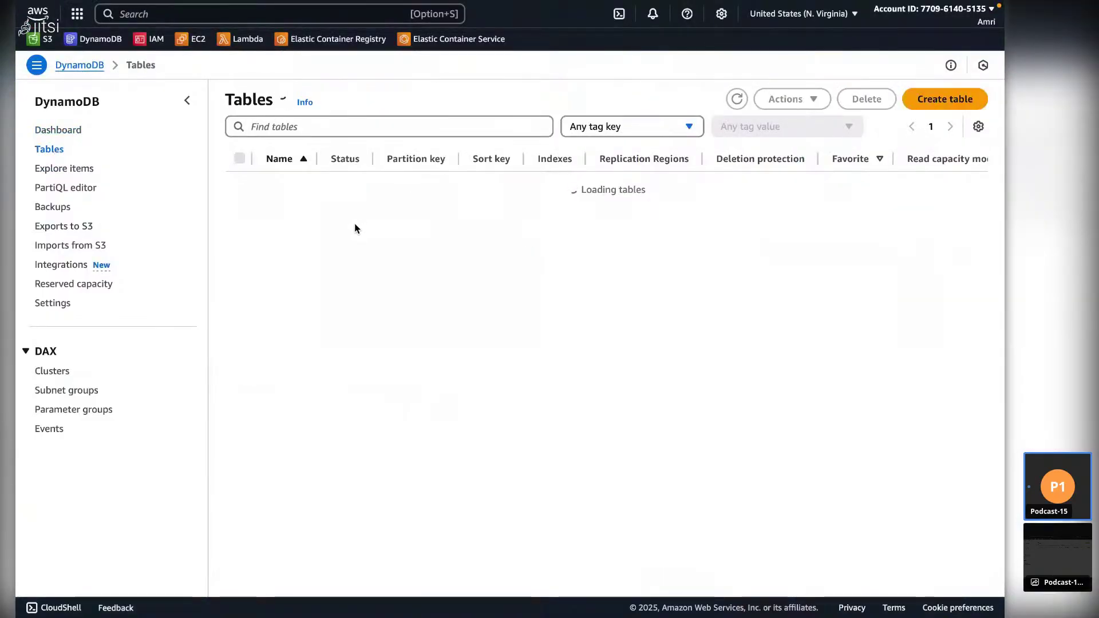
# - Switch to the Codespaces code editor and shrink the terminal to enlarge the code area
pyautogui.hotkey('ctrl', 'Left')
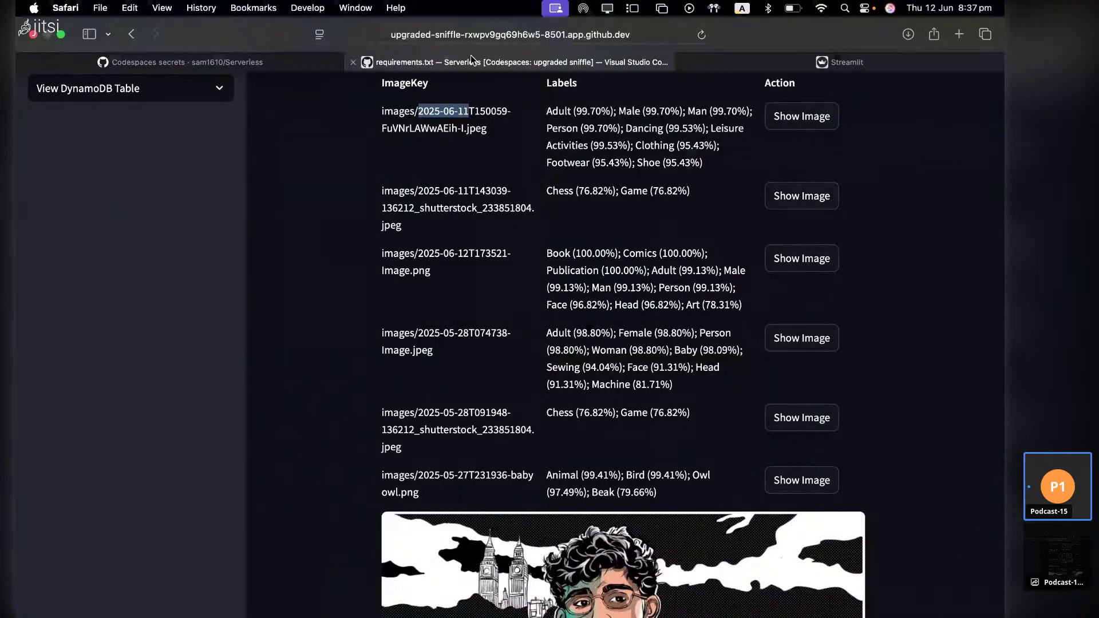
pyautogui.click(471, 55)
pyautogui.moveTo(428, 220); pyautogui.dragTo(429, 439)
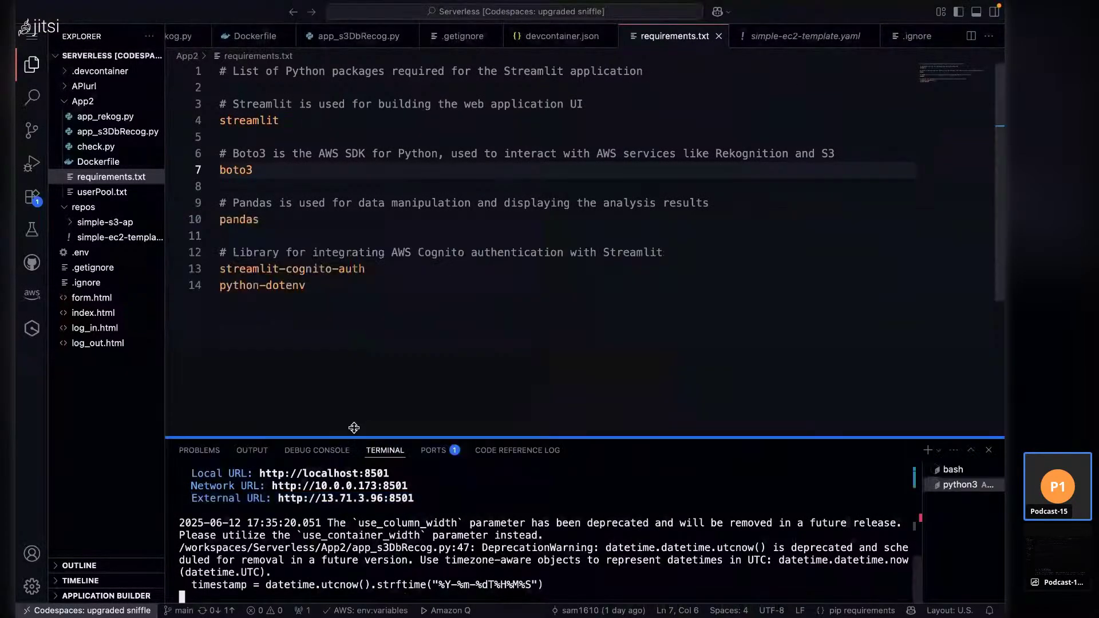
# - Open app_s3DbRecog.py in App2 and highlight the table name assigned to DYNAMODB_TABLE_NAME in the AWS configuration
pyautogui.click(108, 135)
pyautogui.scroll(20, 352, 213)
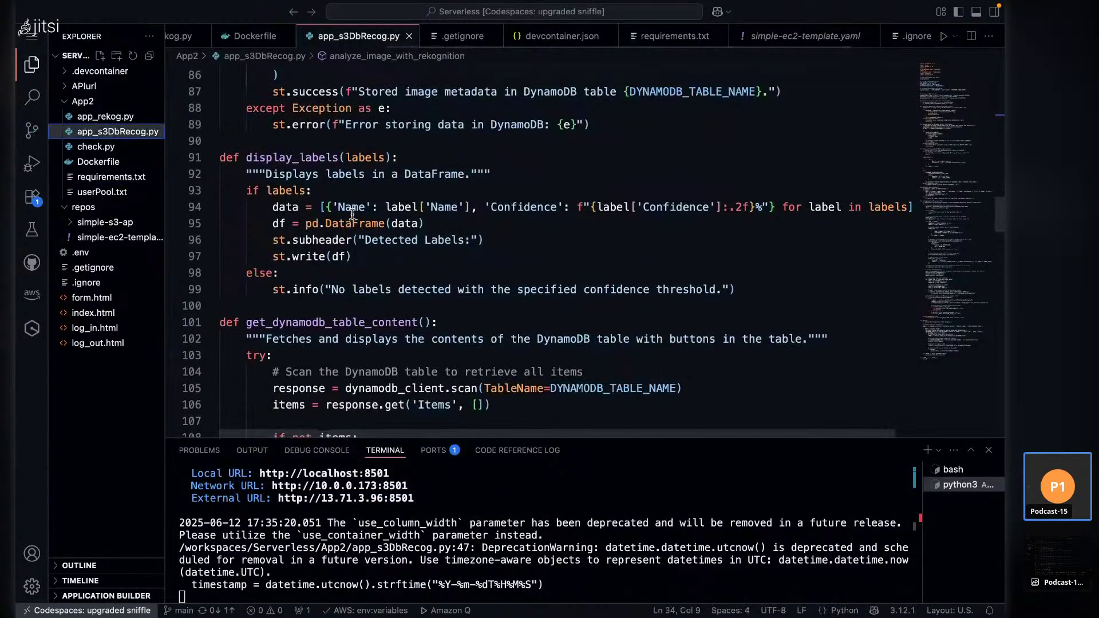
pyautogui.scroll(8, 352, 213)
pyautogui.scroll(-5, 465, 210)
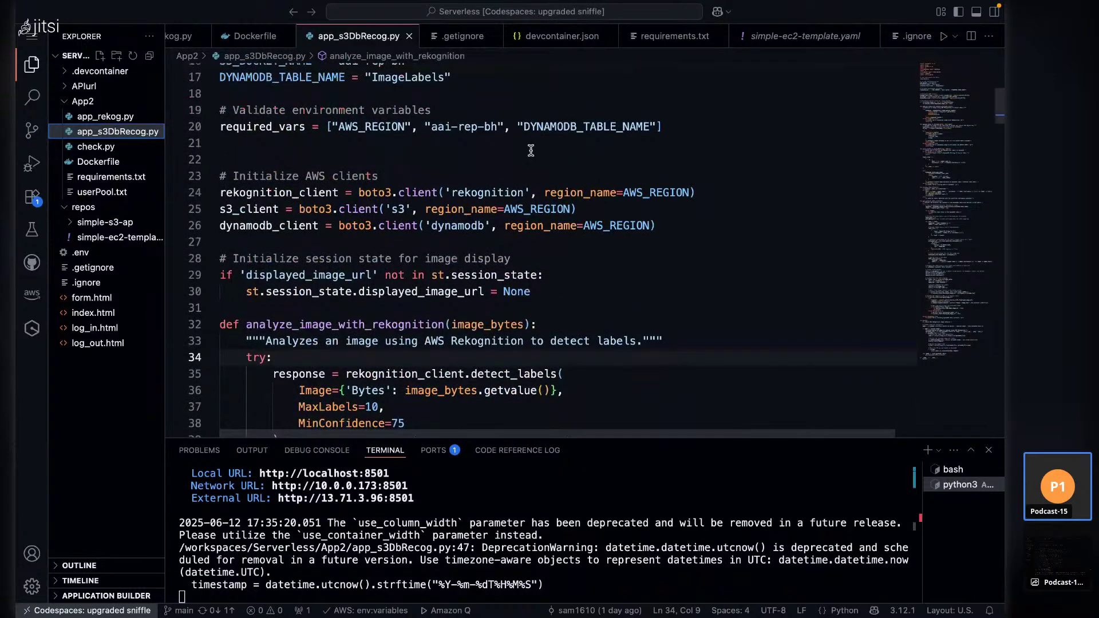
pyautogui.scroll(2, 554, 152)
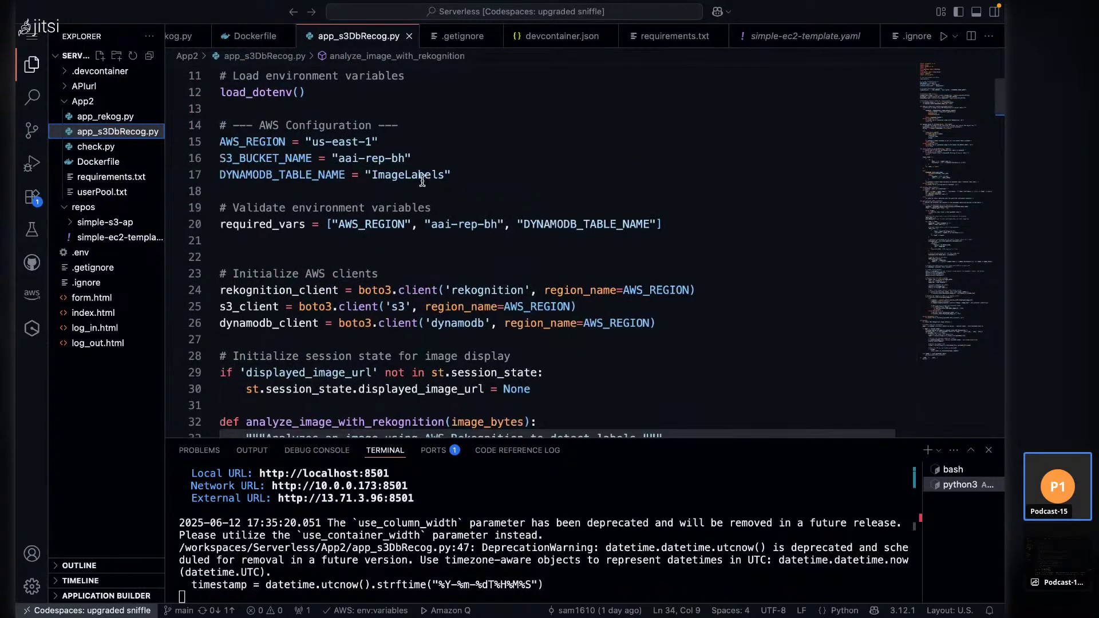
pyautogui.doubleClick(420, 178)
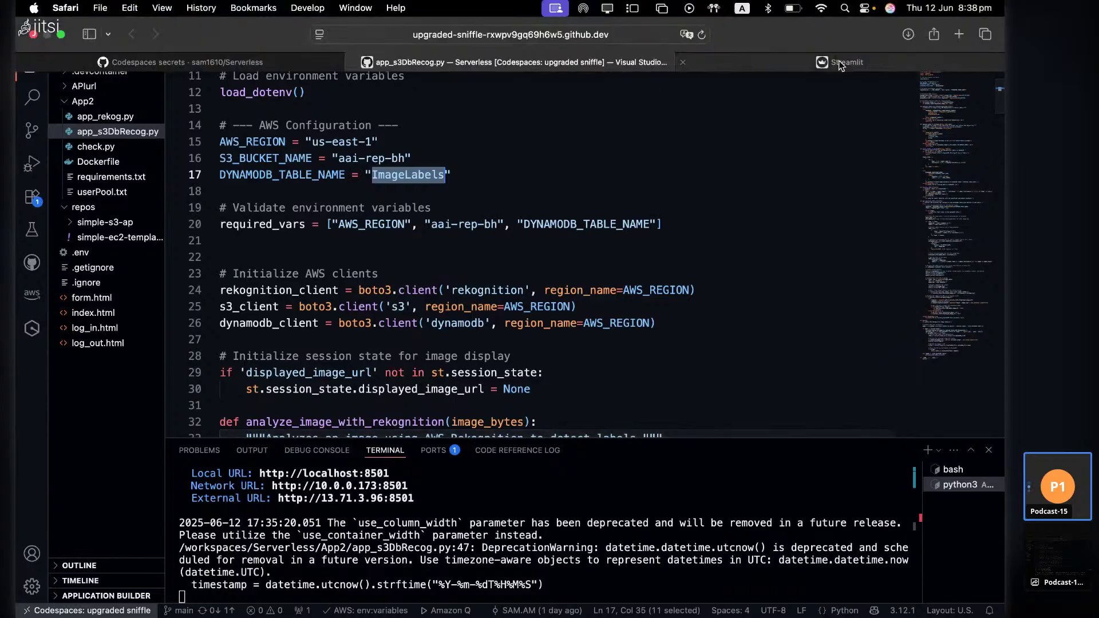
# - Return to the DynamoDB console, open the ImageLabels table and review its settings
pyautogui.hotkey('ctrl', 'Right')
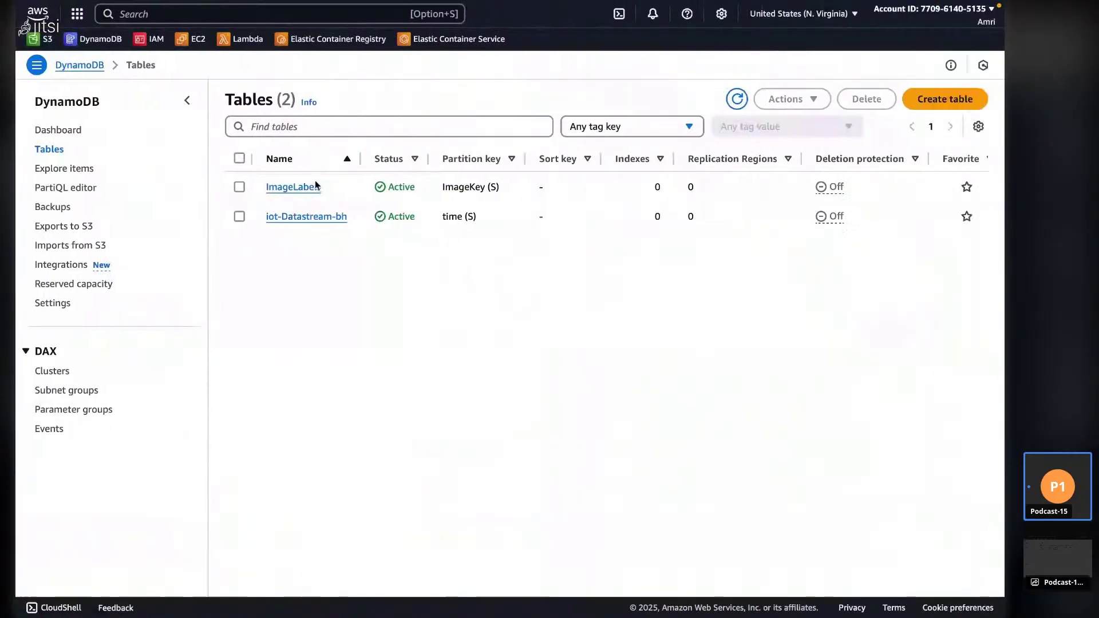
pyautogui.click(298, 188)
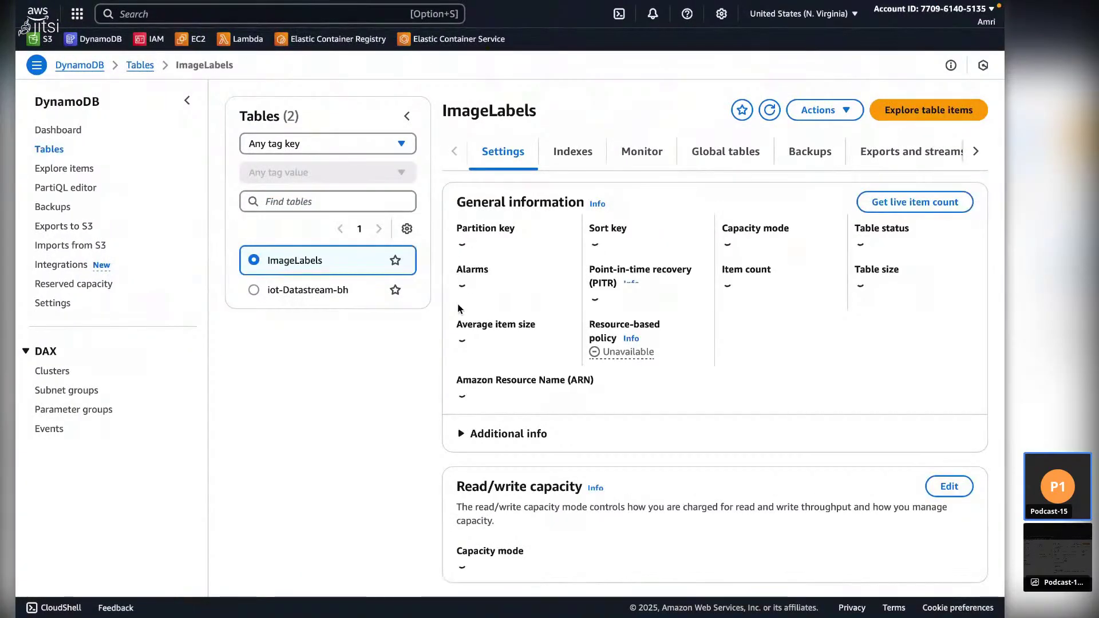
pyautogui.scroll(-4, 605, 357)
pyautogui.scroll(-10, 605, 357)
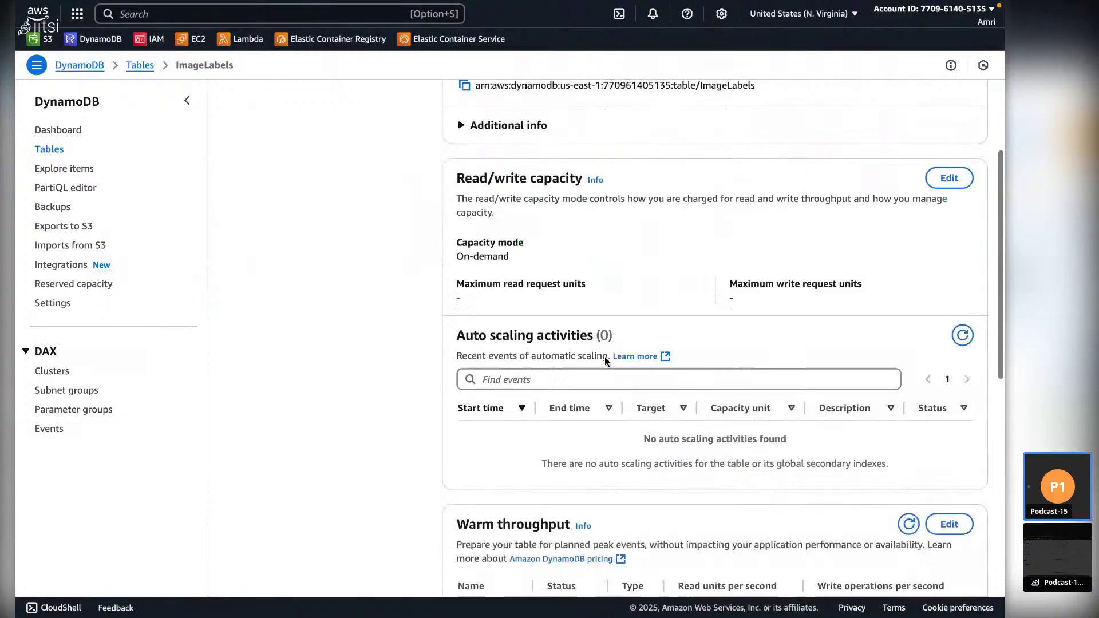
pyautogui.scroll(15, 605, 362)
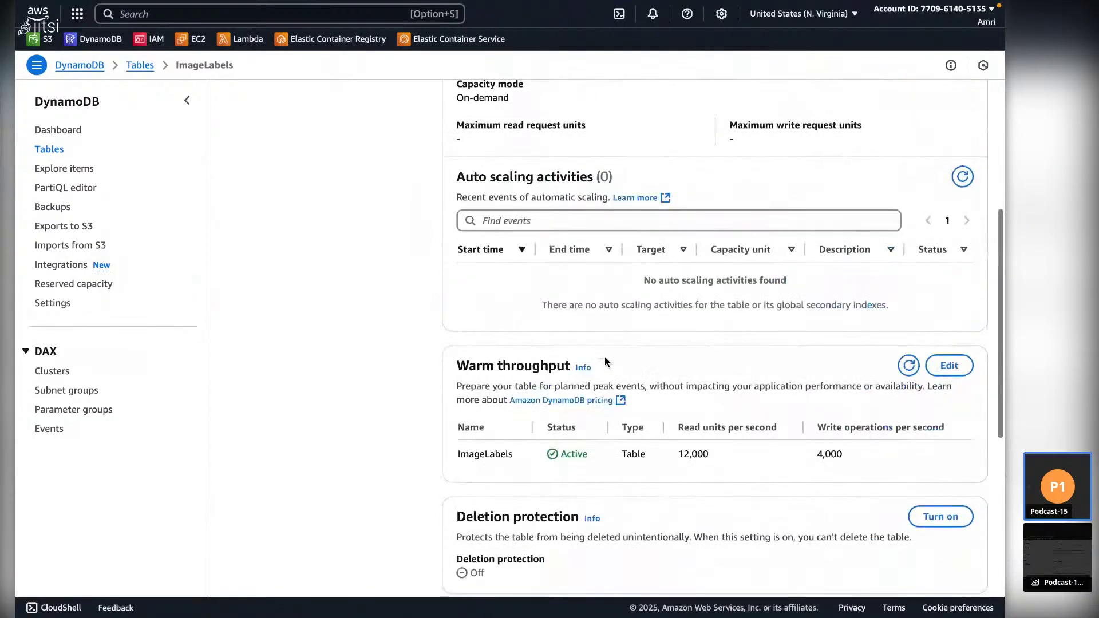
# - Explore the ImageLabels items with the ImageKey column widened, and open the item images/2025-06-12T173521-Image.png
pyautogui.click(920, 114)
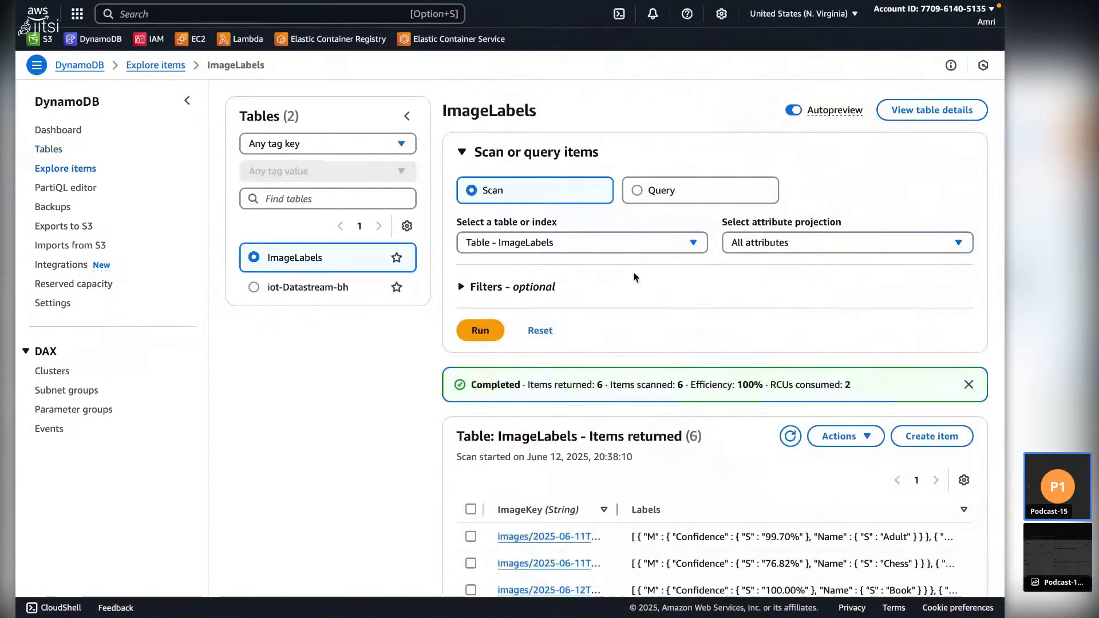
pyautogui.scroll(-3, 619, 390)
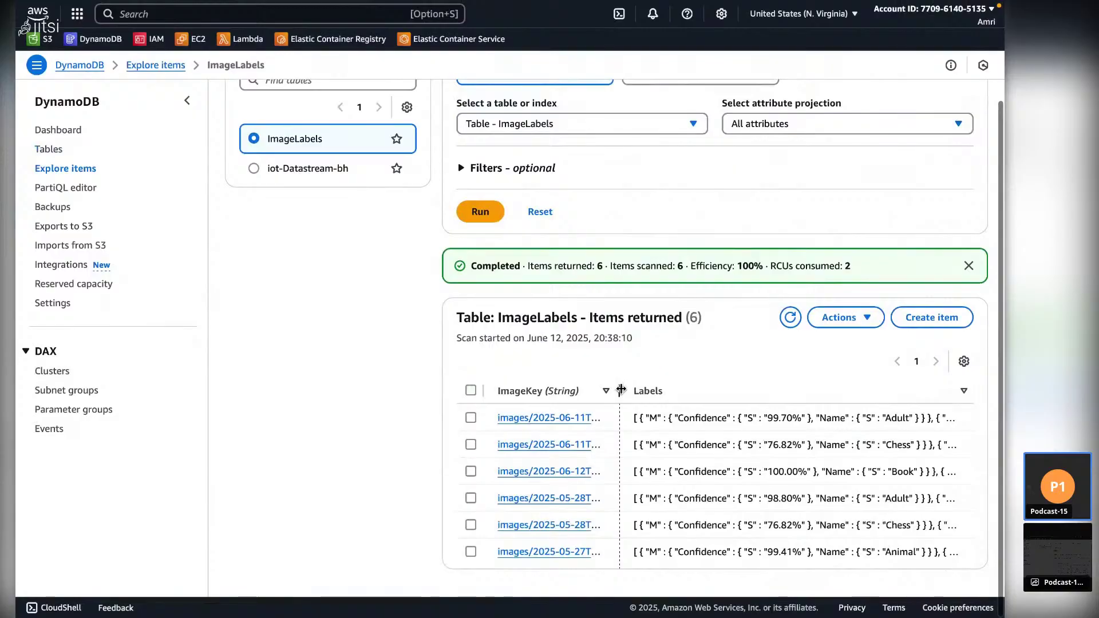
pyautogui.moveTo(619, 390); pyautogui.dragTo(773, 390)
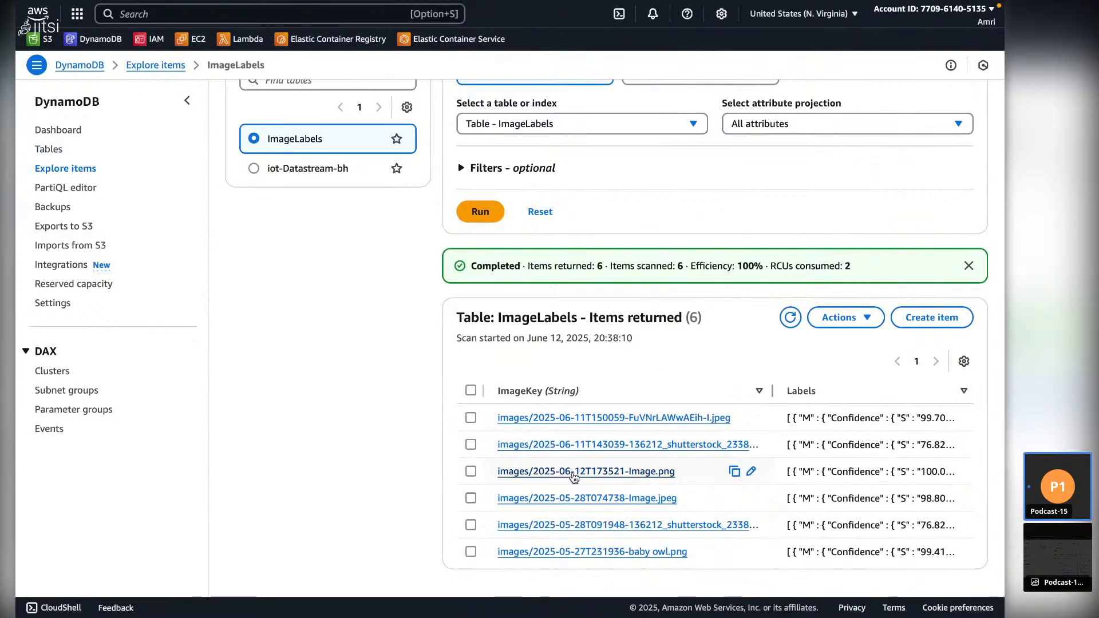
pyautogui.click(574, 472)
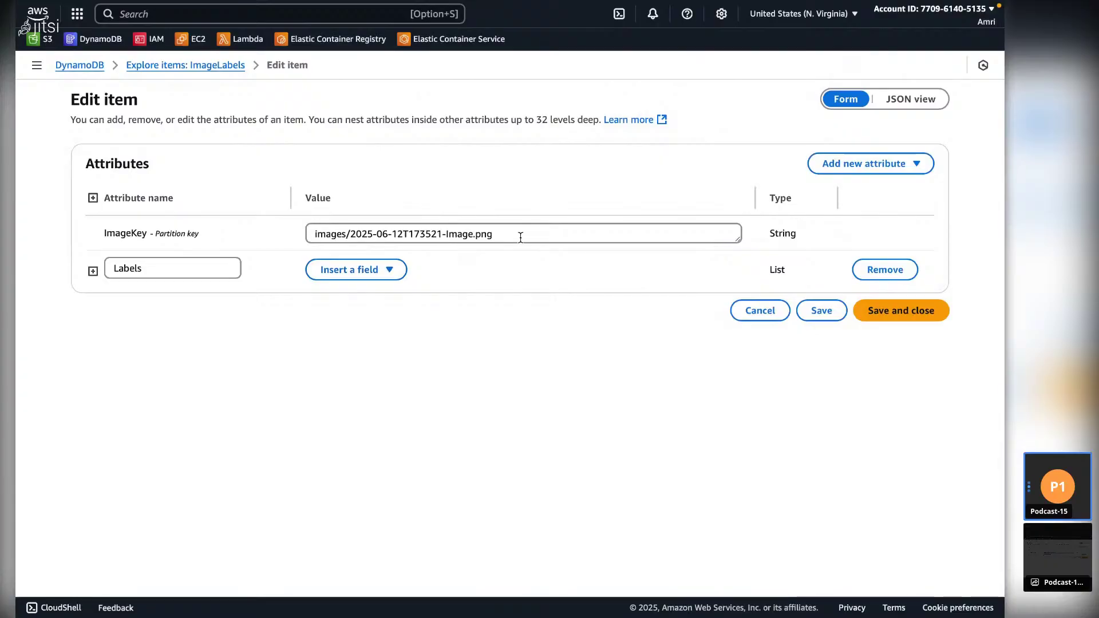
# - Open the S3 bucket list and check the S3_BUCKET_NAME value in the app_s3DbRecog.py code
pyautogui.moveTo(658, 6)
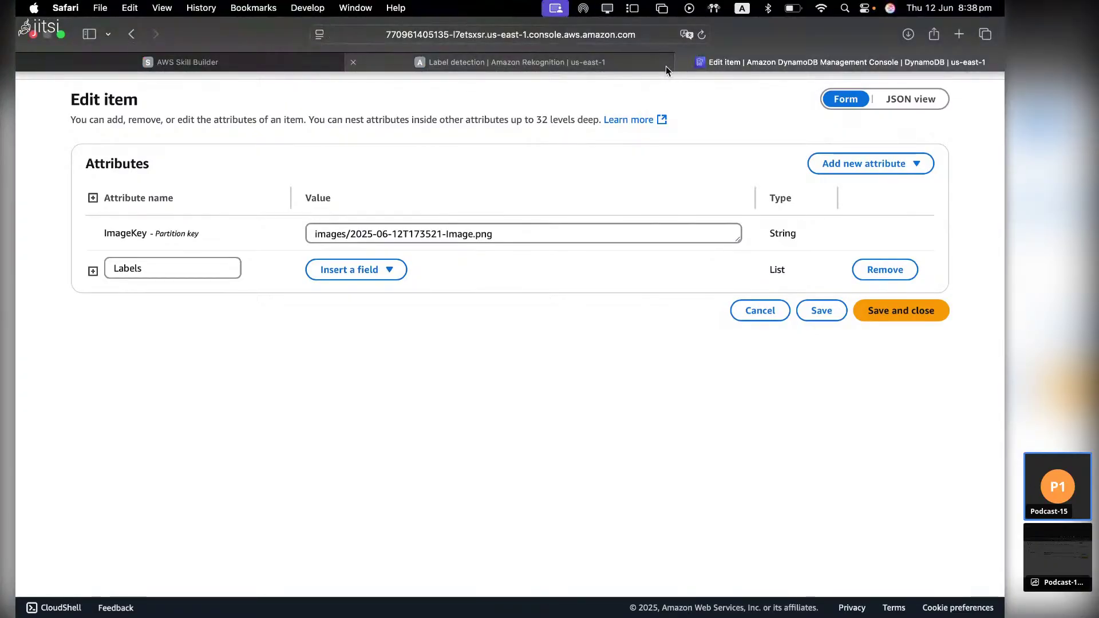
pyautogui.click(46, 39)
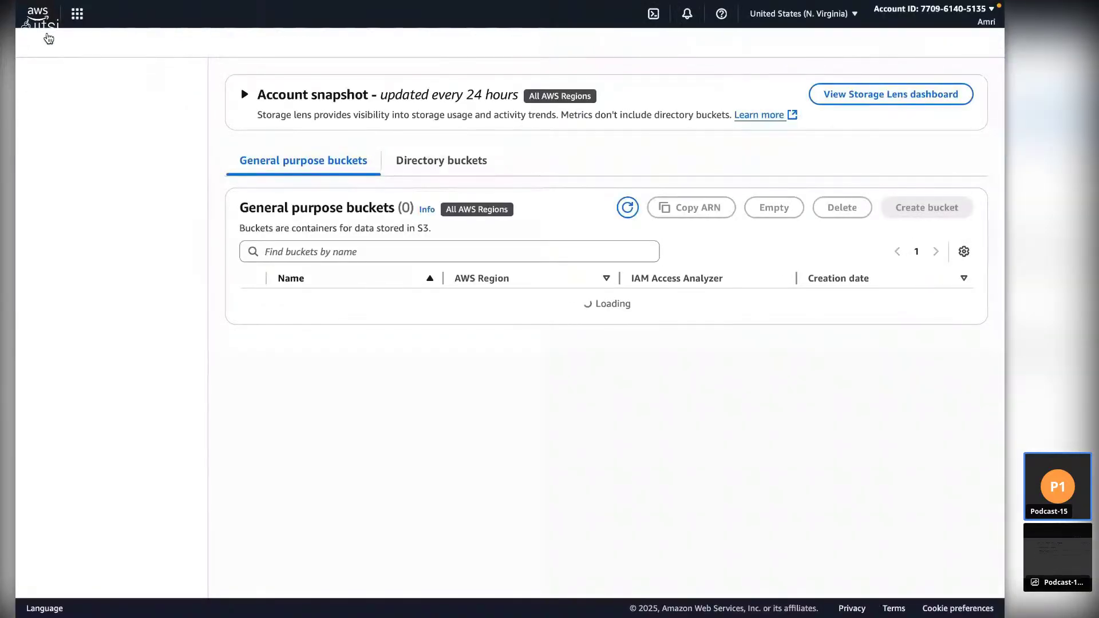
pyautogui.moveTo(613, 27)
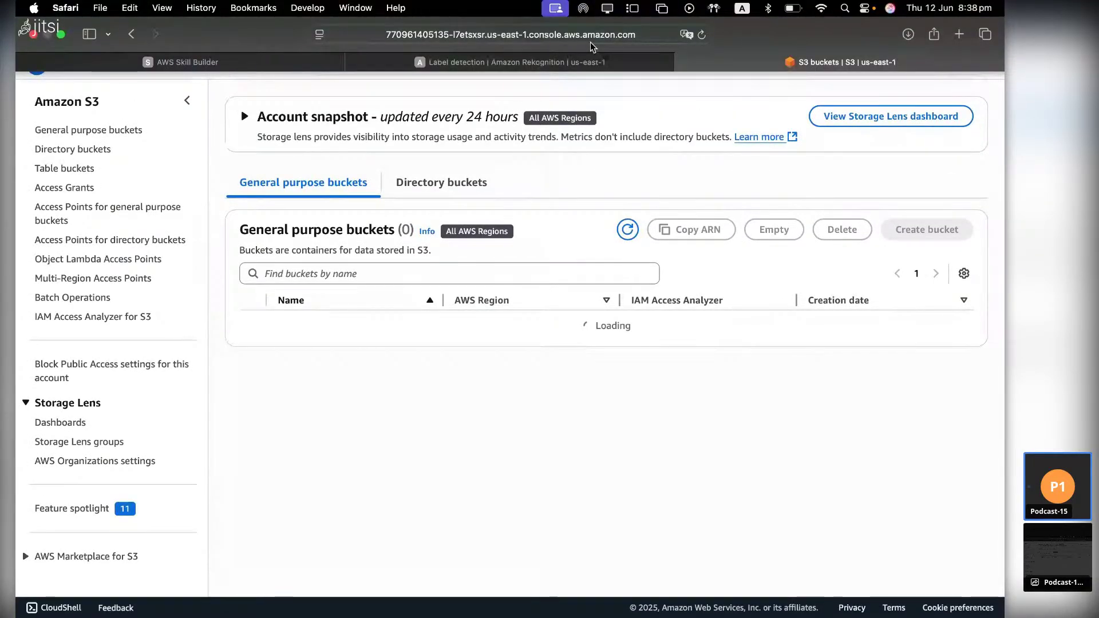
pyautogui.press('super+grave')
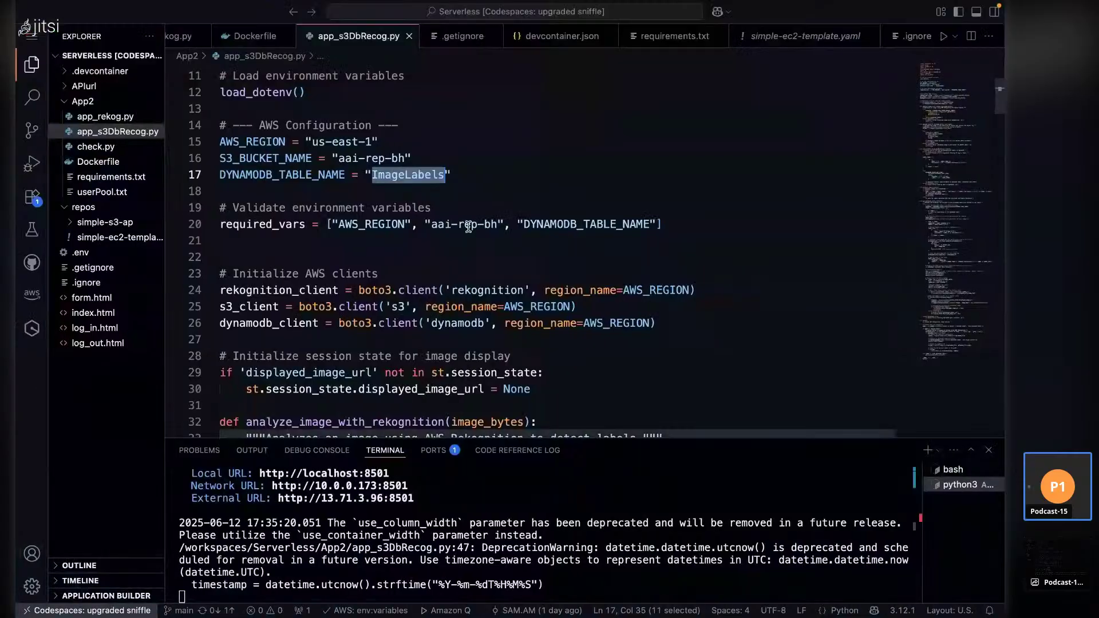
pyautogui.press('super+grave')
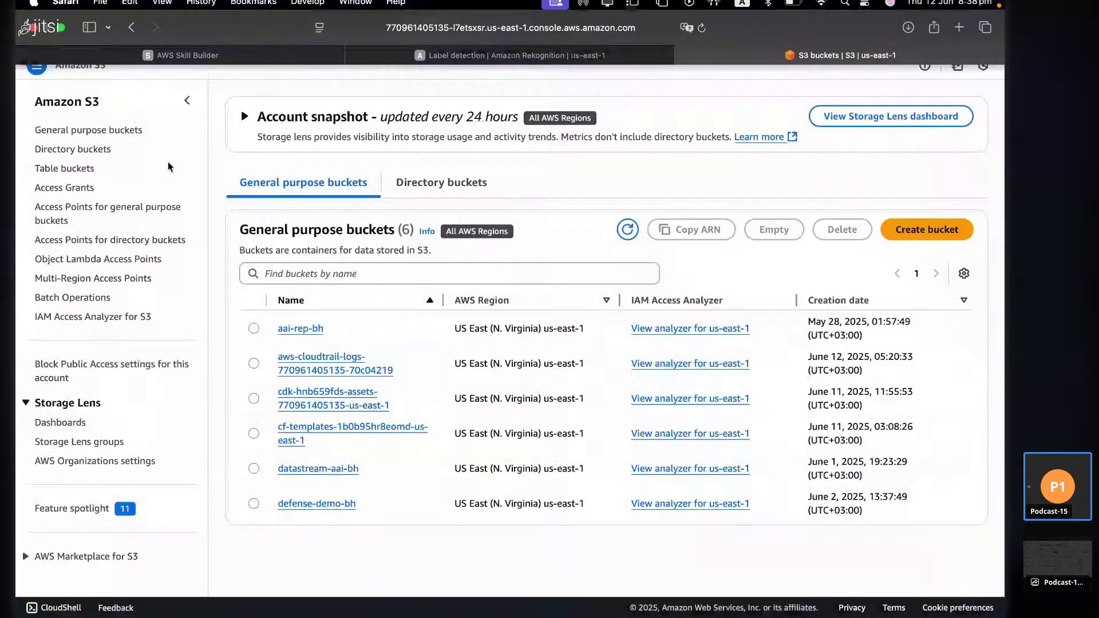
# - Open the images folder of the aai-rep-bh bucket and widen the object Name column
pyautogui.click(300, 328)
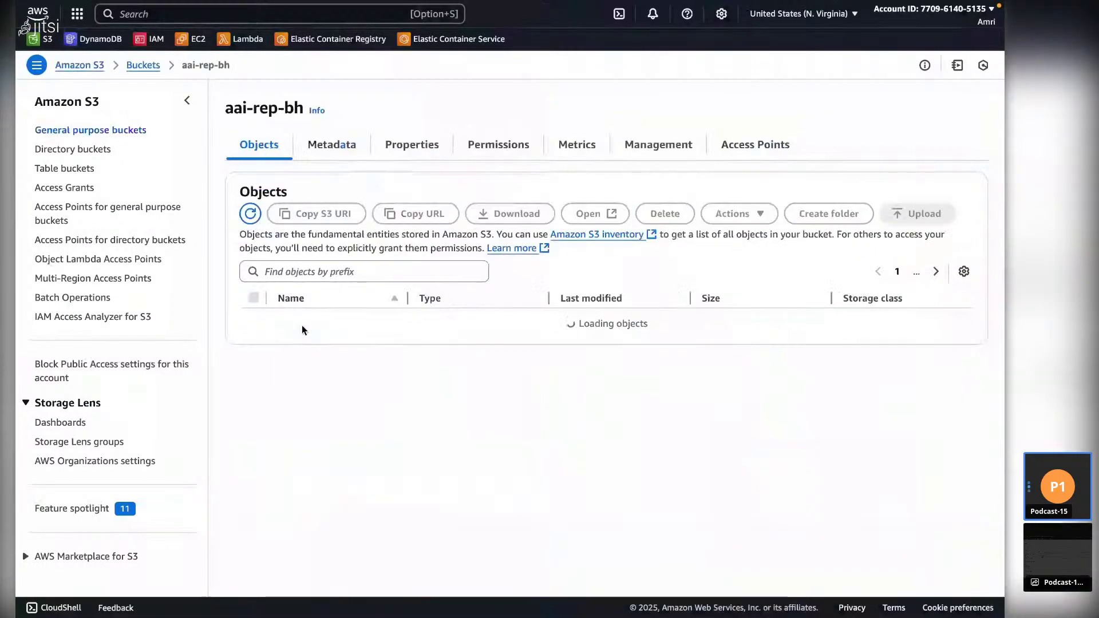
pyautogui.click(312, 320)
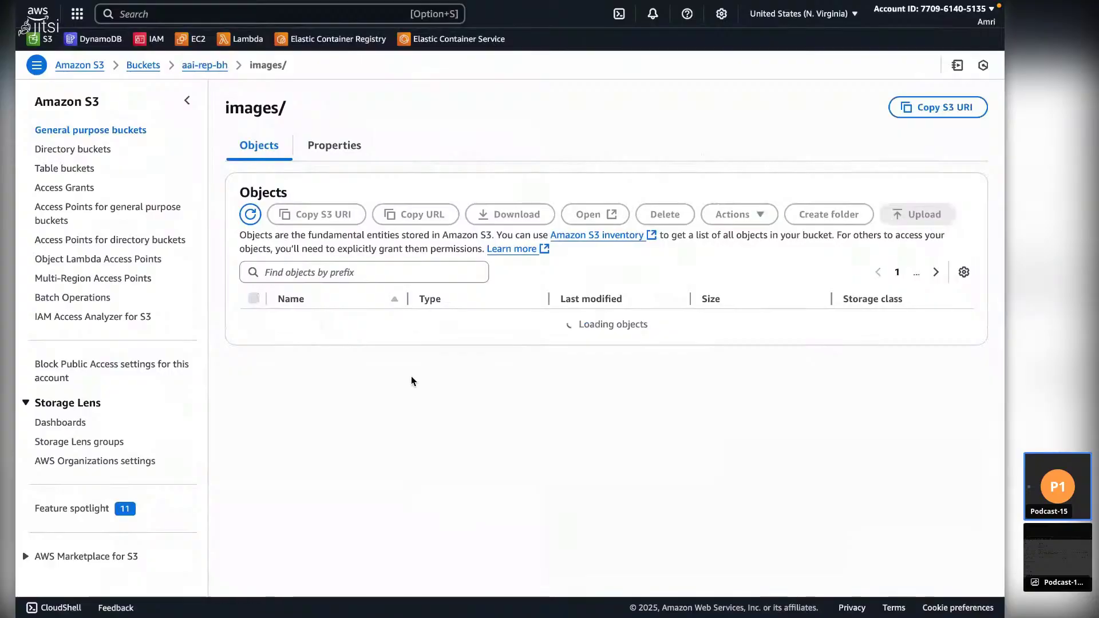
pyautogui.moveTo(408, 299); pyautogui.dragTo(521, 304)
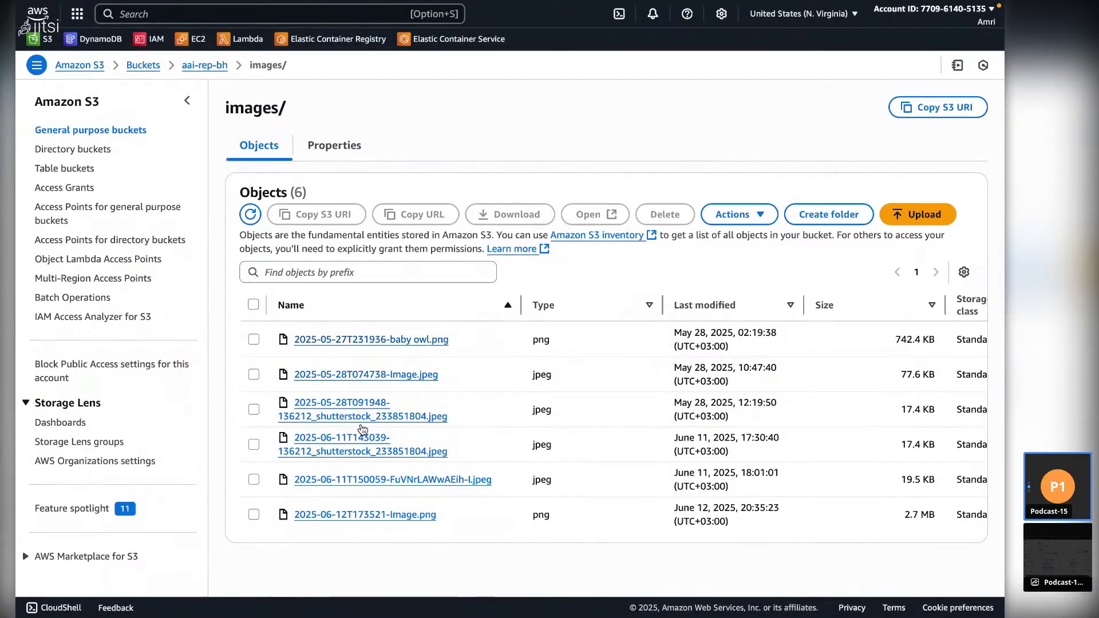
# - Open the object 2025-06-12T173521-Image.png and review its properties and available object actions
pyautogui.click(337, 517)
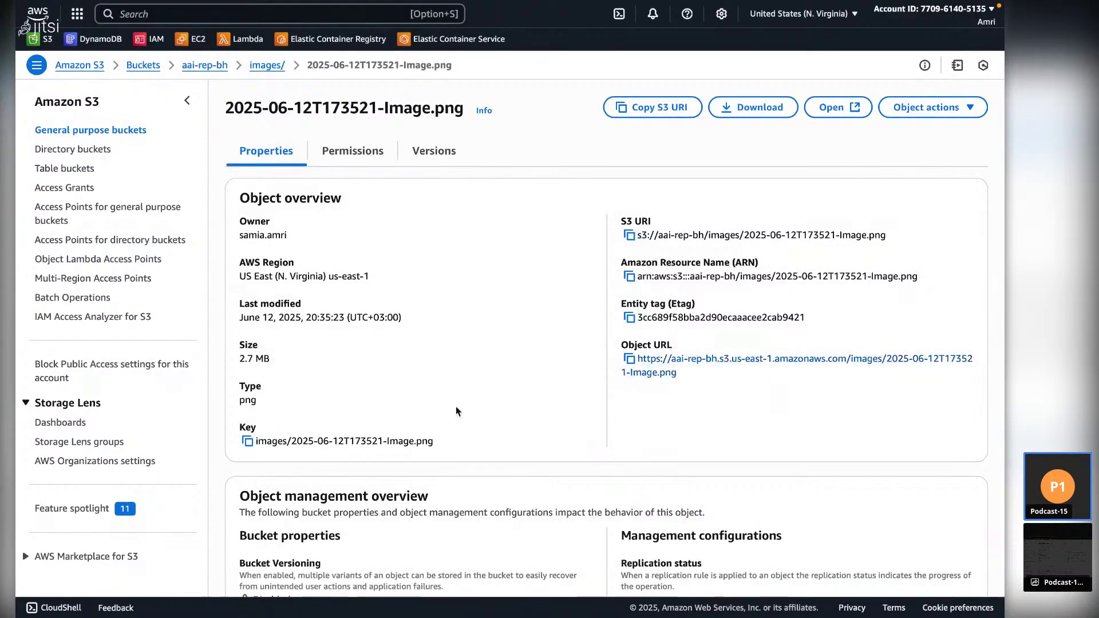
pyautogui.scroll(-7, 457, 410)
pyautogui.scroll(3, 456, 406)
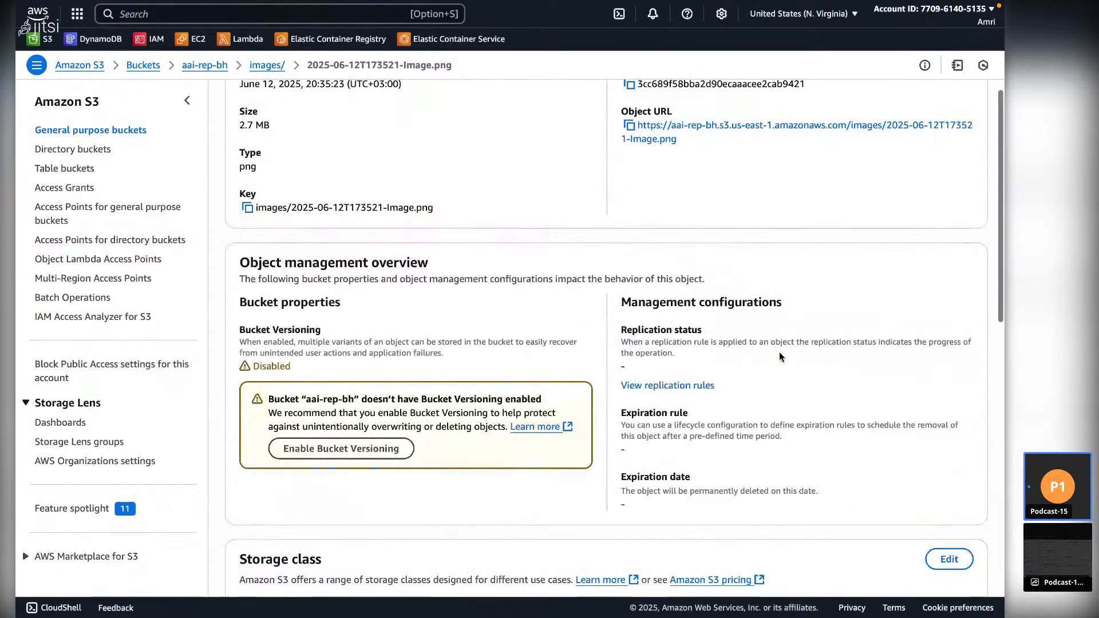
pyautogui.scroll(4, 744, 213)
pyautogui.click(972, 107)
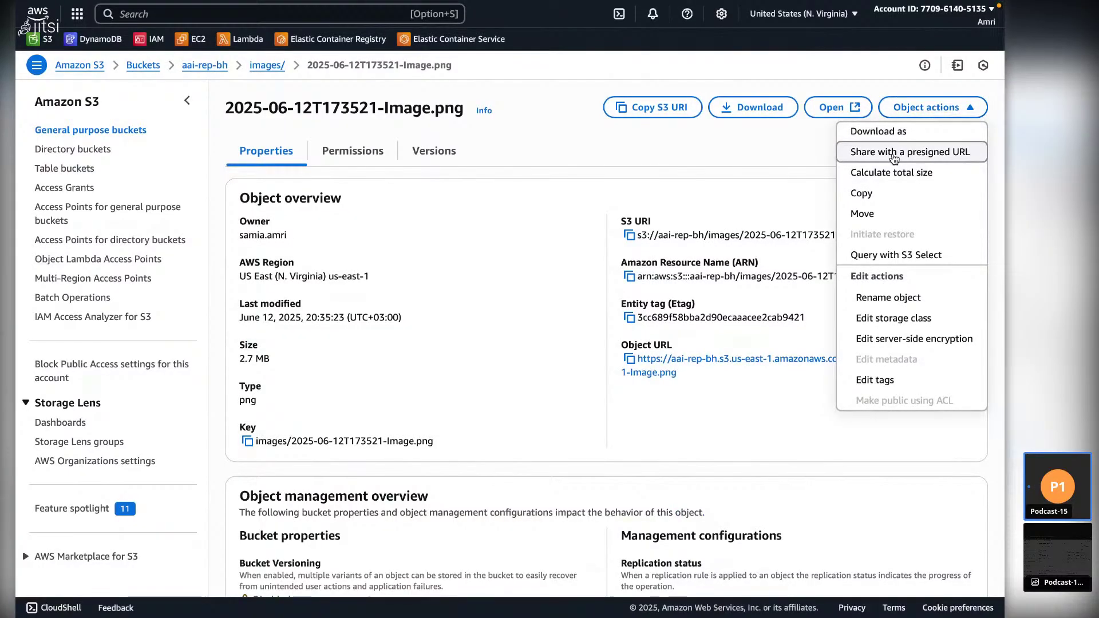
pyautogui.click(686, 435)
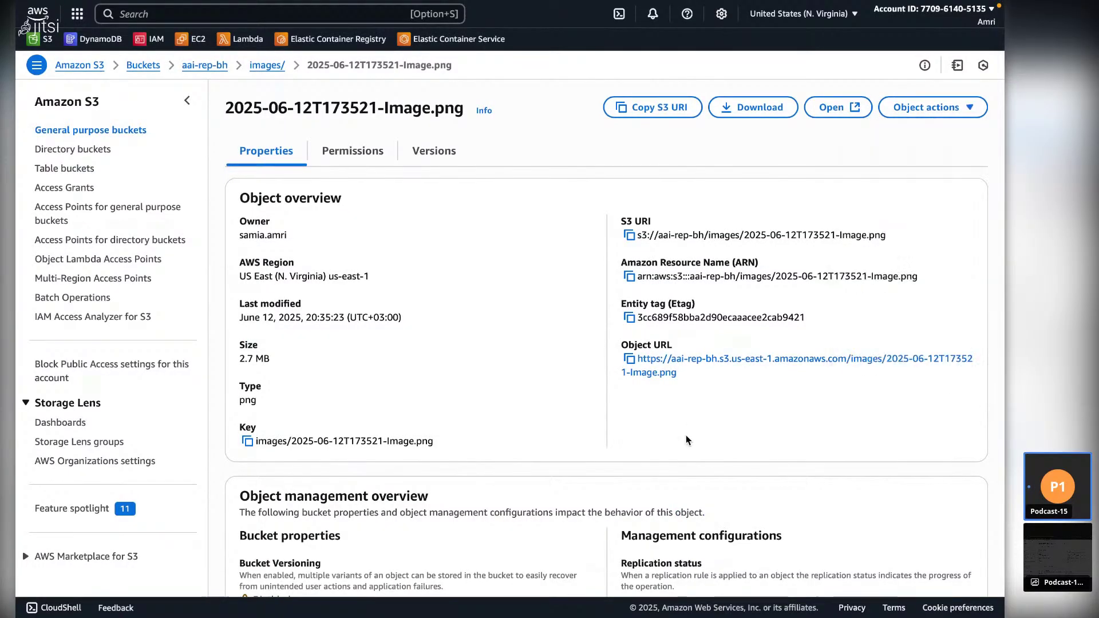
# - Try to view the image through its Object URL, and return to the object's details
pyautogui.click(740, 363)
pyautogui.moveTo(227, 5)
pyautogui.click(131, 34)
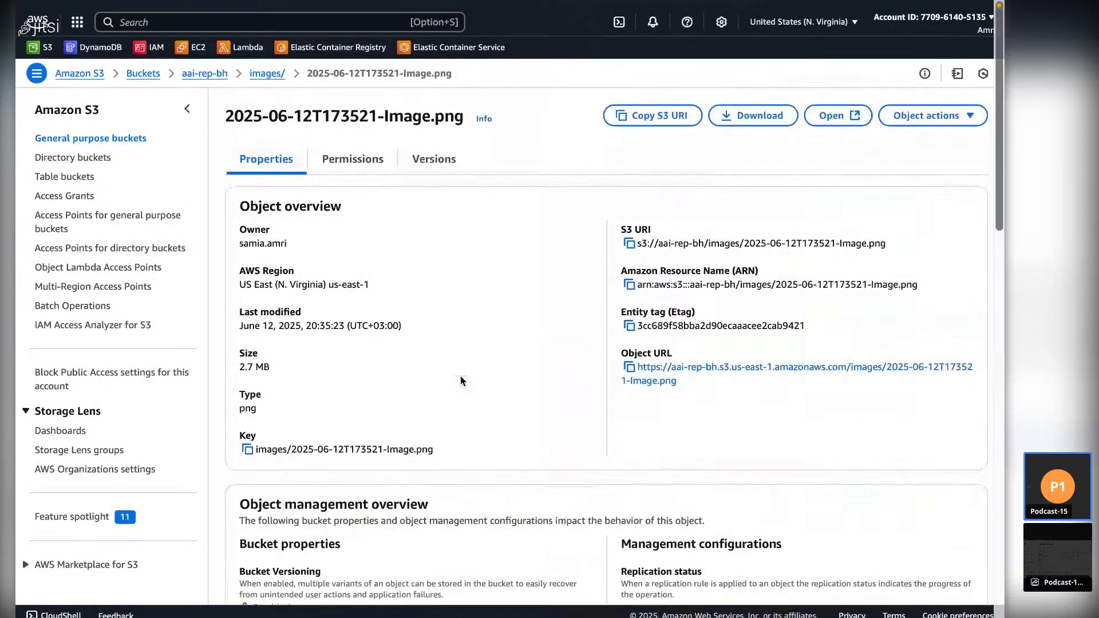
# - Check the image object's access control list and the Block public access settings of the aai-rep-bh bucket
pyautogui.click(360, 151)
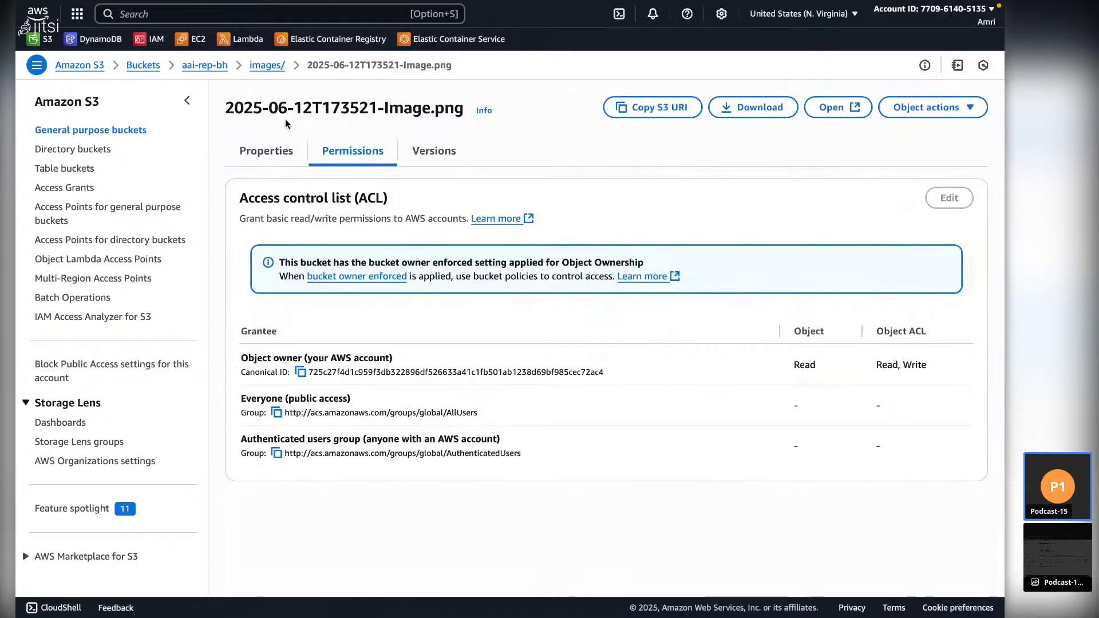
pyautogui.click(221, 64)
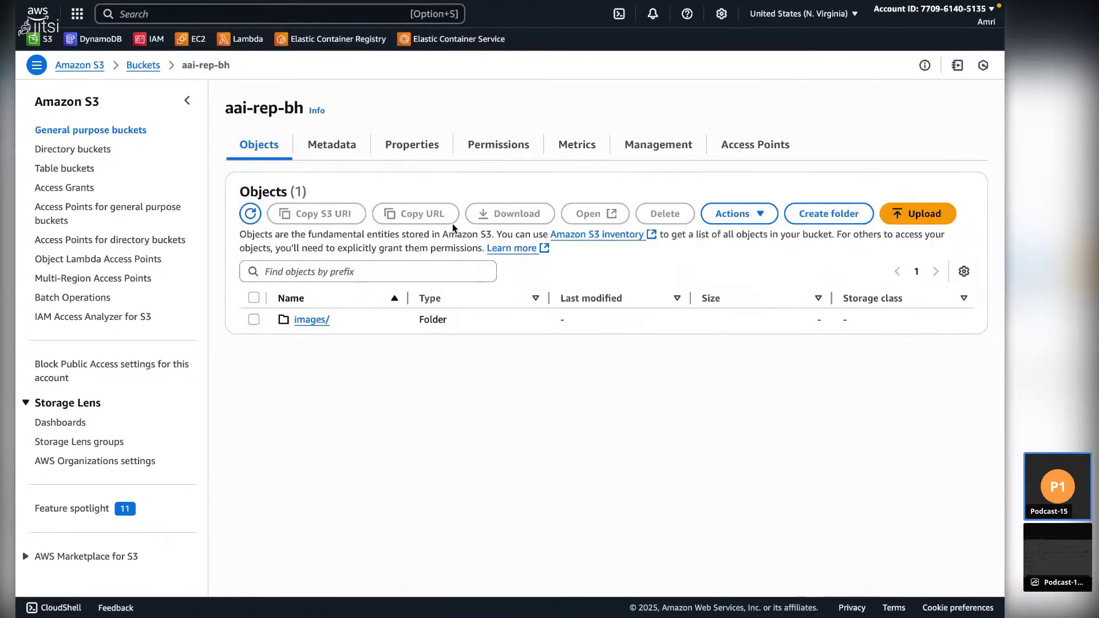
pyautogui.click(493, 145)
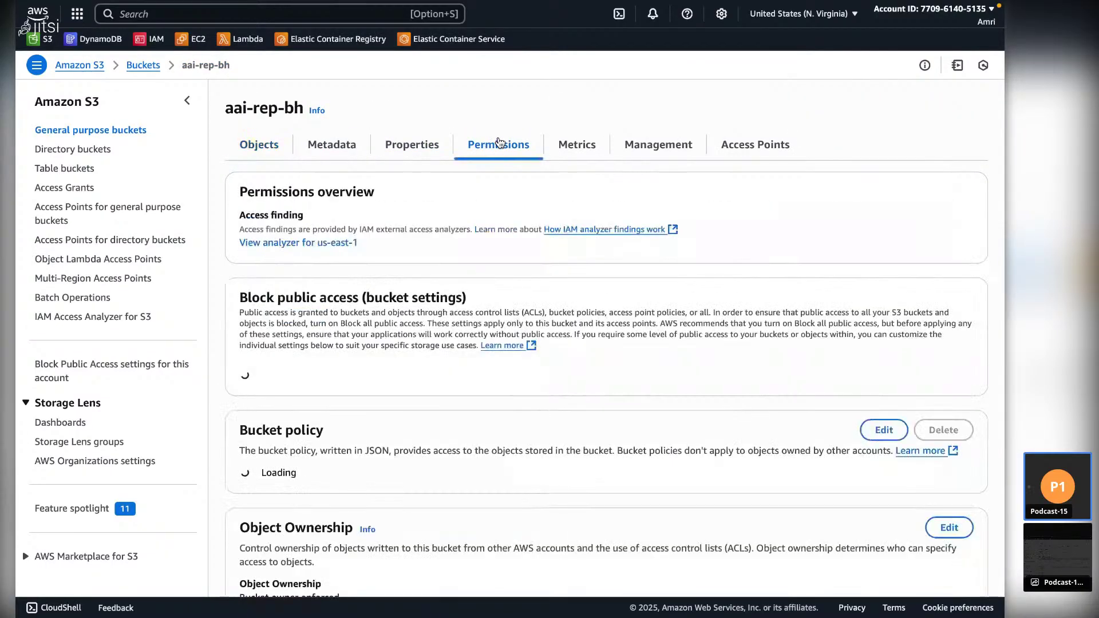
pyautogui.scroll(-1, 370, 360)
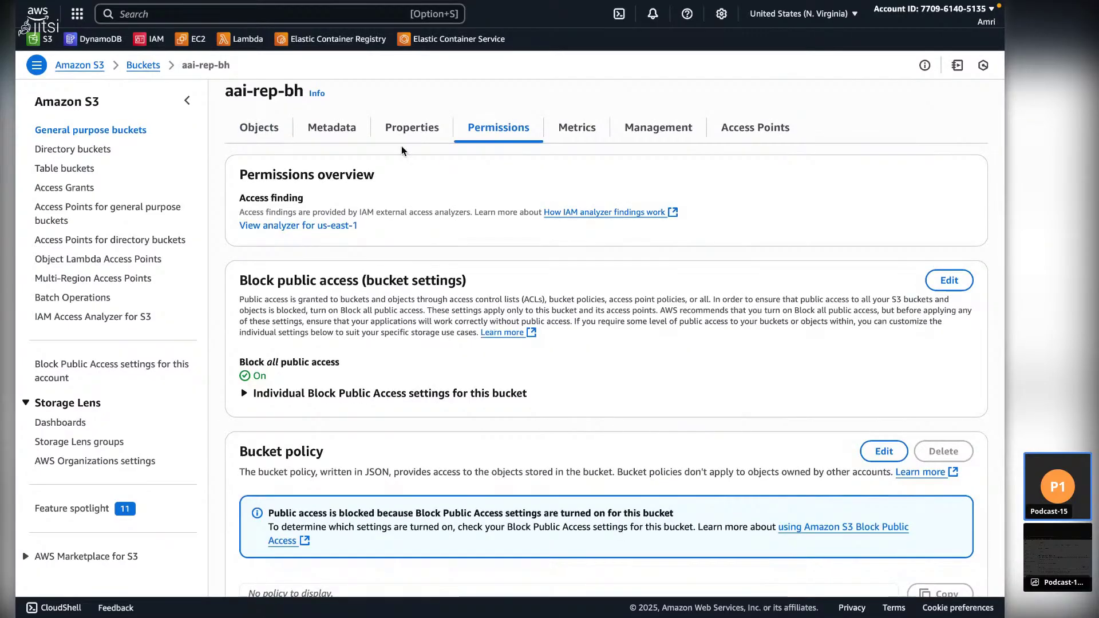
# - Return to the objects of the aai-rep-bh bucket and reopen the images folder
pyautogui.click(265, 128)
pyautogui.click(314, 320)
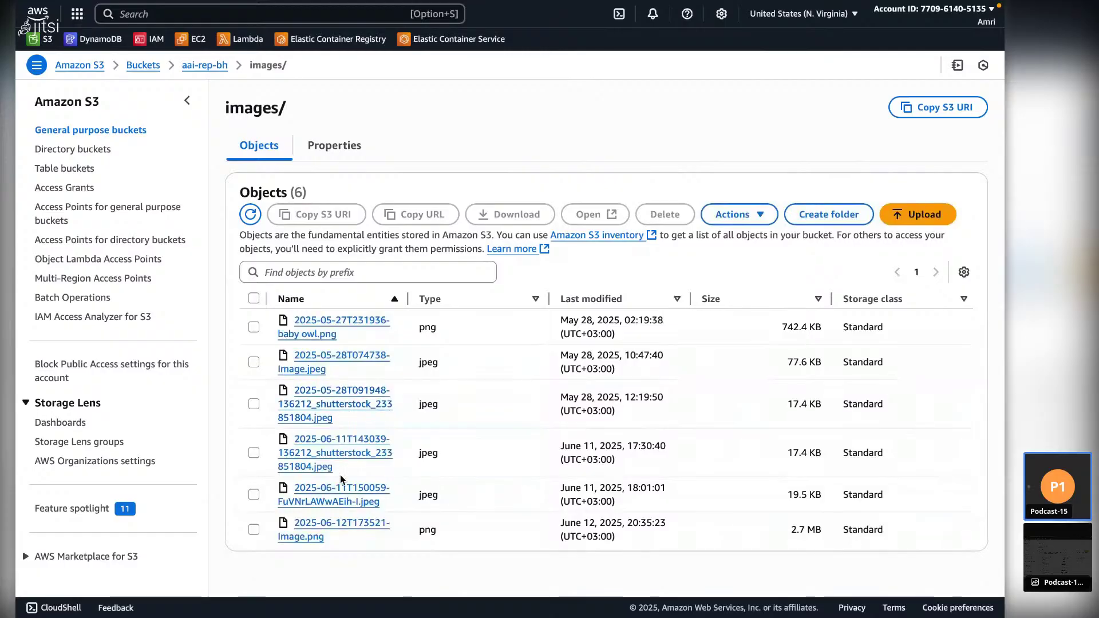
# - Create a presigned URL for 2025-06-12T173521-Image.png that expires after 1 minute, and copy it
pyautogui.click(345, 525)
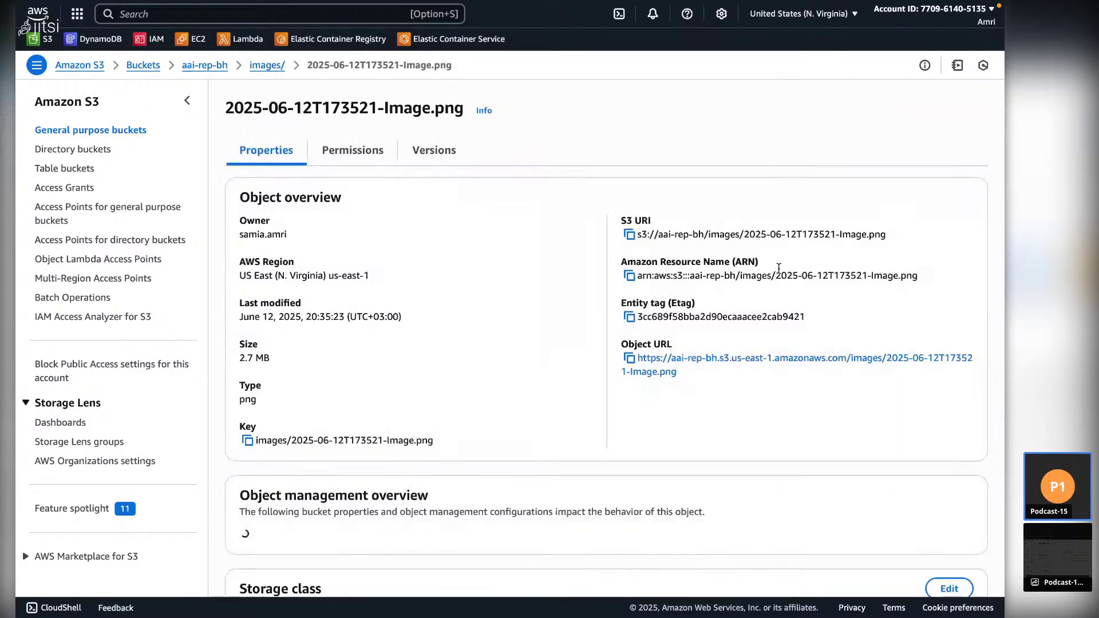
pyautogui.click(938, 108)
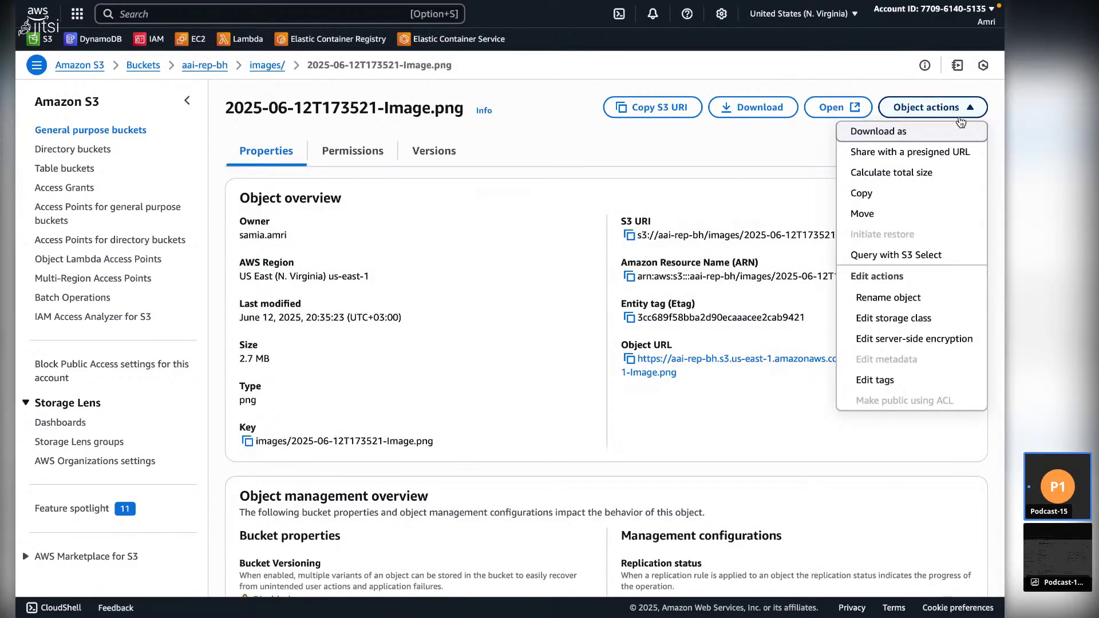
pyautogui.click(920, 155)
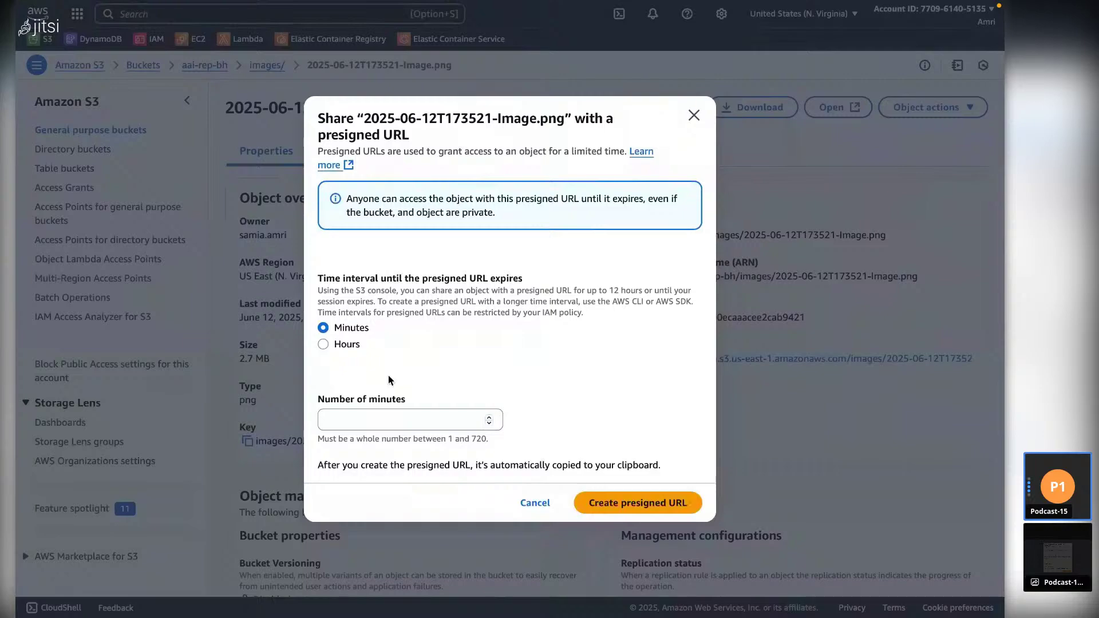
pyautogui.click(461, 419)
pyautogui.write('1')
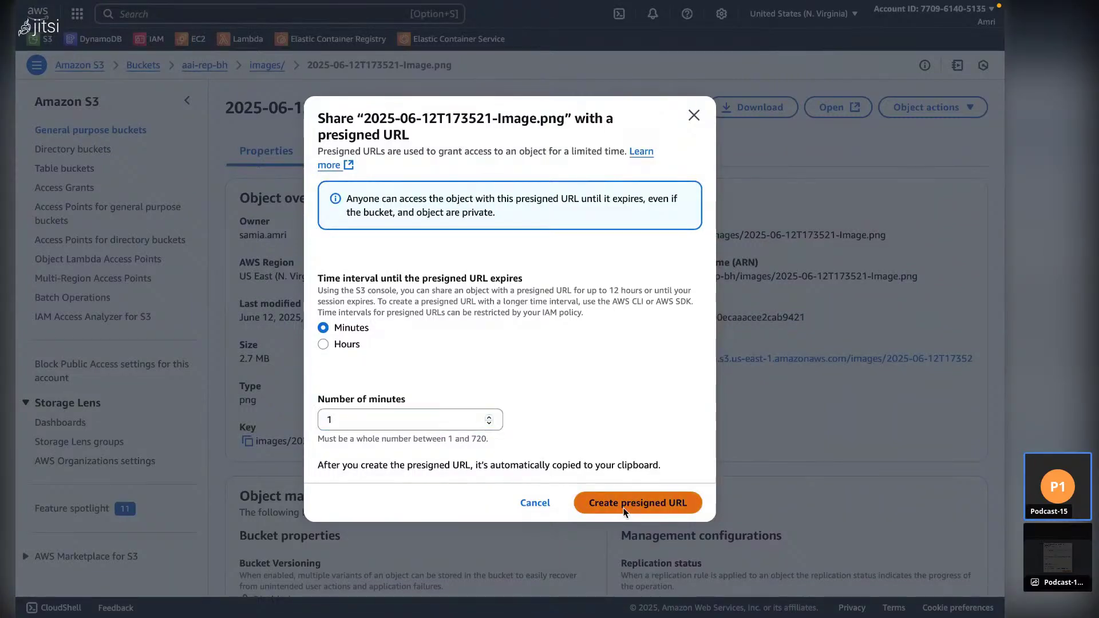
pyautogui.click(624, 509)
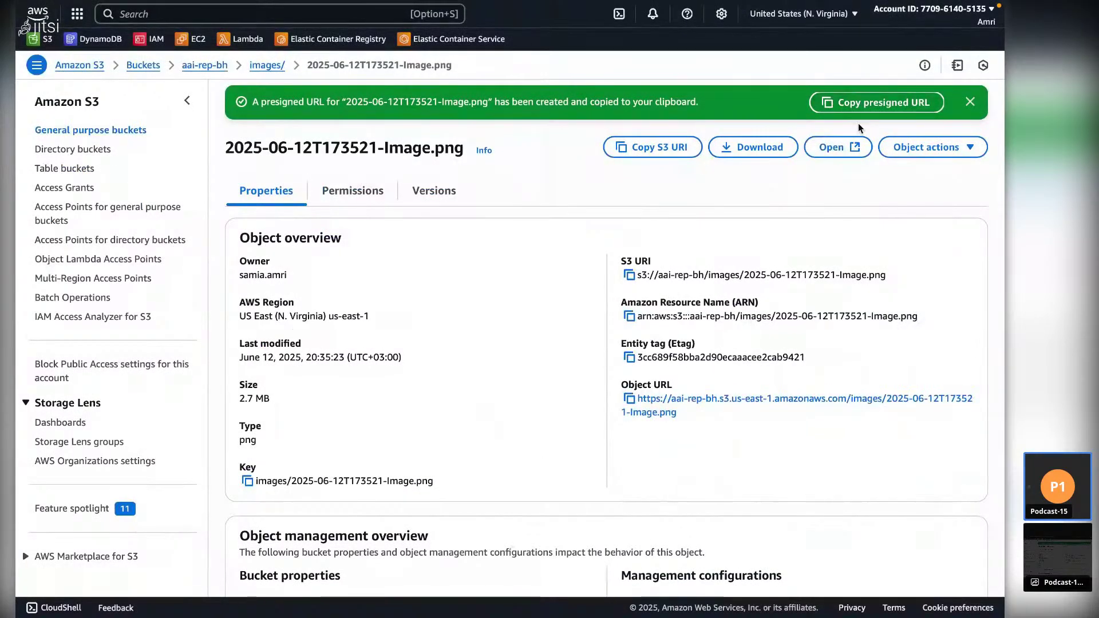
pyautogui.click(896, 105)
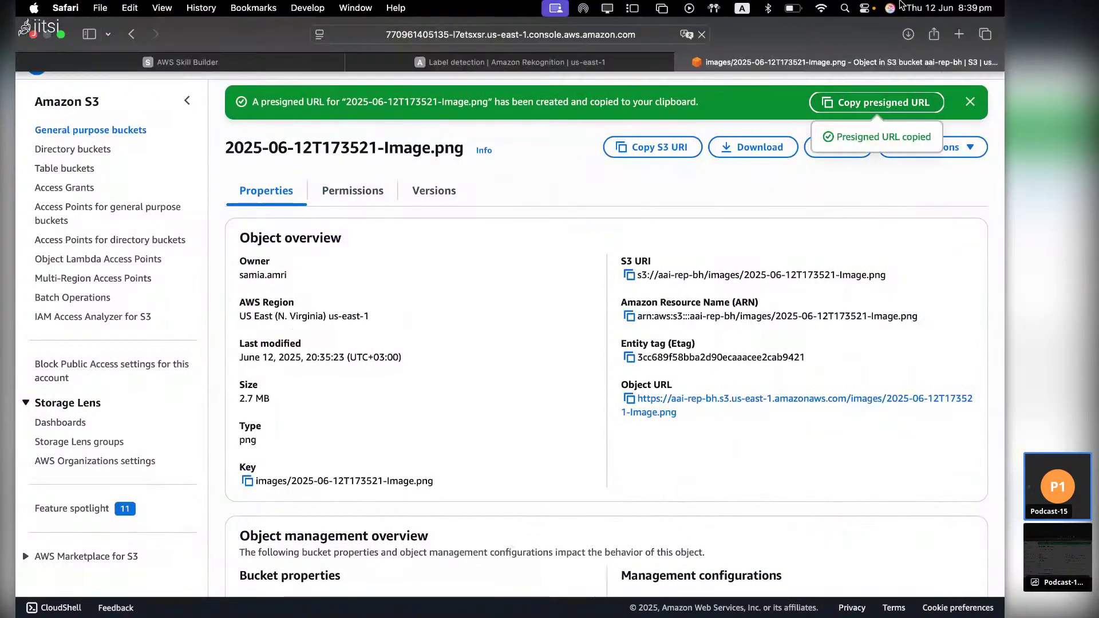
# - Open the presigned URL in a new browser tab, allow the download, view the downloaded image and close it
pyautogui.click(959, 34)
pyautogui.press('super+v')
pyautogui.press('Return')
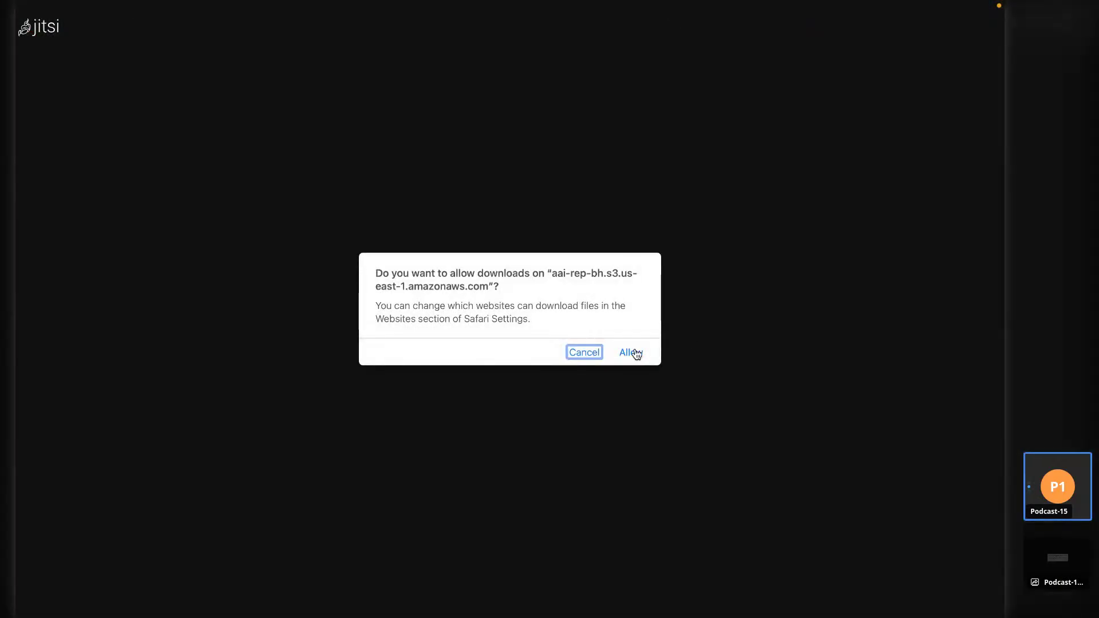
pyautogui.click(632, 353)
pyautogui.moveTo(782, 6)
pyautogui.click(909, 35)
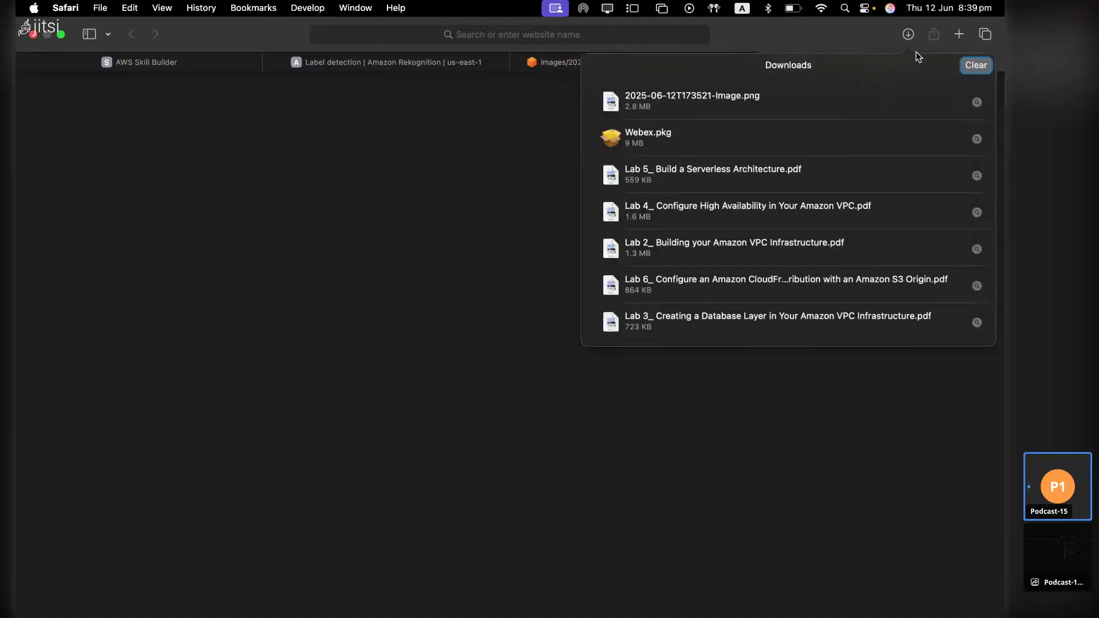
pyautogui.doubleClick(729, 74)
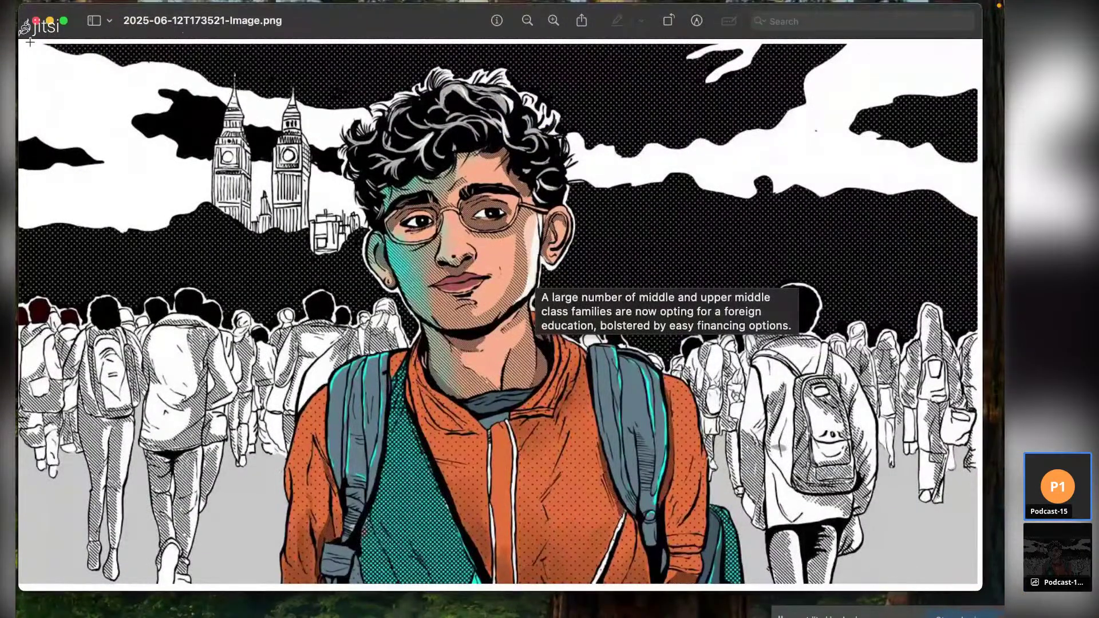
pyautogui.click(36, 21)
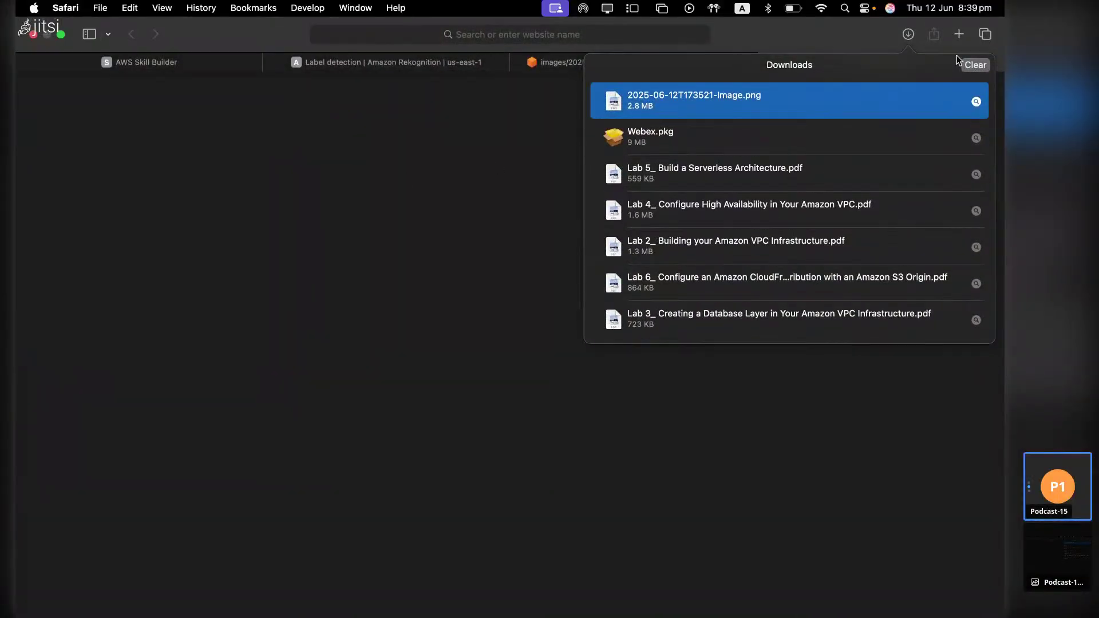
# - Clear the browser's download list and return to the S3 object page by closing the blank tab
pyautogui.click(973, 65)
pyautogui.press('super+t')
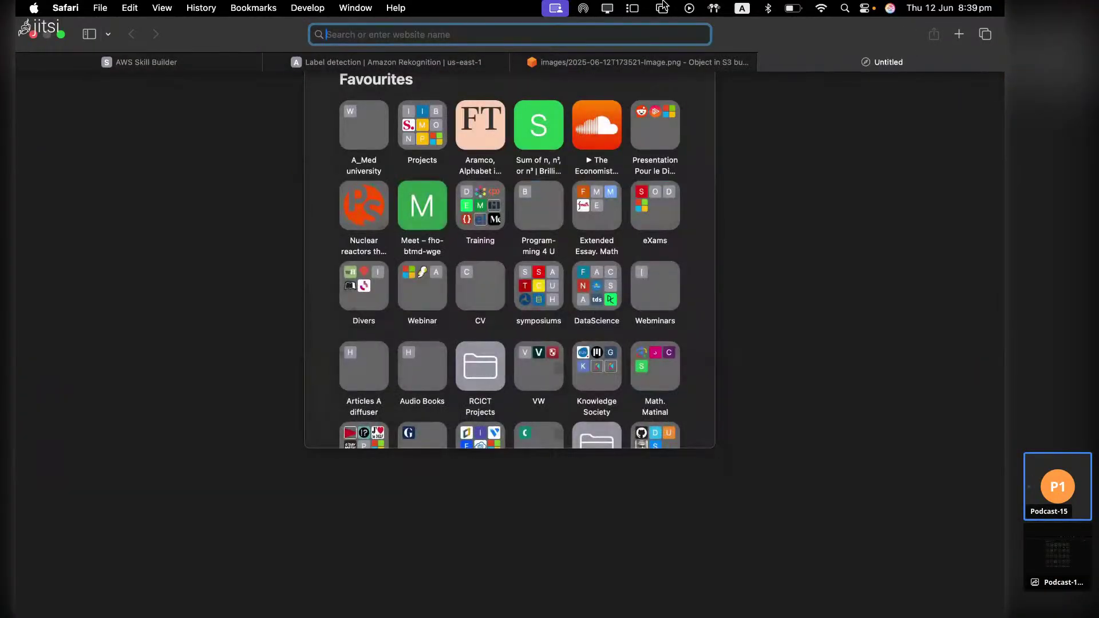
pyautogui.click(767, 63)
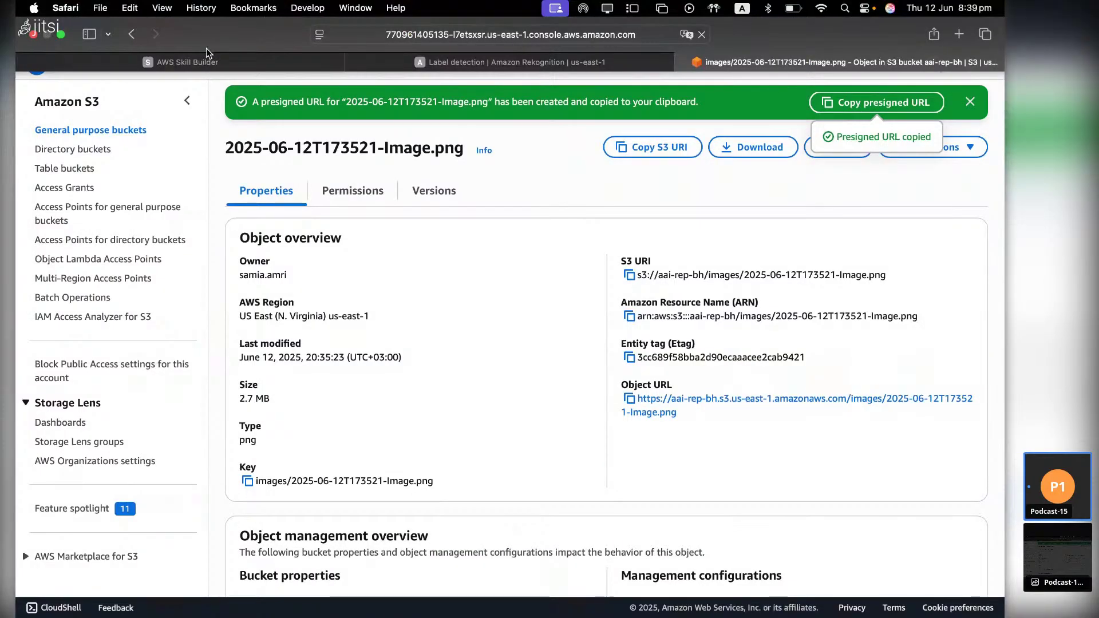
pyautogui.click(197, 61)
pyautogui.click(435, 59)
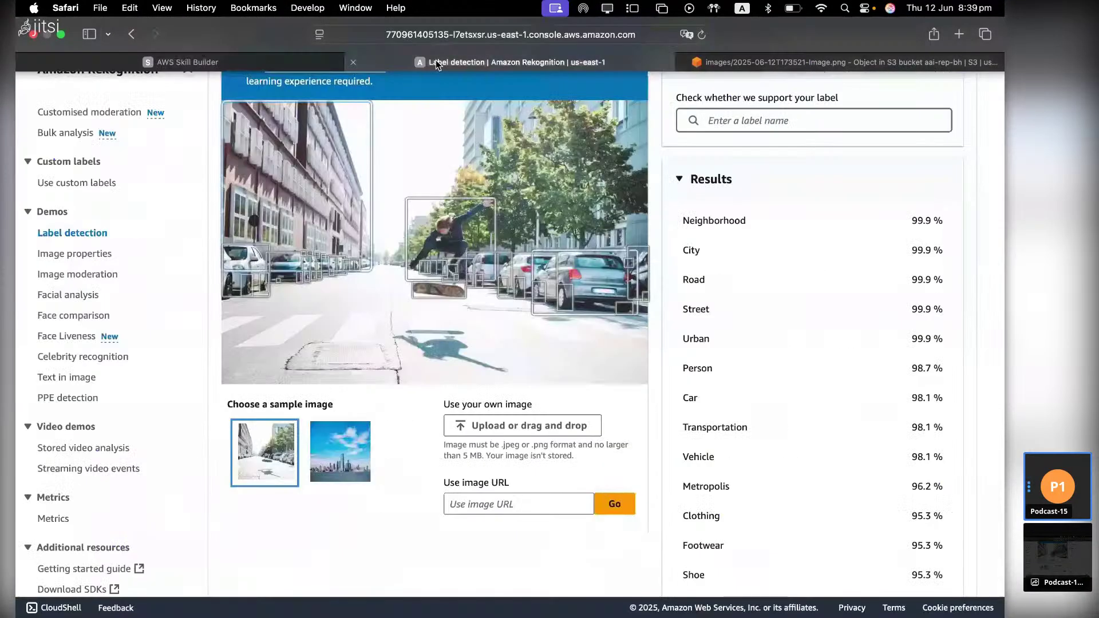
pyautogui.click(710, 56)
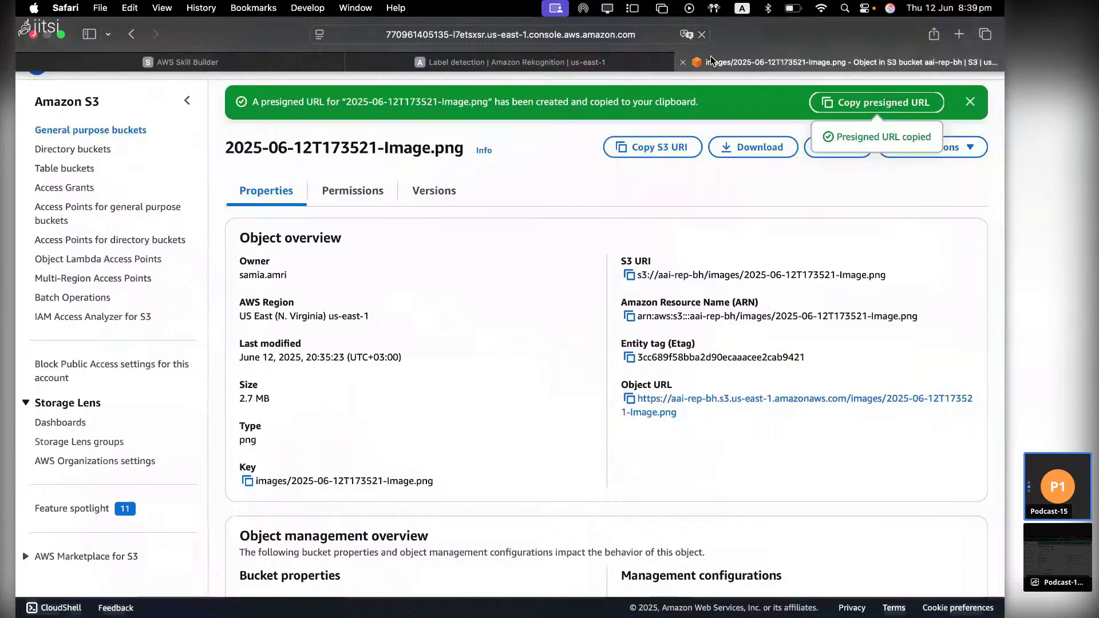
# - Switch to the Codespaces editor, stop the Streamlit app running in an enlarged terminal and clear the terminal
pyautogui.press('super+Tab')
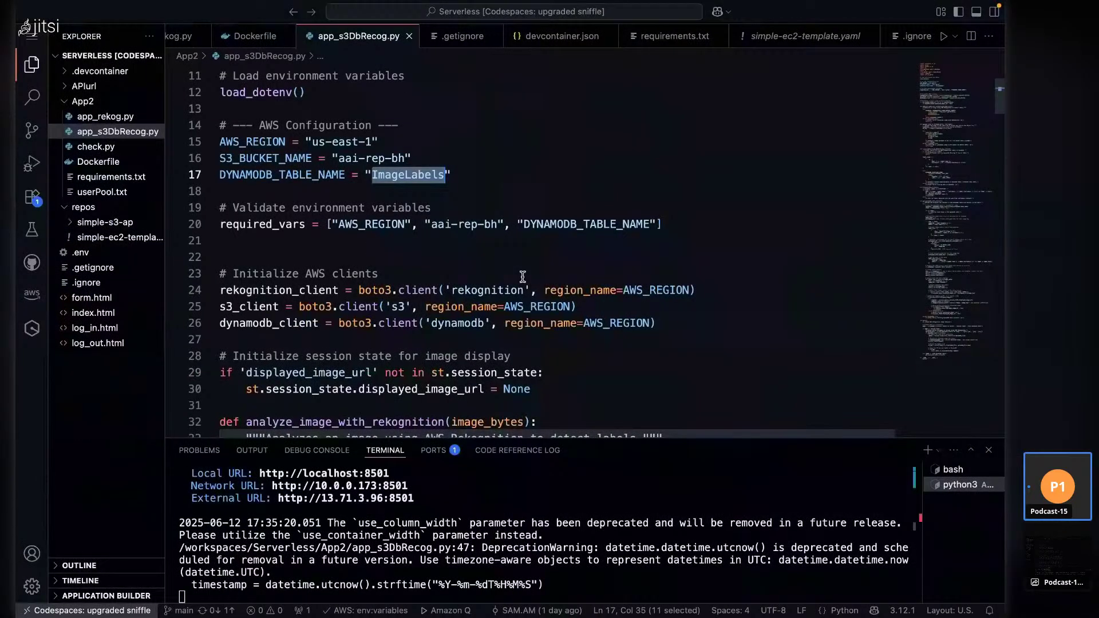
pyautogui.moveTo(560, 450); pyautogui.dragTo(558, 291)
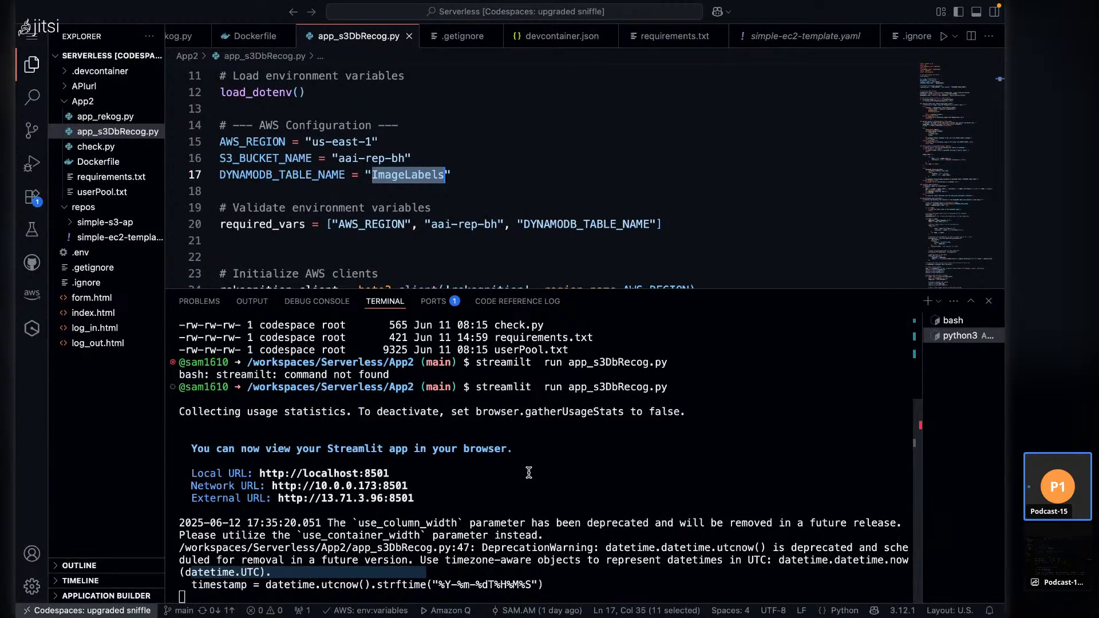
pyautogui.click(541, 566)
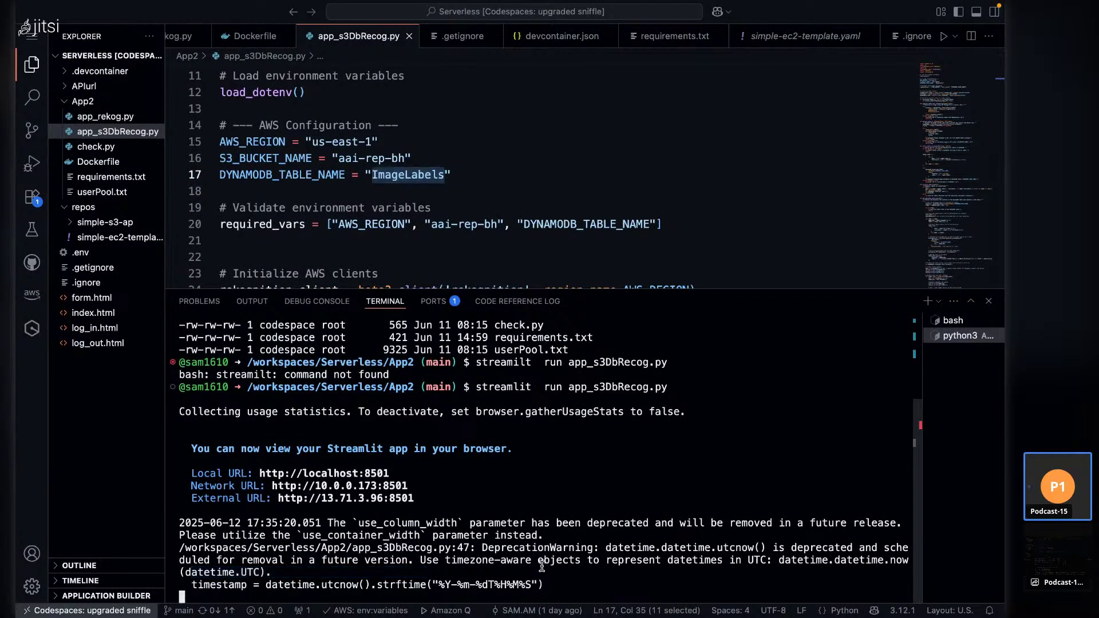
pyautogui.hotkey('ctrl', 'c')
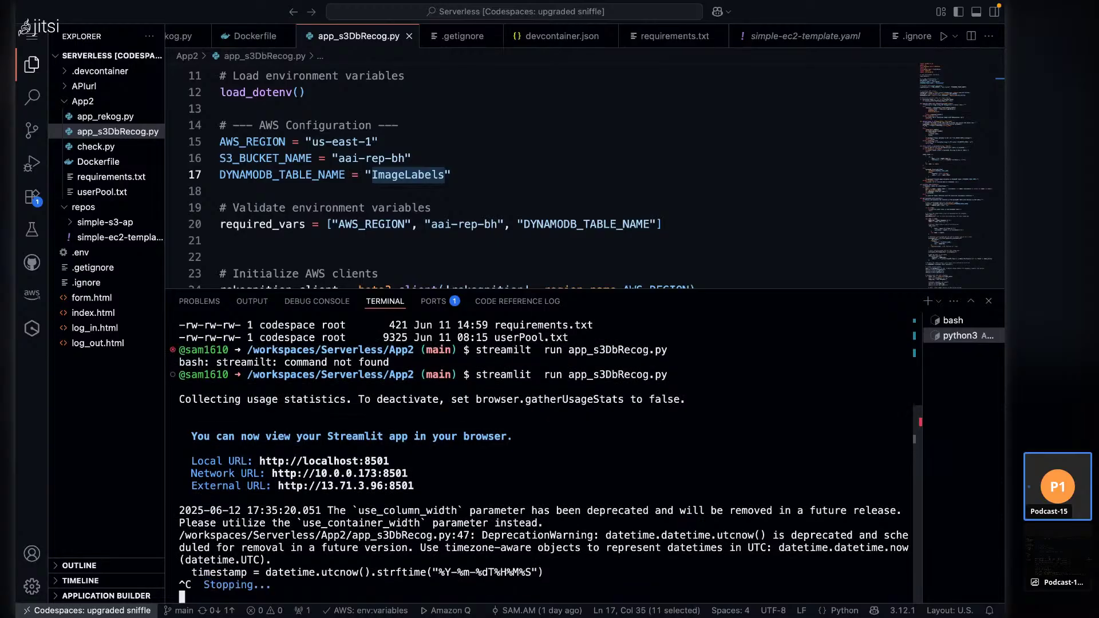
pyautogui.hotkey('ctrl', 'l')
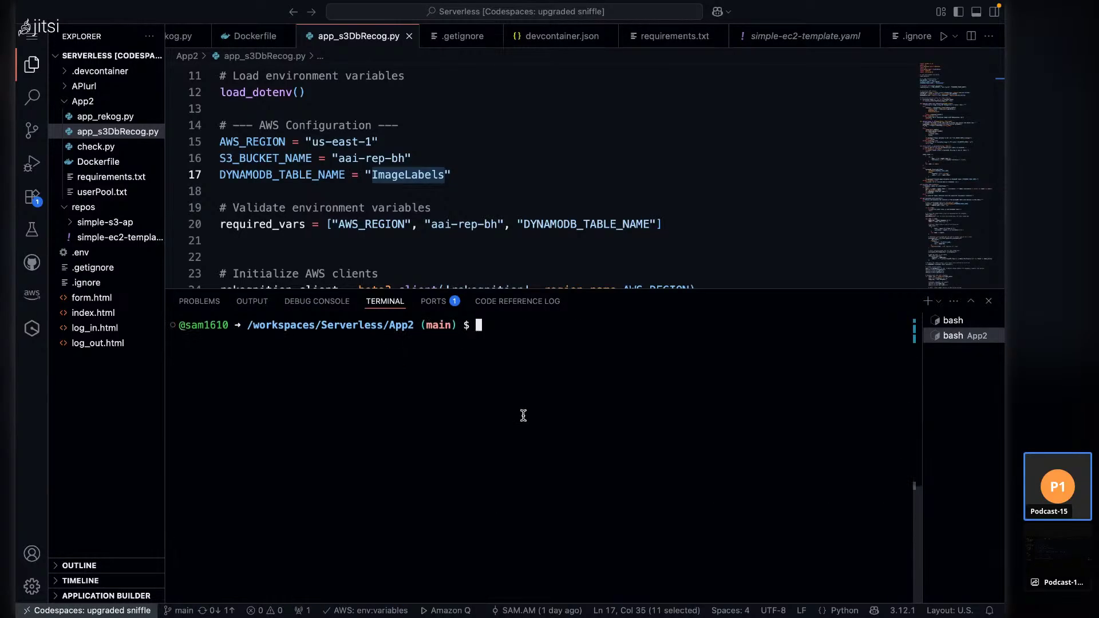
# - List the local Docker images and run docker rmi on adab9365d96b three times and d60ebf2755b0 in a single command
pyautogui.write('docker images')
pyautogui.press('Return')
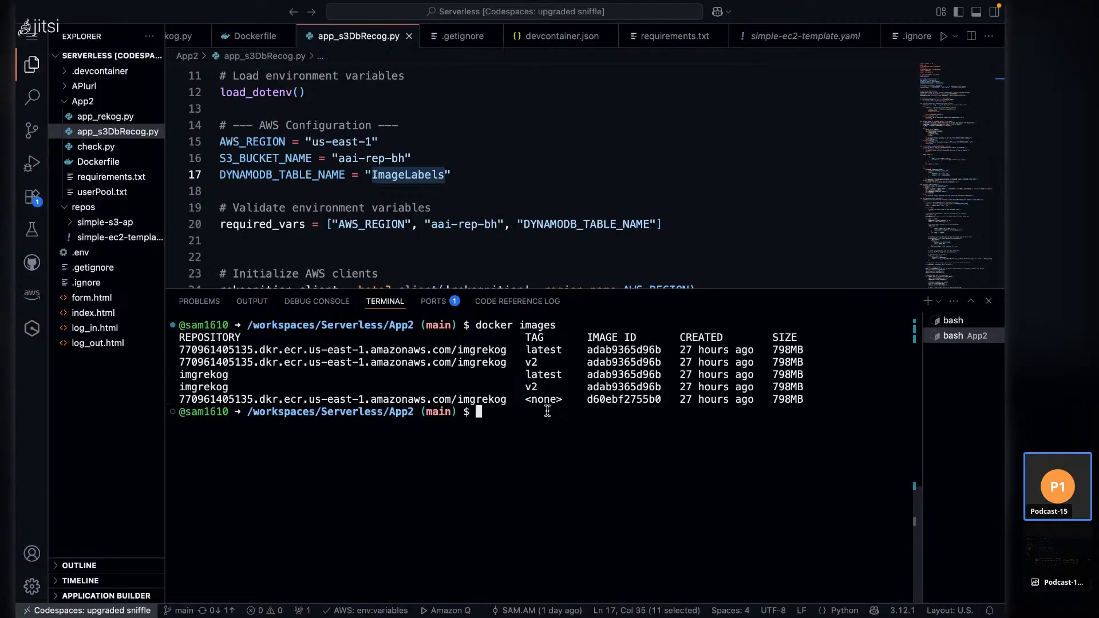
pyautogui.write('docker rmi')
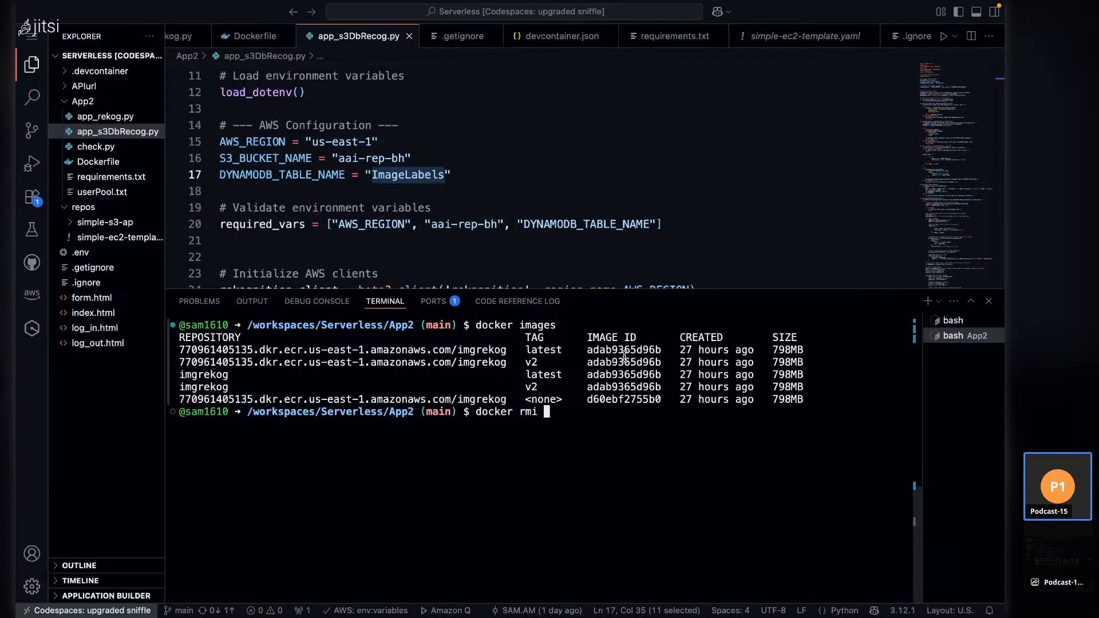
pyautogui.doubleClick(617, 353)
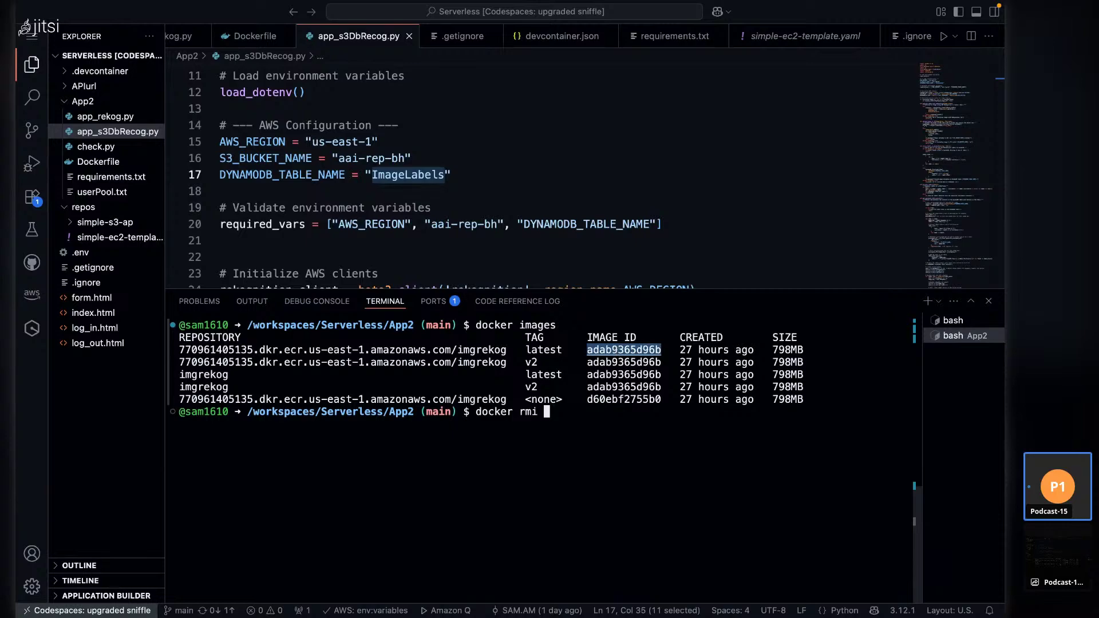
pyautogui.hotkey('ctrl', 'v')
pyautogui.doubleClick(627, 362)
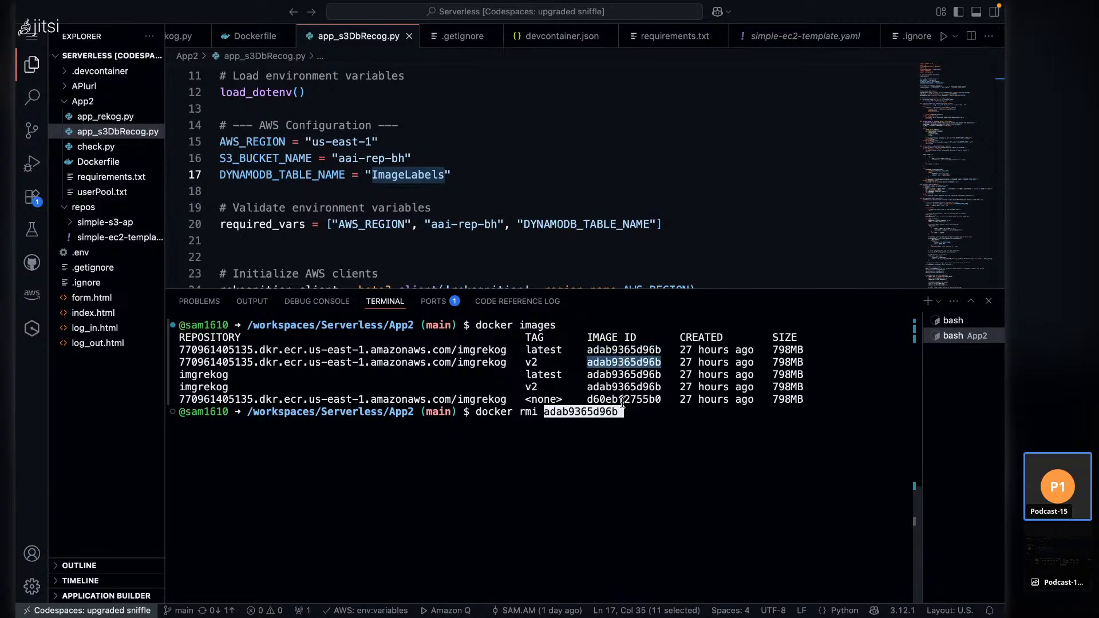
pyautogui.hotkey('ctrl', 'v')
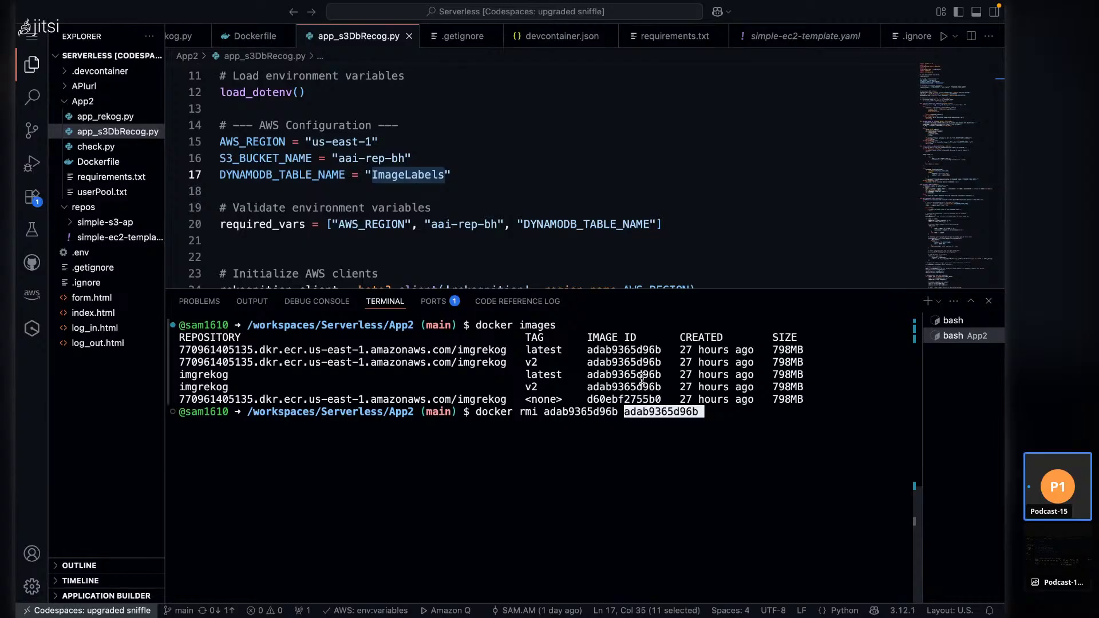
pyautogui.doubleClick(612, 375)
pyautogui.hotkey('ctrl', 'c')
pyautogui.hotkey('ctrl', 'v')
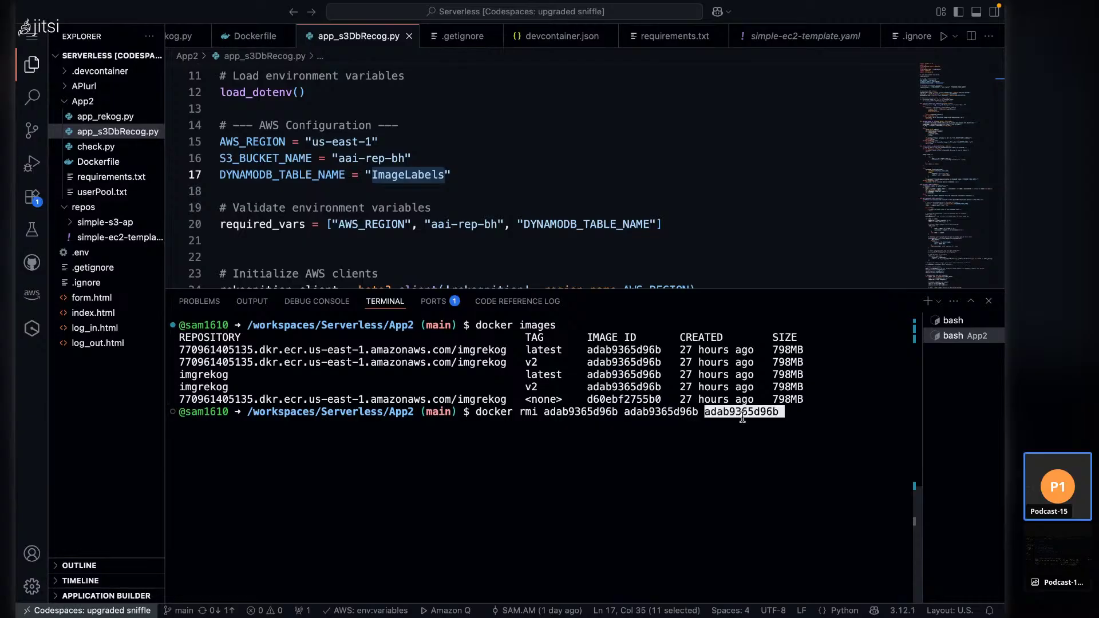
pyautogui.doubleClick(623, 399)
pyautogui.hotkey('ctrl', 'c')
pyautogui.hotkey('ctrl', 'v')
pyautogui.press('Return')
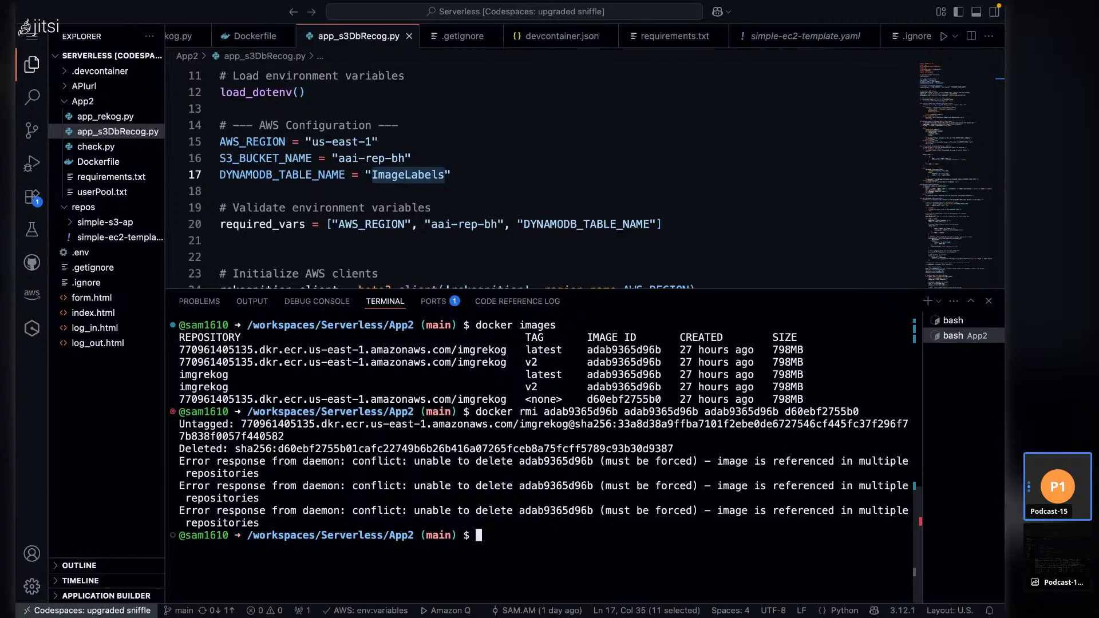
# - Rerun the docker rmi command for the same image IDs with the force option -f
pyautogui.press('Up')
pyautogui.write('-f')
pyautogui.press('Return')
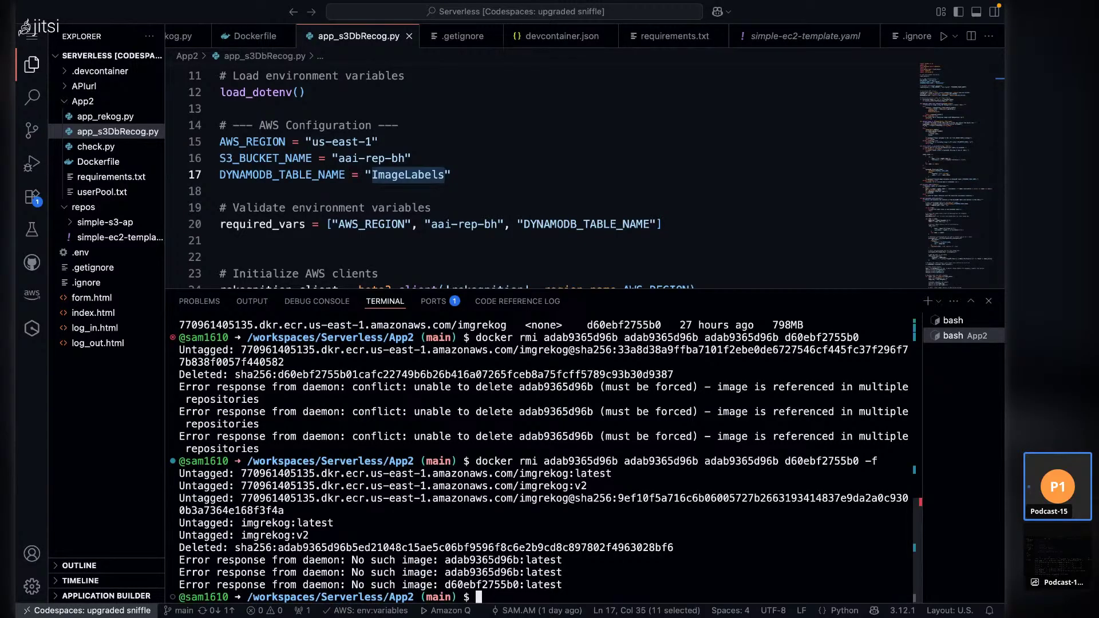
# - Try to force-remove a Docker image by the shortened ID with docker rmi adab -f
pyautogui.press('Up')
pyautogui.hotkey('ctrl', 'w')
pyautogui.hotkey('ctrl', 'w')
pyautogui.hotkey('ctrl', 'w')
pyautogui.hotkey('ctrl', 'w')
pyautogui.hotkey('ctrl', 'w')
pyautogui.hotkey('ctrl', 'w')
pyautogui.hotkey('ctrl', 'w')
pyautogui.write('docker rim')
pyautogui.press('BackSpace')
pyautogui.press('BackSpace')
pyautogui.press('BackSpace')
pyautogui.write('rmi')
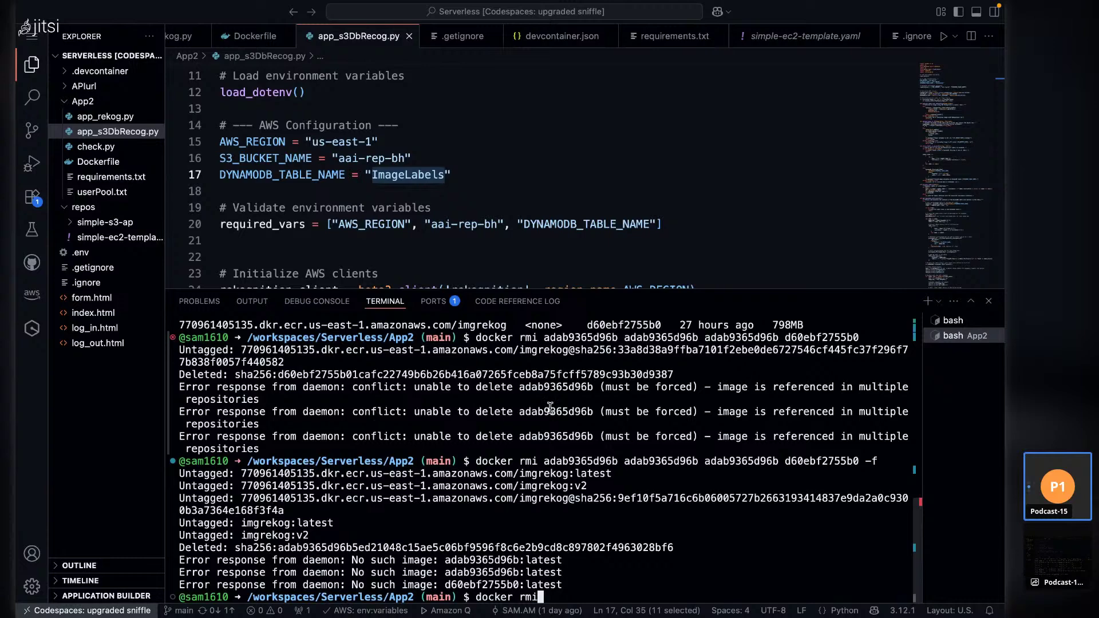
pyautogui.scroll(3, 549, 407)
pyautogui.doubleClick(613, 373)
pyautogui.write('docker rmi')
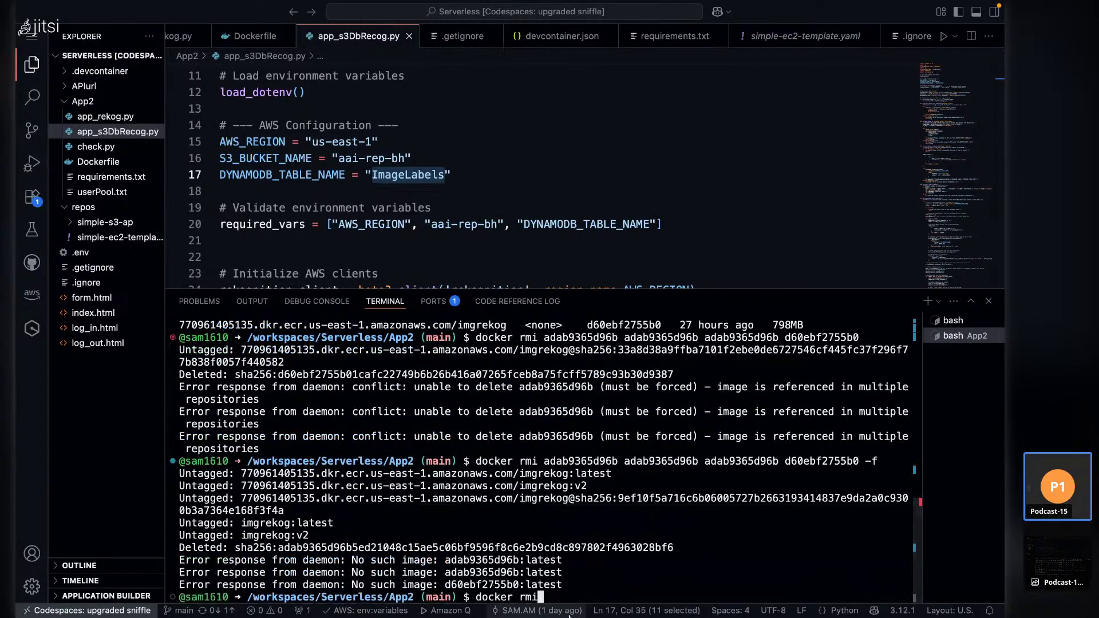
pyautogui.write(' adab -f')
pyautogui.press('Return')
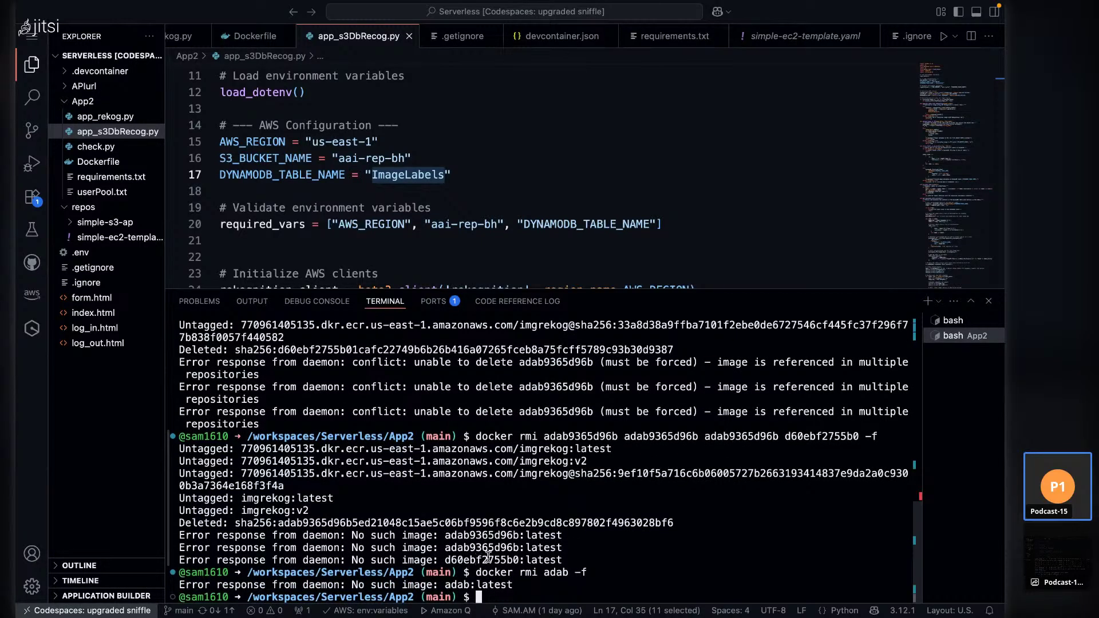
# - Check the remaining local Docker images with docker images, and clear the terminal
pyautogui.press('Up')
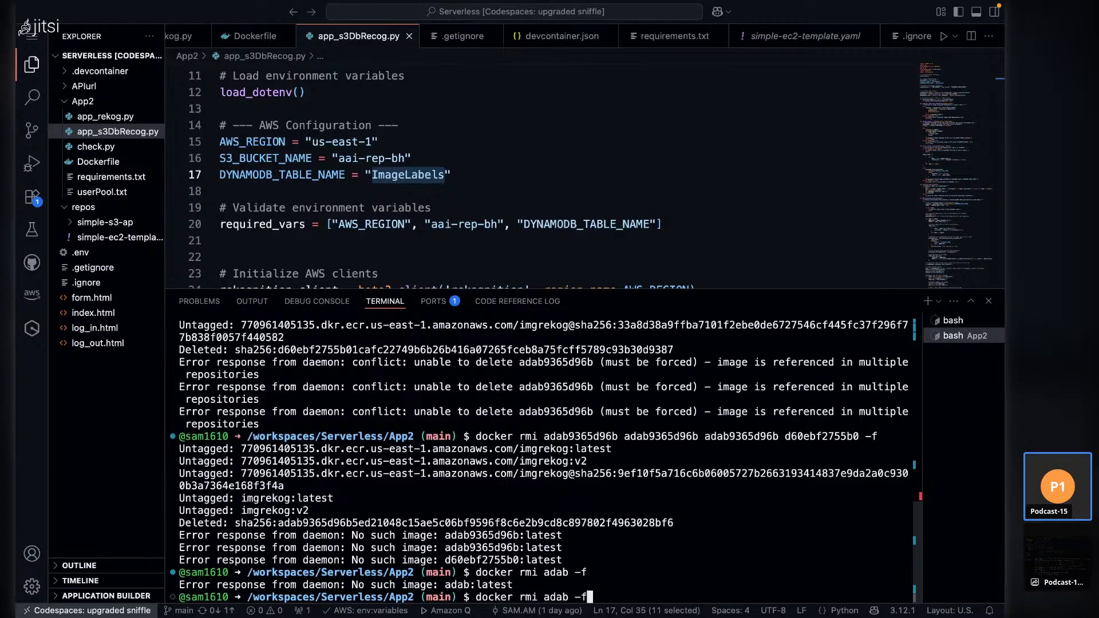
pyautogui.press('BackSpace')
pyautogui.press('BackSpace')
pyautogui.press('BackSpace')
pyautogui.press('BackSpace')
pyautogui.press('BackSpace')
pyautogui.press('BackSpace')
pyautogui.press('BackSpace')
pyautogui.press('BackSpace')
pyautogui.press('BackSpace')
pyautogui.press('BackSpace')
pyautogui.press('BackSpace')
pyautogui.press('BackSpace')
pyautogui.write('images')
pyautogui.press('Return')
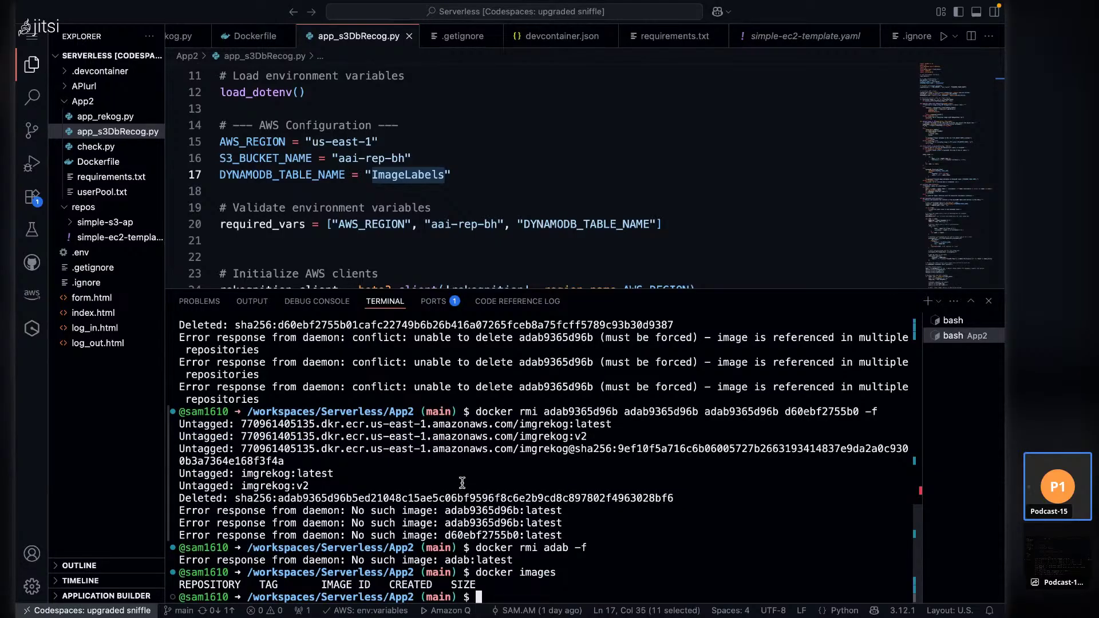
pyautogui.hotkey('ctrl', 'l')
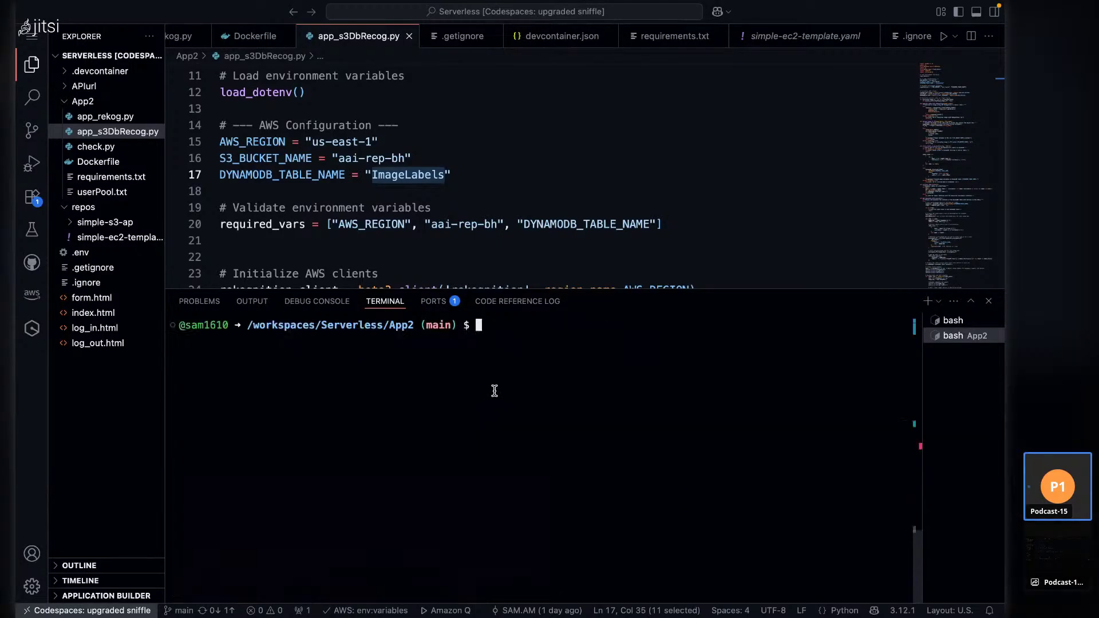
# - Switch to the browser and open Elastic Container Registry in the AWS console
pyautogui.hotkey('ctrl', 'Right')
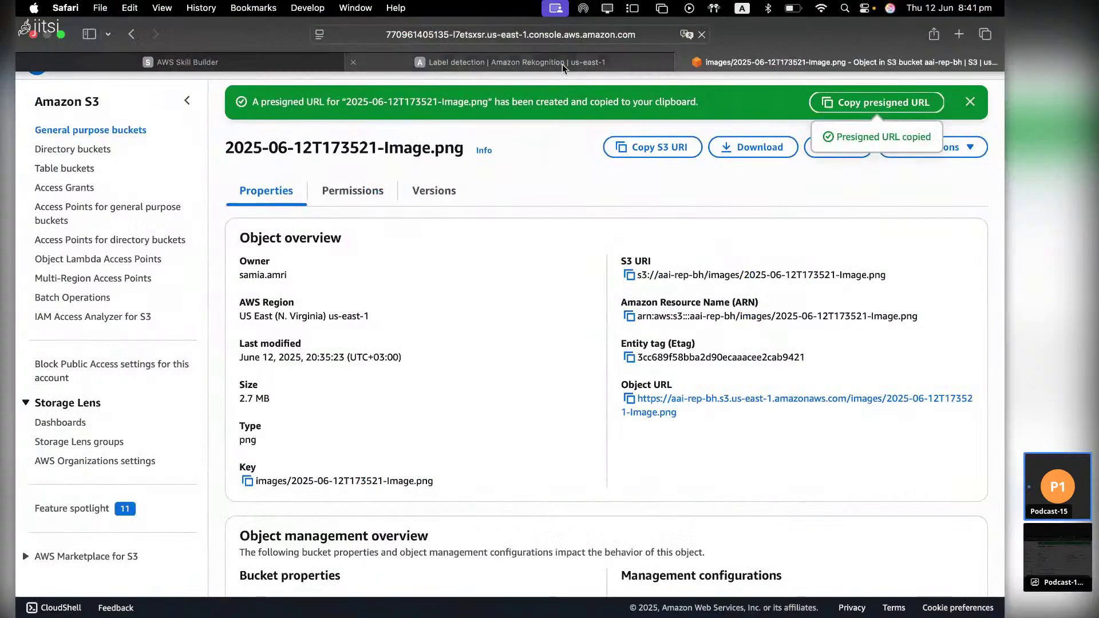
pyautogui.click(559, 63)
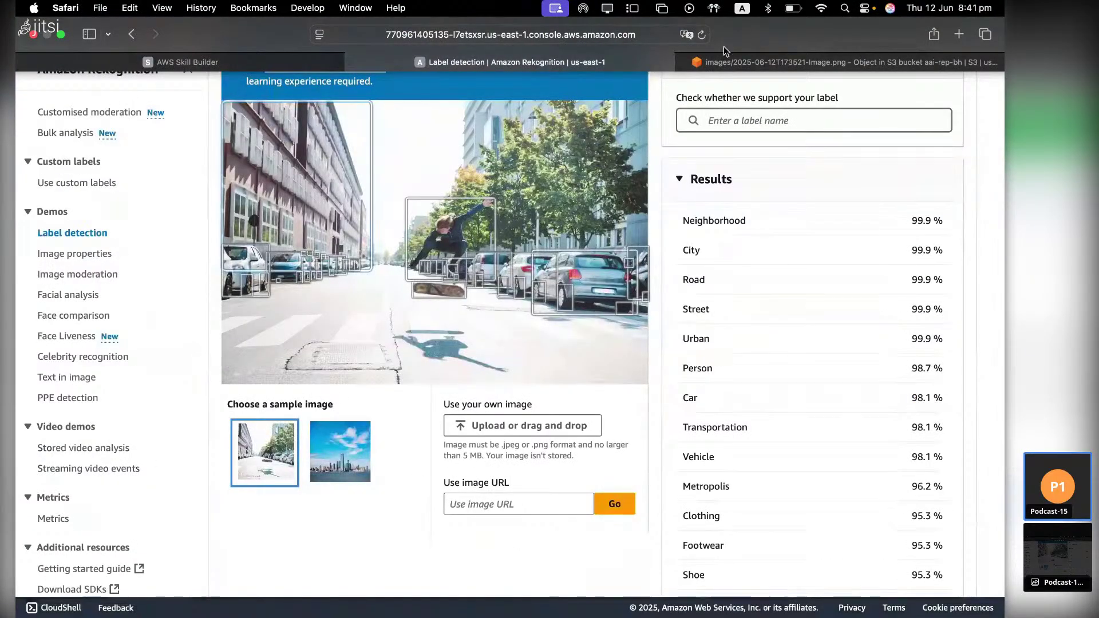
pyautogui.click(722, 57)
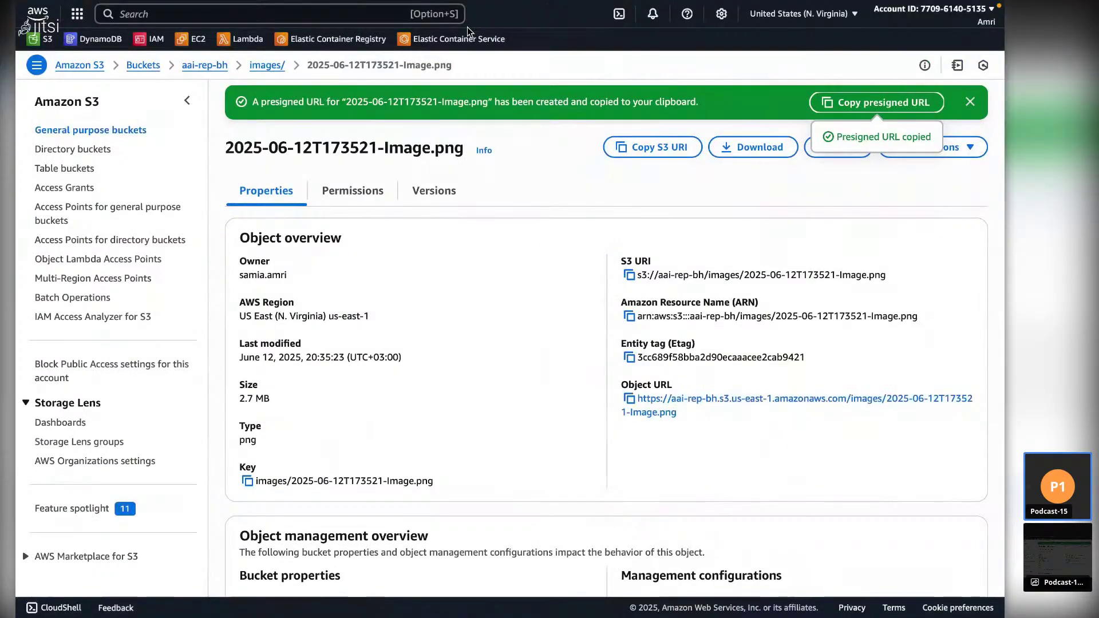
pyautogui.click(558, 57)
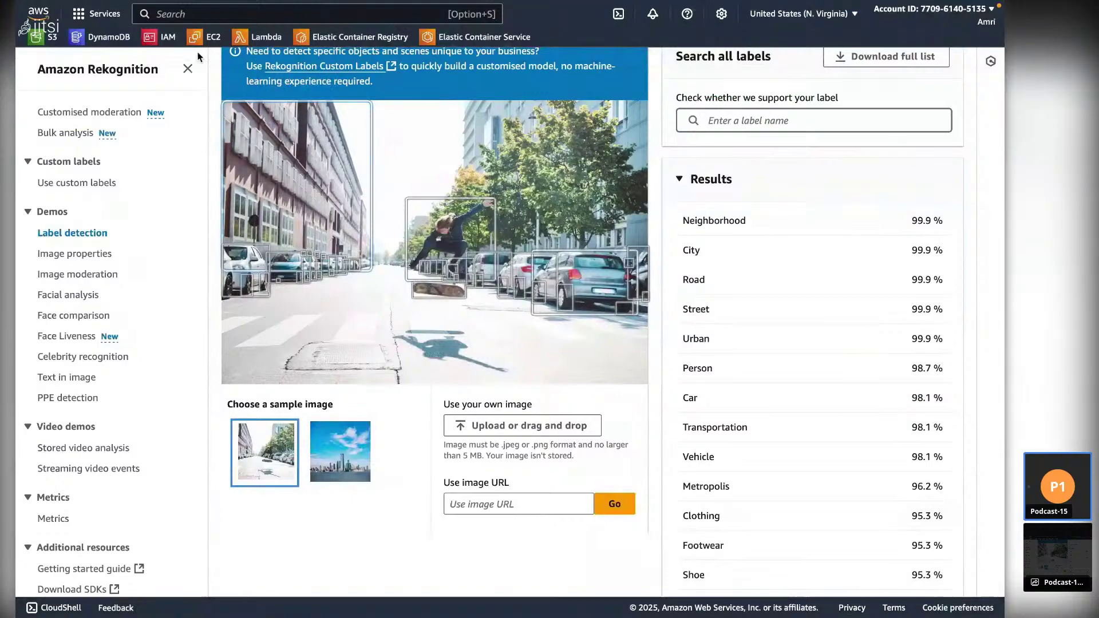
pyautogui.click(336, 40)
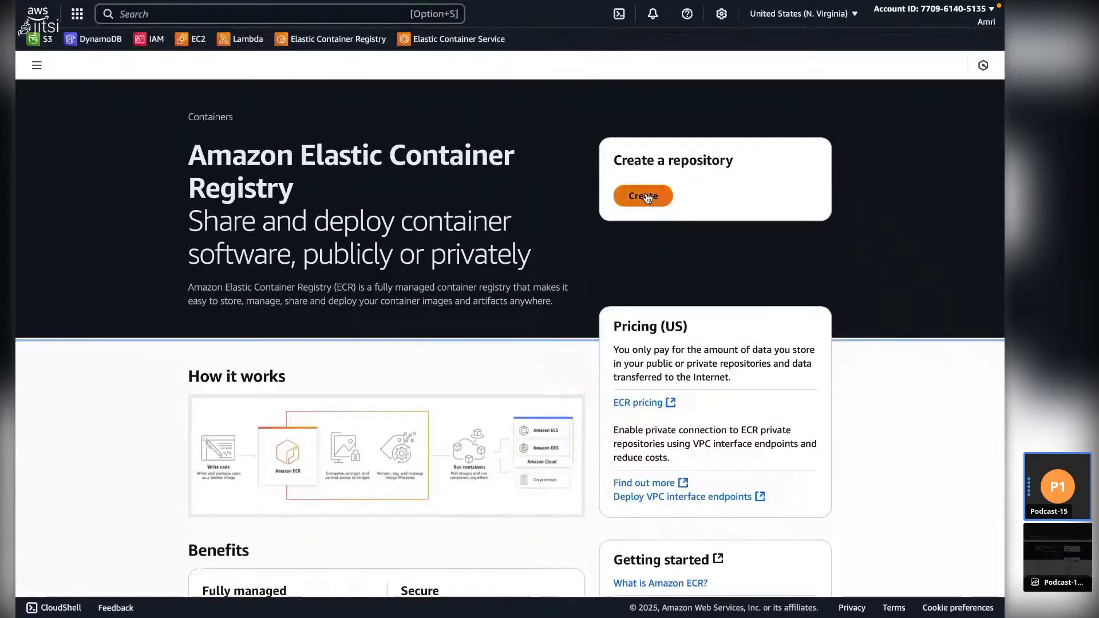
# - Create a private ECR repository named image-repo with mutable image tags and AES-256 encryption
pyautogui.click(643, 196)
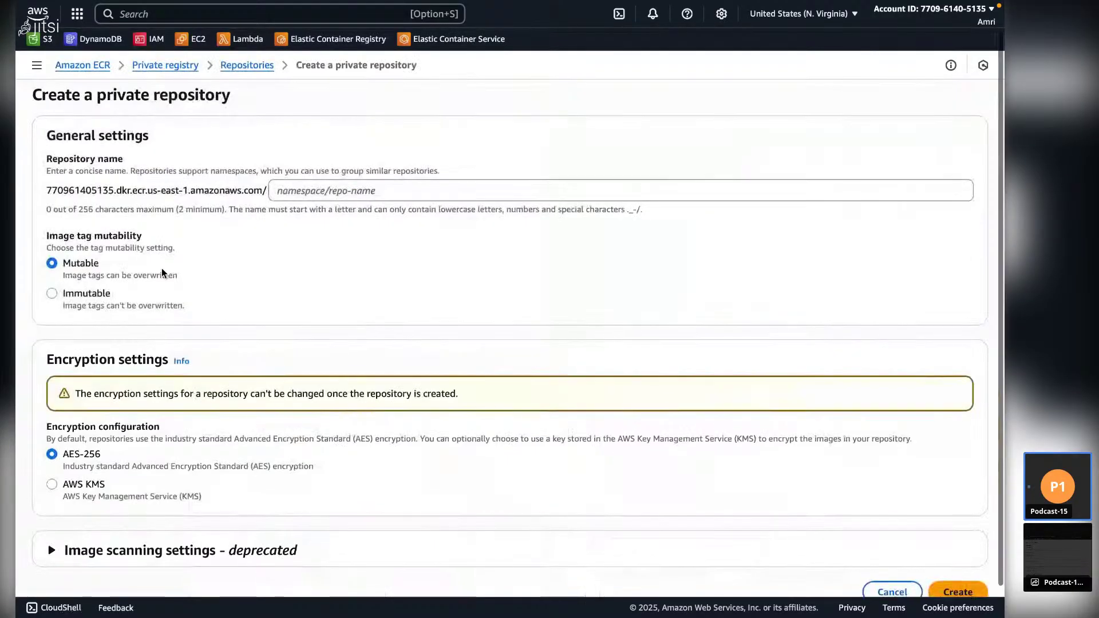
pyautogui.scroll(-1, 126, 252)
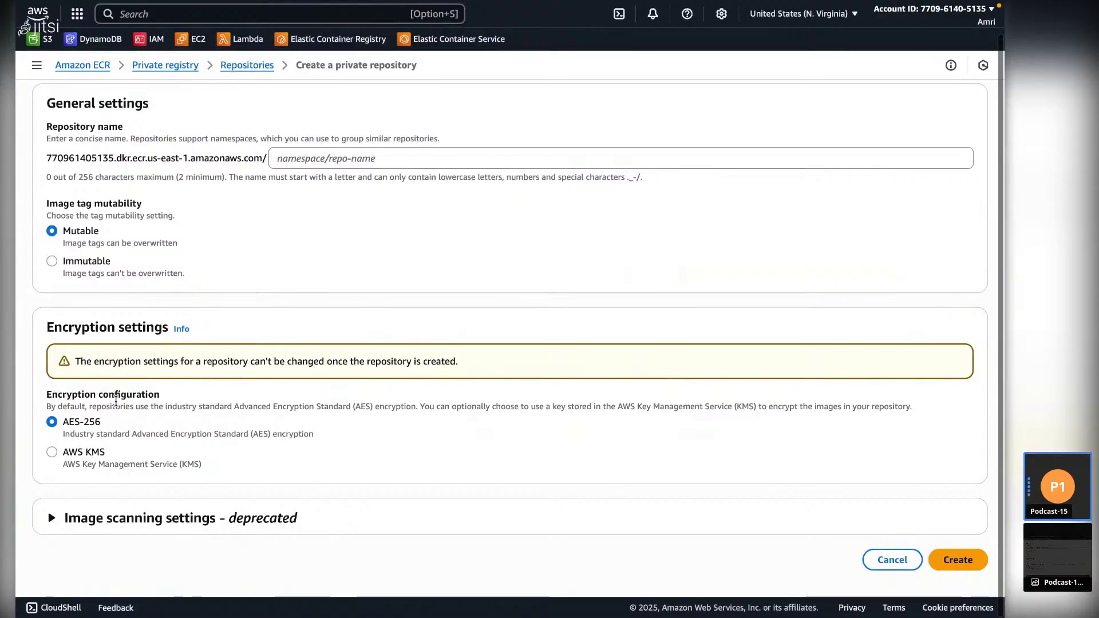
pyautogui.click(955, 567)
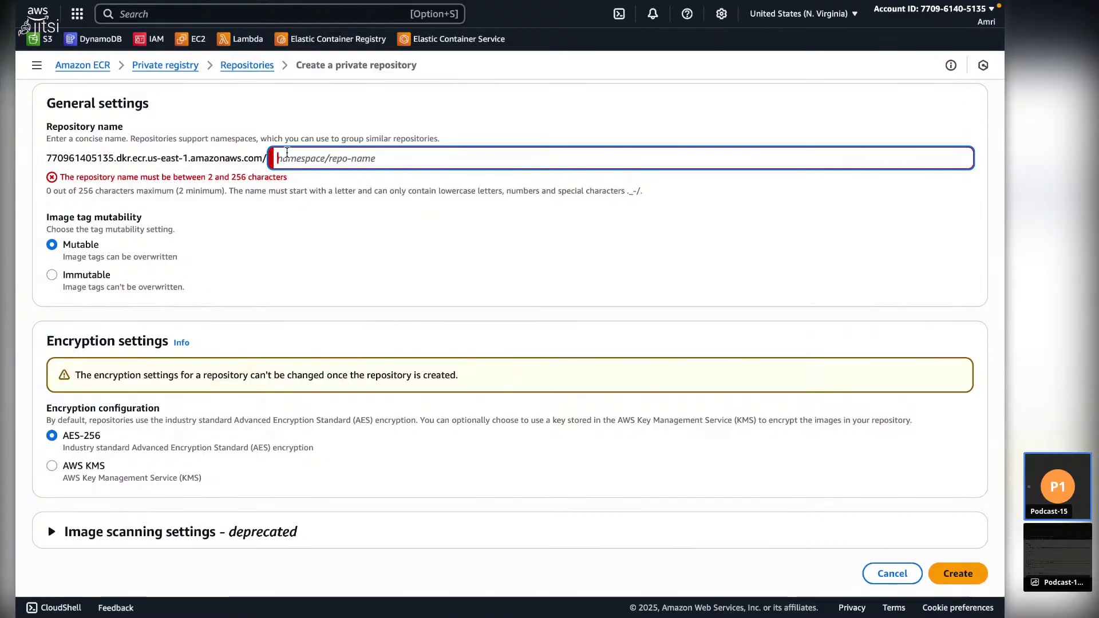
pyautogui.write('image')
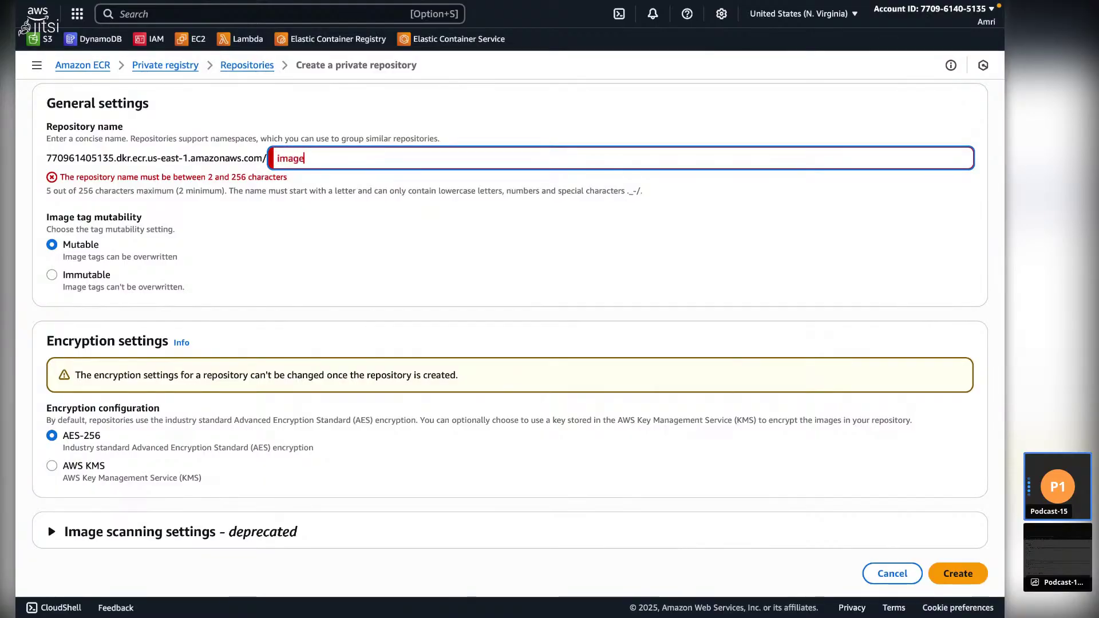
pyautogui.write('-repo')
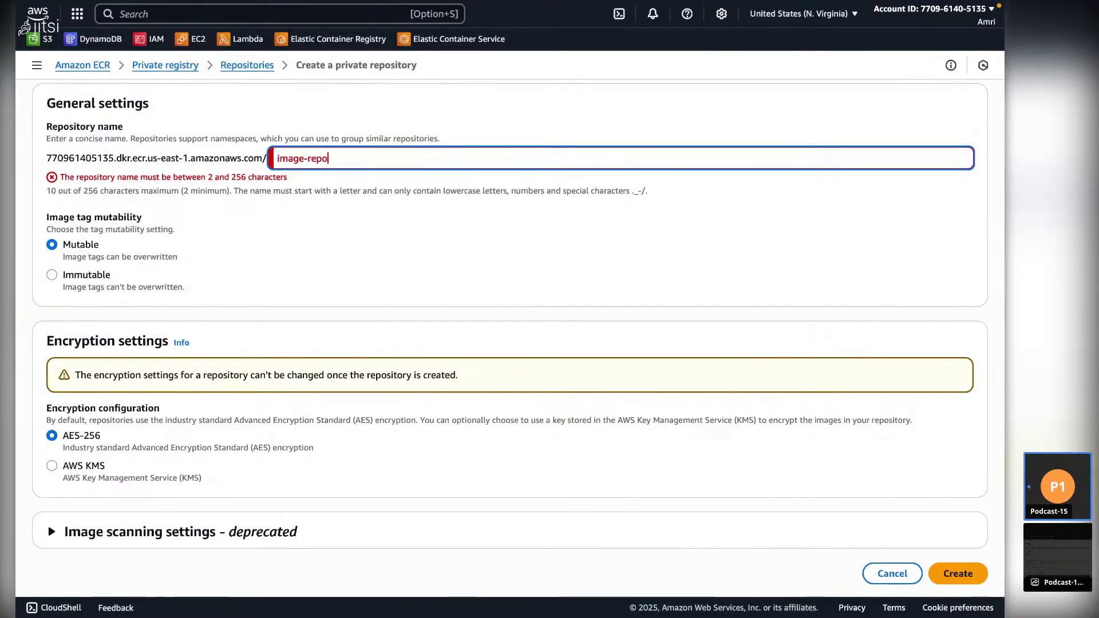
pyautogui.click(945, 575)
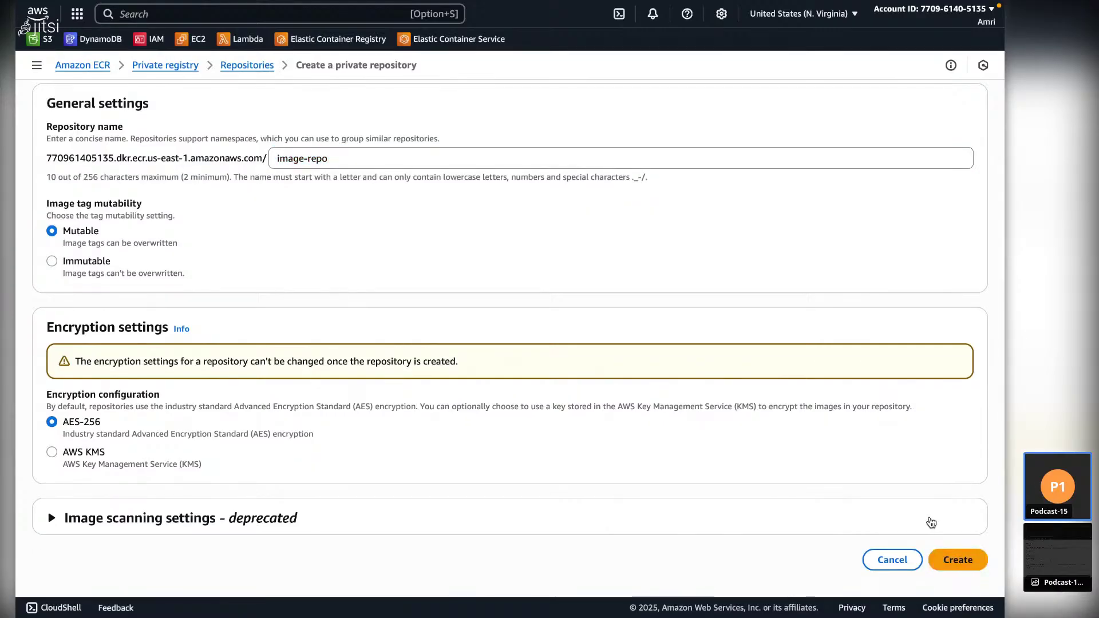
pyautogui.click(945, 561)
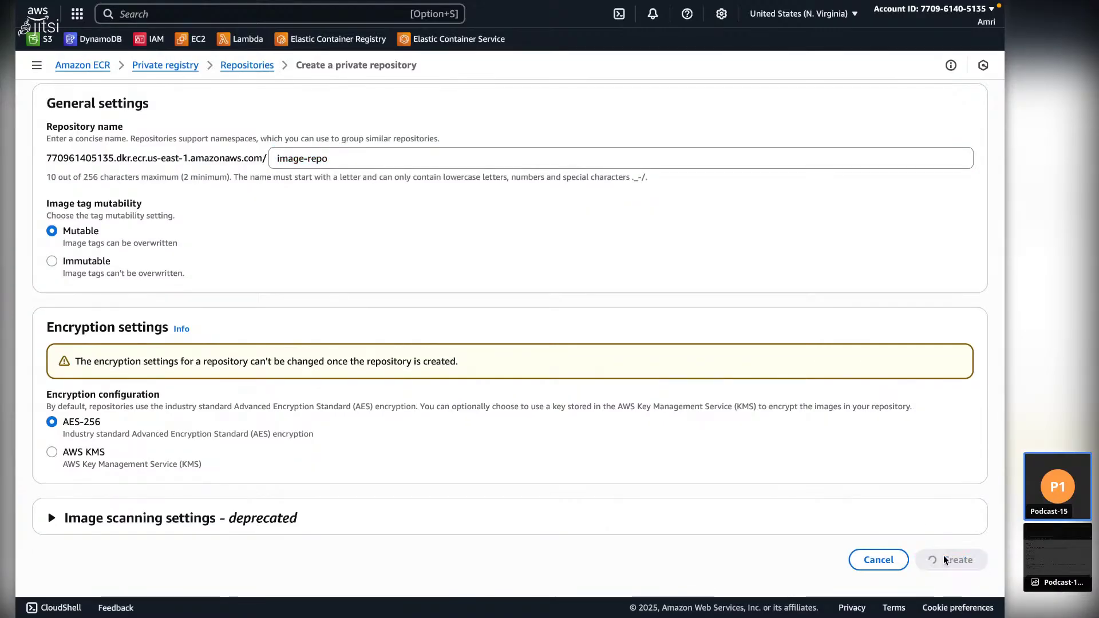
# - Open the image-repo repository and display its push commands for macOS / Linux
pyautogui.click(239, 240)
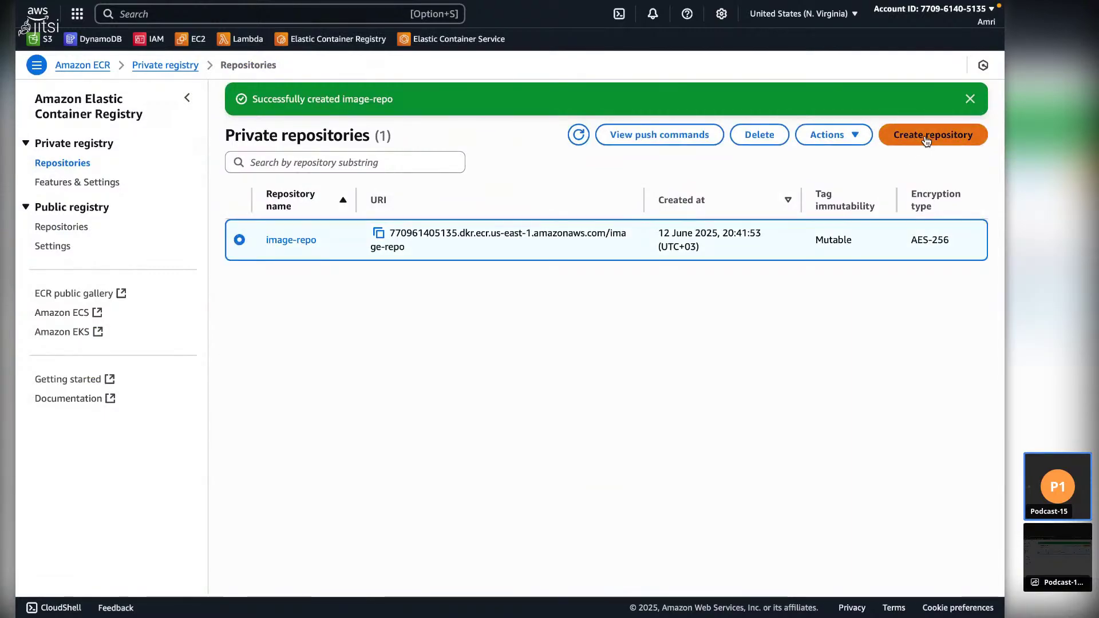
pyautogui.click(291, 242)
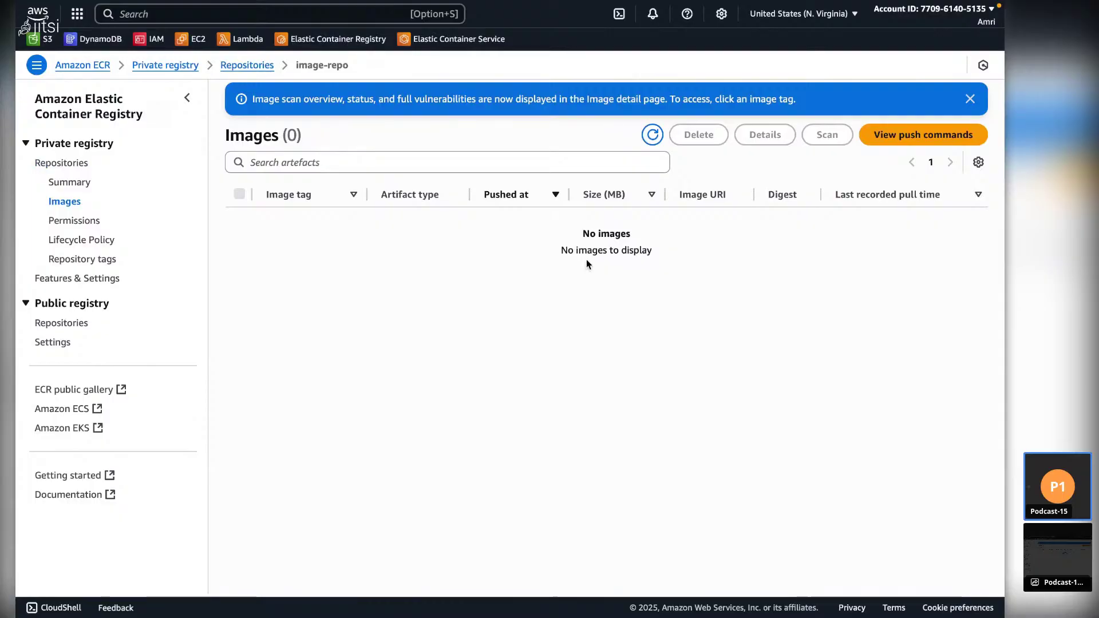
pyautogui.click(933, 135)
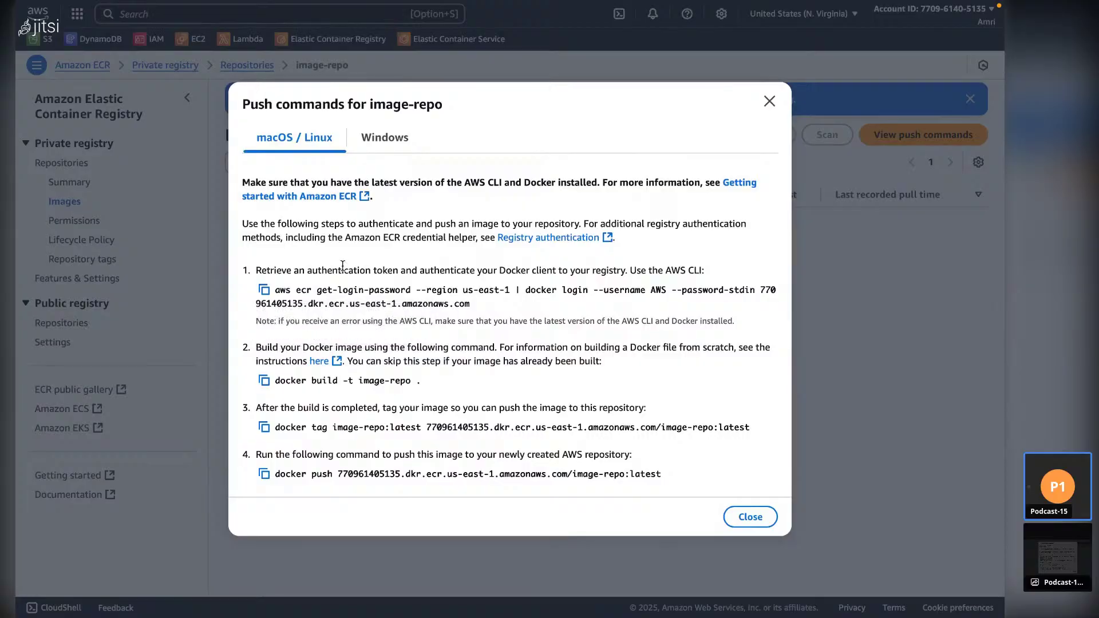
# - Copy the ECR docker login command for us-east-1 from the push commands and run it in the Codespaces App2 terminal
pyautogui.click(264, 290)
pyautogui.hotkey('ctrl', 'Right')
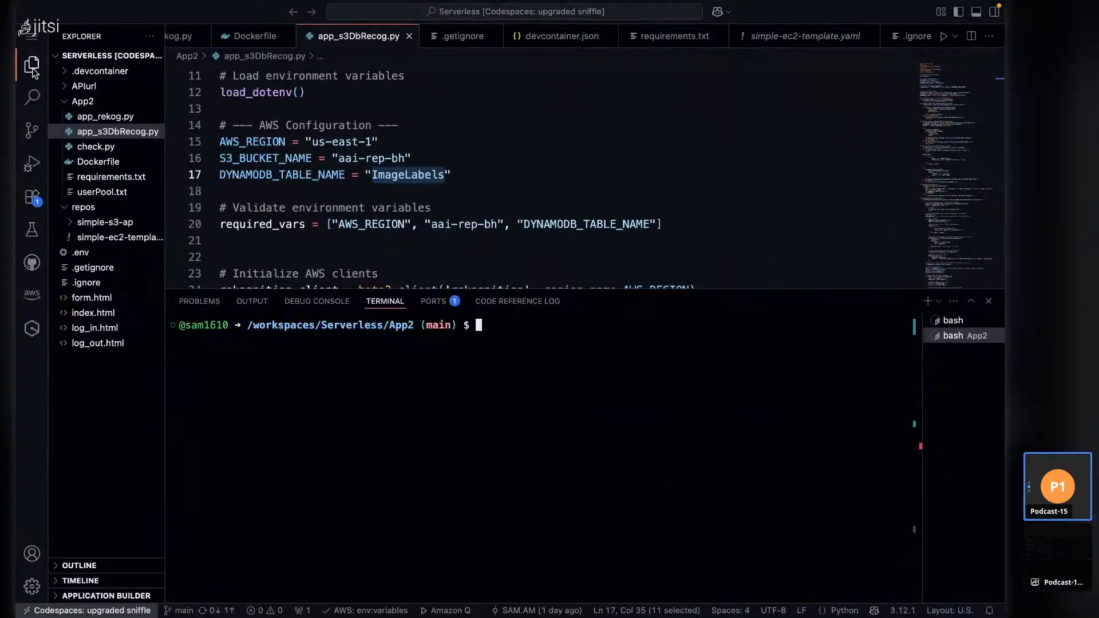
pyautogui.click(387, 328)
pyautogui.rightClick(387, 329)
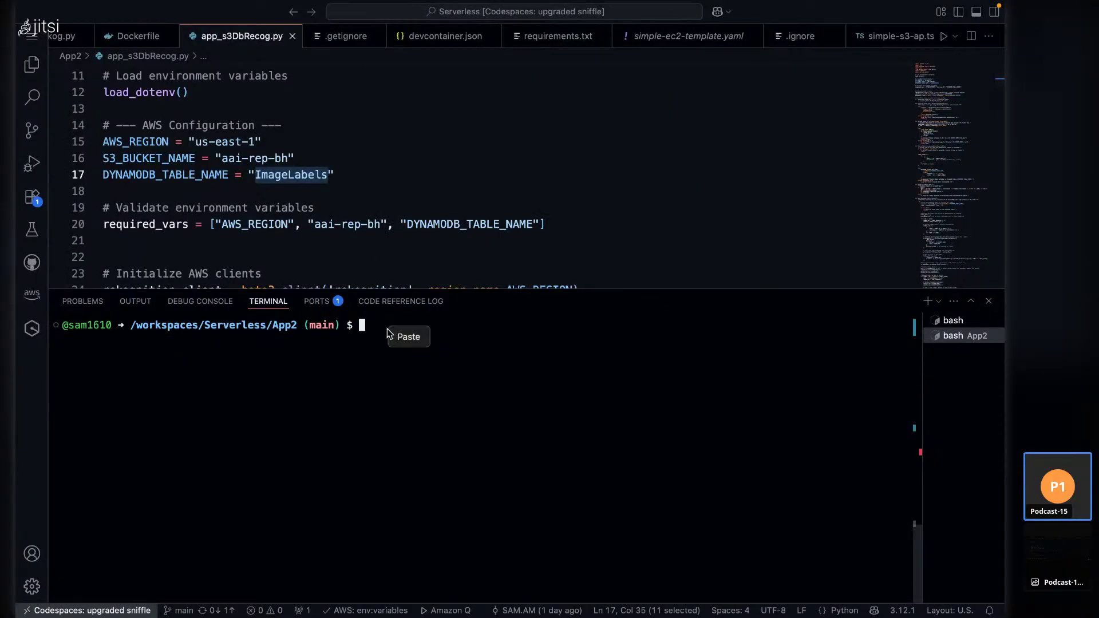
pyautogui.click(405, 333)
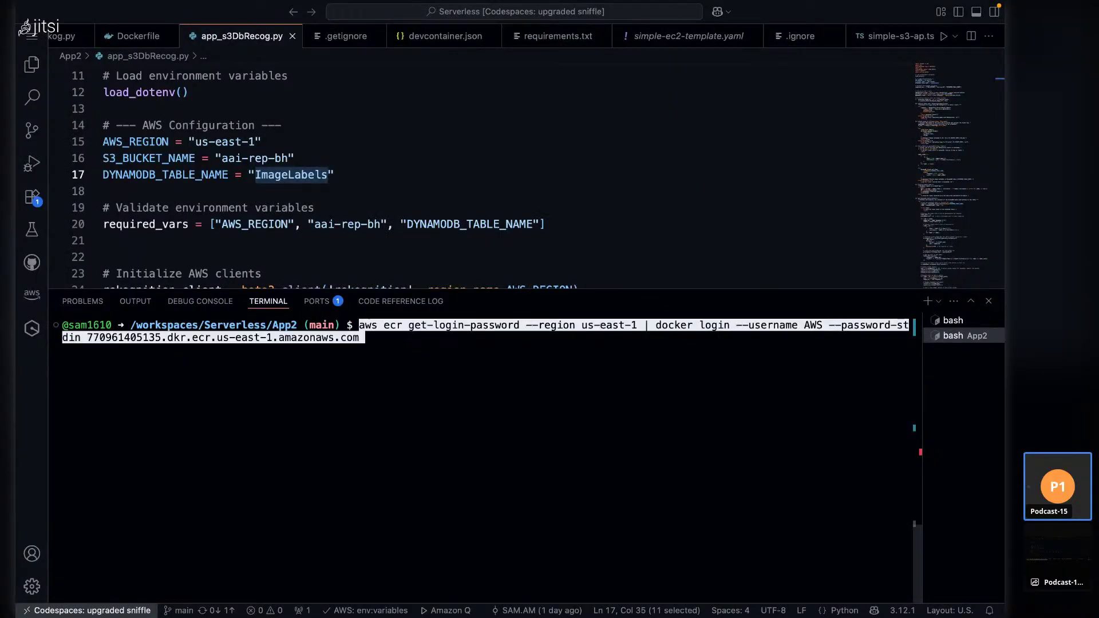
pyautogui.press('Return')
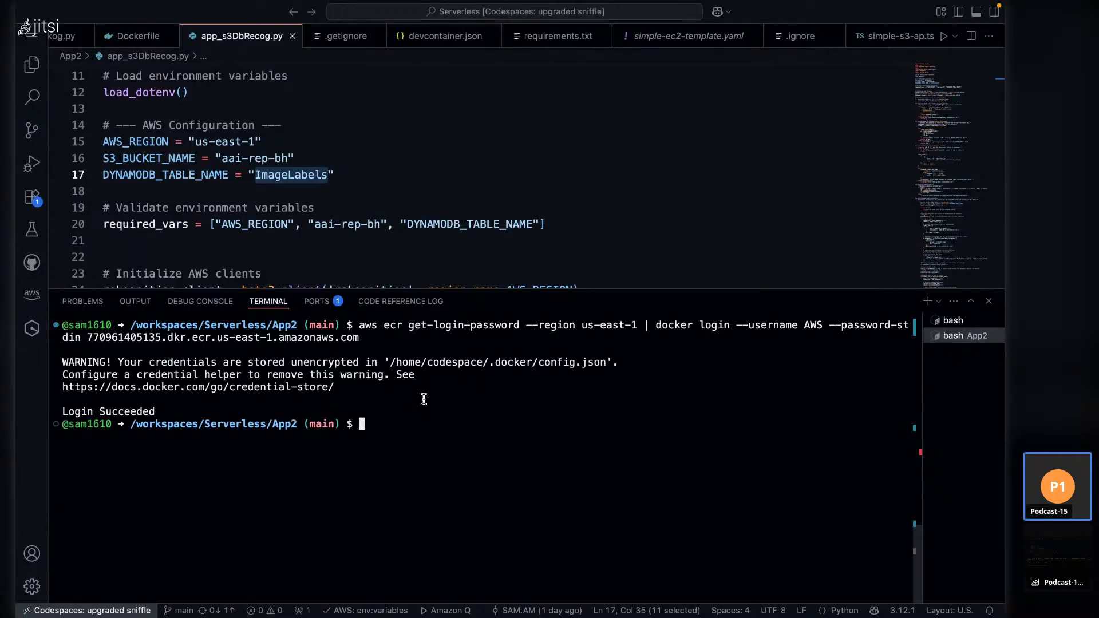
# - Copy the docker build command from the image-repo push commands in the browser and return to the code editor
pyautogui.hotkey('ctrl', 'Right')
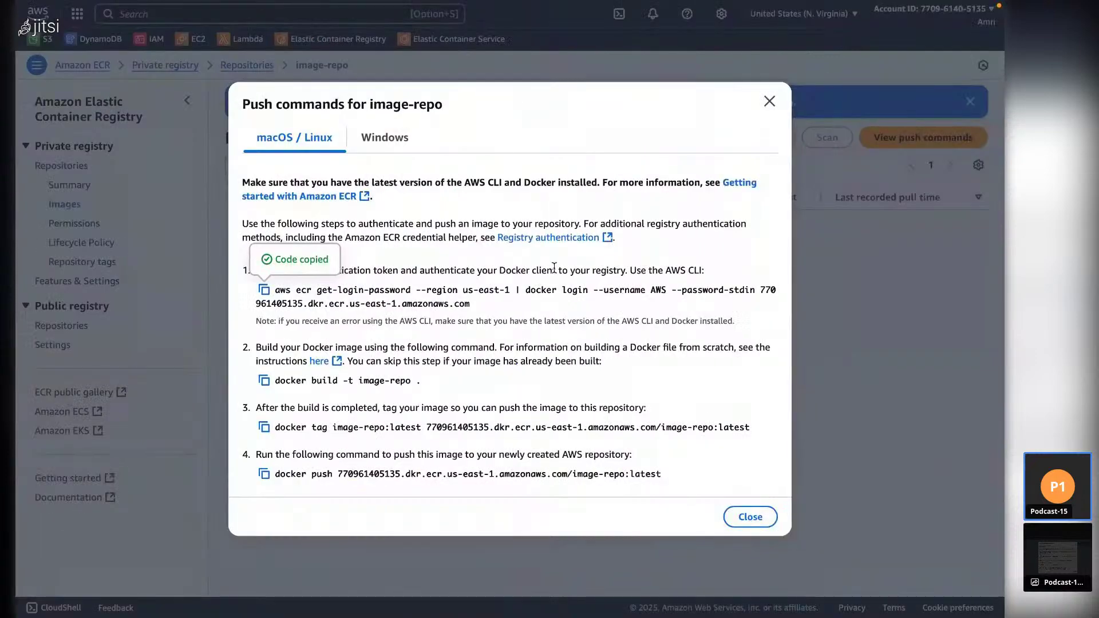
pyautogui.click(264, 380)
pyautogui.hotkey('ctrl', 'Left')
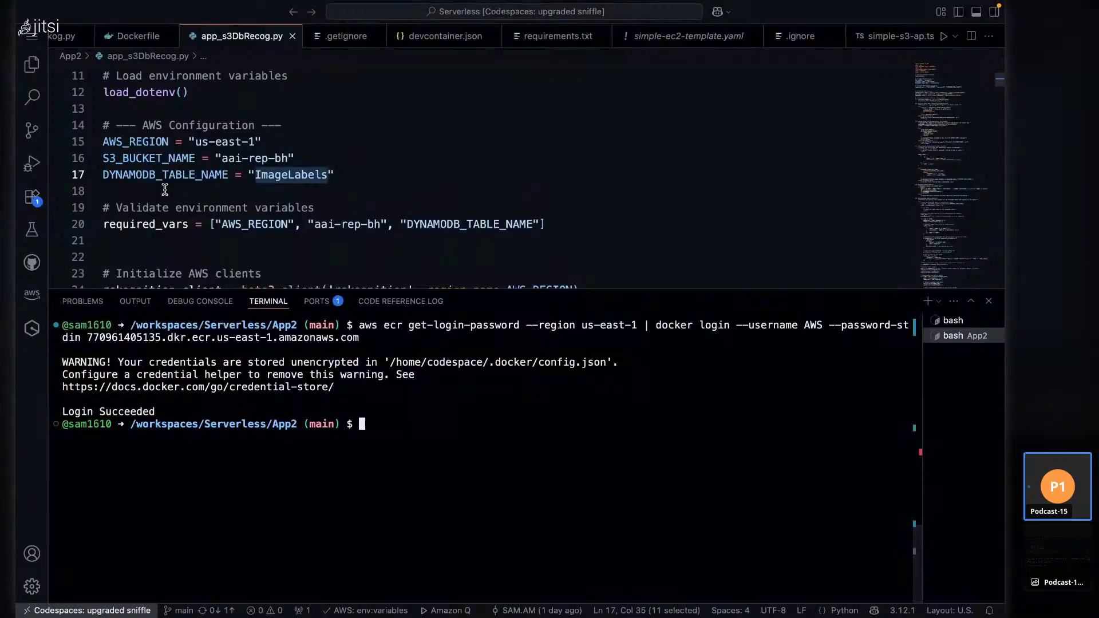
# - Examine App2's Dockerfile from the base image and dependency installation to the exposed port and Streamlit start command
pyautogui.click(32, 66)
pyautogui.click(108, 161)
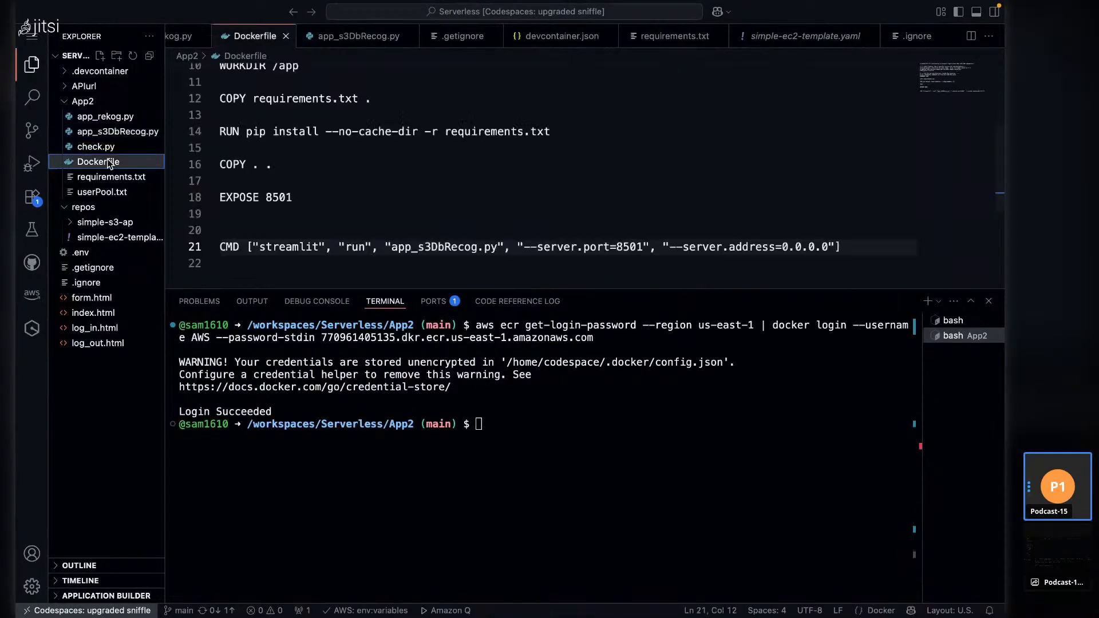
pyautogui.scroll(3, 298, 183)
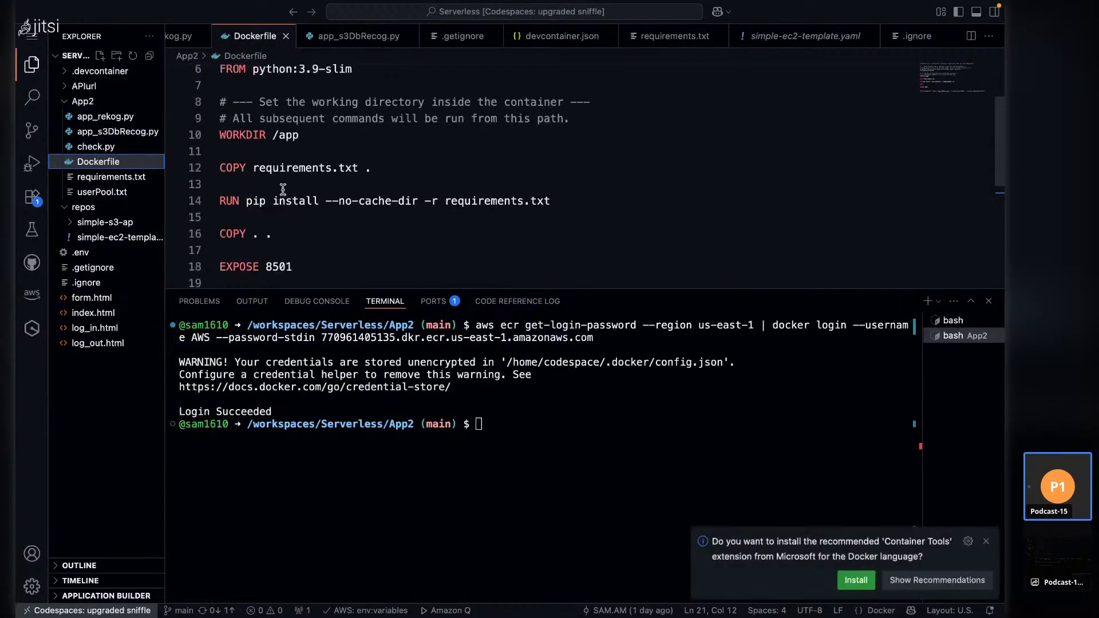
pyautogui.scroll(1, 283, 172)
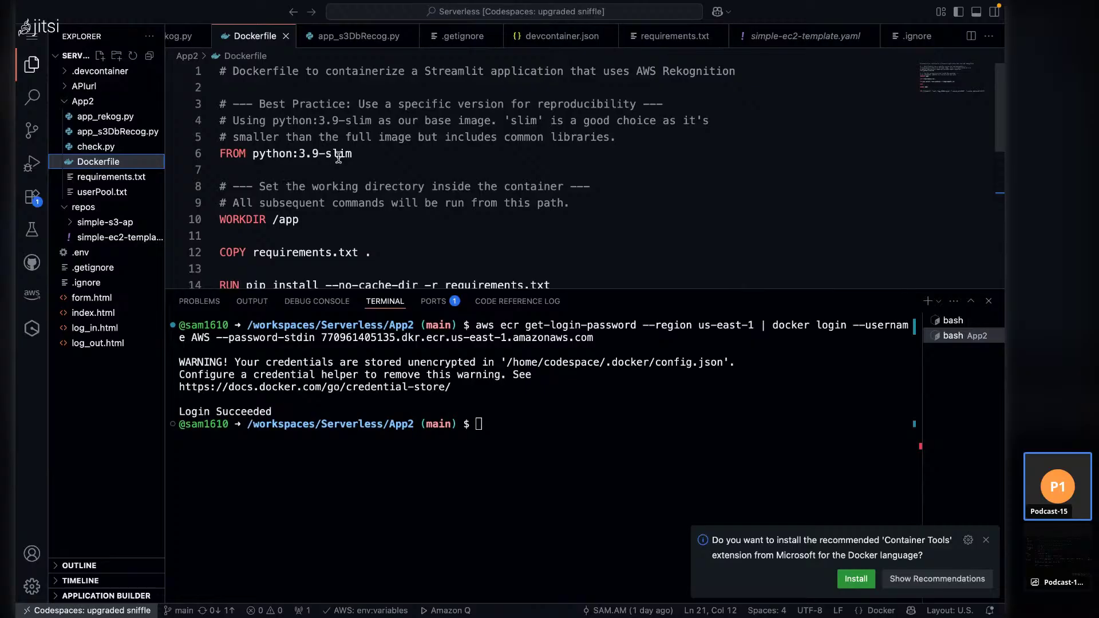
pyautogui.scroll(-1, 338, 157)
pyautogui.scroll(1, 338, 157)
pyautogui.scroll(-2, 339, 157)
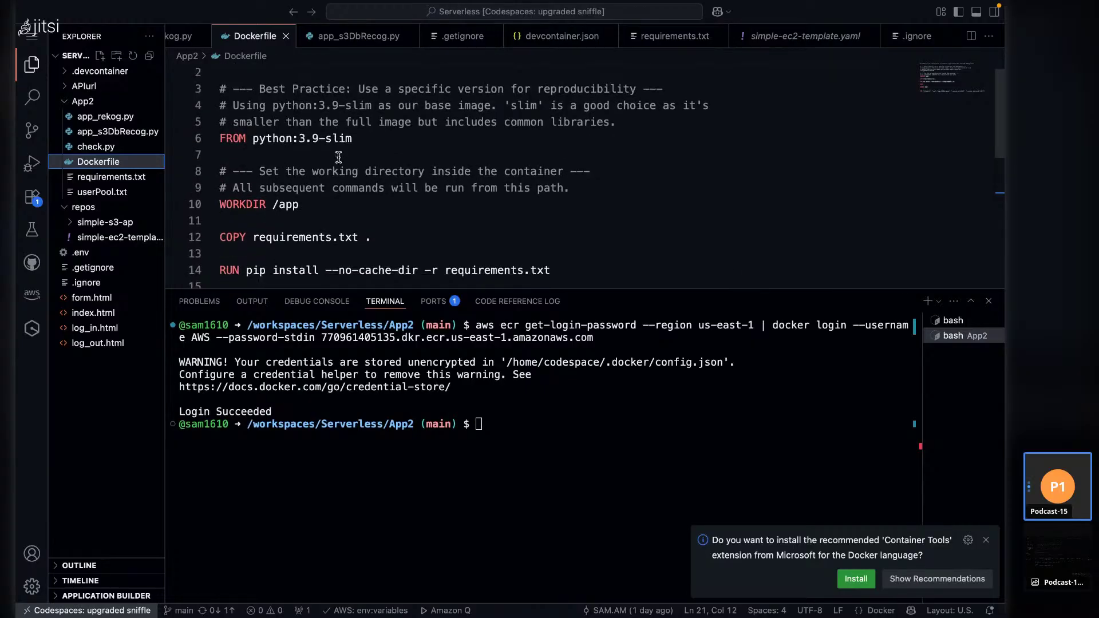
pyautogui.scroll(-1, 338, 157)
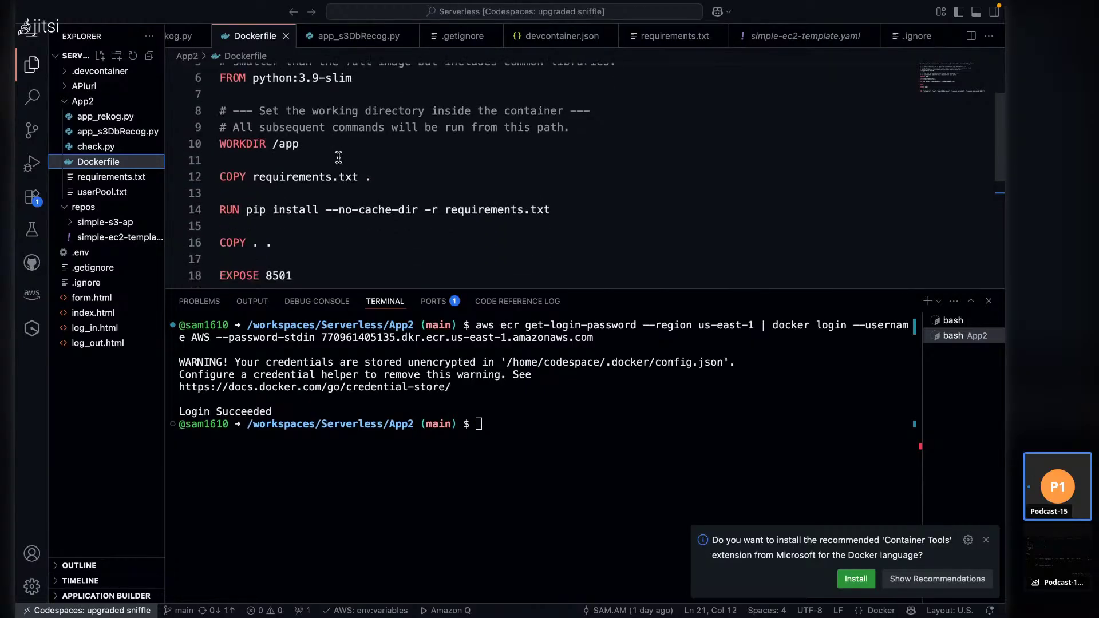
pyautogui.scroll(1, 338, 157)
pyautogui.scroll(-5, 339, 157)
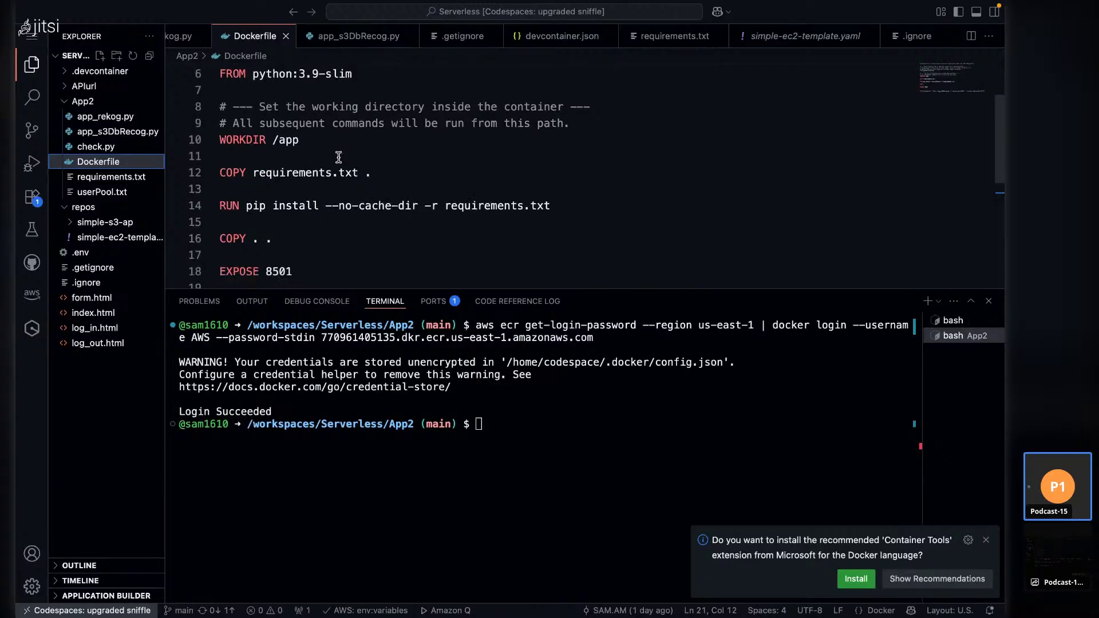
pyautogui.scroll(4, 338, 157)
pyautogui.scroll(-5, 338, 157)
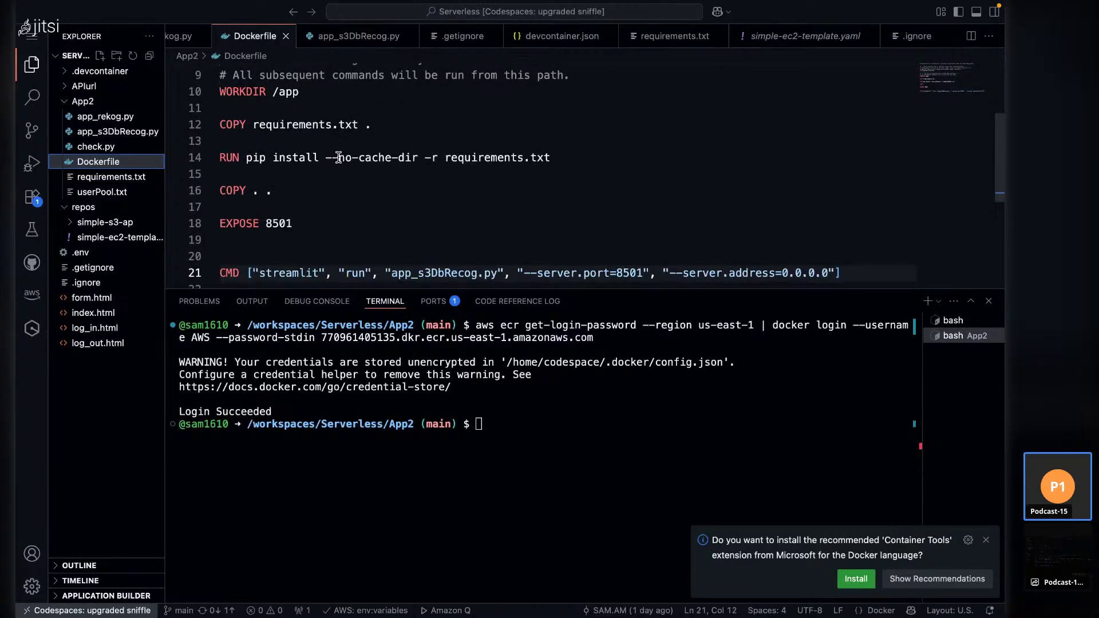
pyautogui.scroll(1, 372, 119)
pyautogui.scroll(-1, 372, 119)
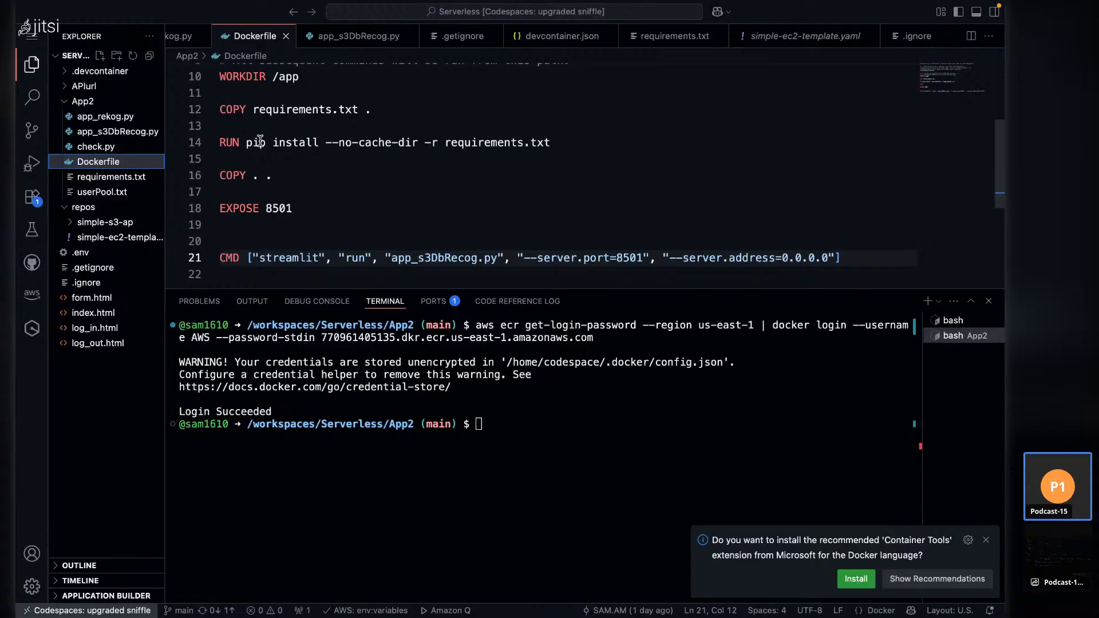
pyautogui.scroll(-1, 434, 171)
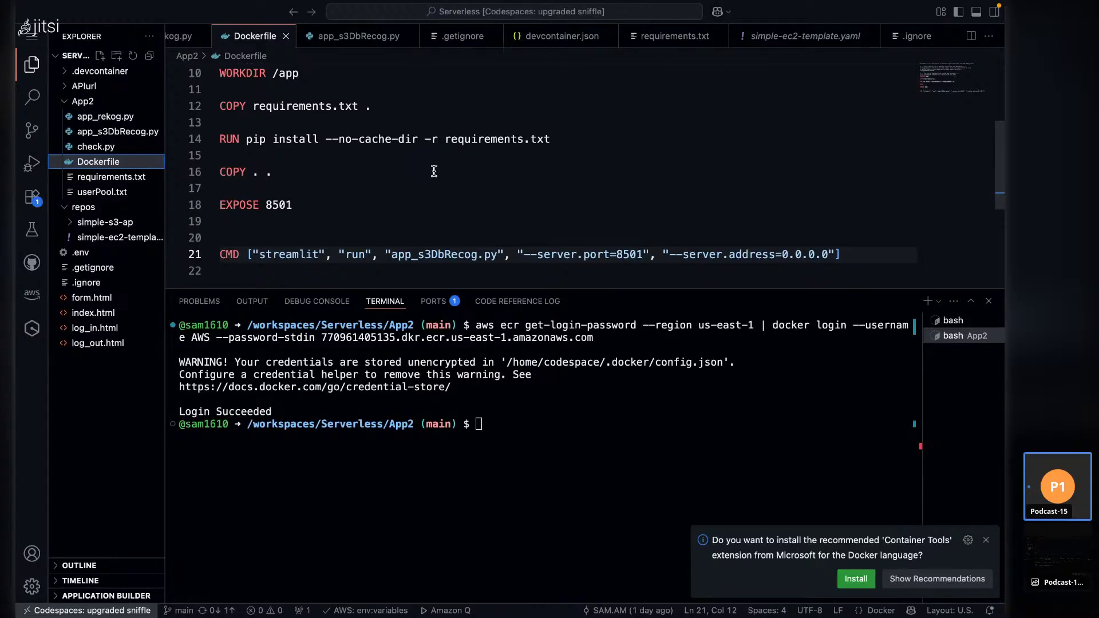
pyautogui.scroll(-3, 434, 171)
pyautogui.moveTo(314, 156); pyautogui.dragTo(215, 165)
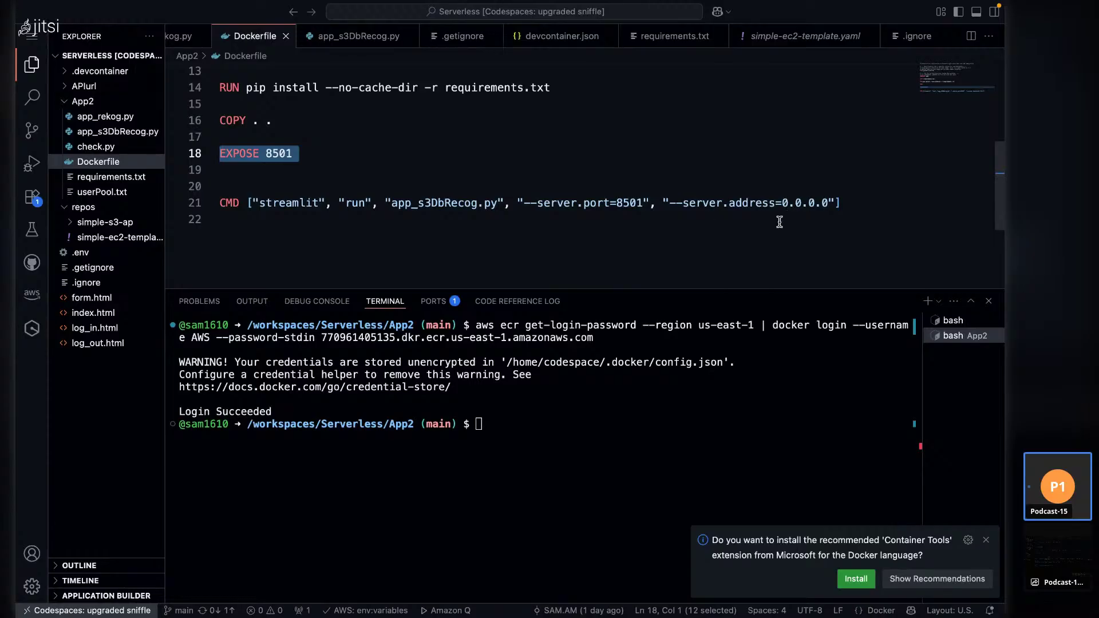
# - Dismiss the Container Tools recommendation and run the copied docker build -t image-repo . command in the App2 terminal
pyautogui.click(524, 434)
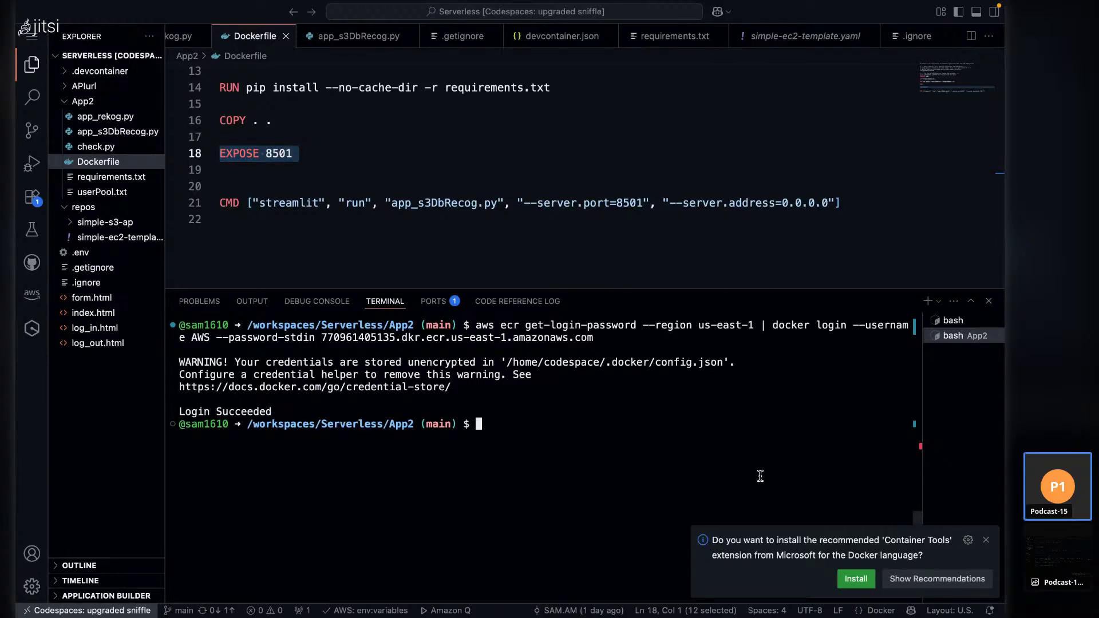
pyautogui.click(986, 540)
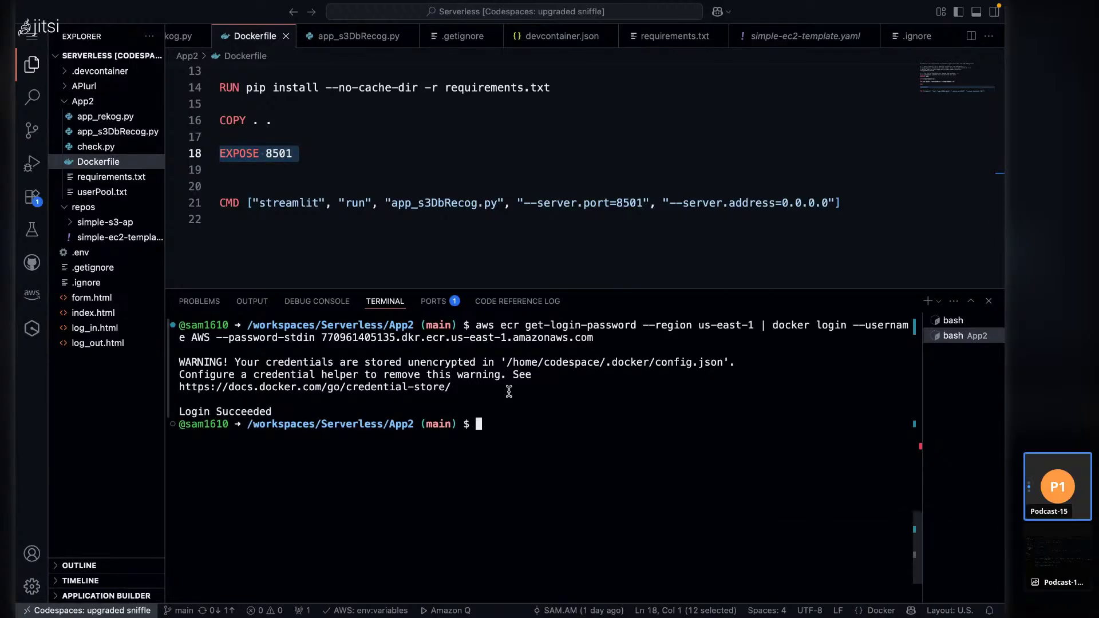
pyautogui.rightClick(492, 429)
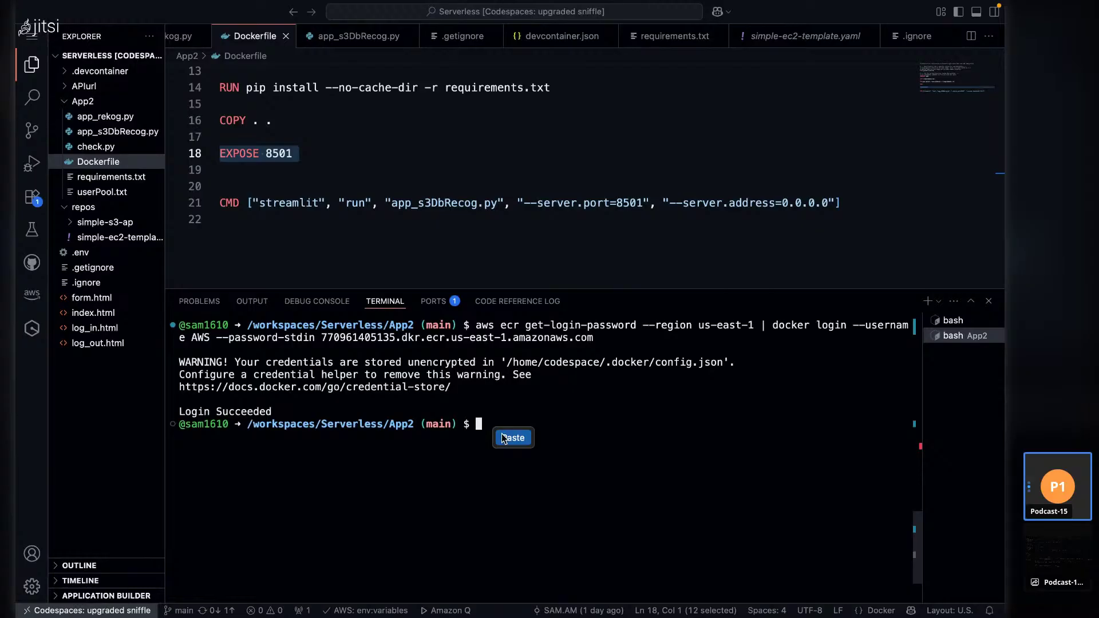
pyautogui.click(511, 437)
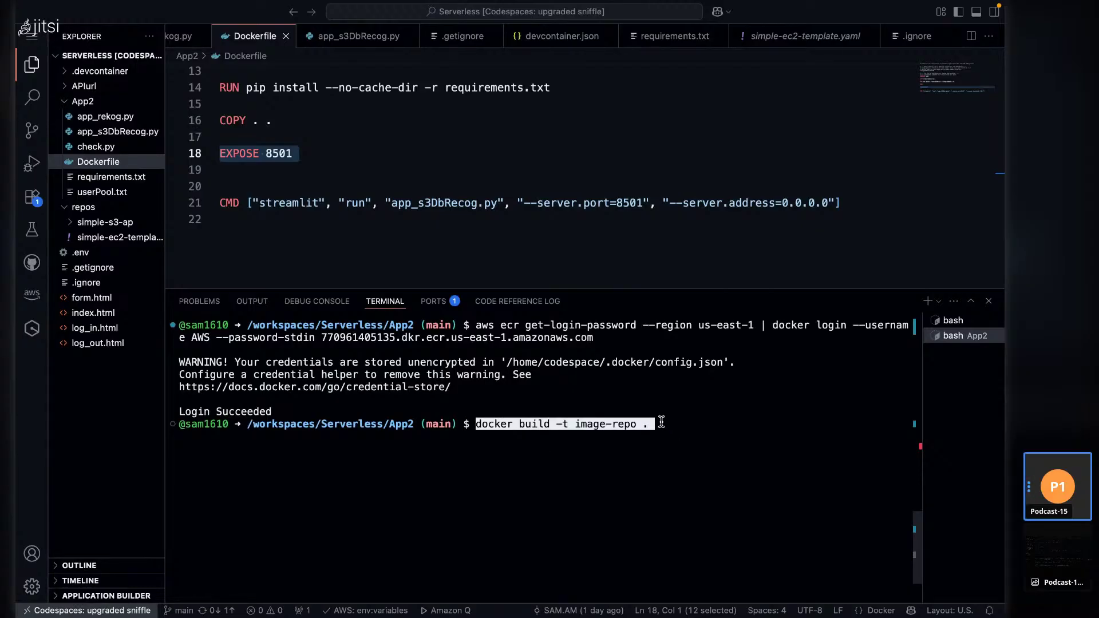
pyautogui.press('Return')
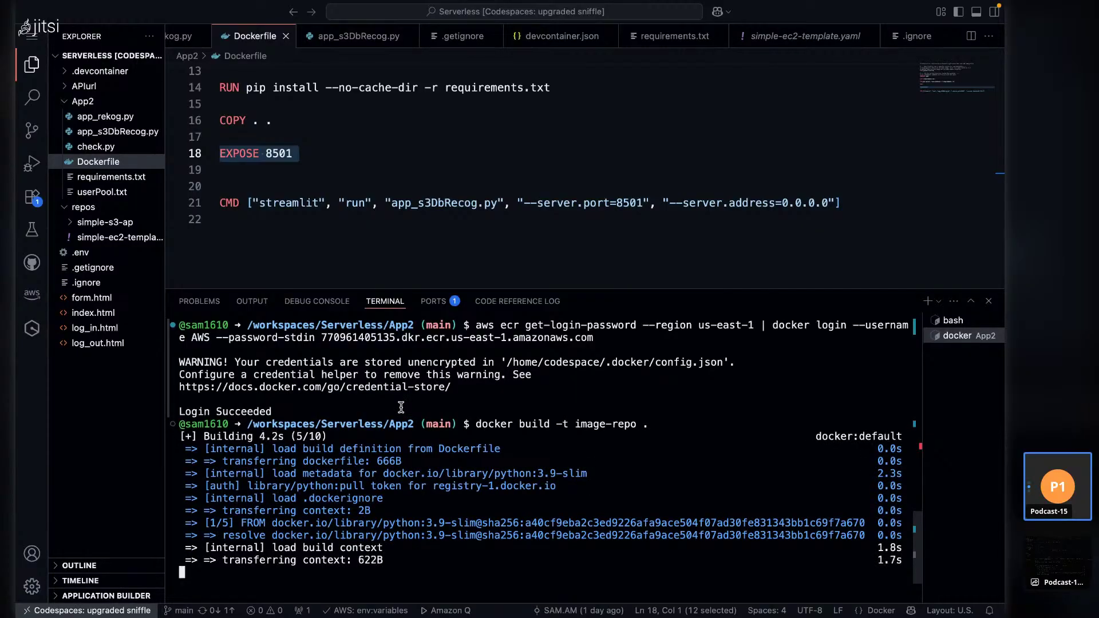
# - Copy the docker tag command for image-repo:latest from the ECR push commands and run it in the App2 terminal
pyautogui.hotkey('ctrl', 'Right')
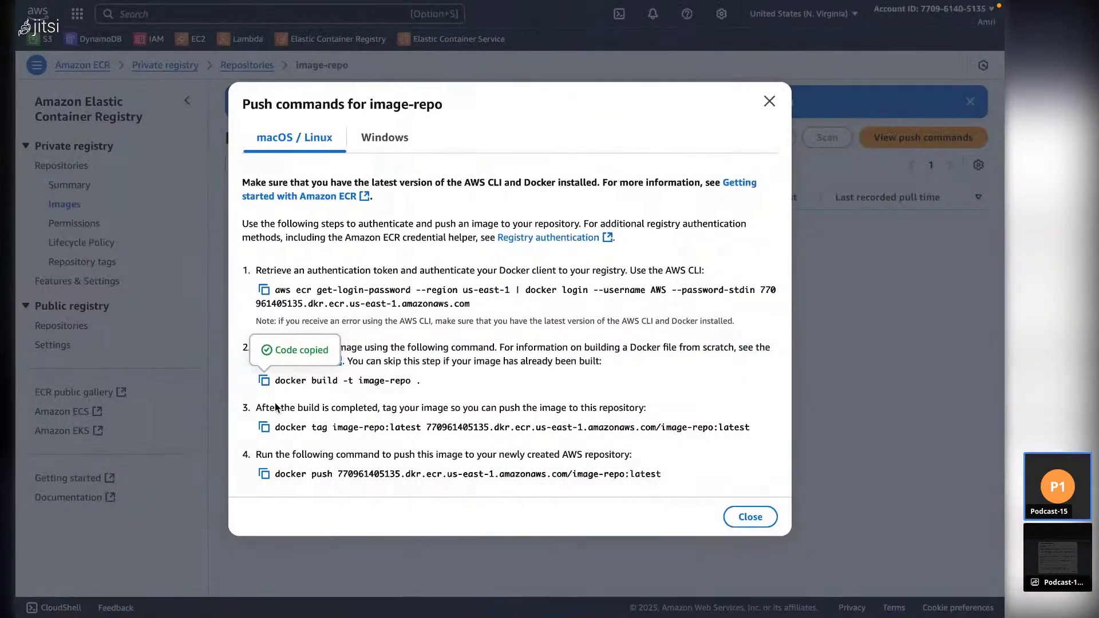
pyautogui.click(264, 427)
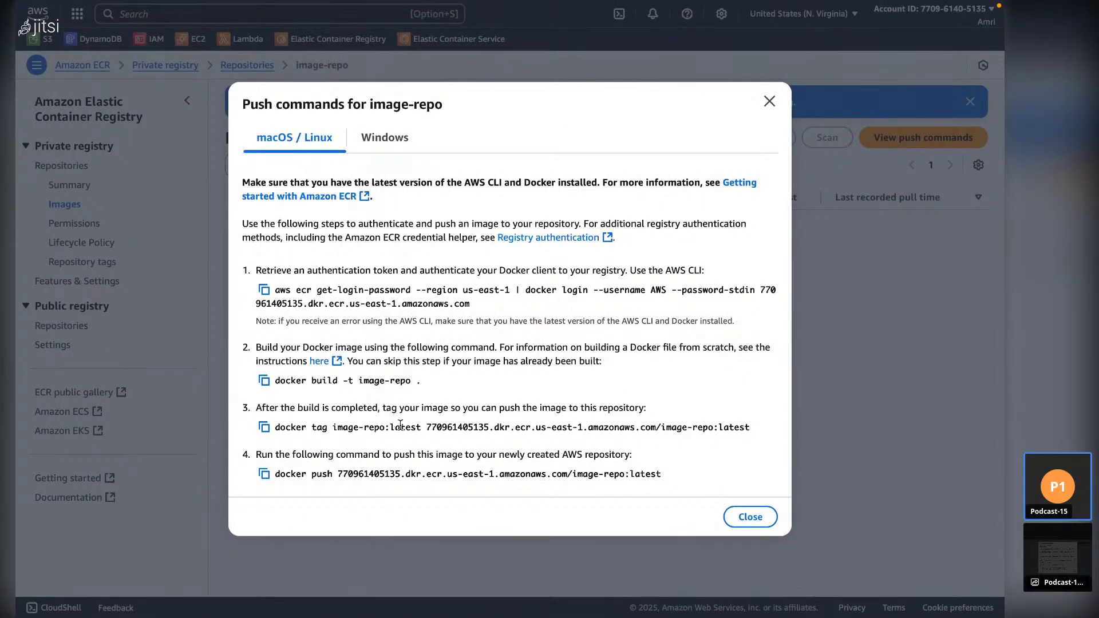
pyautogui.hotkey('ctrl', 'Left')
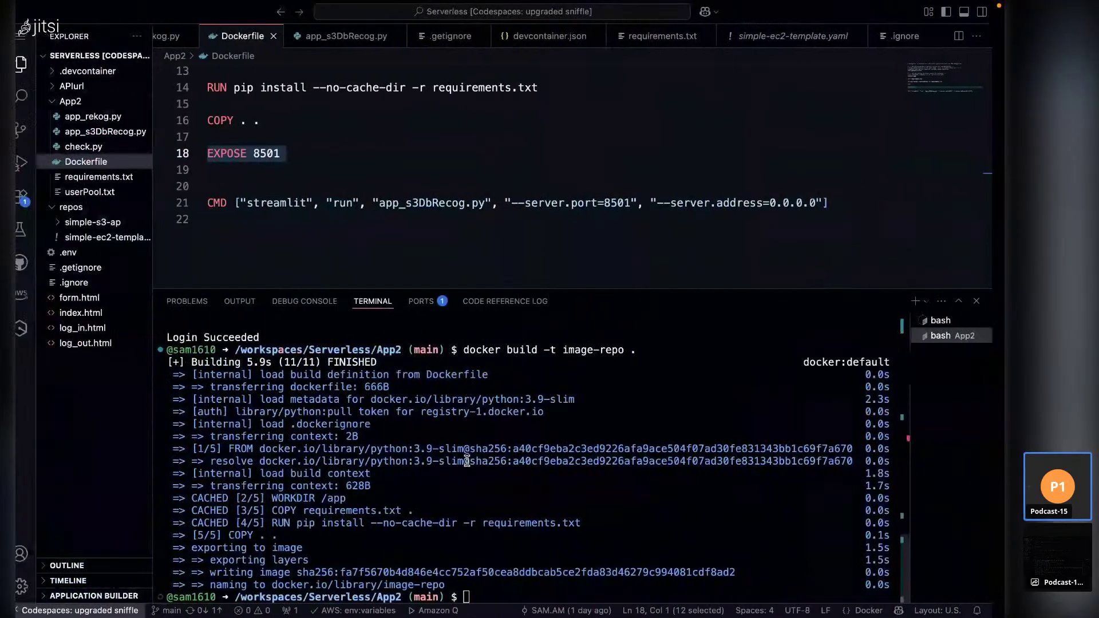
pyautogui.press('super+v')
pyautogui.click(494, 539)
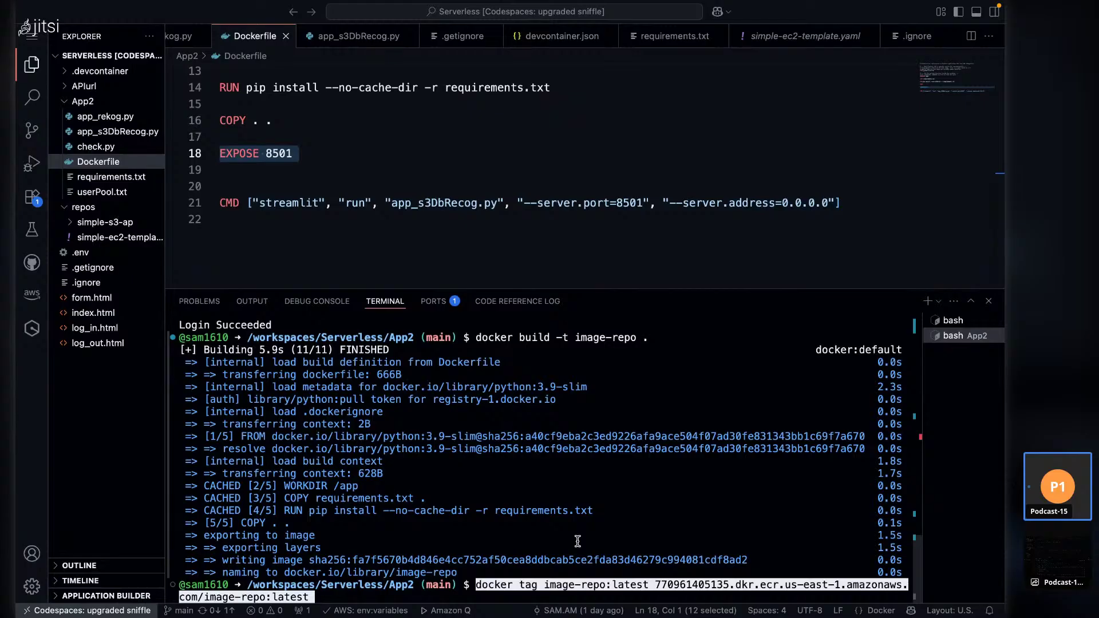
pyautogui.press('Return')
# - Copy the docker push command for image-repo:latest from the ECR push commands and run it in the cleared App2 terminal
pyautogui.hotkey('ctrl', 'Right')
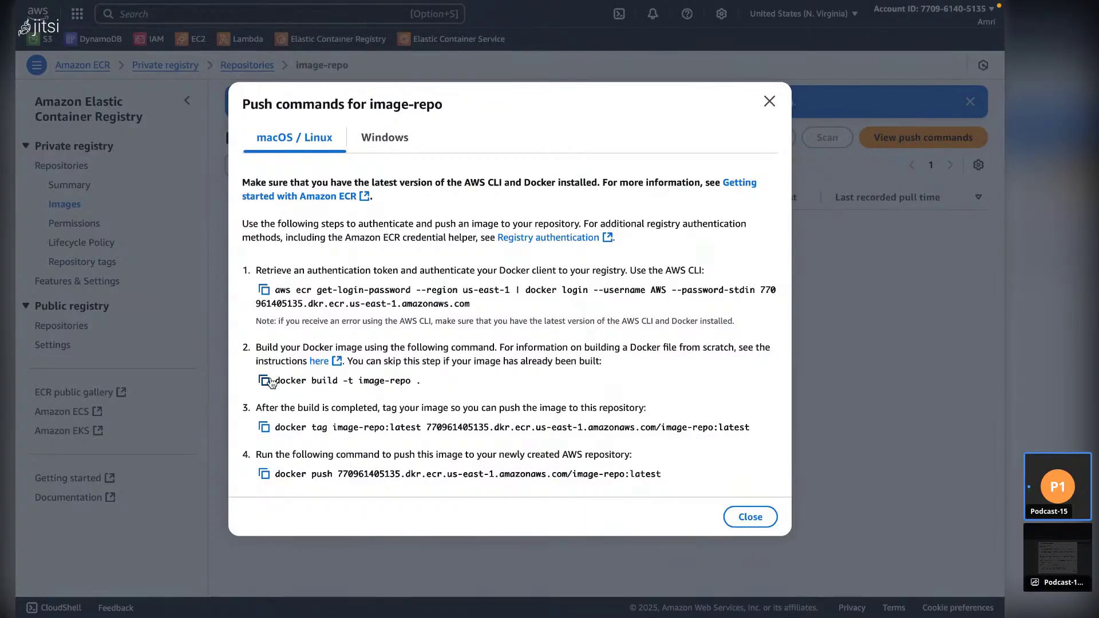
pyautogui.click(270, 477)
pyautogui.hotkey('ctrl', 'Left')
pyautogui.rightClick(535, 600)
pyautogui.click(556, 588)
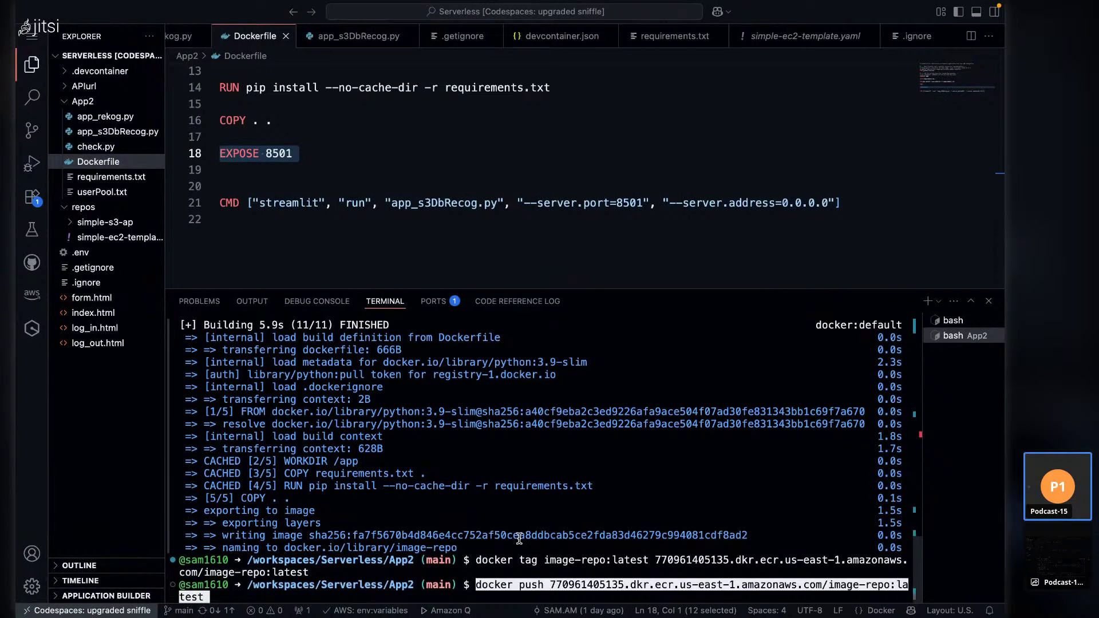
pyautogui.hotkey('ctrl', 'l')
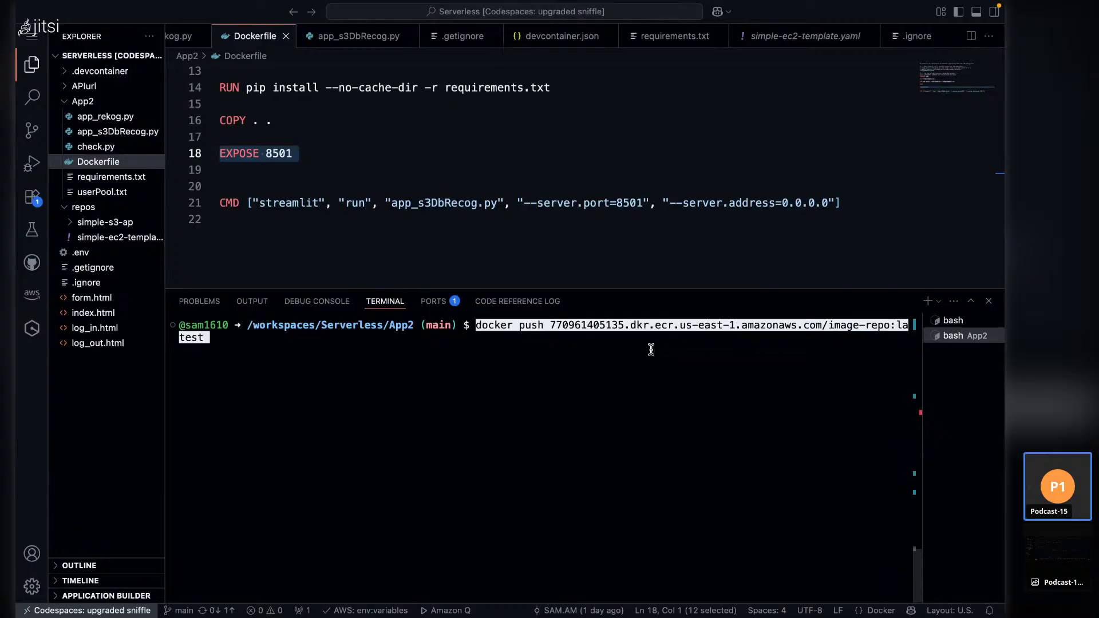
pyautogui.press('Return')
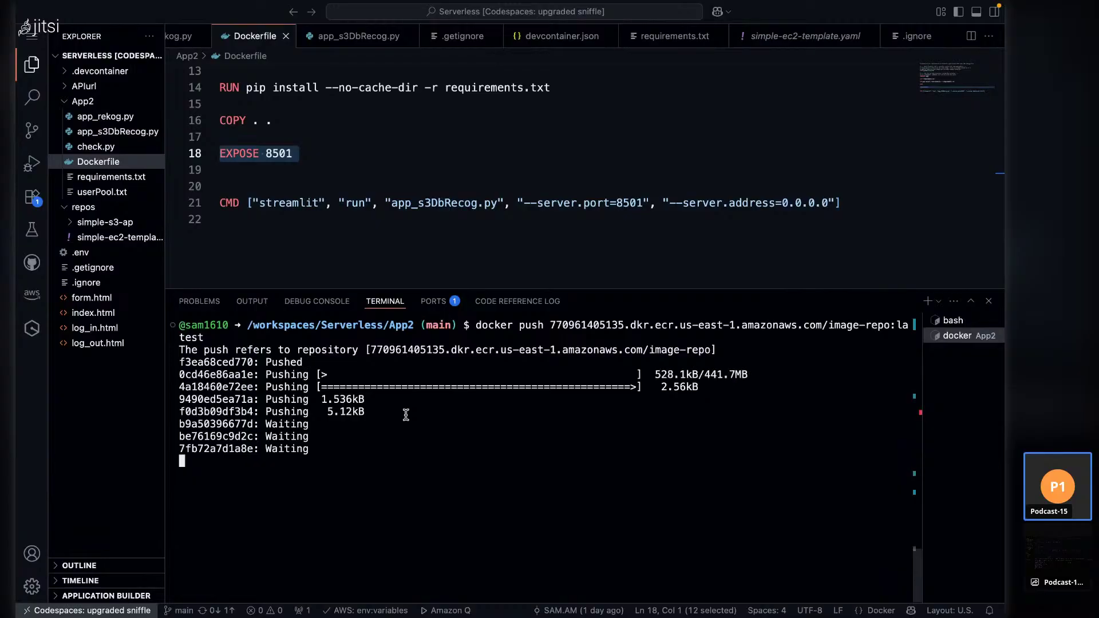
# - Close the push commands, refresh image-repo's image list, and check the push progress in the Codespaces terminal
pyautogui.hotkey('ctrl', 'Right')
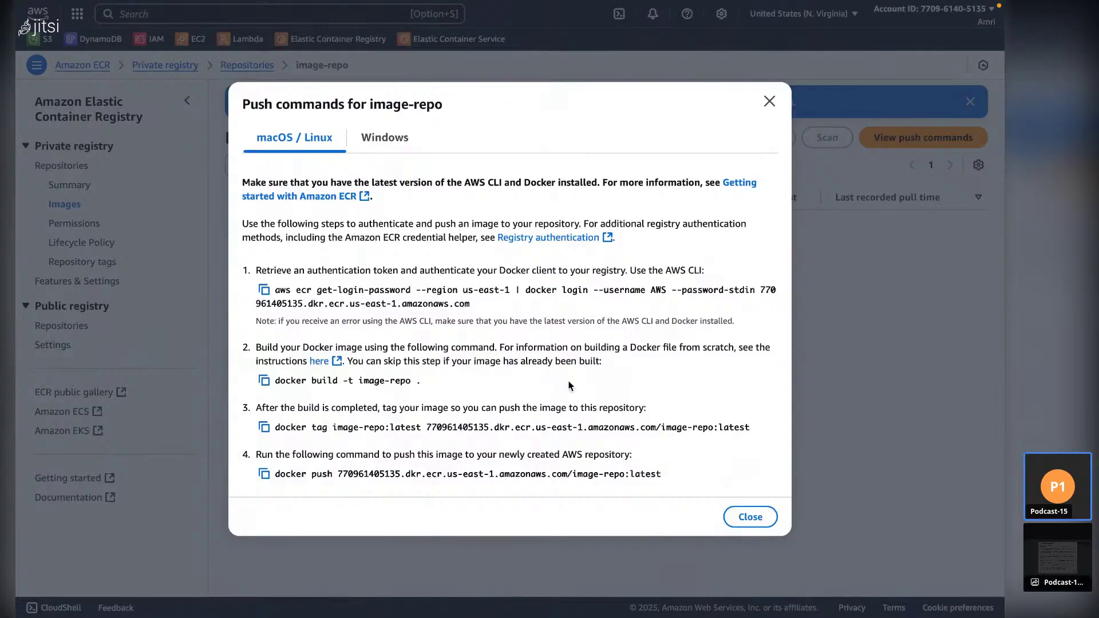
pyautogui.click(769, 102)
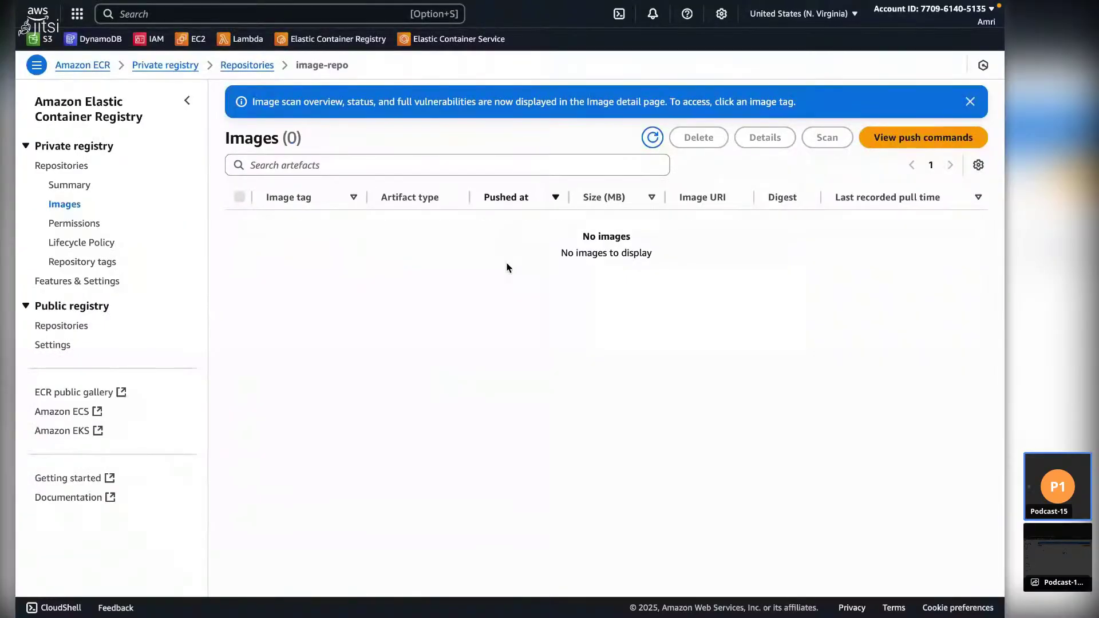
pyautogui.click(652, 137)
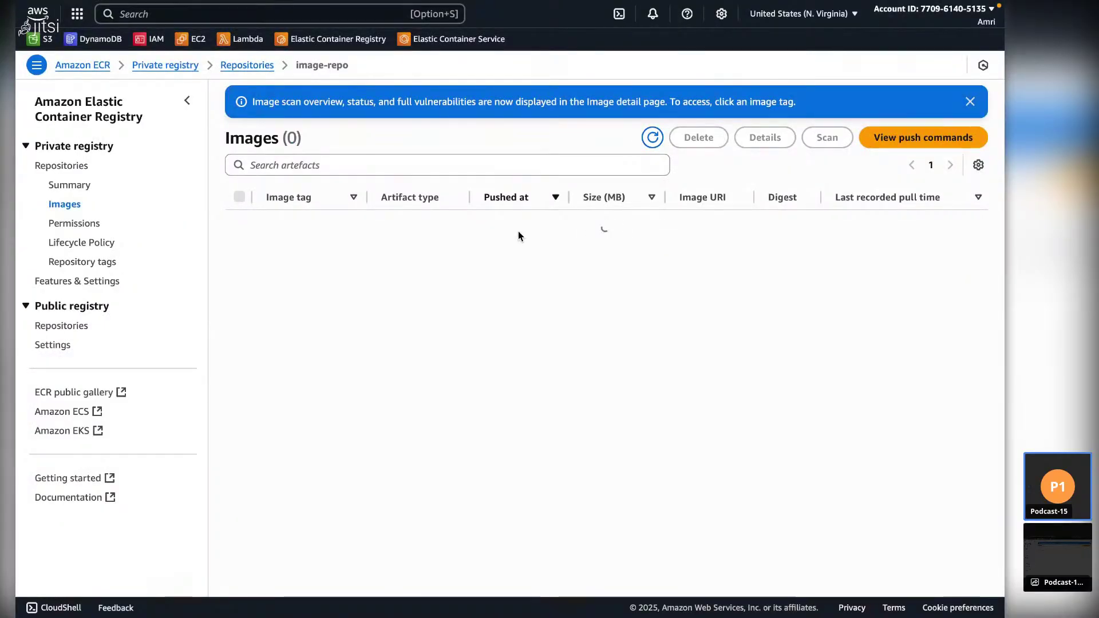
pyautogui.hotkey('ctrl', 'Left')
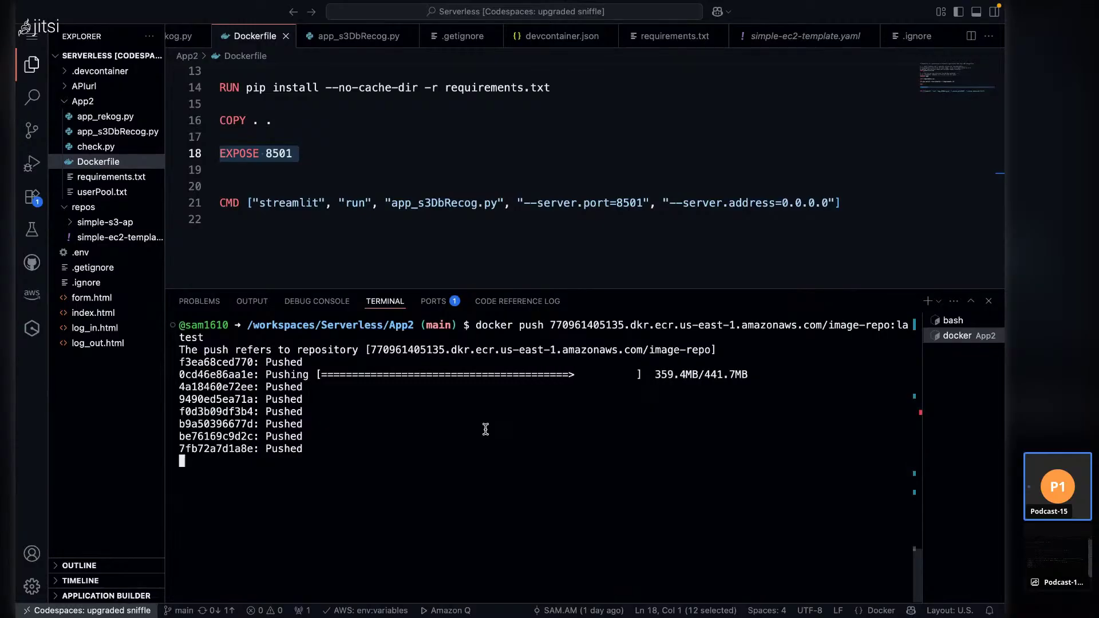
pyautogui.hotkey('ctrl', 'Right')
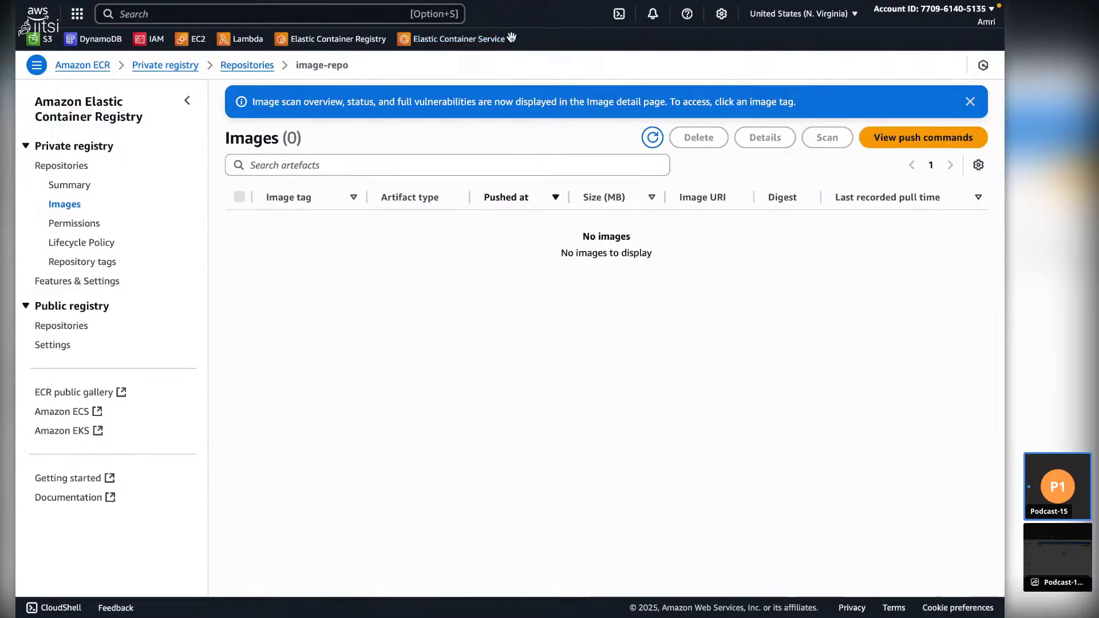
# - Open Elastic Container Service in a separate browser tab and display its task definitions
pyautogui.moveTo(649, 5)
pyautogui.click(710, 40)
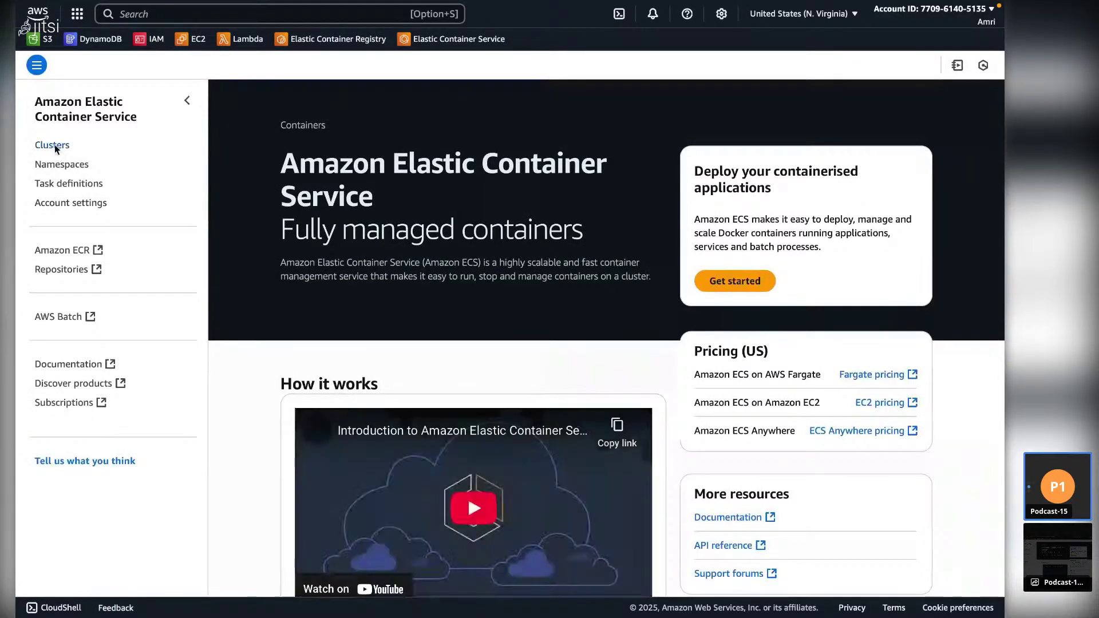
pyautogui.click(60, 184)
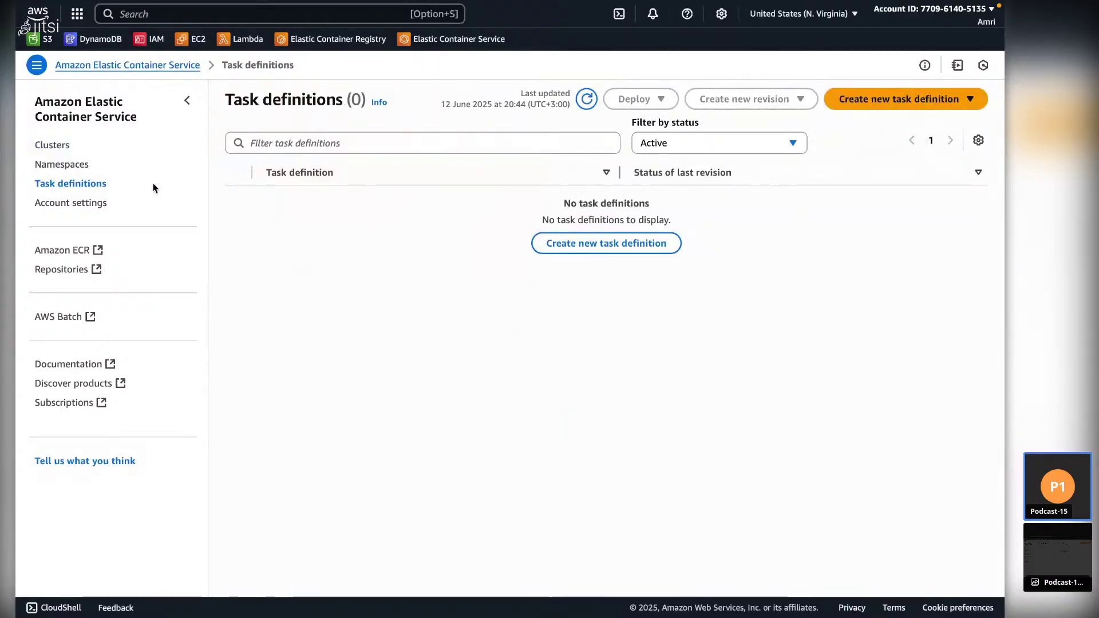
# - Check the docker push output in the Codespaces terminal and return to image-repo's image list in ECR
pyautogui.hotkey('ctrl', 'Left')
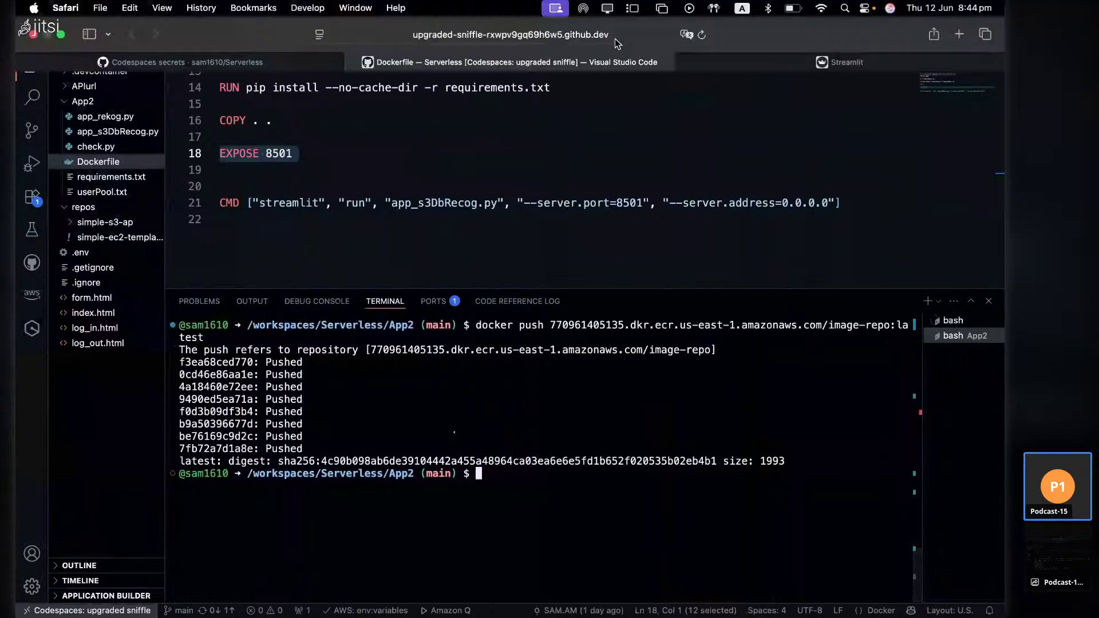
pyautogui.click(745, 59)
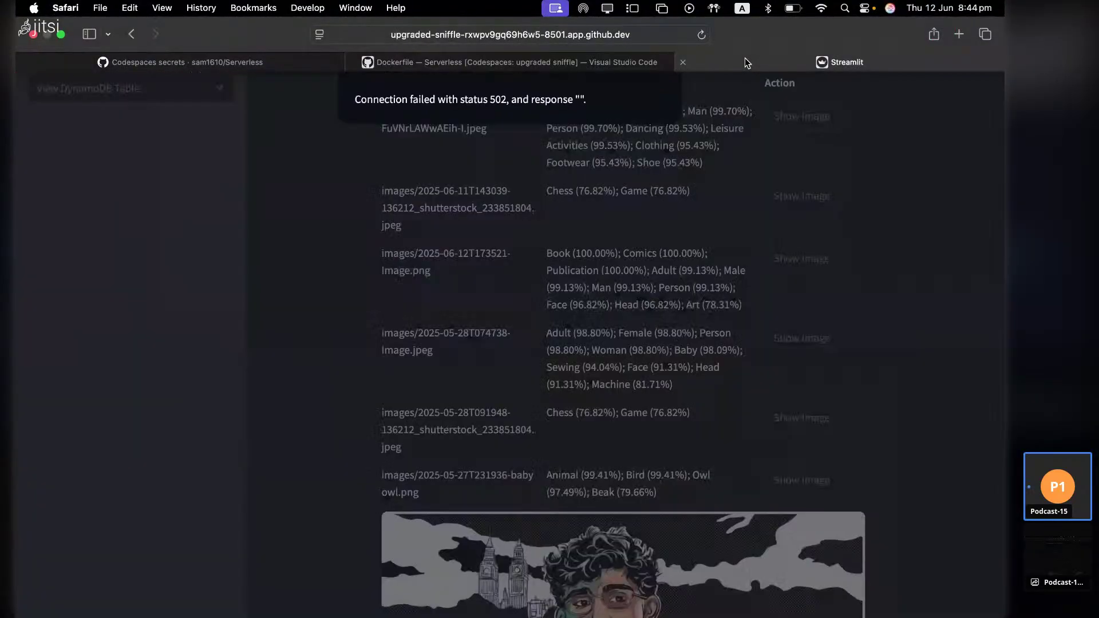
pyautogui.hotkey('ctrl', 'shift', 'Tab')
pyautogui.hotkey('ctrl', 'Right')
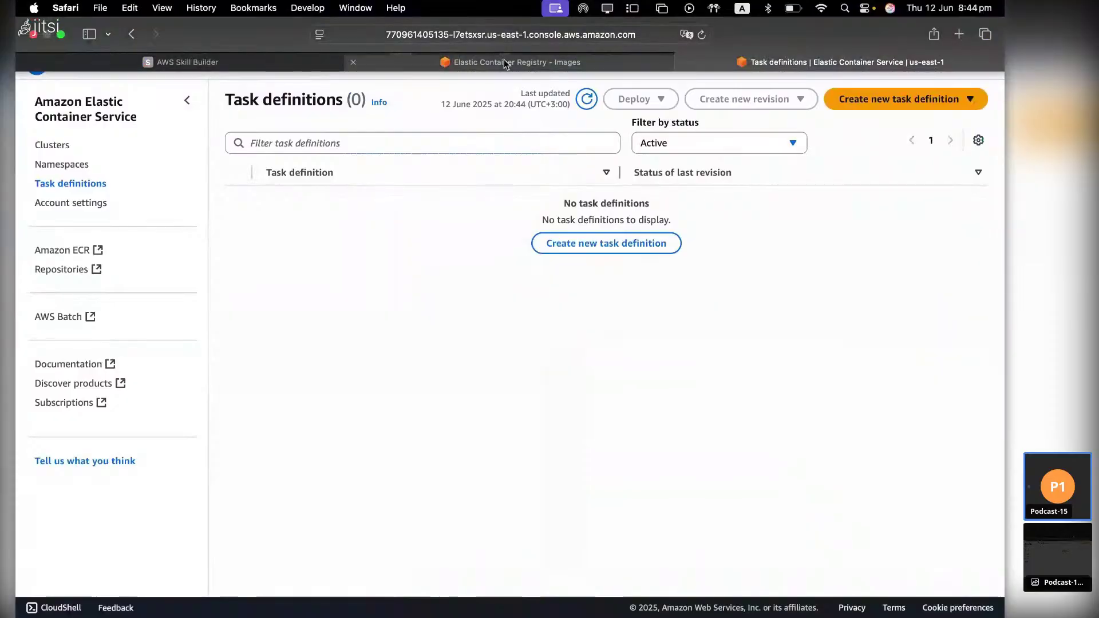
pyautogui.click(504, 56)
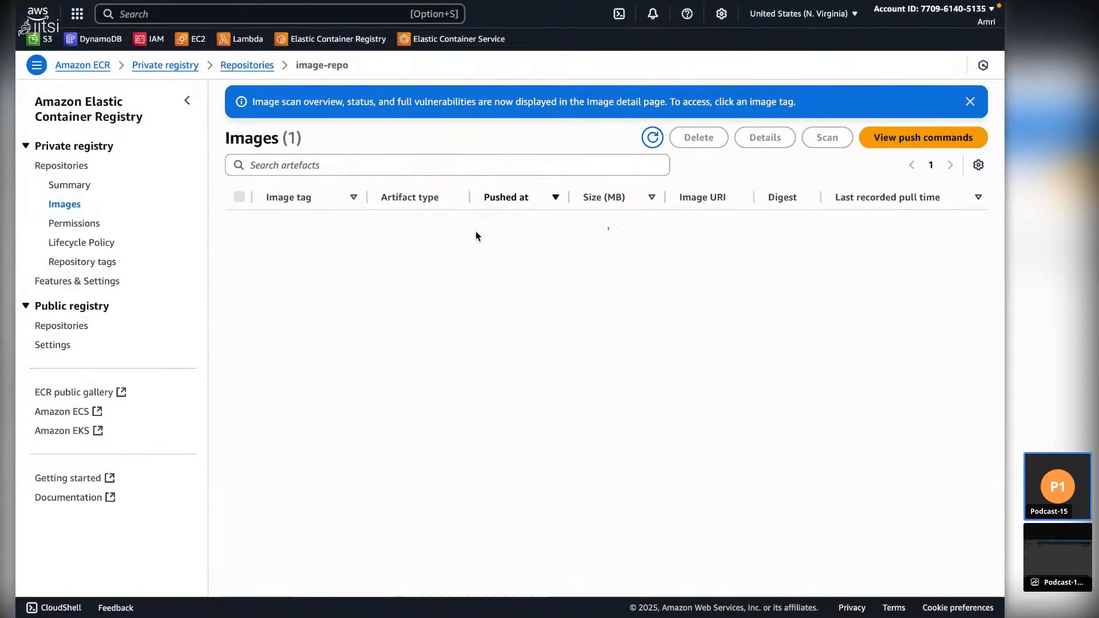
# - Open the details of the image tagged latest in image-repo and copy its URI
pyautogui.click(241, 243)
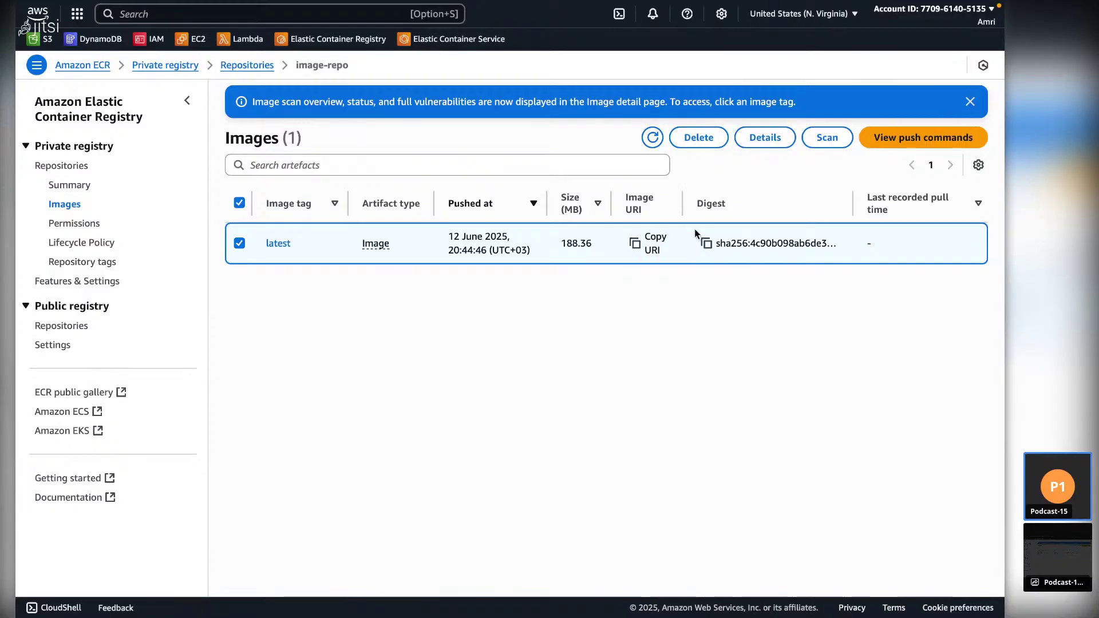
pyautogui.click(273, 244)
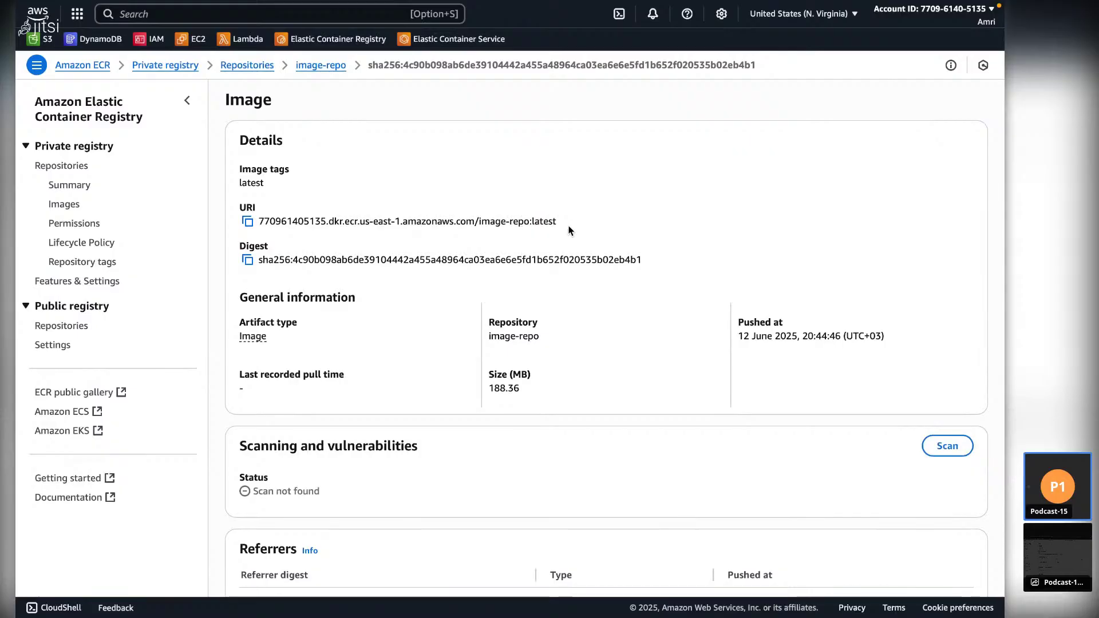
pyautogui.doubleClick(287, 217)
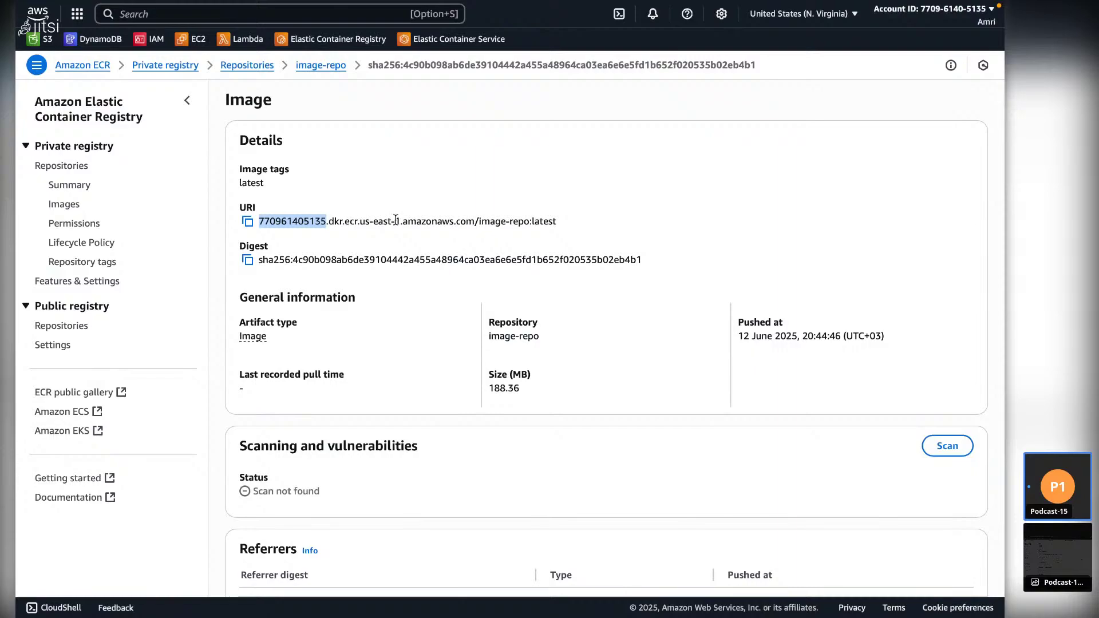
pyautogui.moveTo(562, 221); pyautogui.dragTo(257, 224)
pyautogui.click(248, 223)
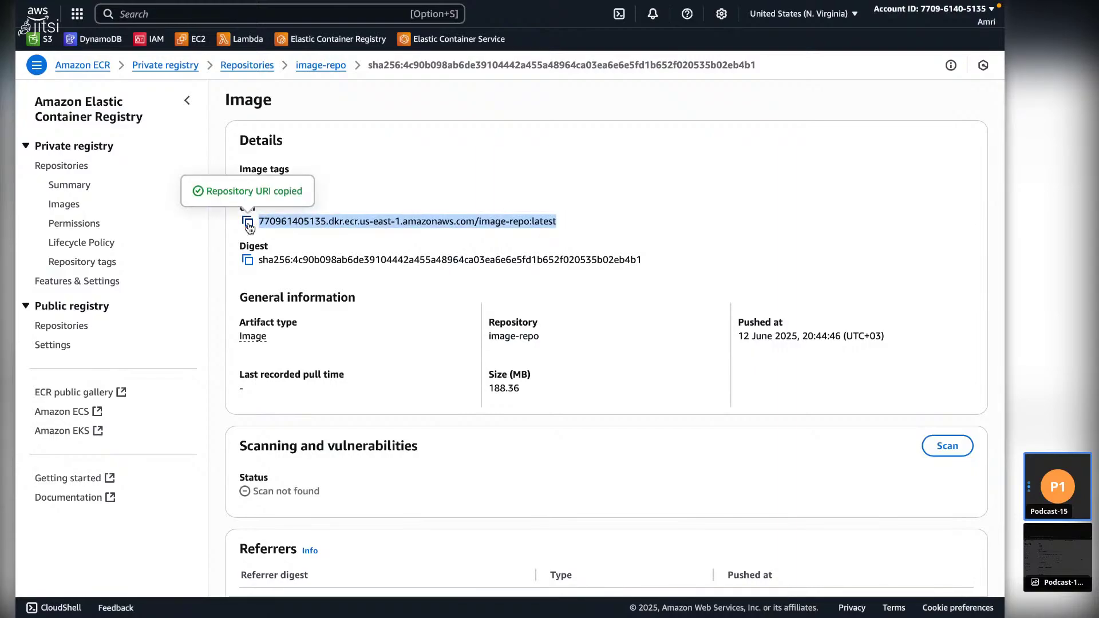
# - Return to the Elastic Container Service console and open its list of clusters
pyautogui.moveTo(579, 5)
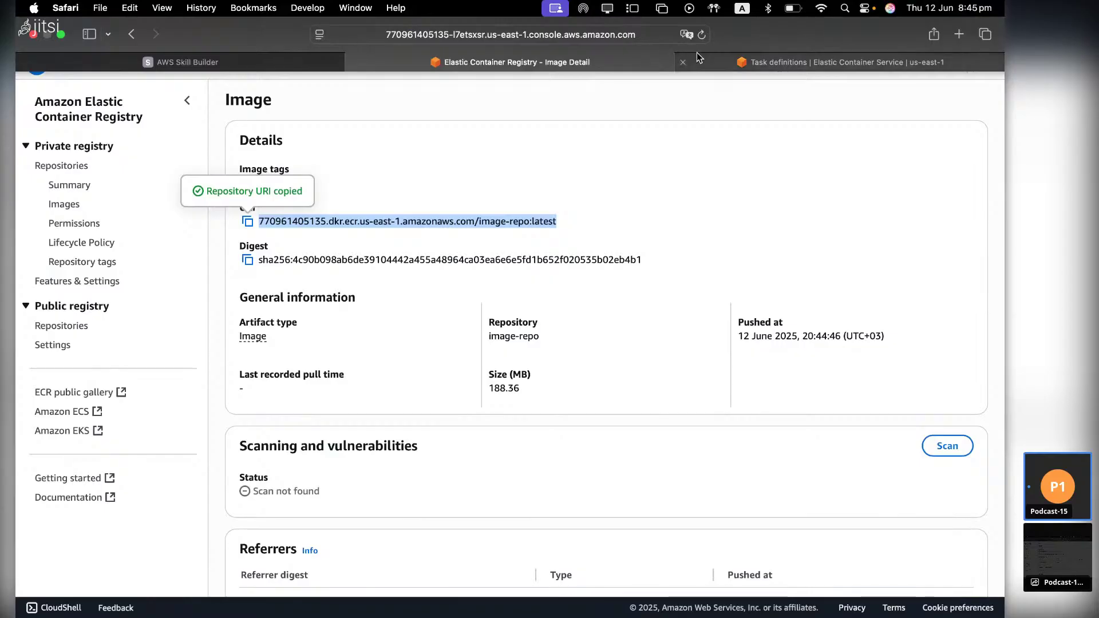
pyautogui.click(753, 63)
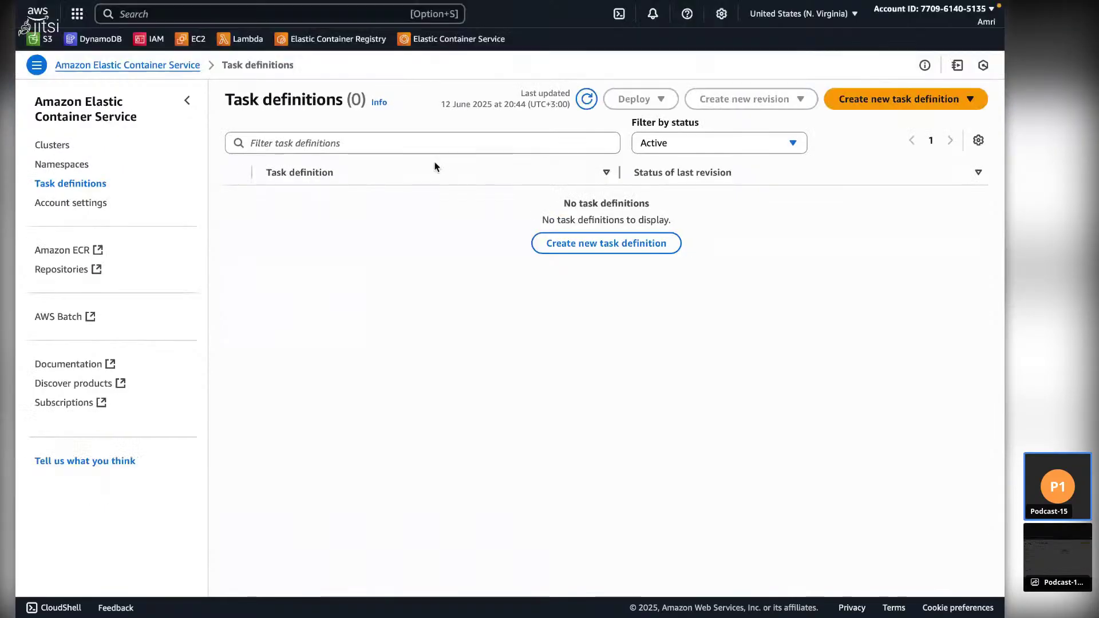
pyautogui.click(574, 62)
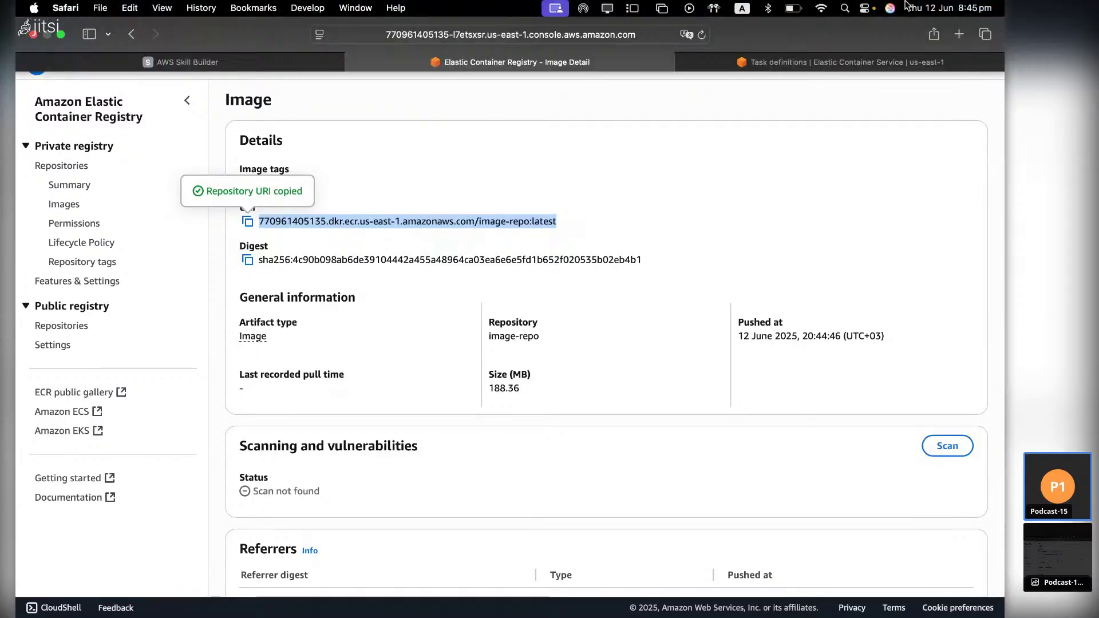
pyautogui.click(817, 61)
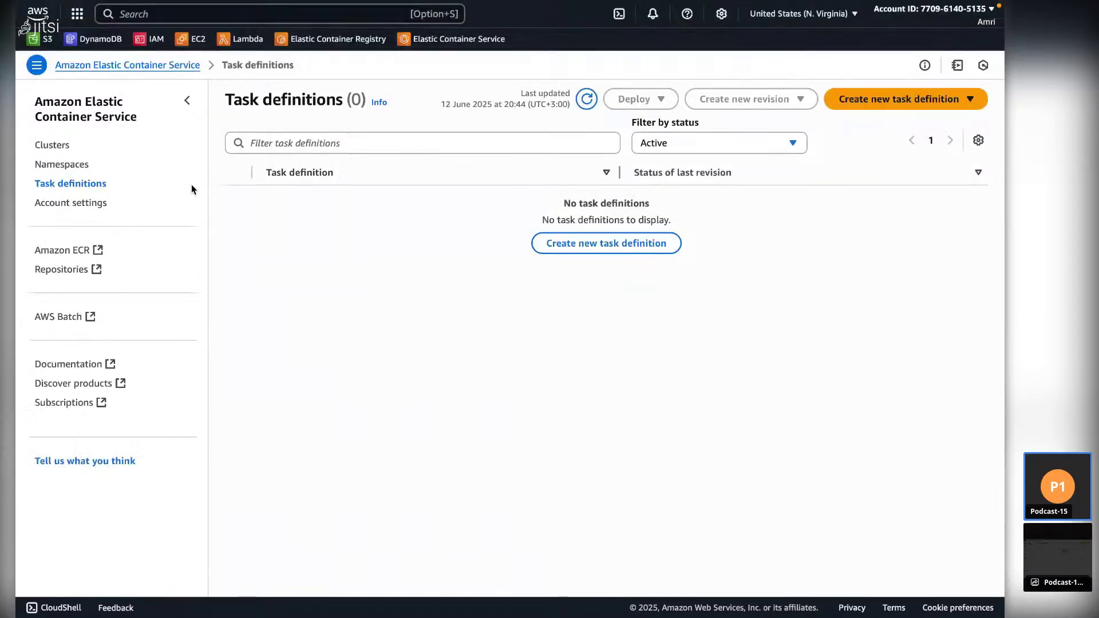
pyautogui.click(66, 165)
pyautogui.click(59, 146)
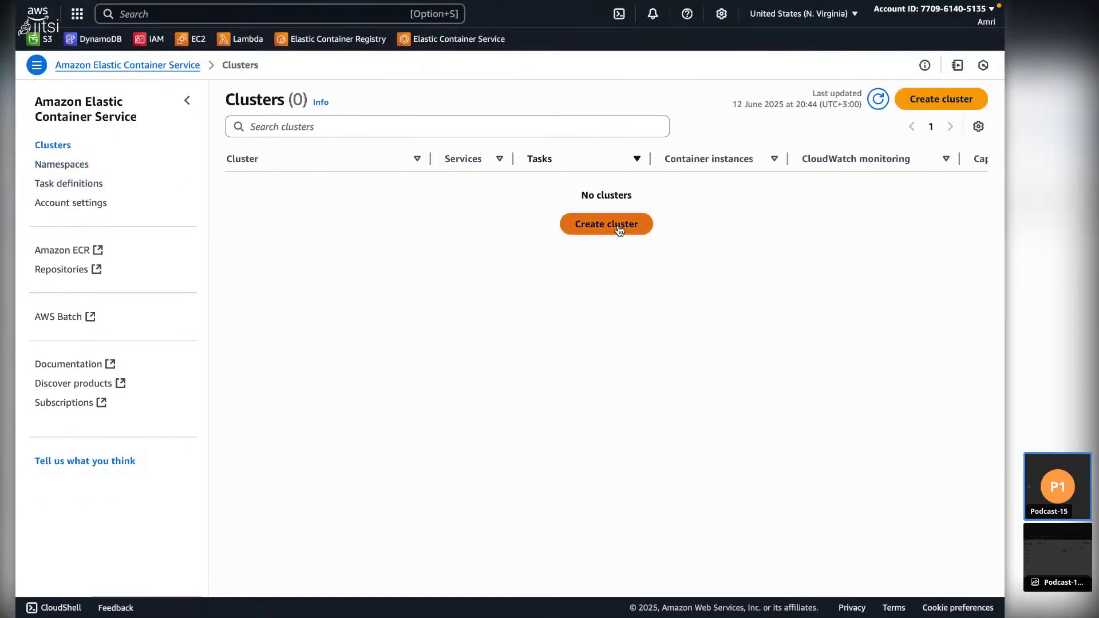
# - Start creating an ECS cluster and replace the suggested cluster name with img-cluster
pyautogui.click(607, 224)
pyautogui.click(326, 221)
pyautogui.write('img-clusterldf')
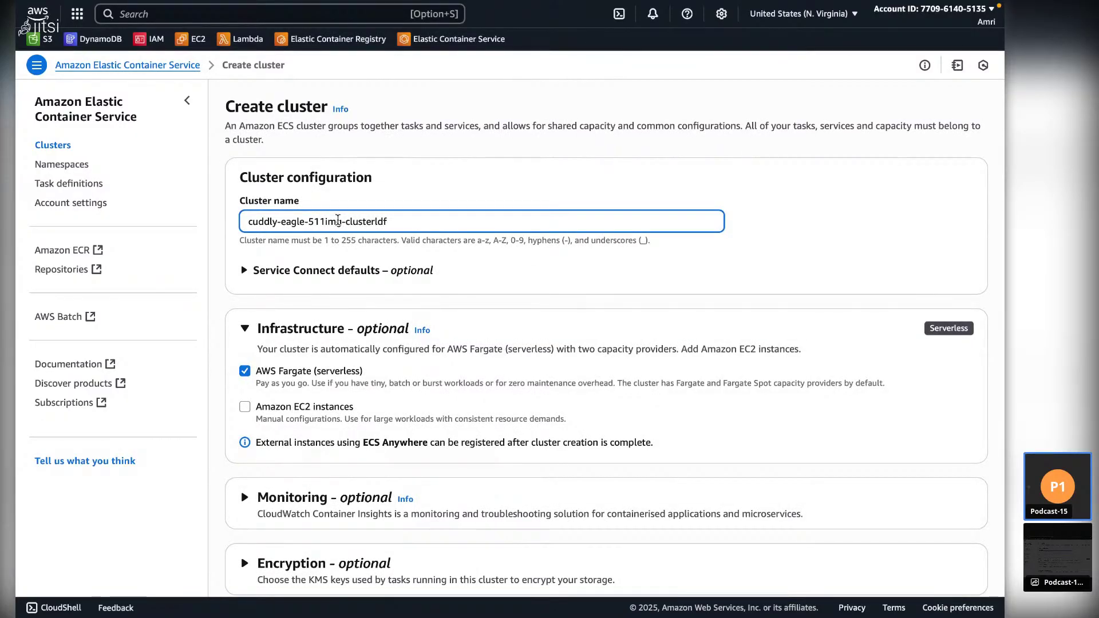
pyautogui.hotkey('ctrl', 'a')
pyautogui.write('im')
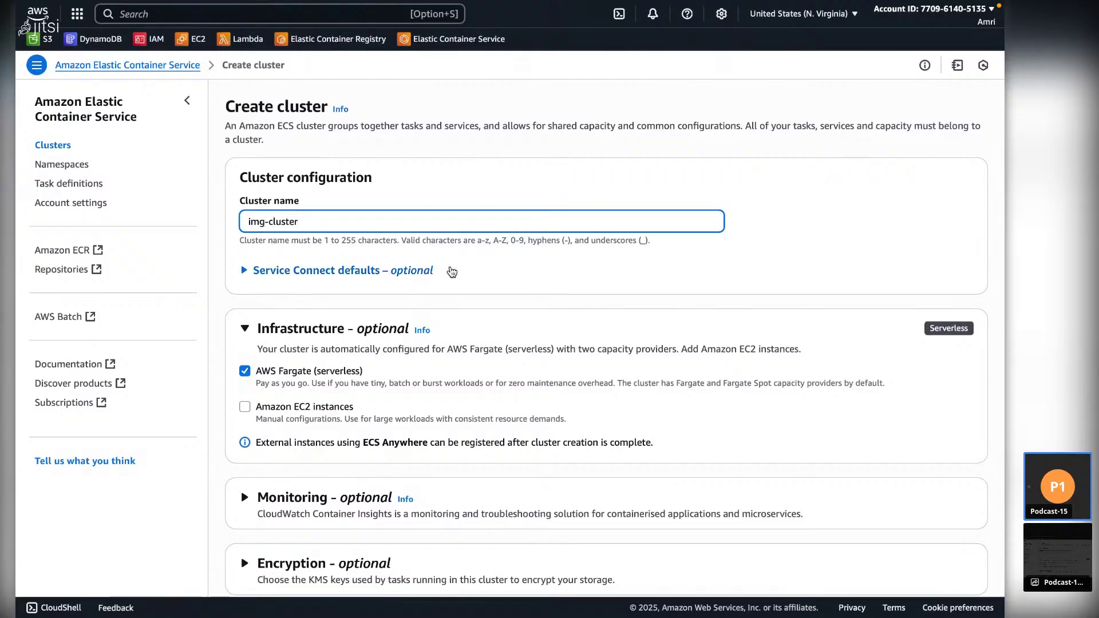
# - Review the img-cluster settings and create the cluster with AWS Fargate (serverless) as its infrastructure
pyautogui.scroll(-2, 449, 273)
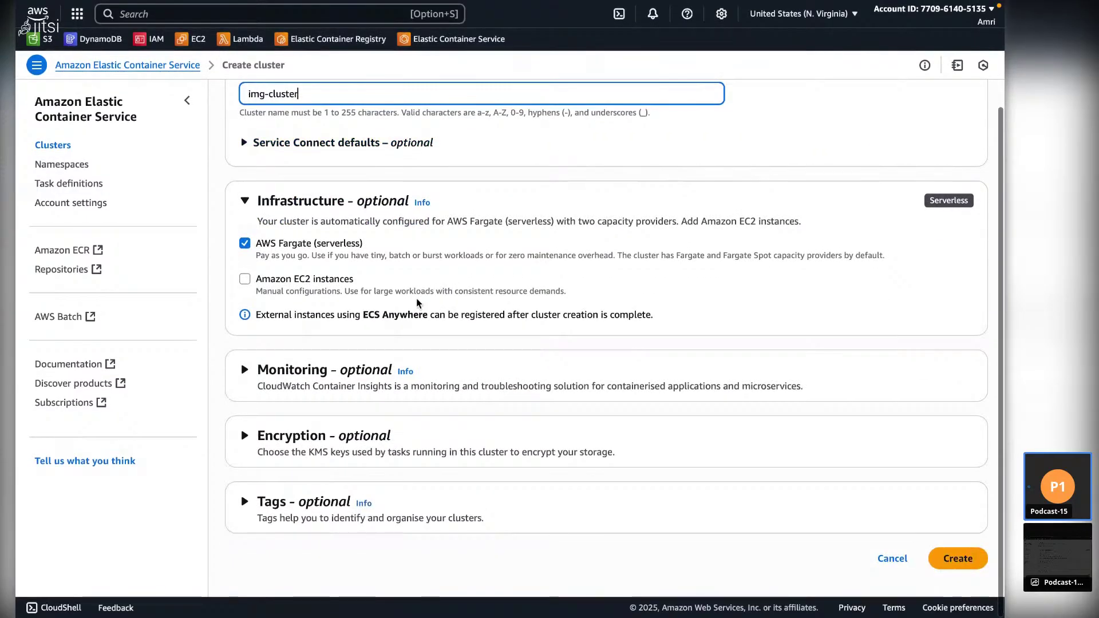
pyautogui.scroll(3, 270, 252)
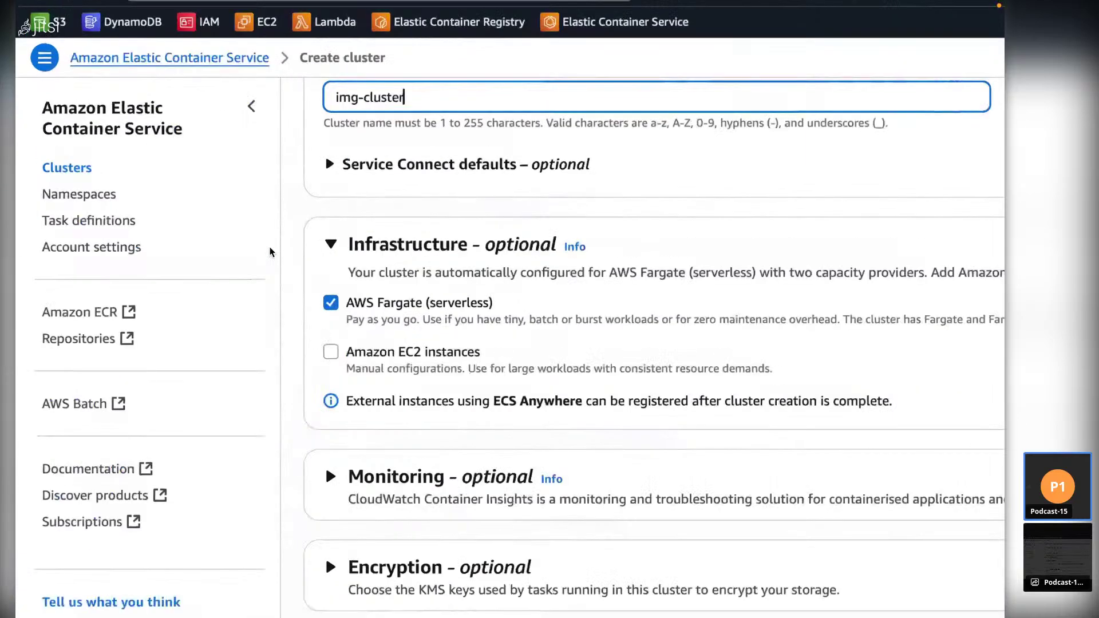
pyautogui.scroll(1, 431, 324)
pyautogui.scroll(-2, 431, 323)
pyautogui.scroll(-3, 431, 324)
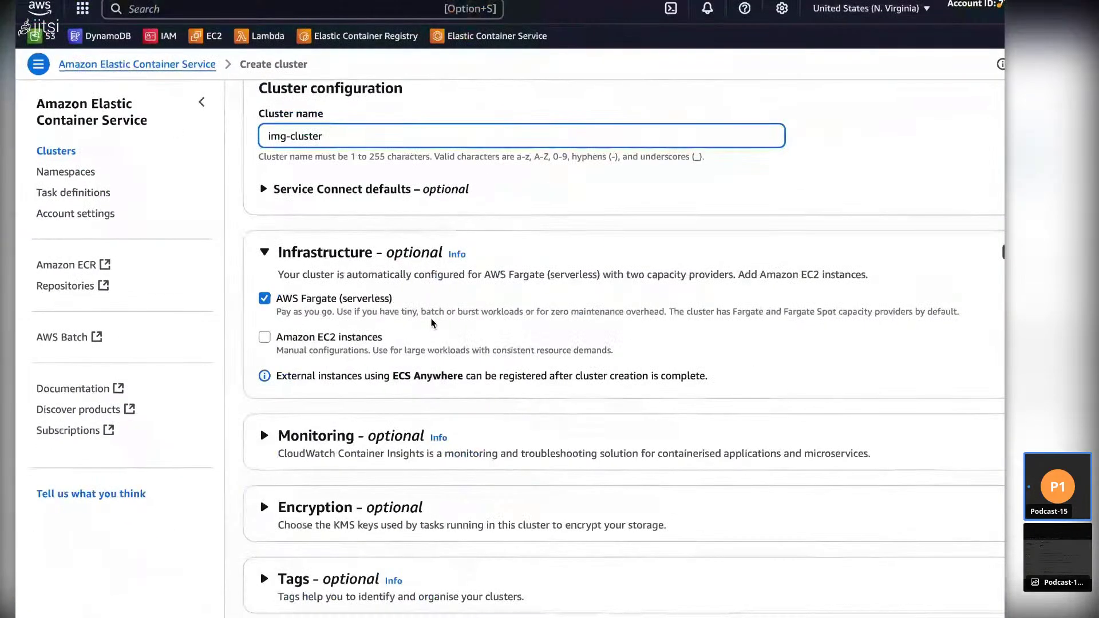
pyautogui.scroll(-1, 371, 283)
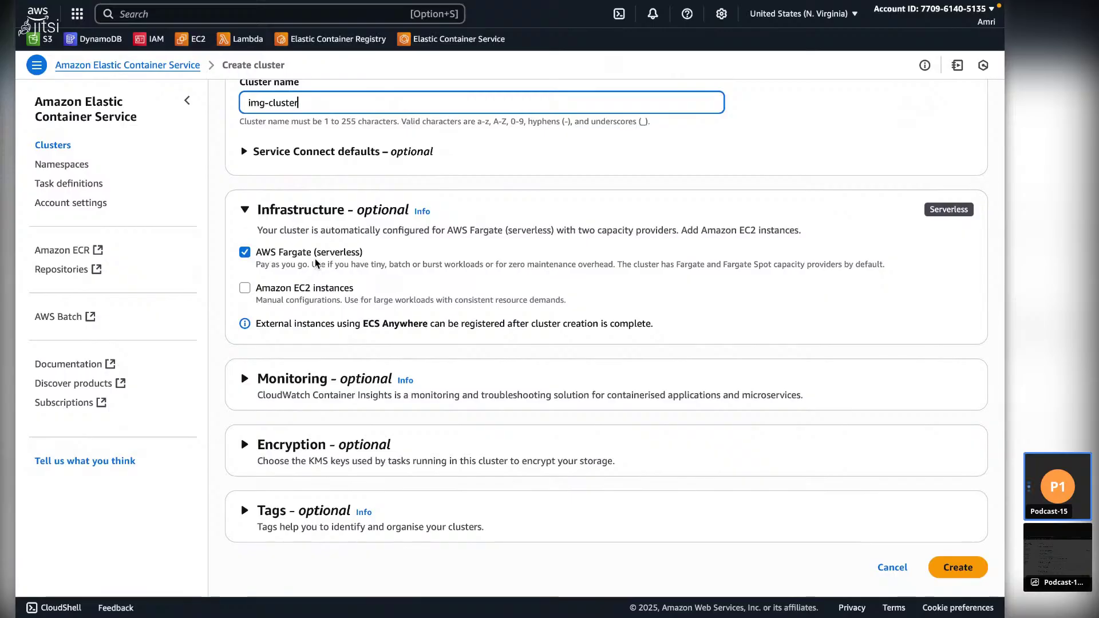
pyautogui.scroll(-1, 472, 318)
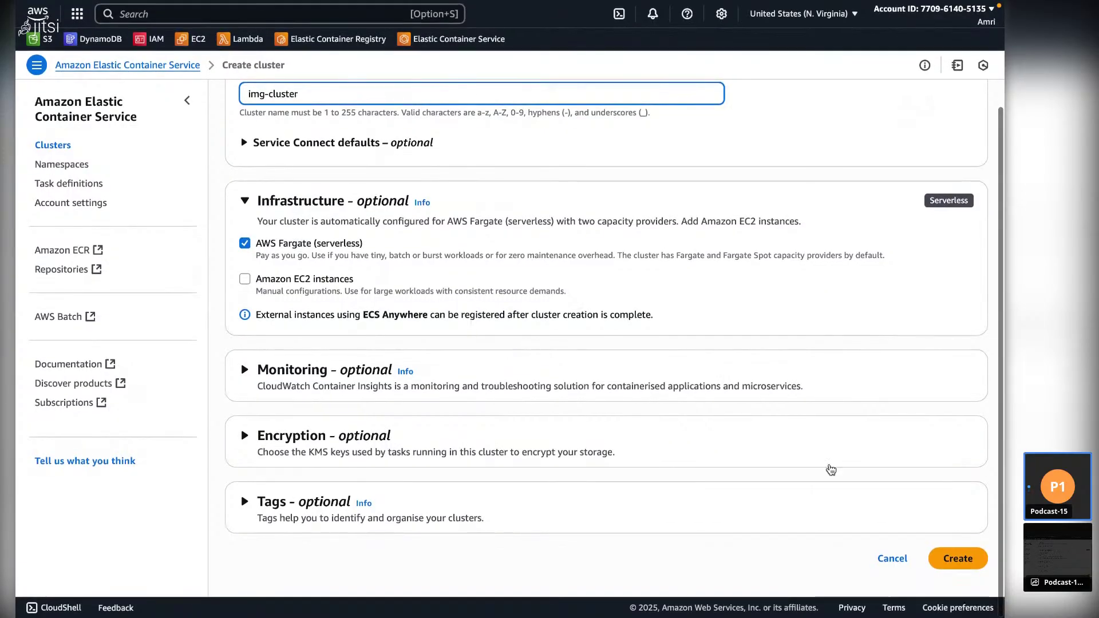
pyautogui.click(955, 559)
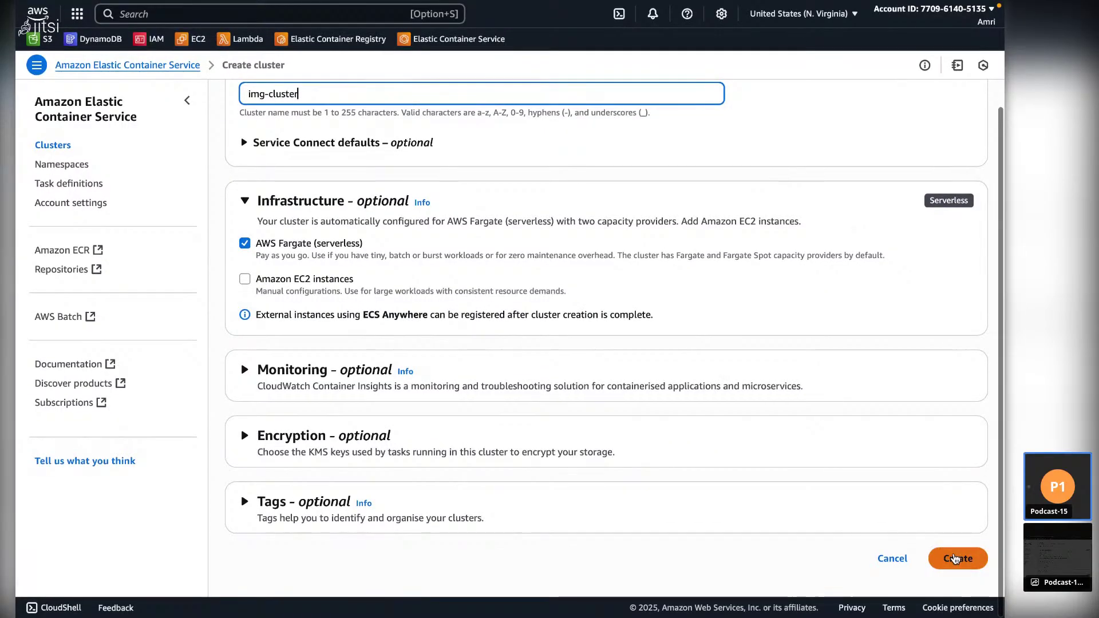
pyautogui.click(955, 559)
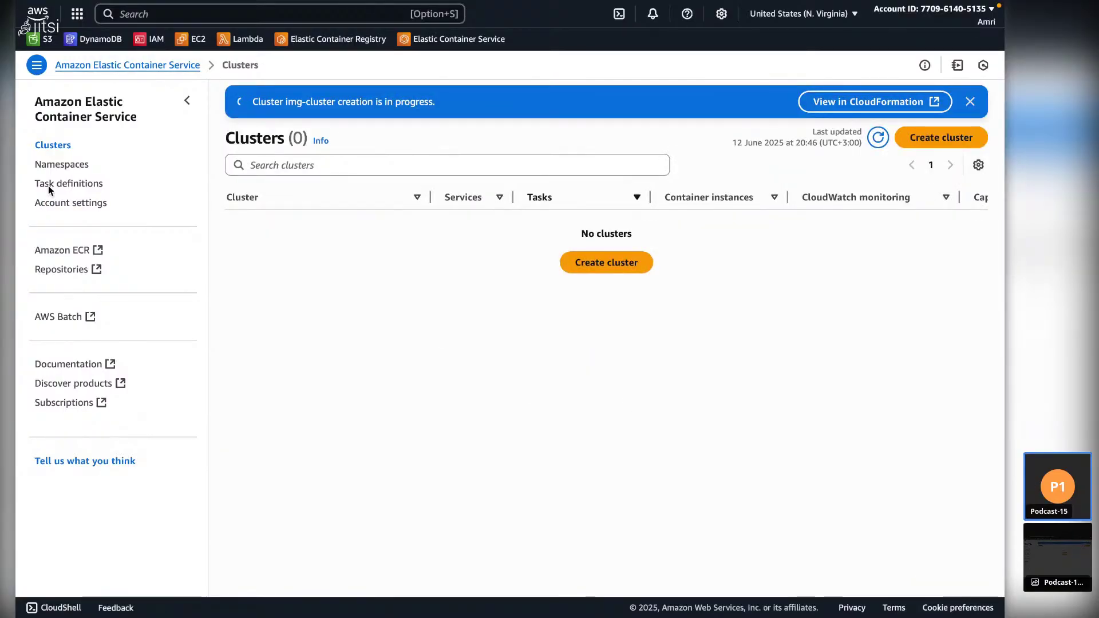
# - Start a new ECS task definition and name its task definition family img-rep-taskDef
pyautogui.click(68, 183)
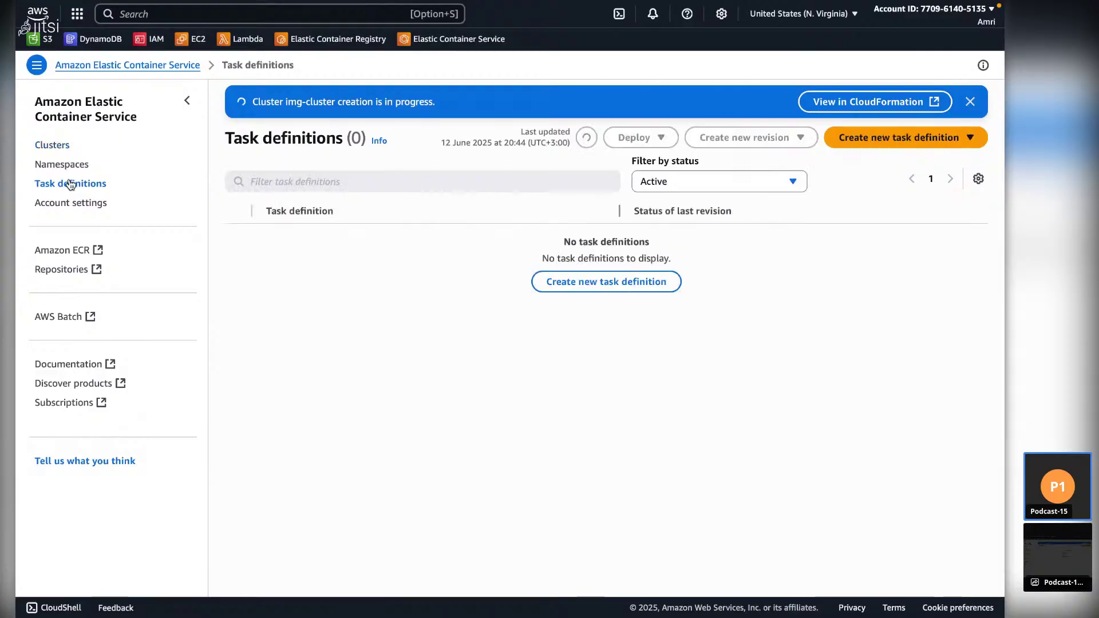
pyautogui.click(847, 137)
pyautogui.click(852, 164)
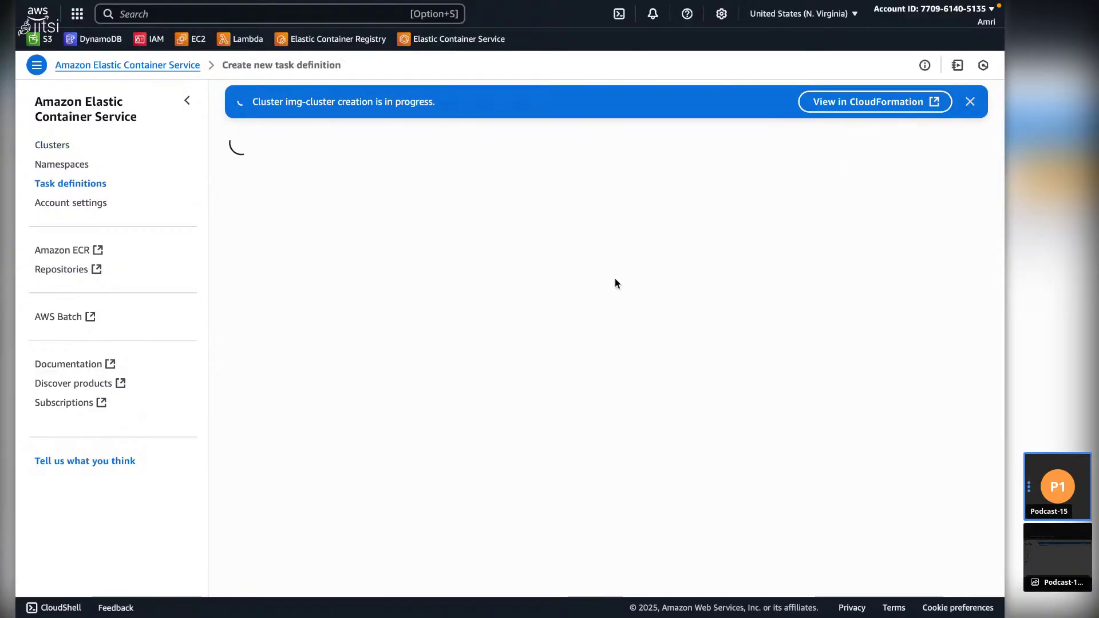
pyautogui.click(334, 238)
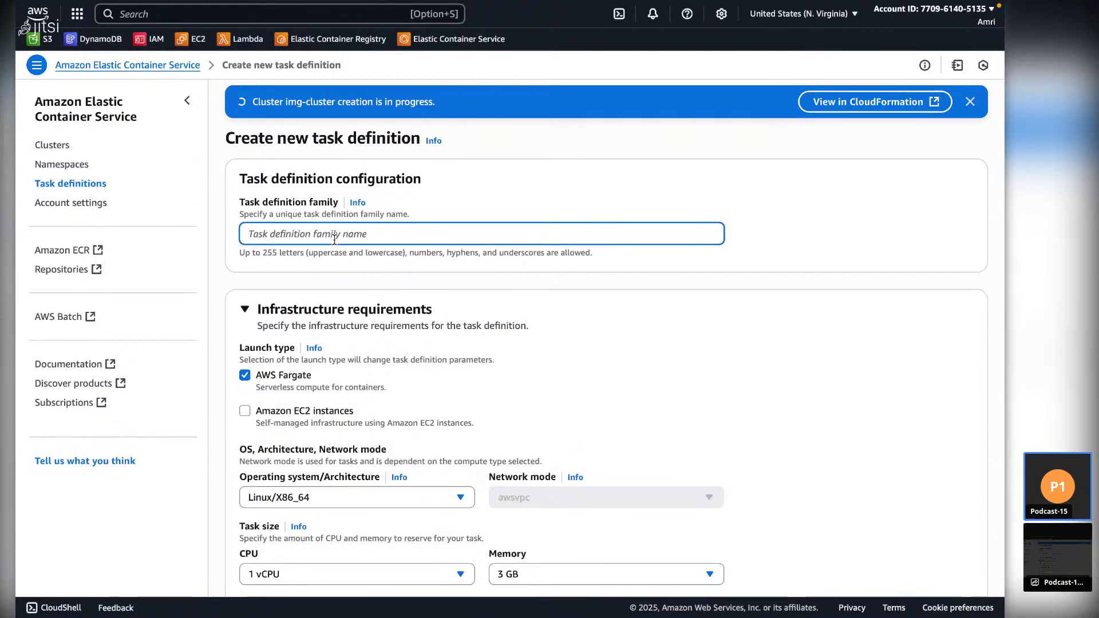
pyautogui.write('task-de')
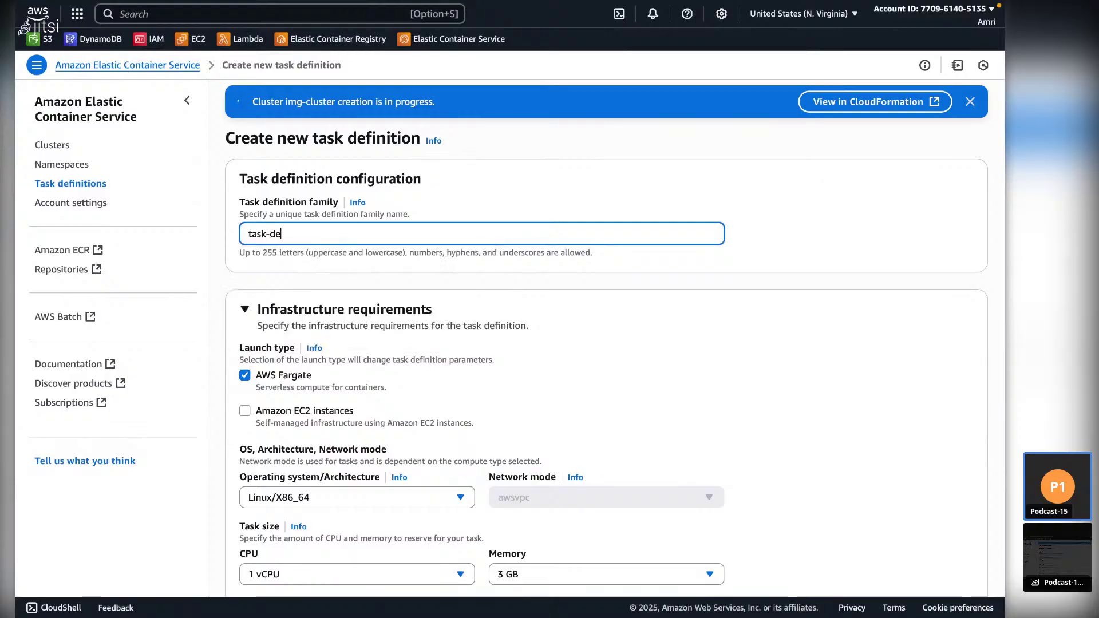
pyautogui.press('BackSpace')
pyautogui.press('BackSpace')
pyautogui.press('BackSpace')
pyautogui.write('img-')
pyautogui.write('d')
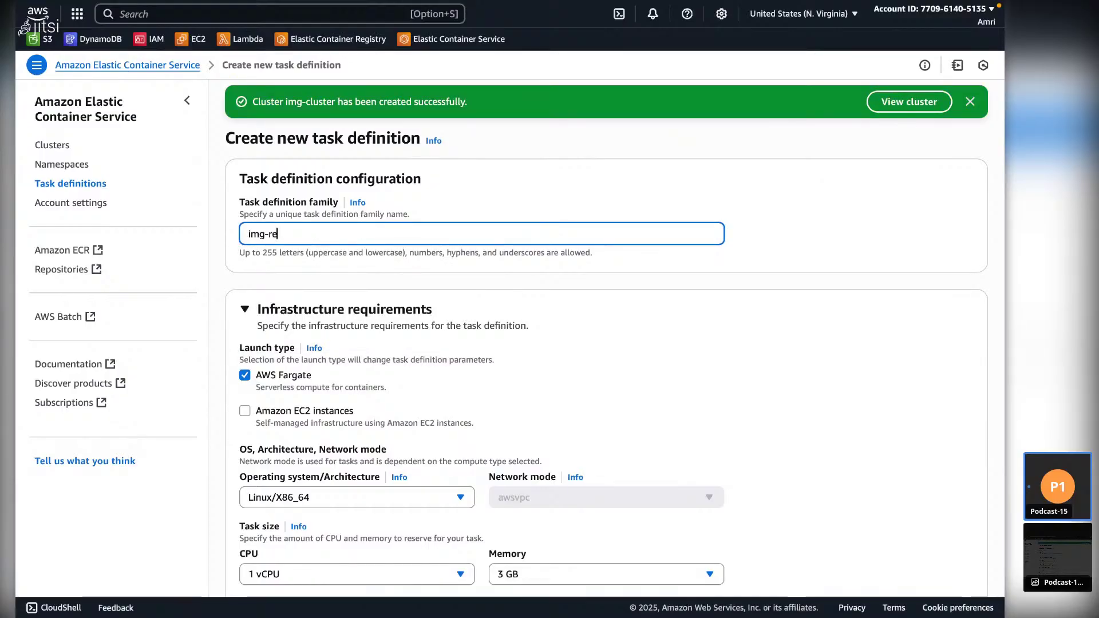
pyautogui.press('BackSpace')
pyautogui.press('BackSpace')
pyautogui.write('repo')
pyautogui.press('BackSpace')
pyautogui.press('BackSpace')
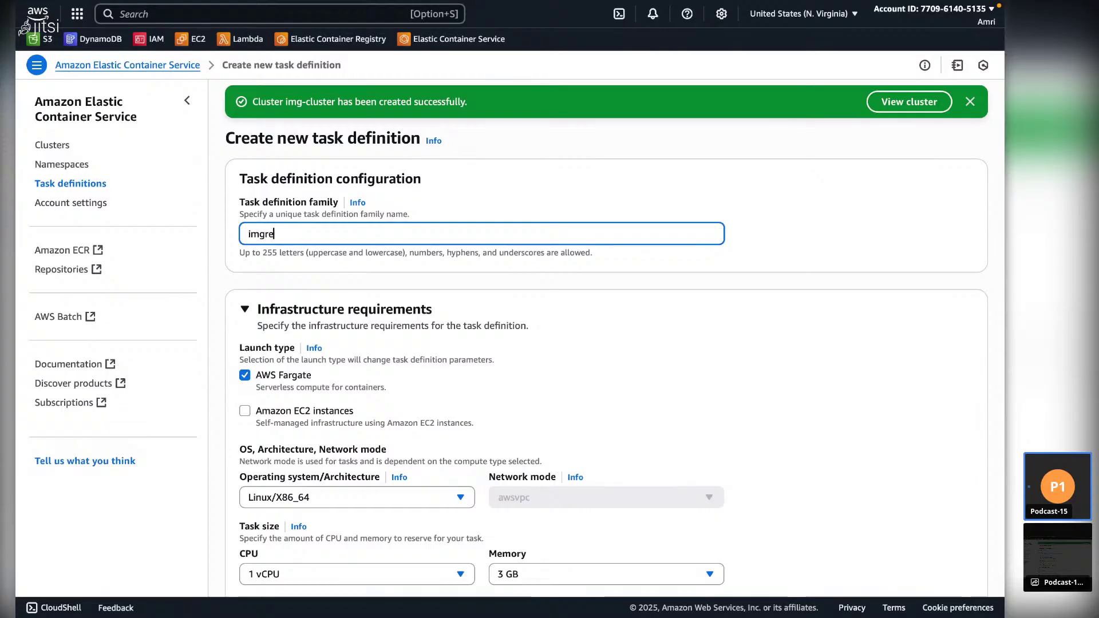
pyautogui.write('-rep-taskDef')
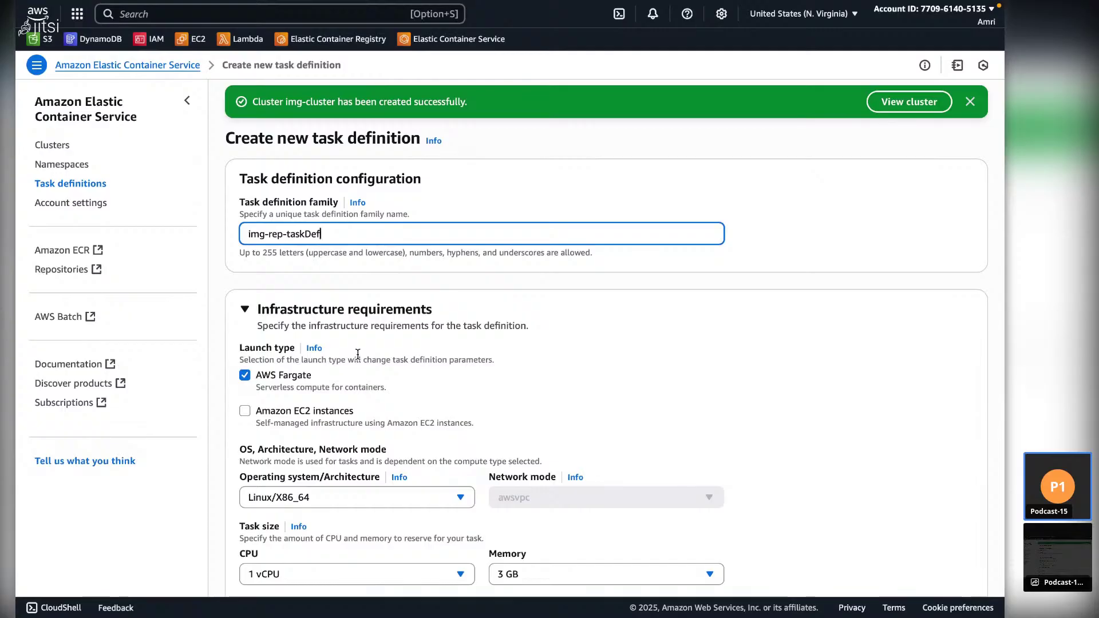
# - Set the task size of the Fargate task definition to .5 vCPU and 1 GB of memory
pyautogui.scroll(-3, 304, 278)
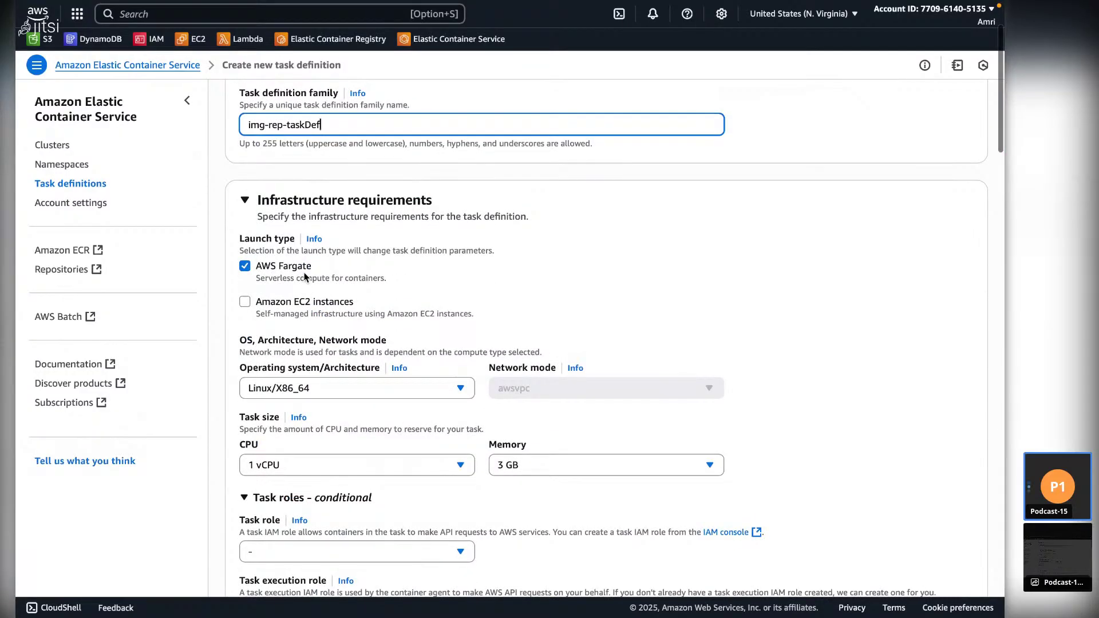
pyautogui.scroll(-1, 305, 277)
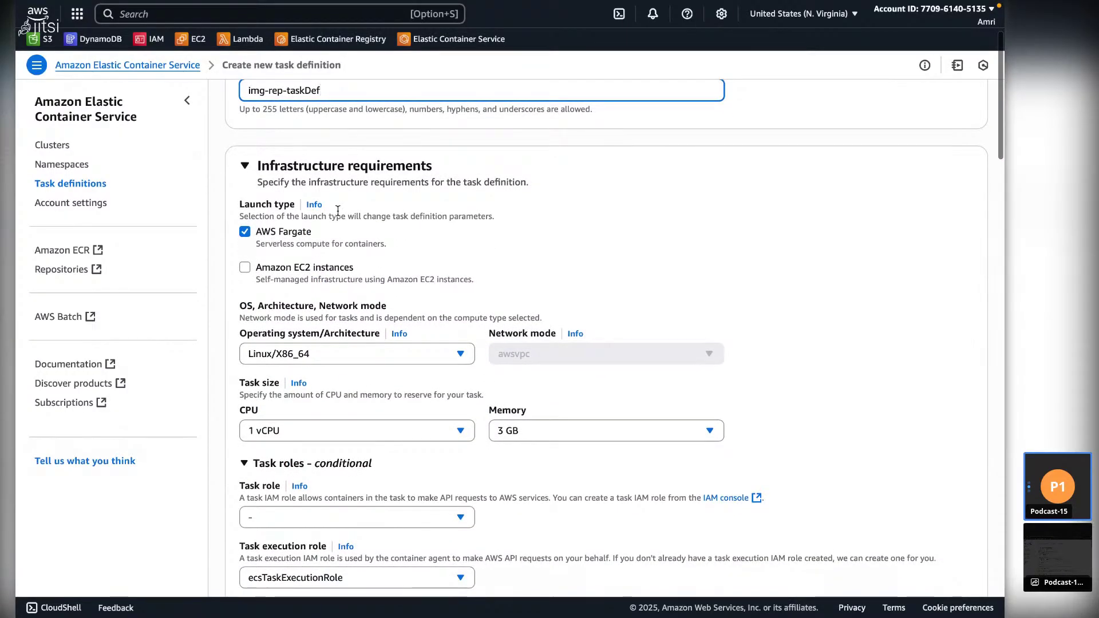
pyautogui.scroll(-1, 274, 230)
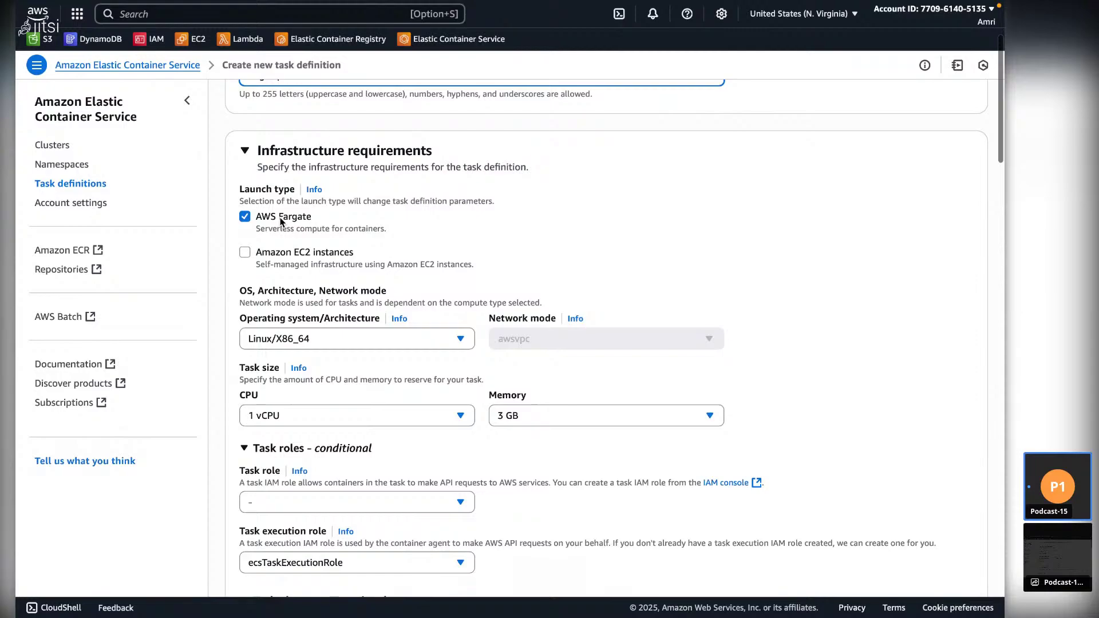
pyautogui.scroll(-2, 329, 269)
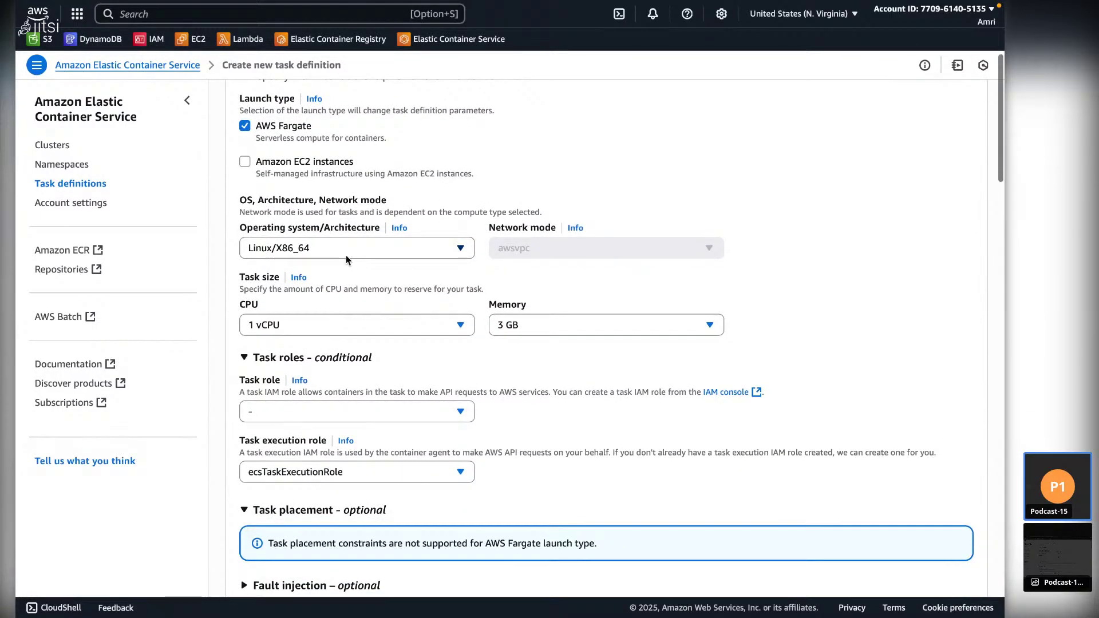
pyautogui.click(361, 324)
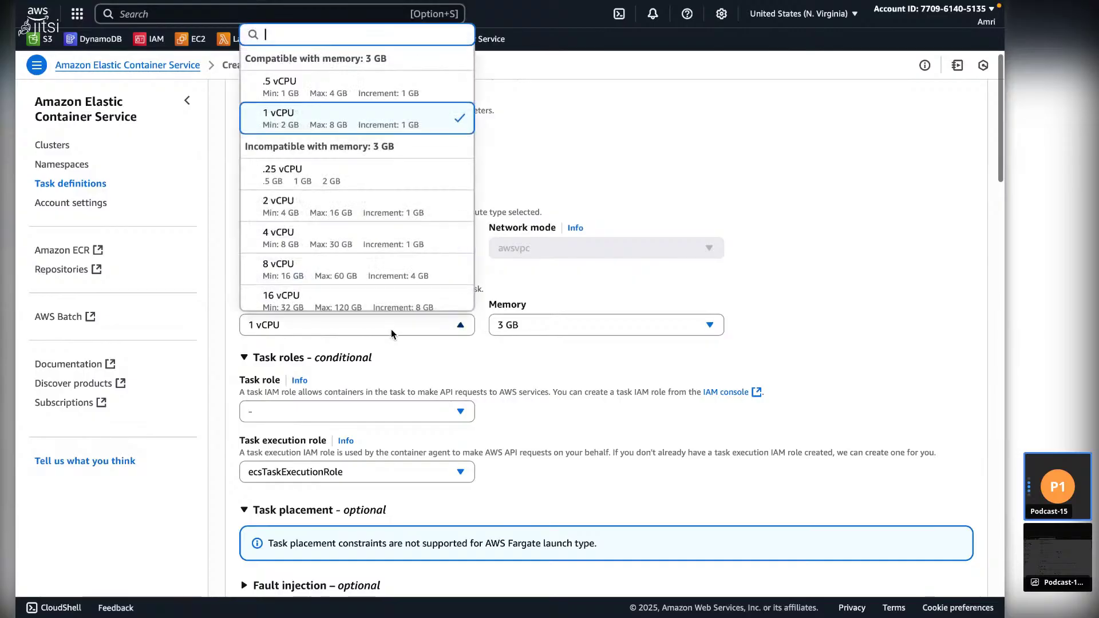
pyautogui.scroll(5, 371, 210)
pyautogui.click(280, 329)
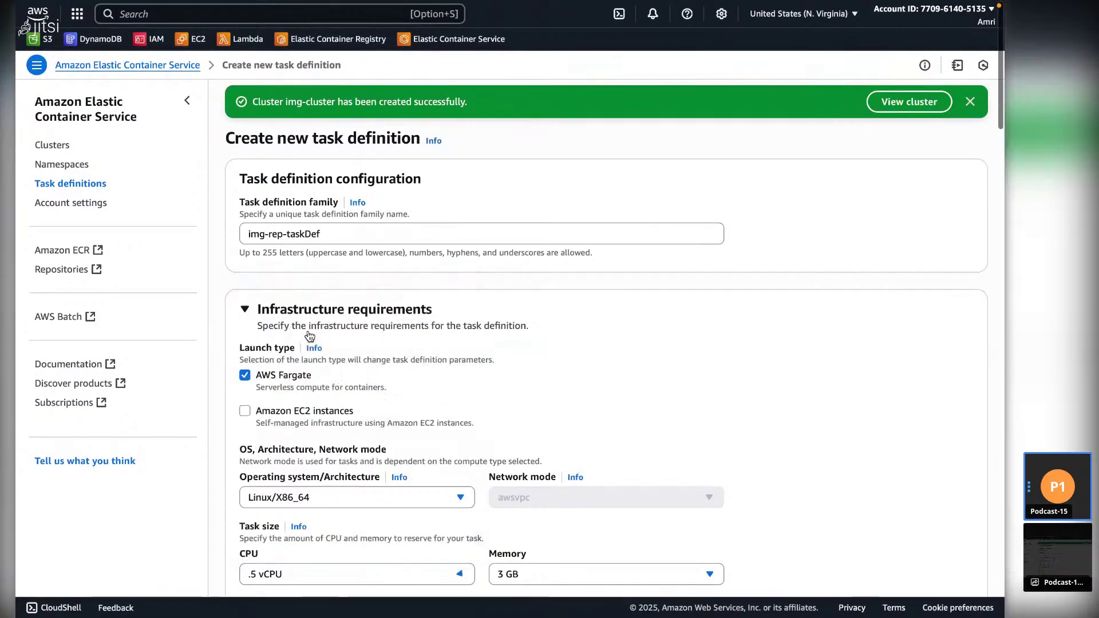
pyautogui.scroll(-2, 573, 335)
pyautogui.scroll(-2, 572, 335)
pyautogui.click(561, 403)
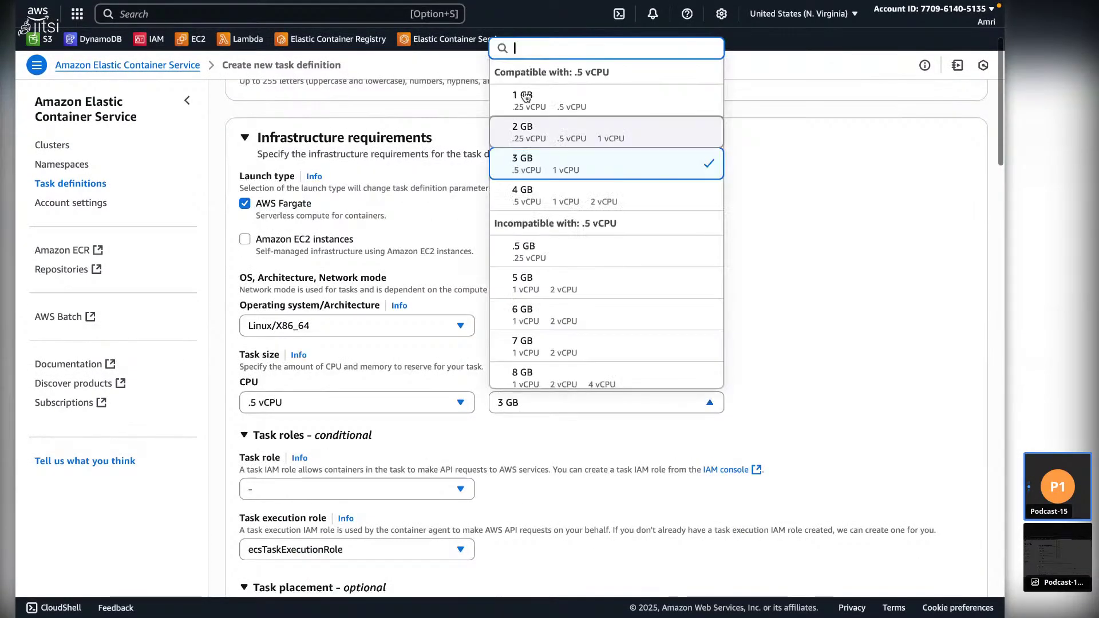
pyautogui.click(533, 87)
# - Assign ecsTaskExecutionRole as the task role of the task definition
pyautogui.scroll(-5, 541, 337)
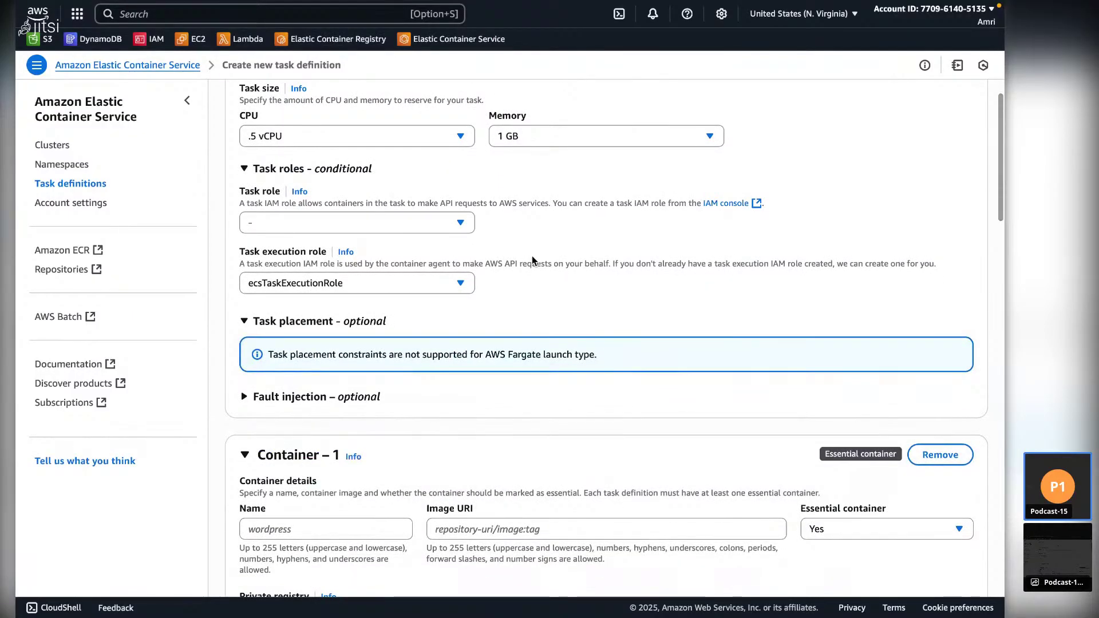
pyautogui.click(466, 225)
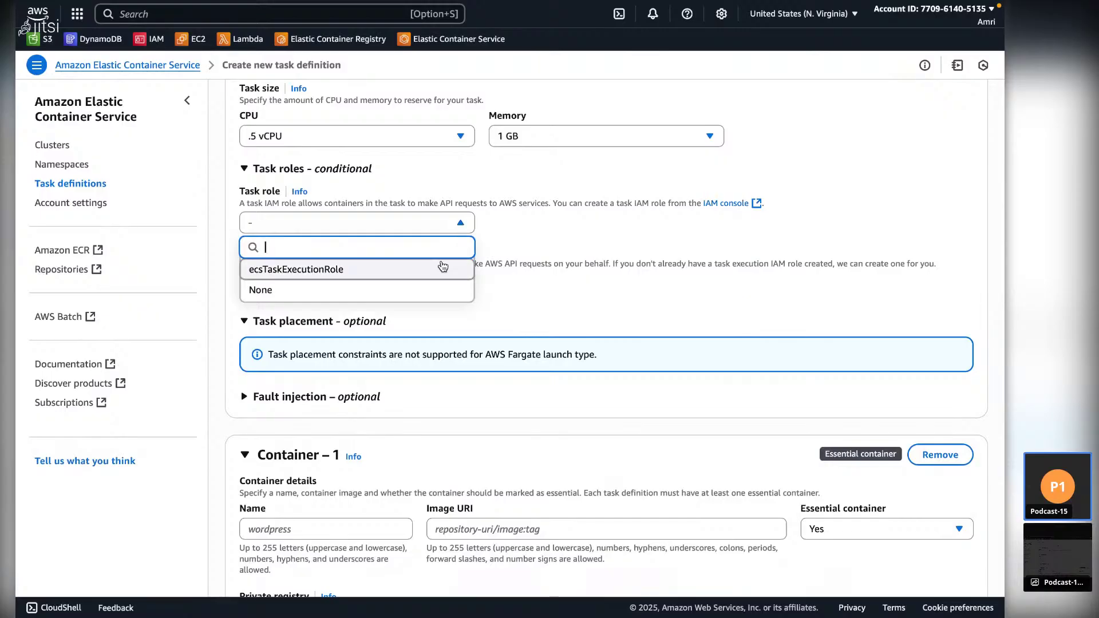
pyautogui.click(440, 264)
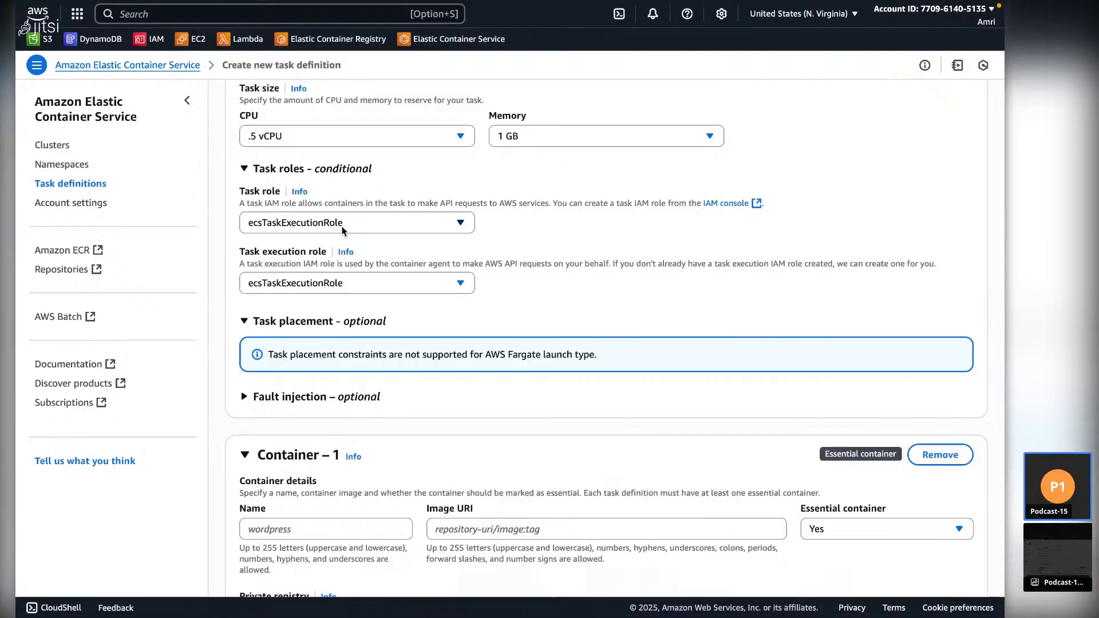
# - Open the IAM console's roles from the task definition, search them for ecs and open ecsTaskExecutionRole
pyautogui.click(727, 204)
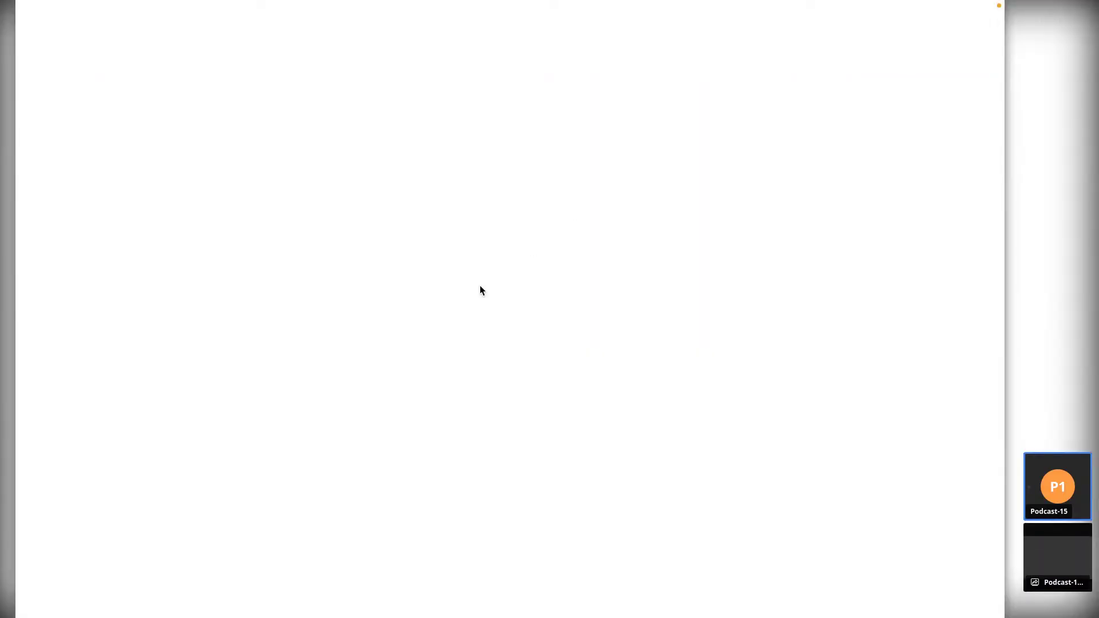
pyautogui.moveTo(422, 3)
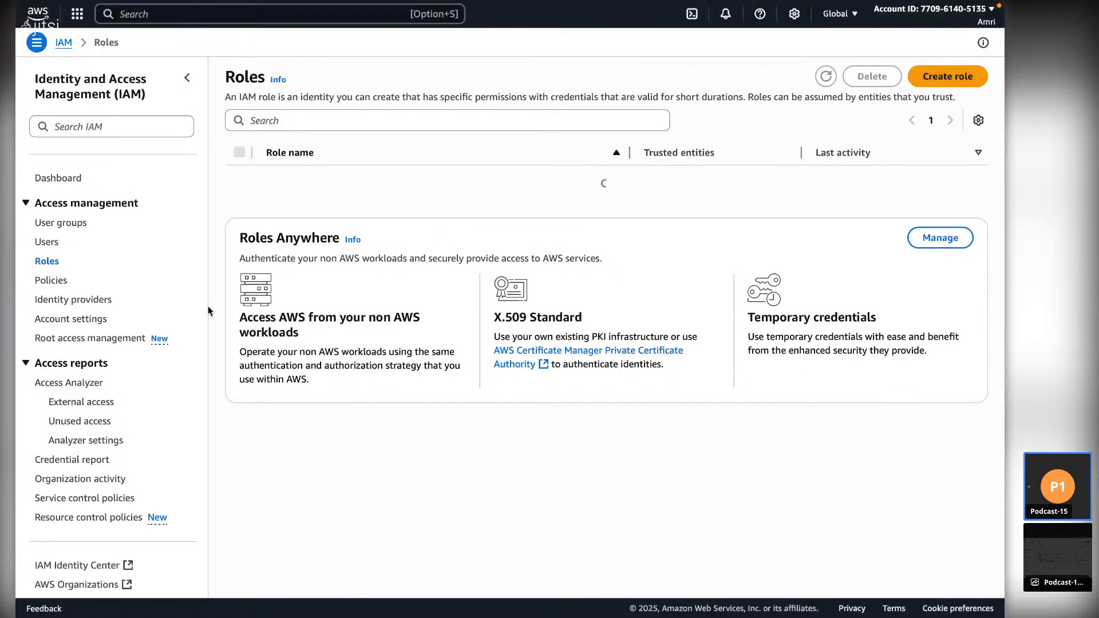
pyautogui.moveTo(653, 3)
pyautogui.click(649, 67)
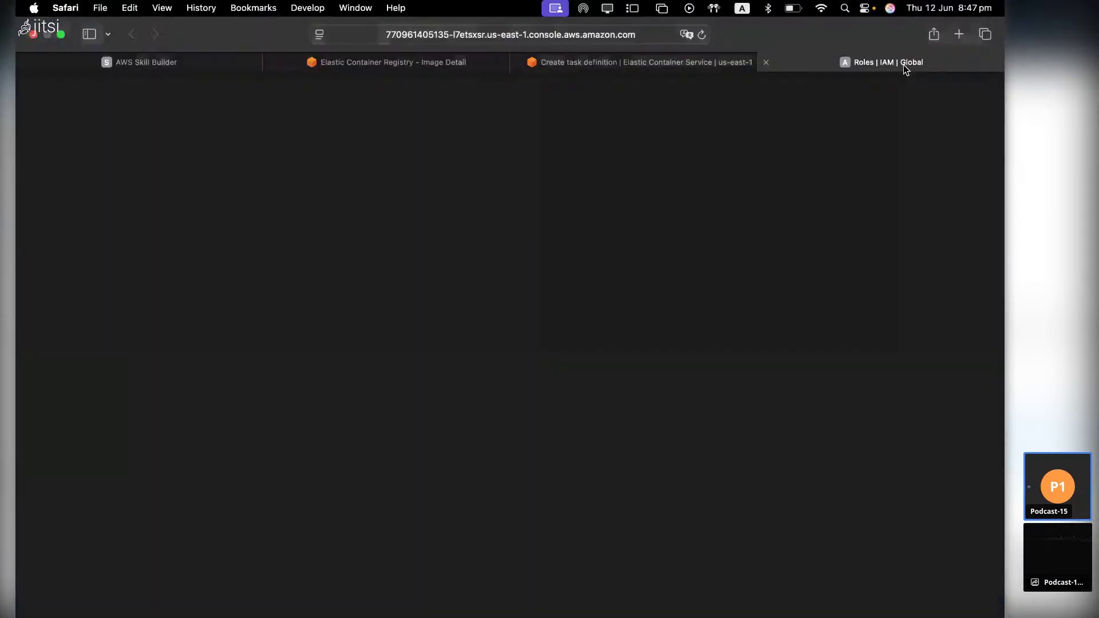
pyautogui.click(903, 65)
pyautogui.click(297, 143)
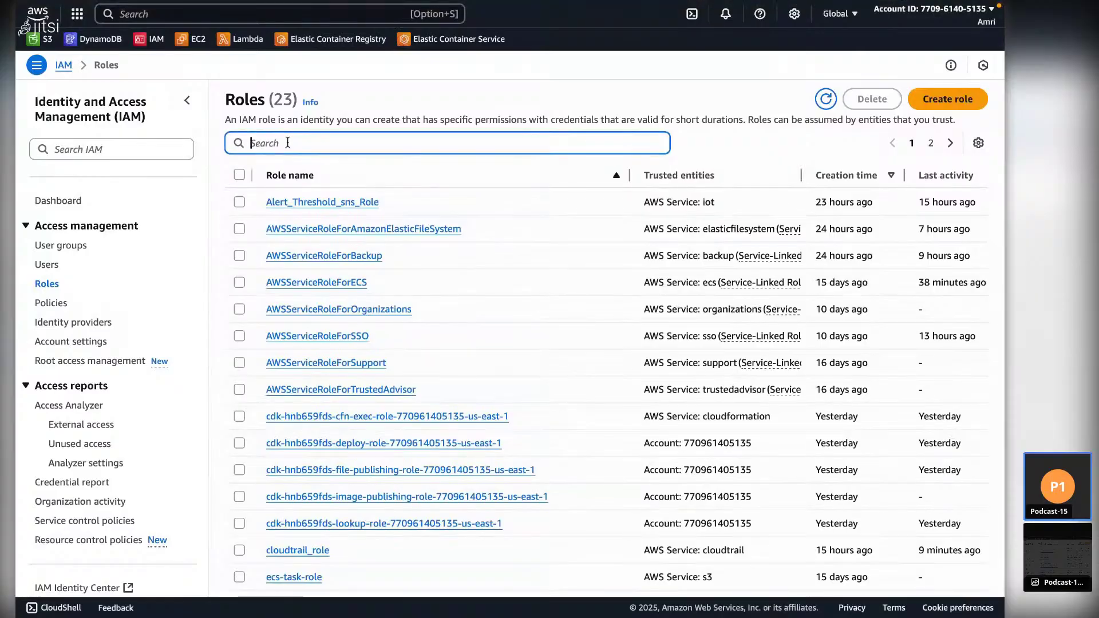
pyautogui.write('ecs')
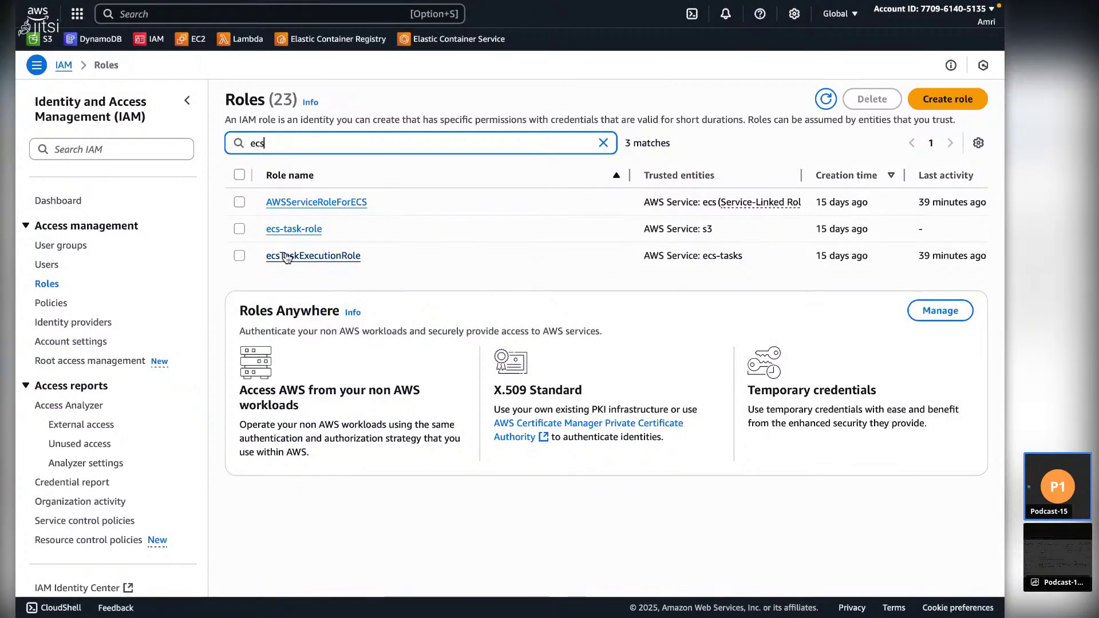
pyautogui.click(286, 256)
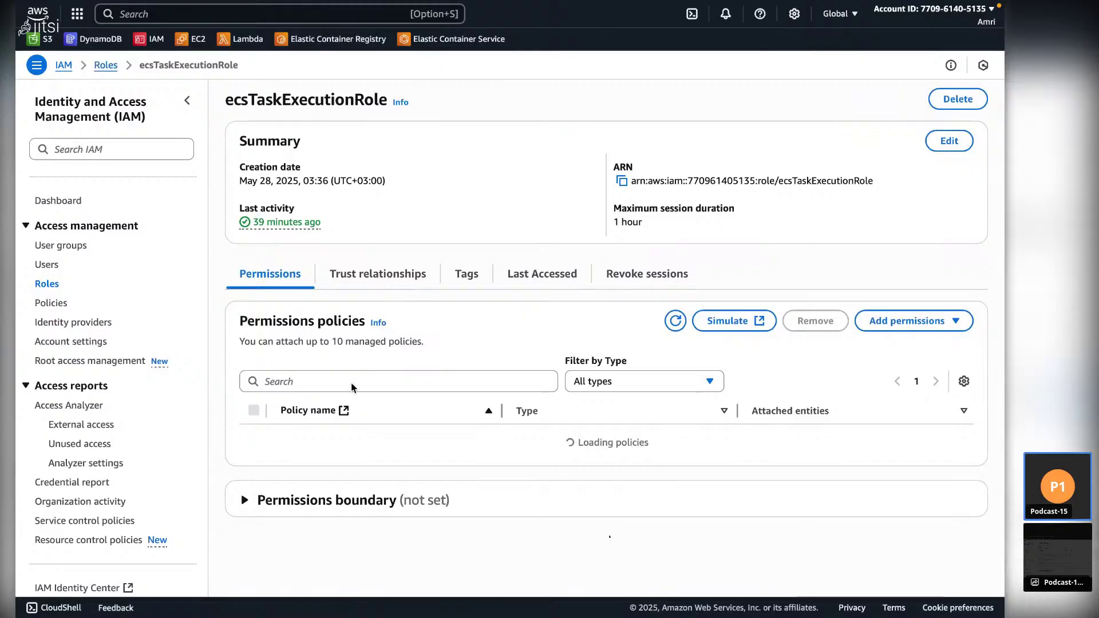
# - Examine the trust policy of ecsTaskExecutionRole and its permissions policies, expanding the JSON of AmazonS3FullAccess
pyautogui.click(400, 275)
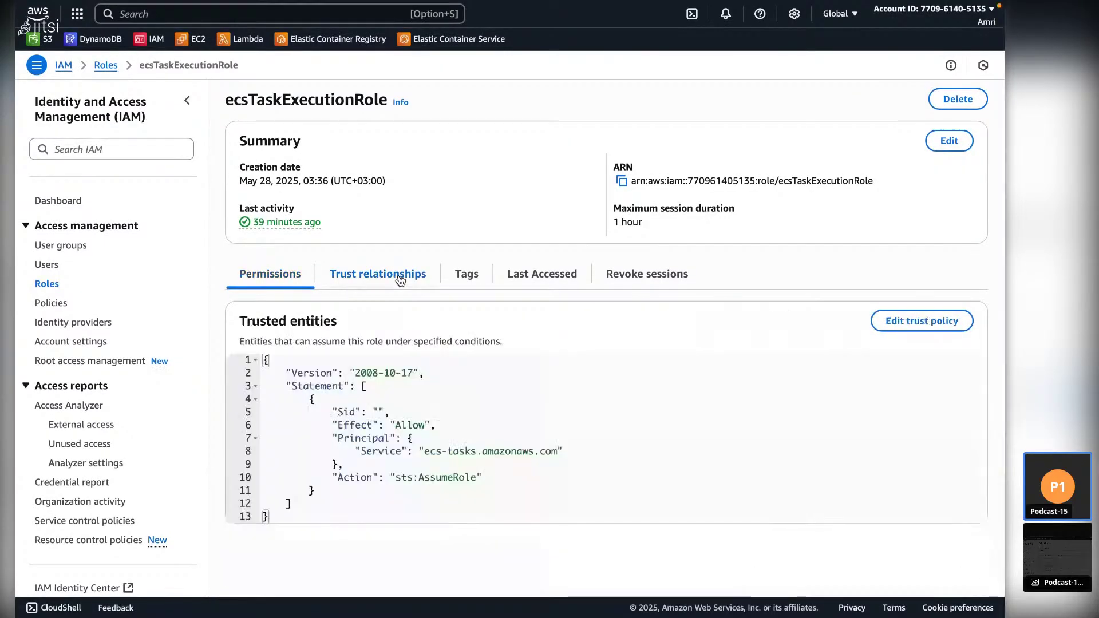
pyautogui.moveTo(484, 478); pyautogui.dragTo(275, 373)
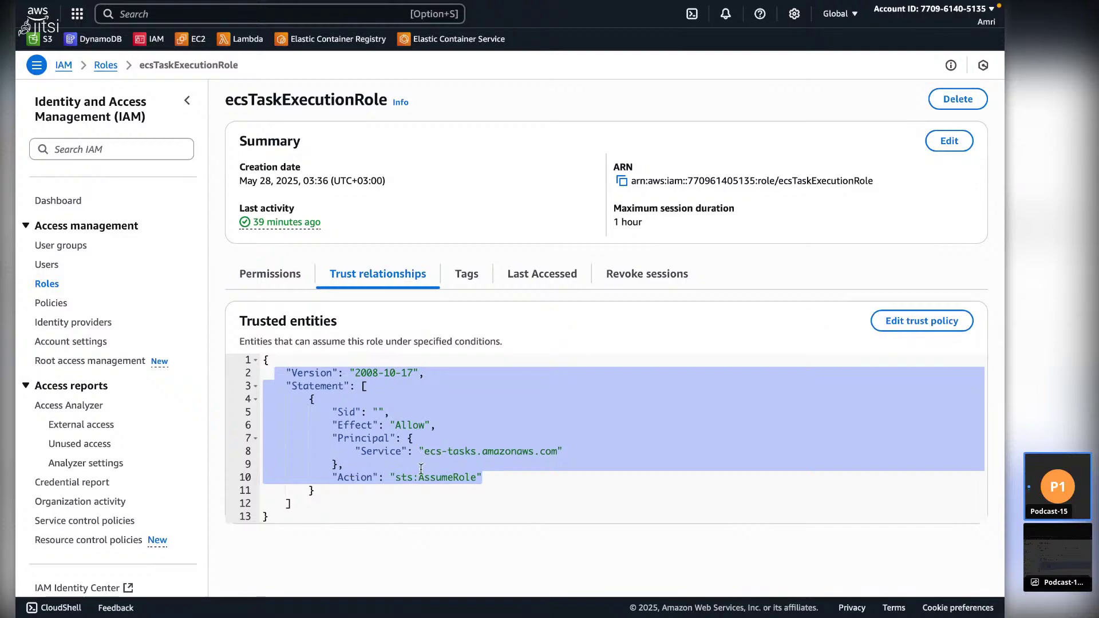
pyautogui.click(270, 275)
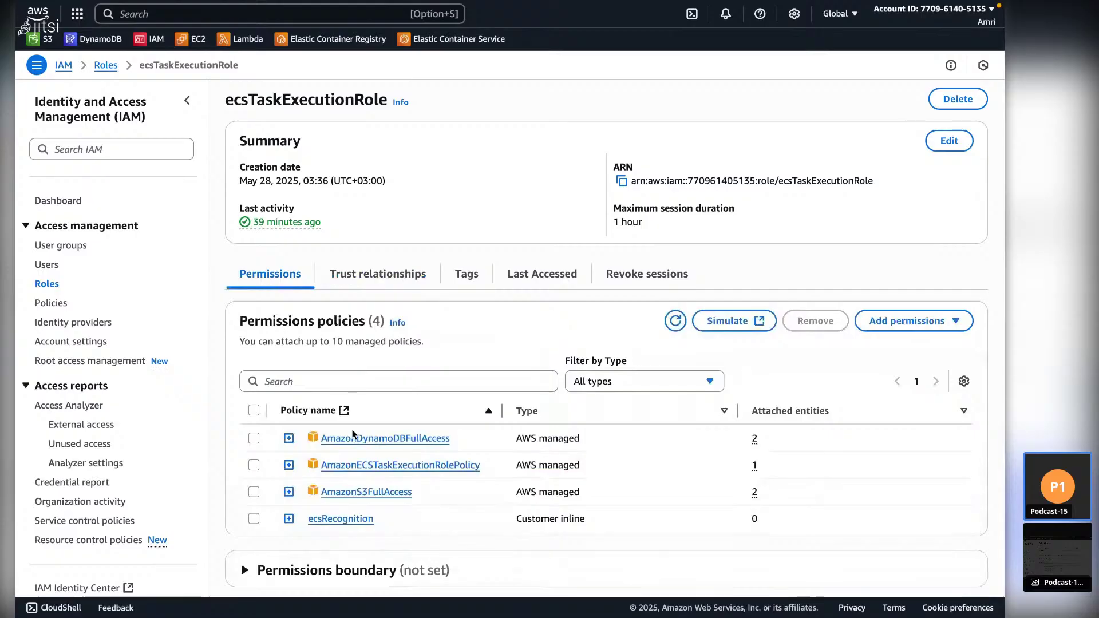
pyautogui.scroll(-2, 349, 436)
pyautogui.scroll(-3, 353, 435)
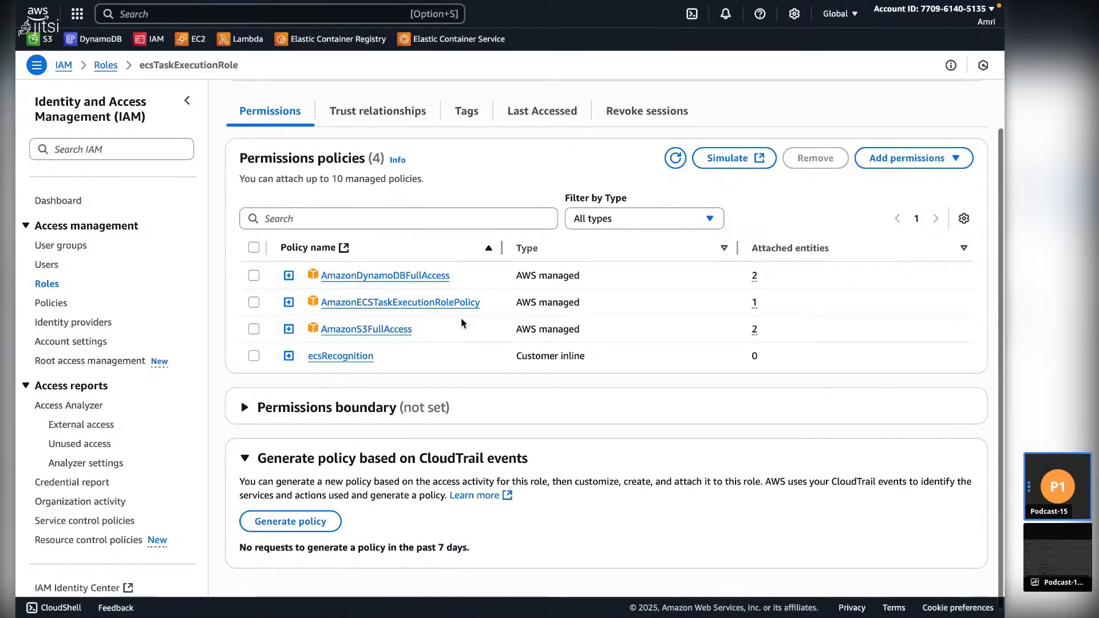
pyautogui.scroll(-1, 407, 348)
pyautogui.click(289, 330)
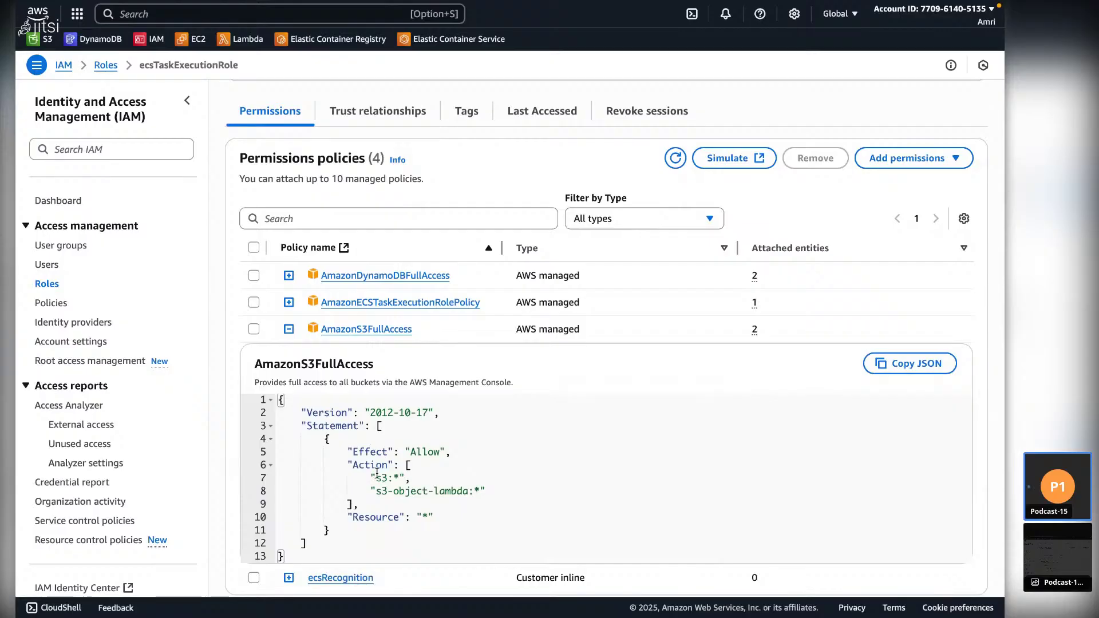
# - Examine the JSON of AmazonECSTaskExecutionRolePolicy and the full list of allowed actions in AmazonDynamoDBFullAccess, collapsing each policy when done
pyautogui.click(289, 303)
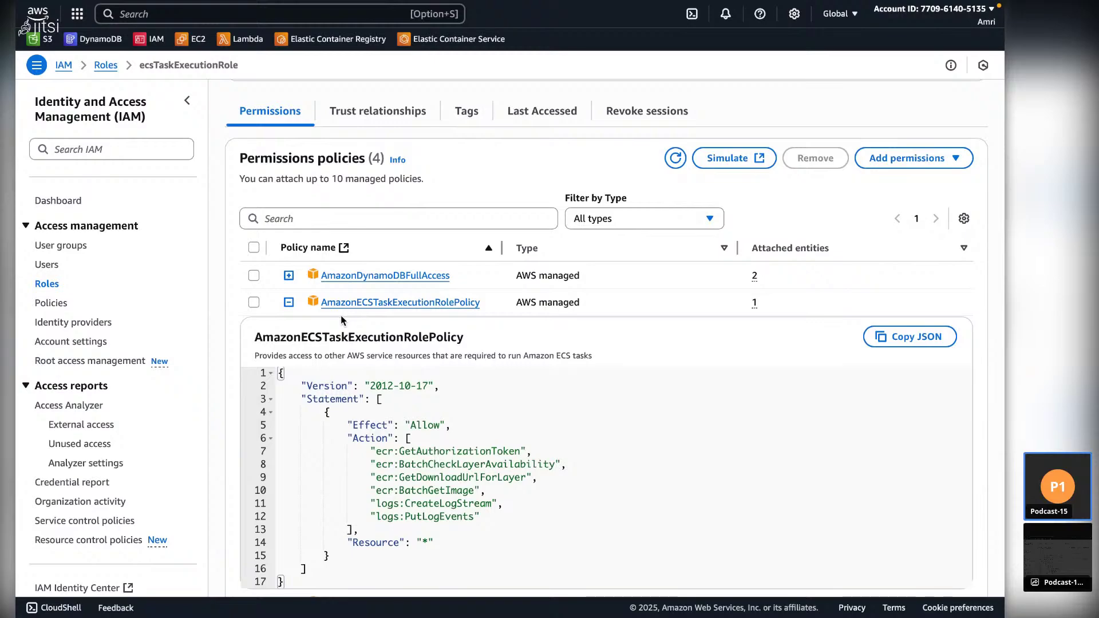
pyautogui.click(289, 304)
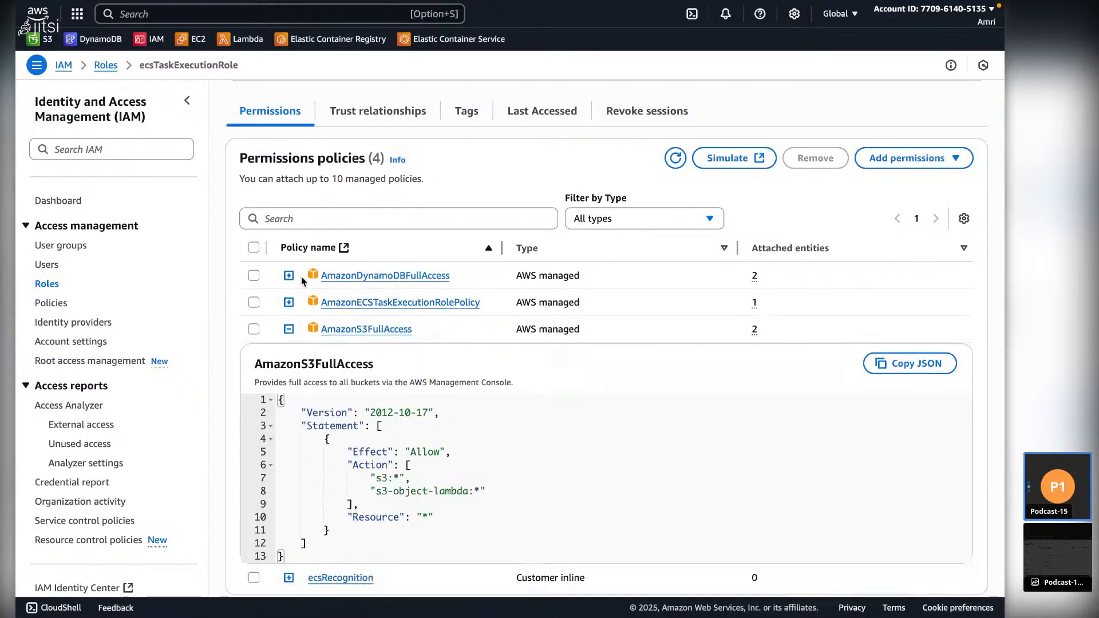
pyautogui.click(289, 277)
pyautogui.scroll(-1, 381, 375)
pyautogui.scroll(3, 381, 375)
pyautogui.scroll(-5, 453, 293)
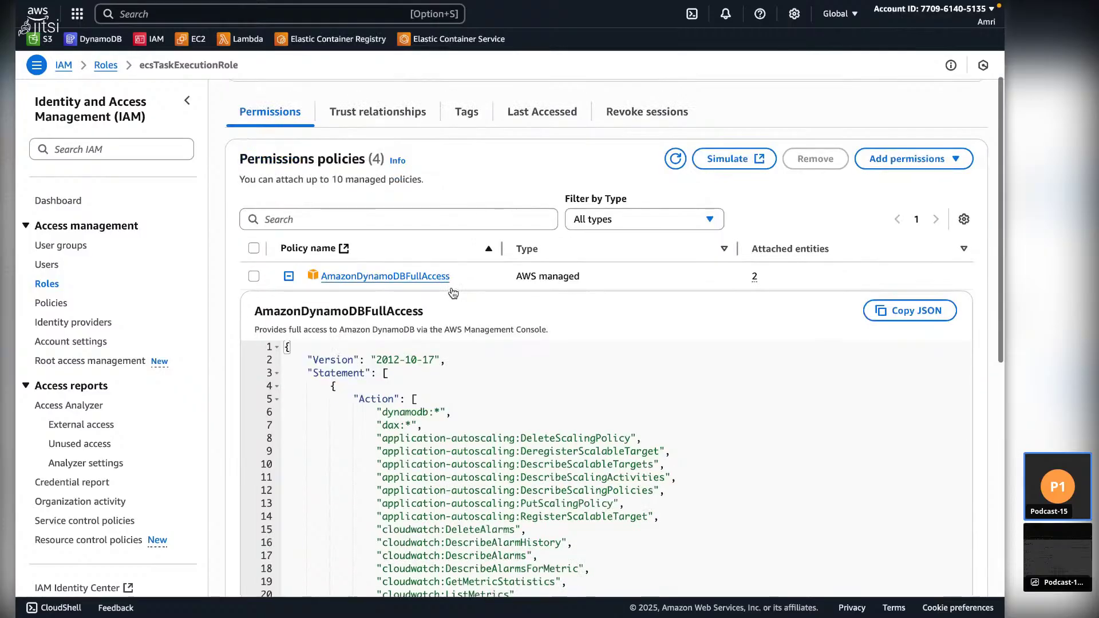
pyautogui.scroll(-5, 440, 154)
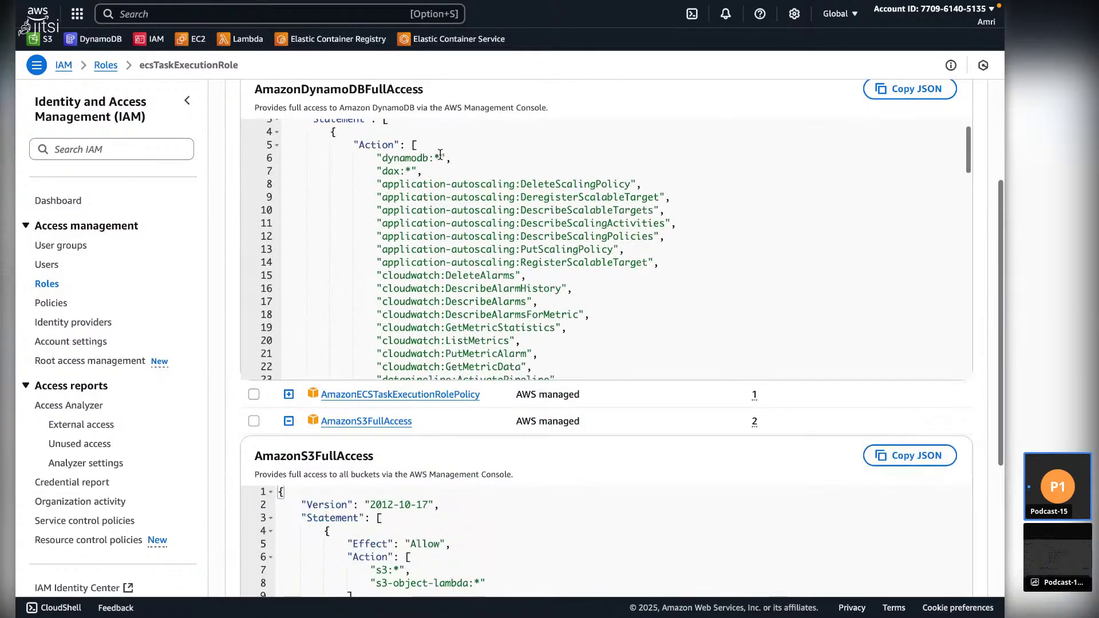
pyautogui.scroll(-5, 442, 171)
pyautogui.scroll(-4, 443, 206)
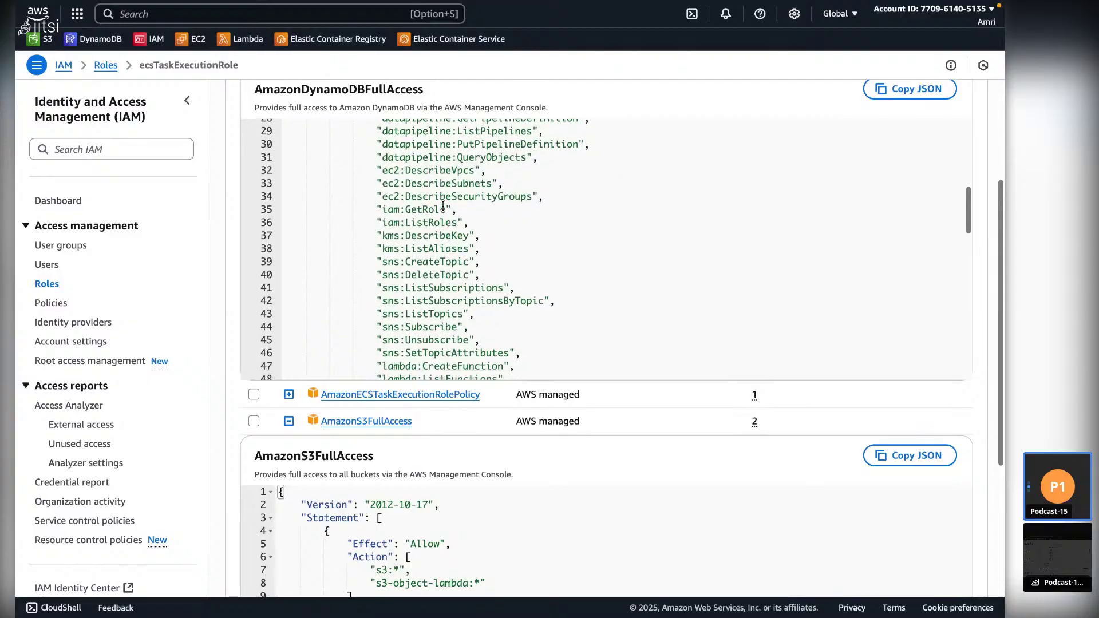
pyautogui.scroll(-8, 442, 206)
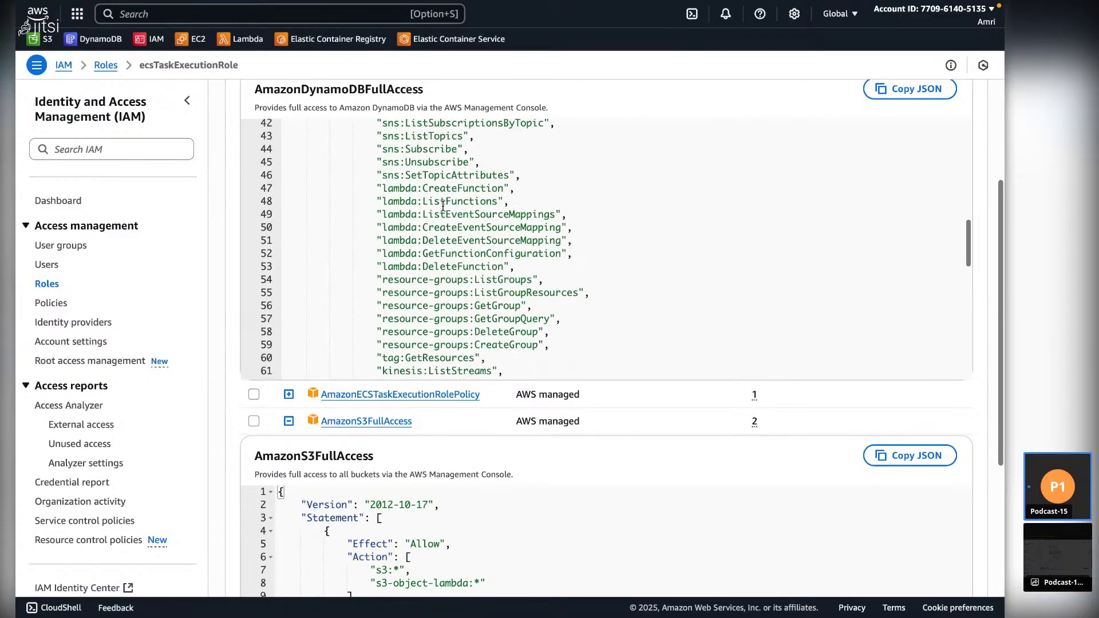
pyautogui.scroll(-3, 443, 206)
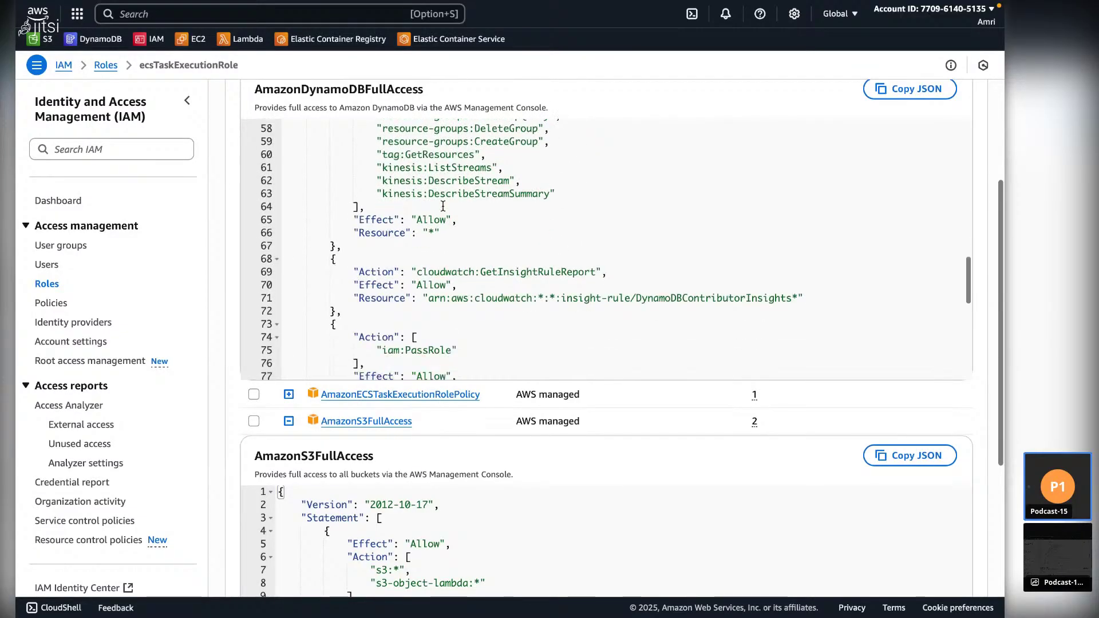
pyautogui.scroll(17, 443, 206)
pyautogui.scroll(6, 442, 206)
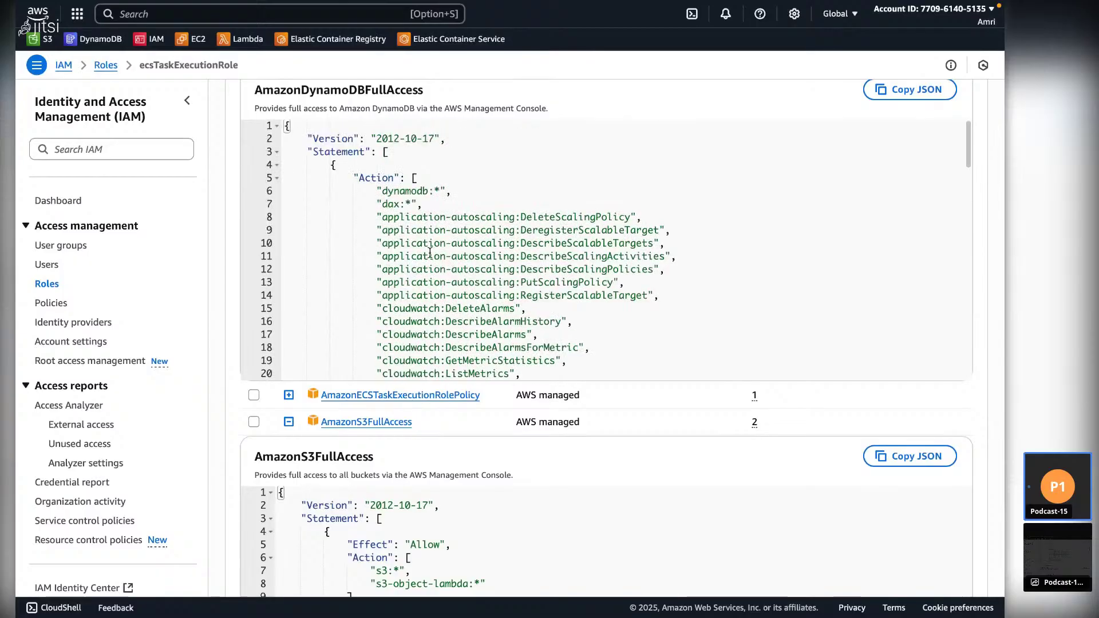
pyautogui.scroll(2, 430, 253)
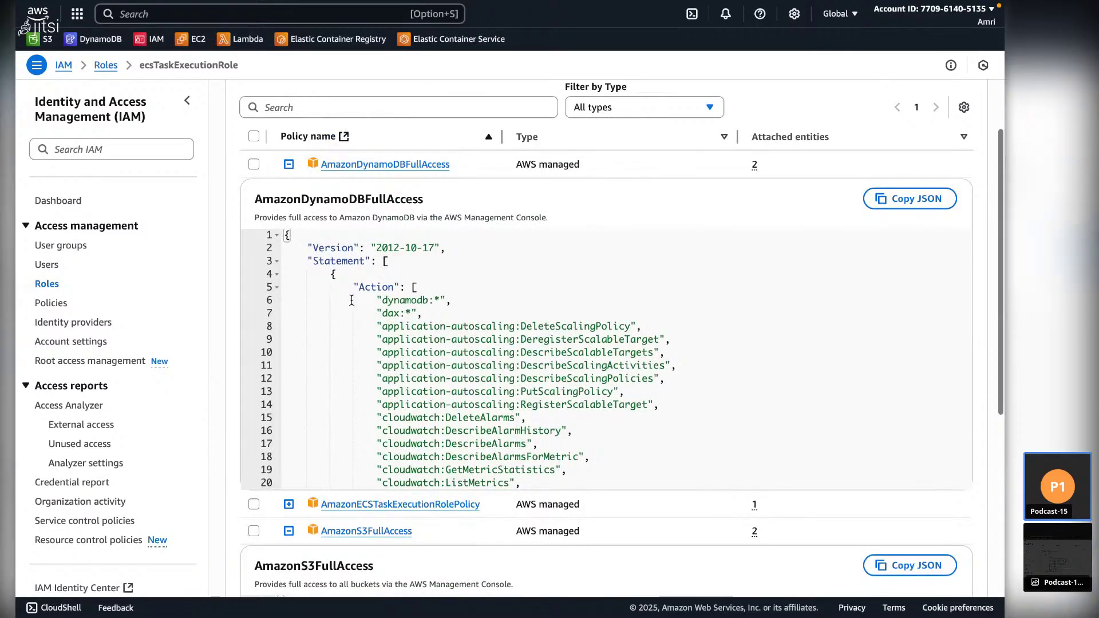
pyautogui.scroll(-2, 352, 300)
pyautogui.scroll(-17, 352, 300)
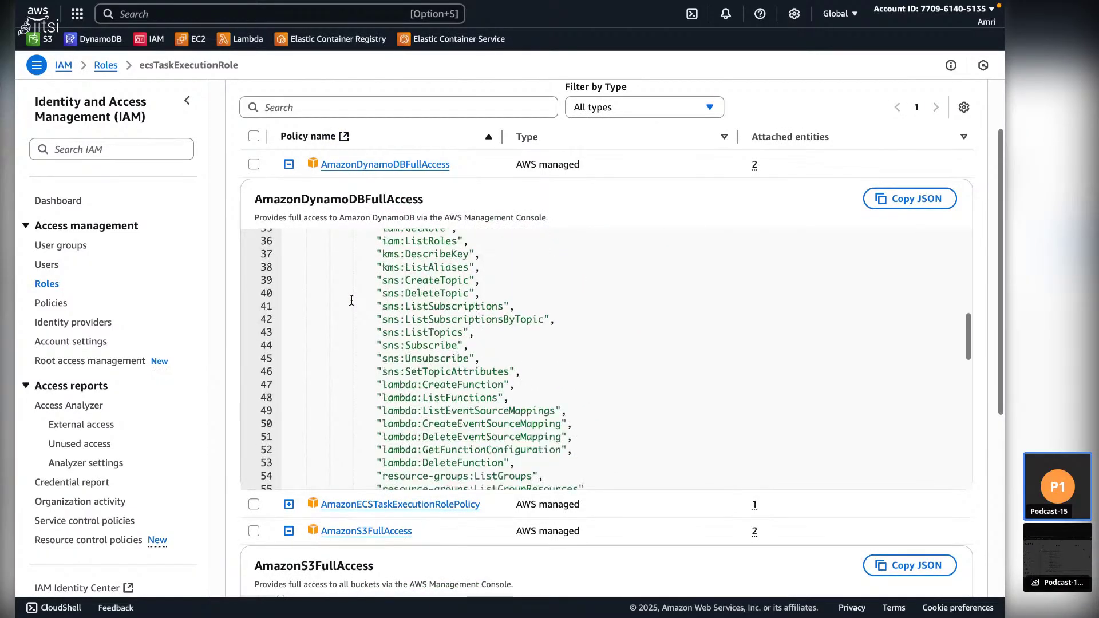
pyautogui.click(289, 165)
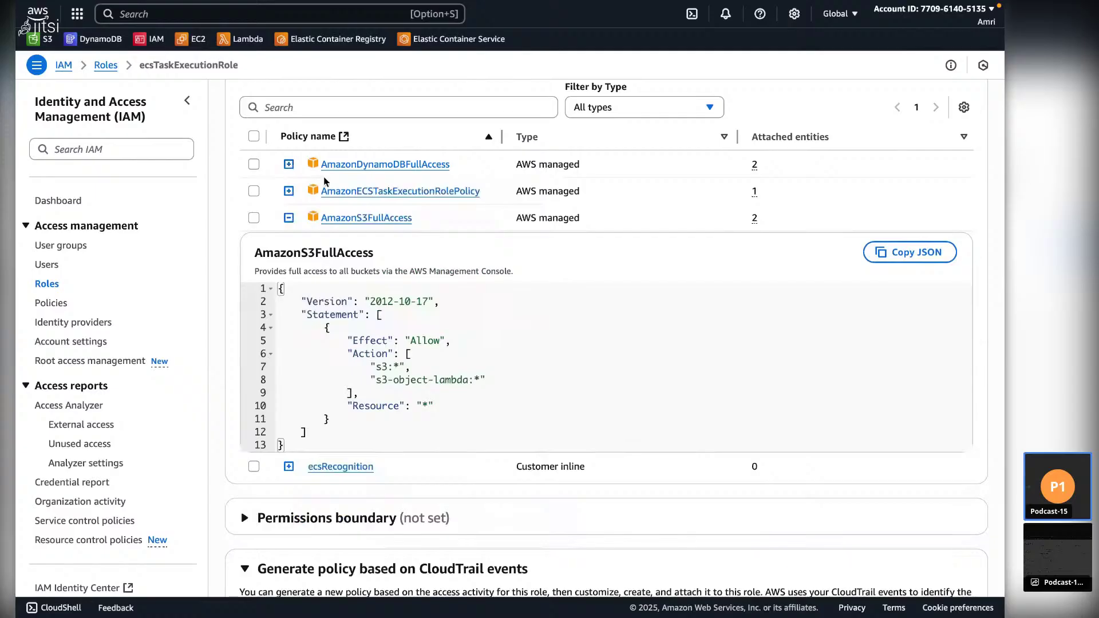
# - Reopen the AmazonDynamoDBFullAccess JSON, review its actions with the dax:* and dynamodb:* entries highlighted, and collapse the policy
pyautogui.click(289, 165)
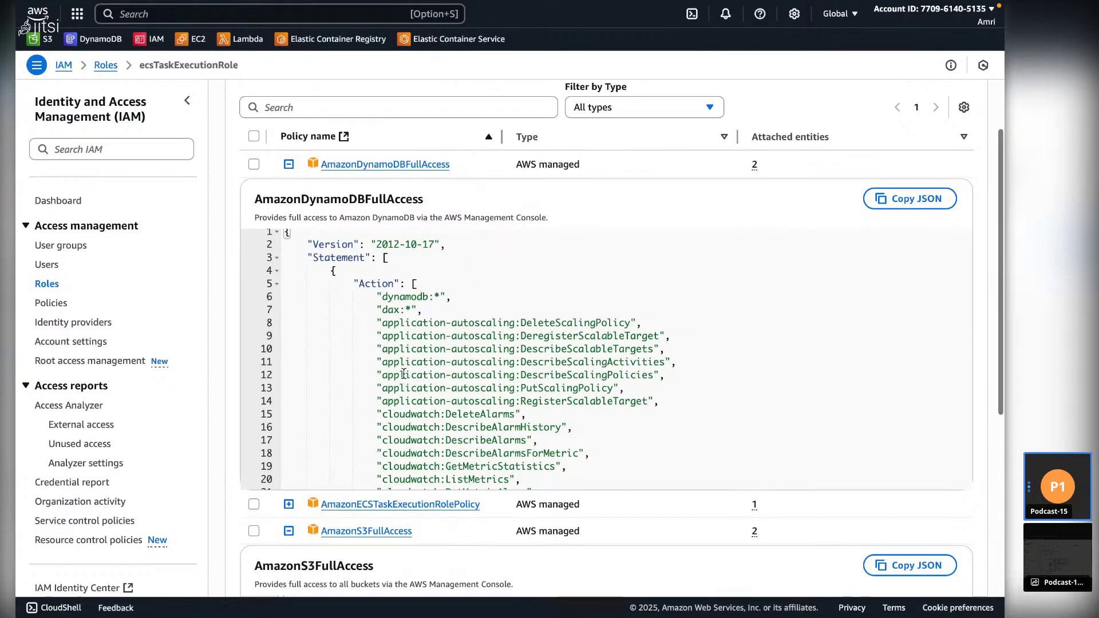
pyautogui.moveTo(381, 310); pyautogui.dragTo(411, 306)
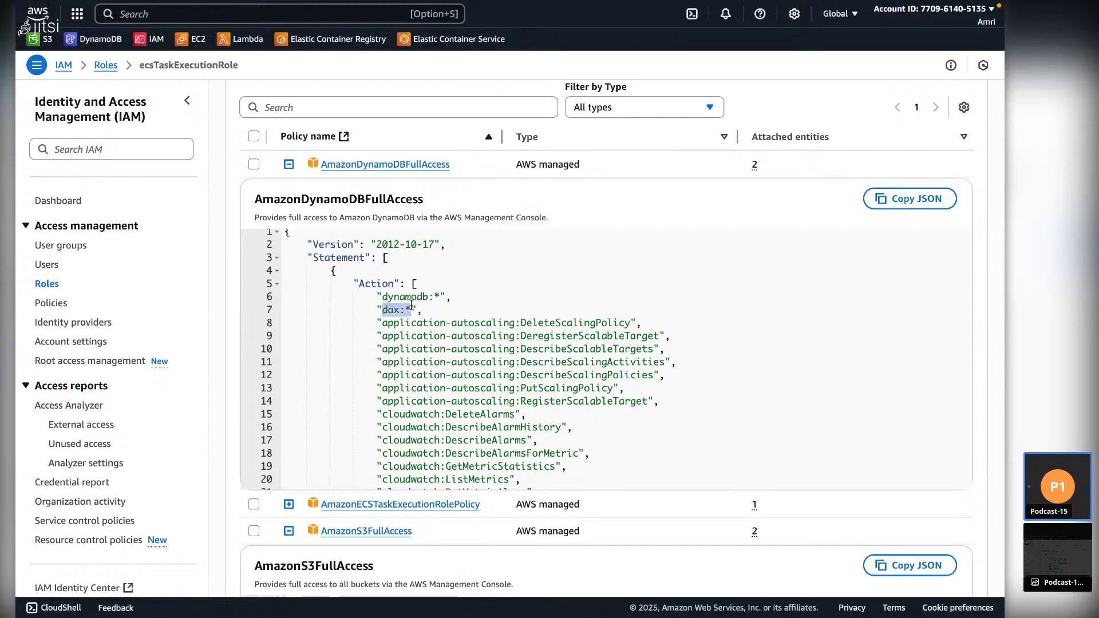
pyautogui.scroll(-5, 428, 379)
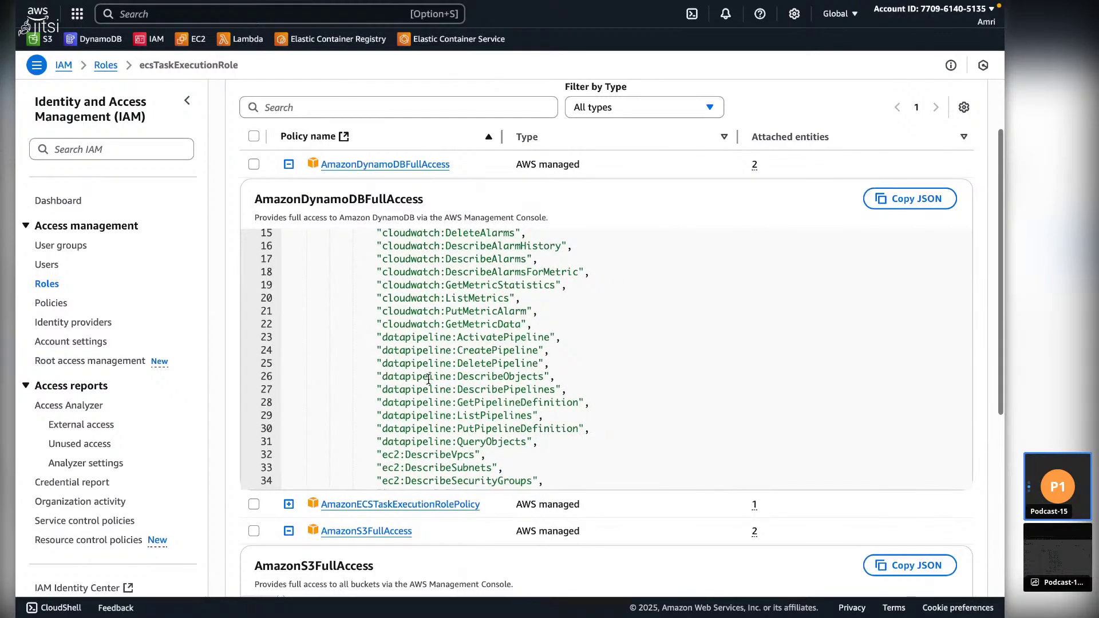
pyautogui.scroll(-6, 484, 390)
pyautogui.scroll(-2, 489, 394)
pyautogui.scroll(-5, 490, 393)
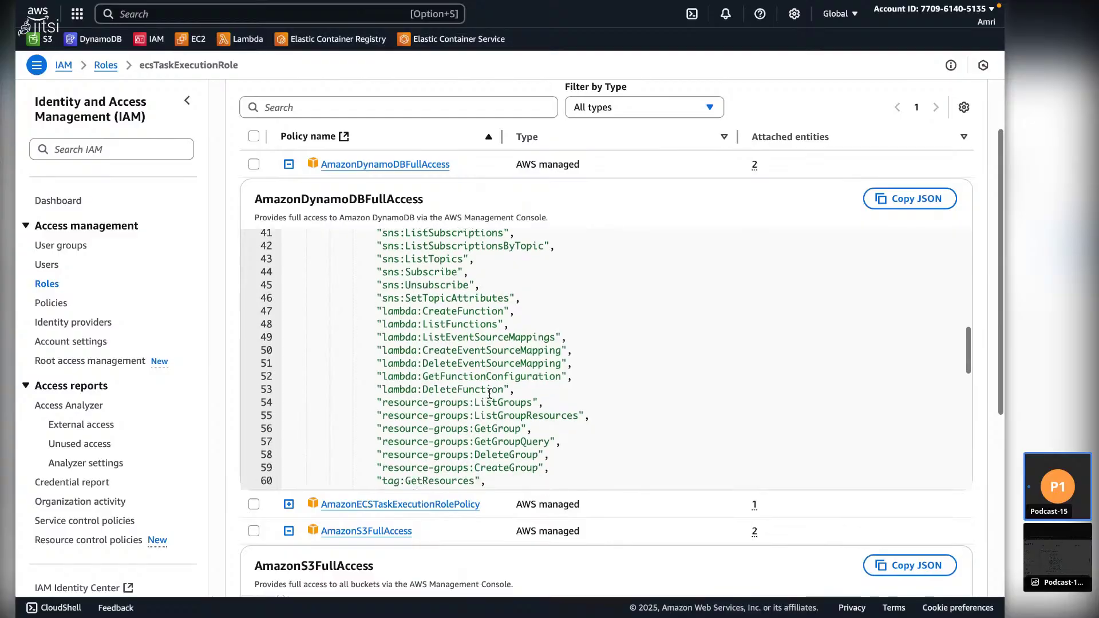
pyautogui.scroll(3, 489, 393)
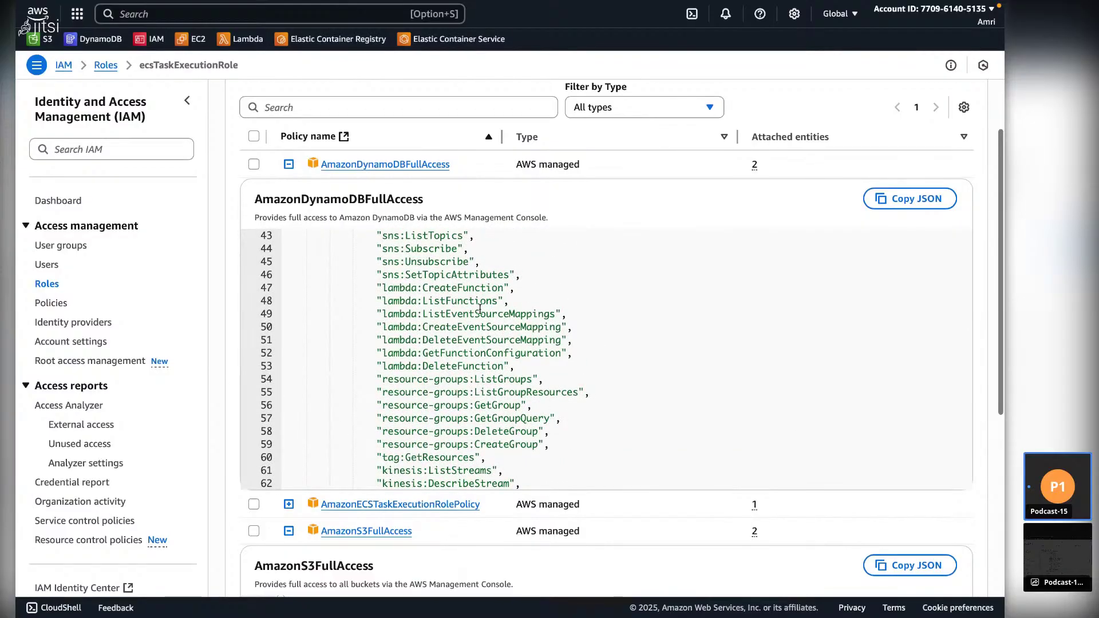
pyautogui.scroll(2, 490, 393)
pyautogui.scroll(3, 480, 313)
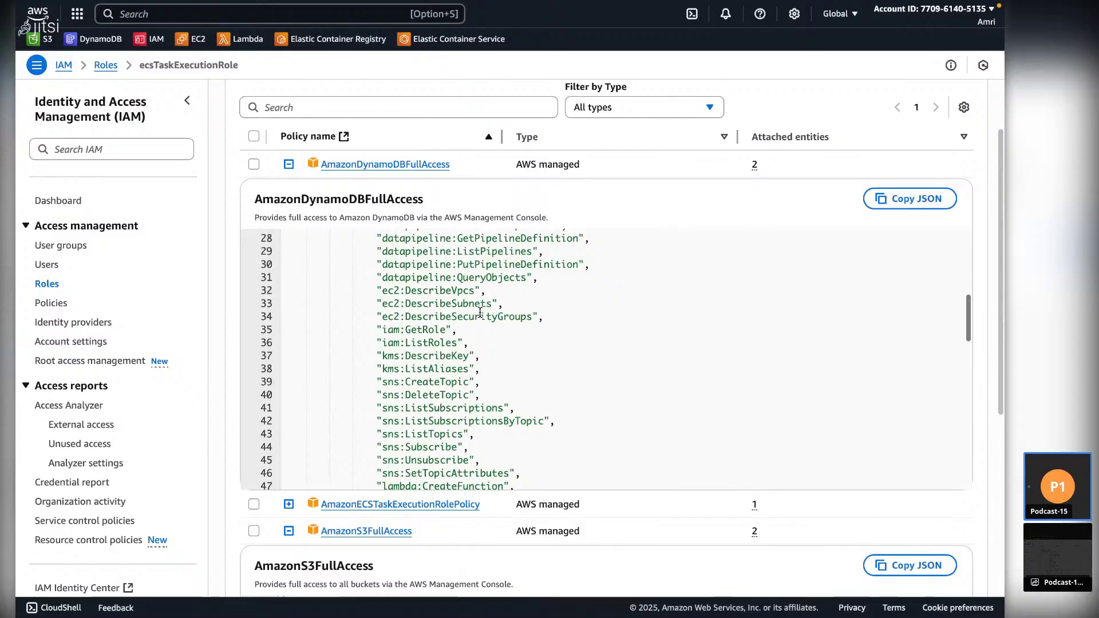
pyautogui.scroll(3, 480, 312)
pyautogui.scroll(-2, 481, 313)
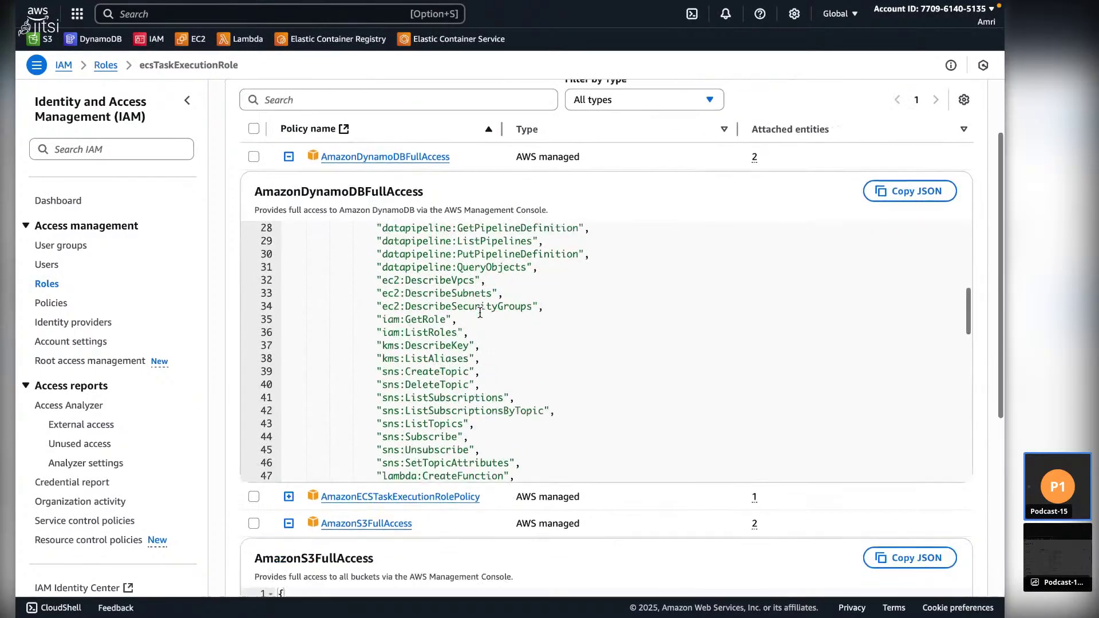
pyautogui.scroll(-3, 424, 364)
pyautogui.scroll(2, 423, 364)
pyautogui.scroll(5, 424, 363)
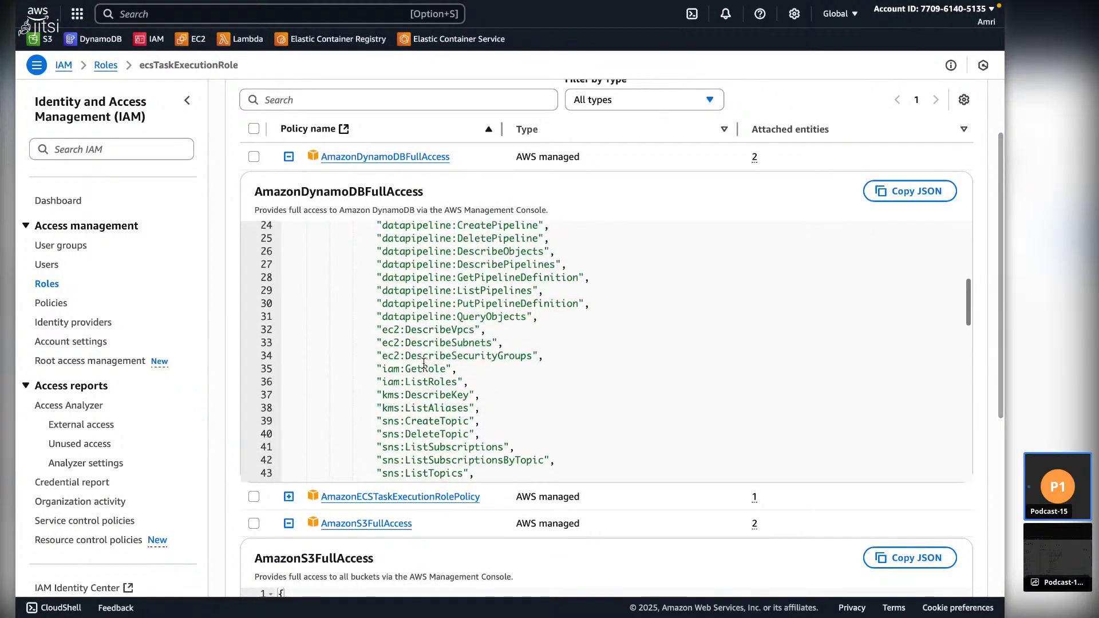
pyautogui.scroll(6, 424, 364)
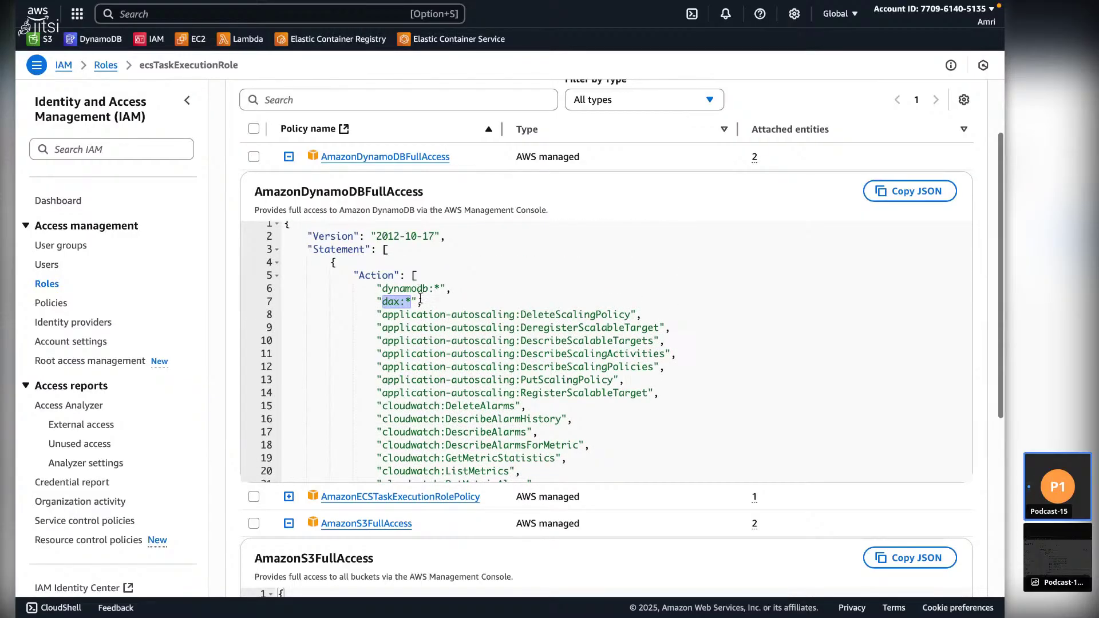
pyautogui.moveTo(451, 290); pyautogui.dragTo(378, 286)
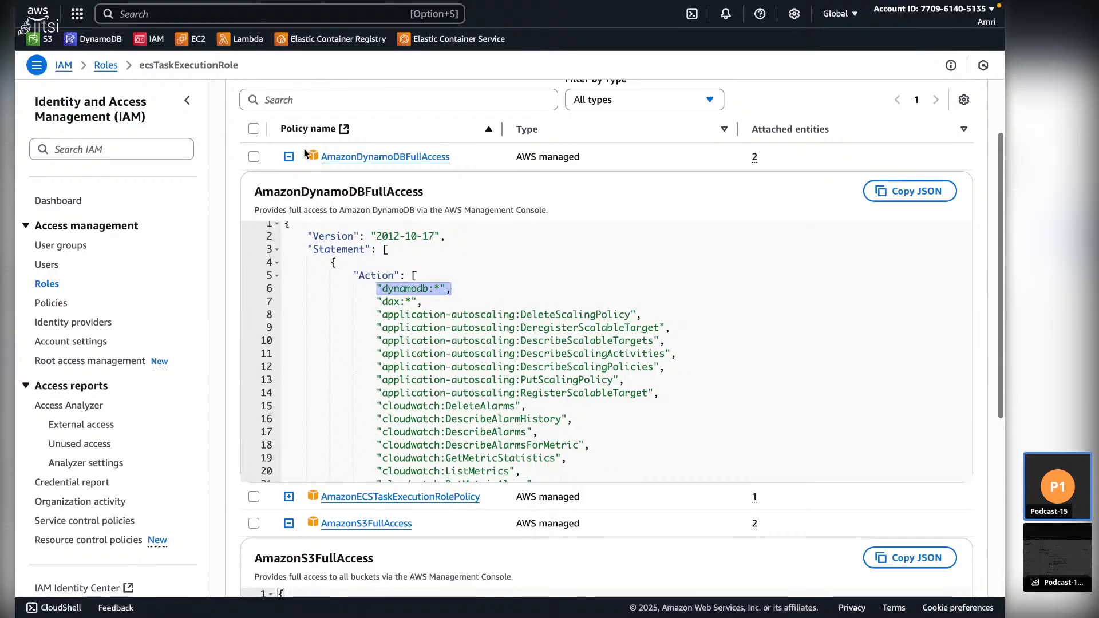
pyautogui.click(290, 156)
pyautogui.scroll(-2, 421, 367)
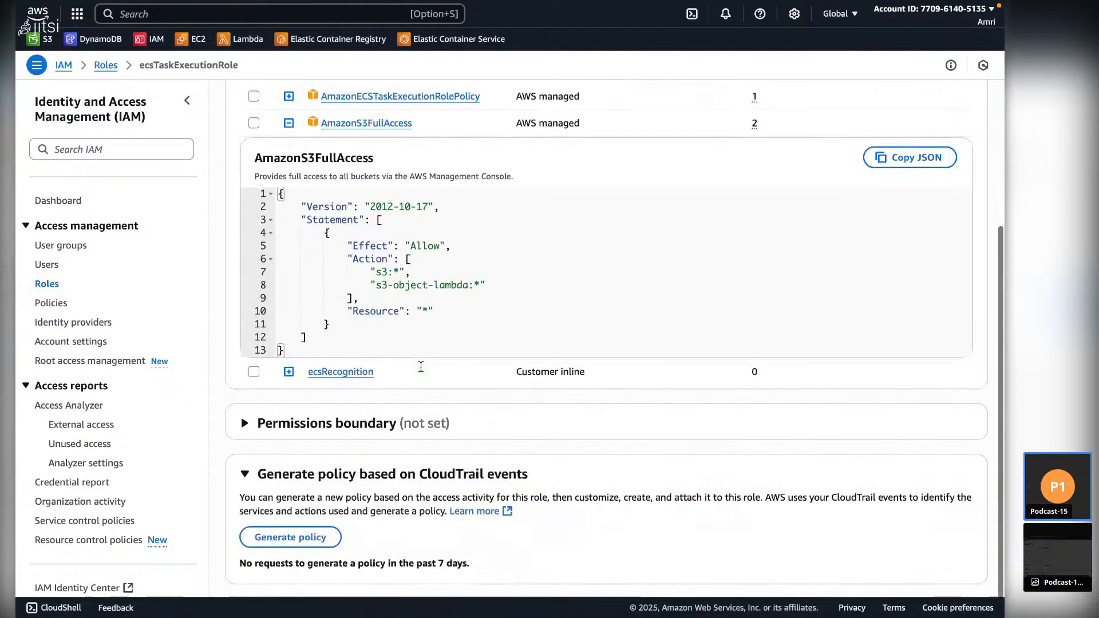
pyautogui.scroll(3, 421, 367)
# - Return to the task definition and name the container repo-img, with the copied ECR URI of image-repo:latest as its image URI
pyautogui.moveTo(571, 61)
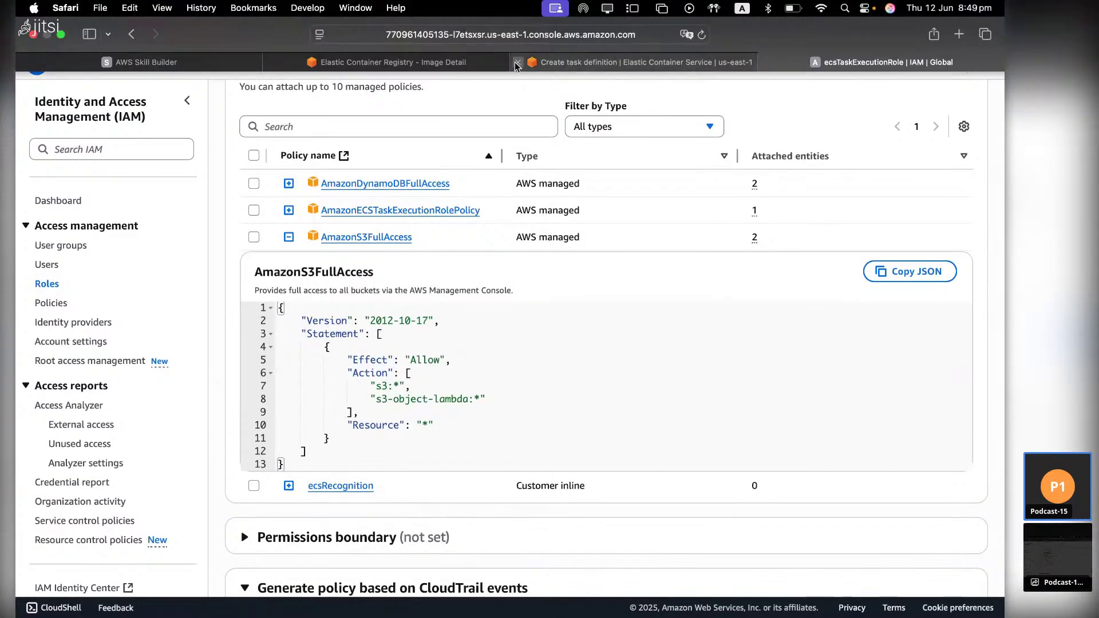
pyautogui.click(475, 64)
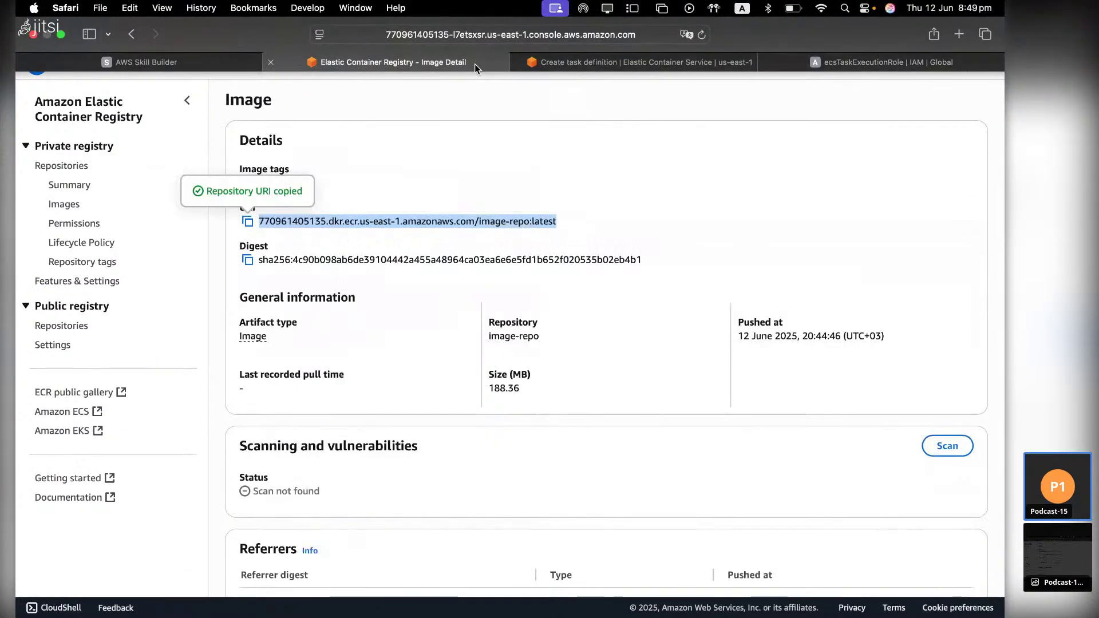
pyautogui.click(582, 65)
pyautogui.scroll(-1, 487, 223)
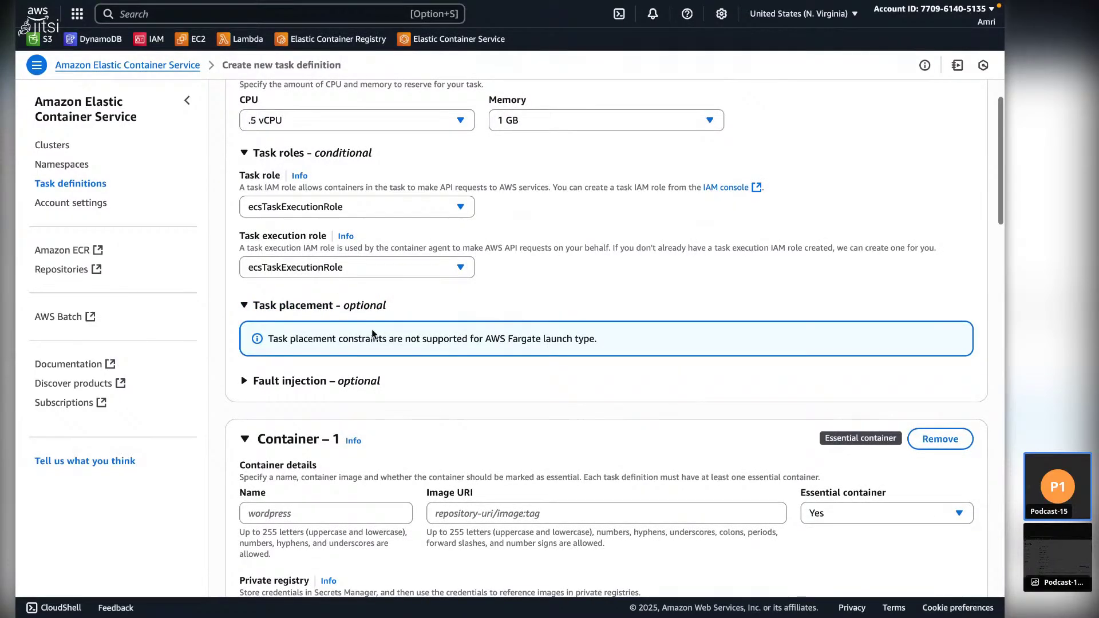
pyautogui.scroll(-3, 372, 333)
pyautogui.click(319, 364)
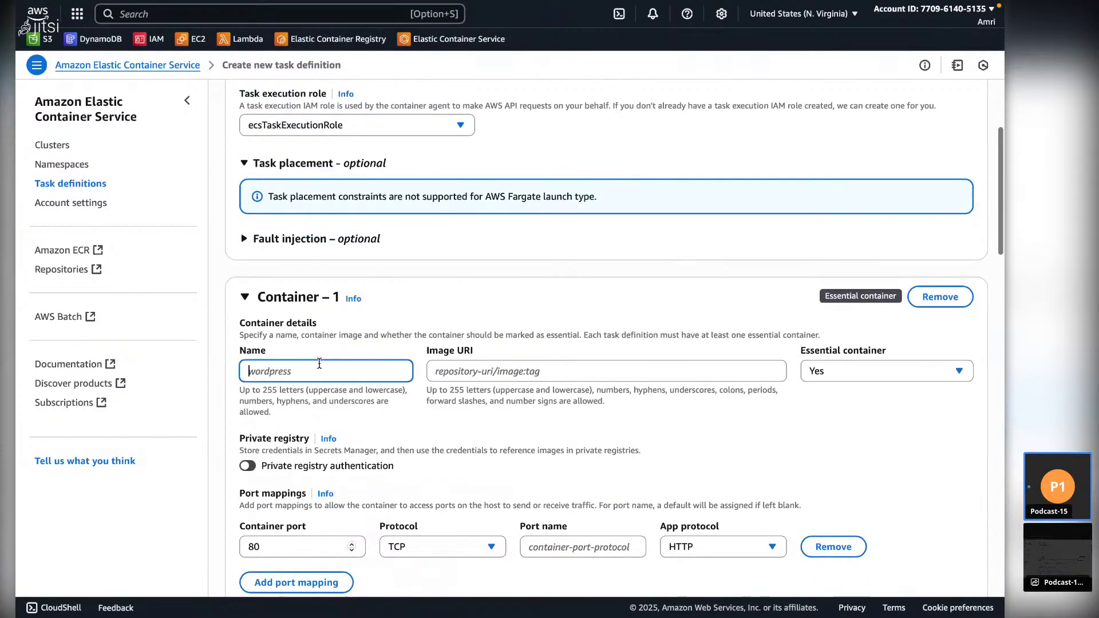
pyautogui.write('rep')
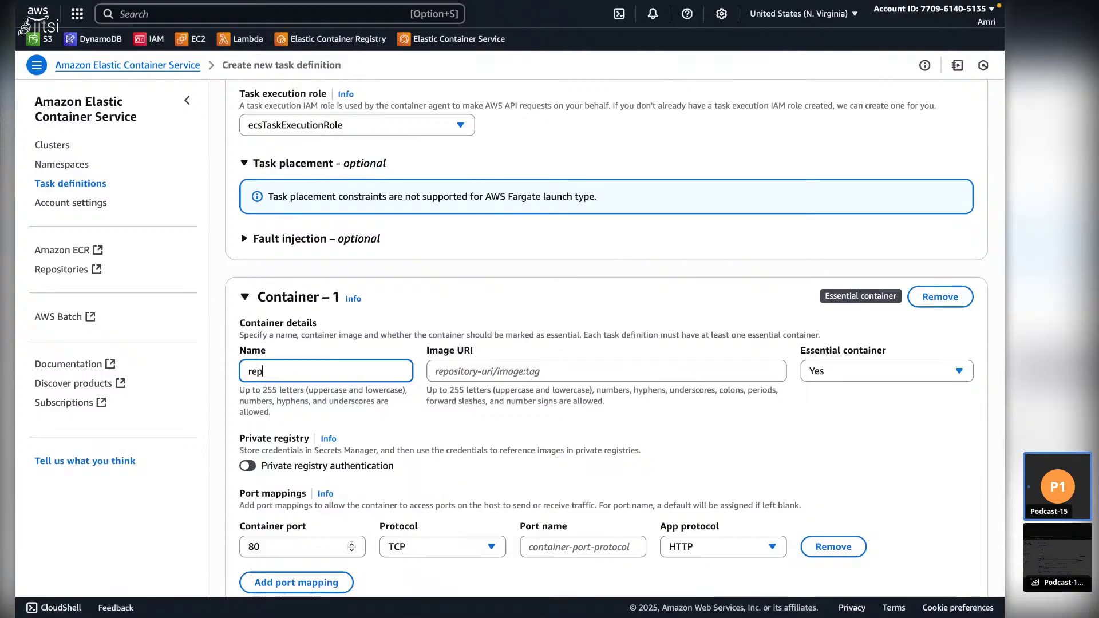
pyautogui.click(581, 377)
pyautogui.write('770961405135.dkr.ecr.us-east-1.amazonaws.com/image-repo:latest')
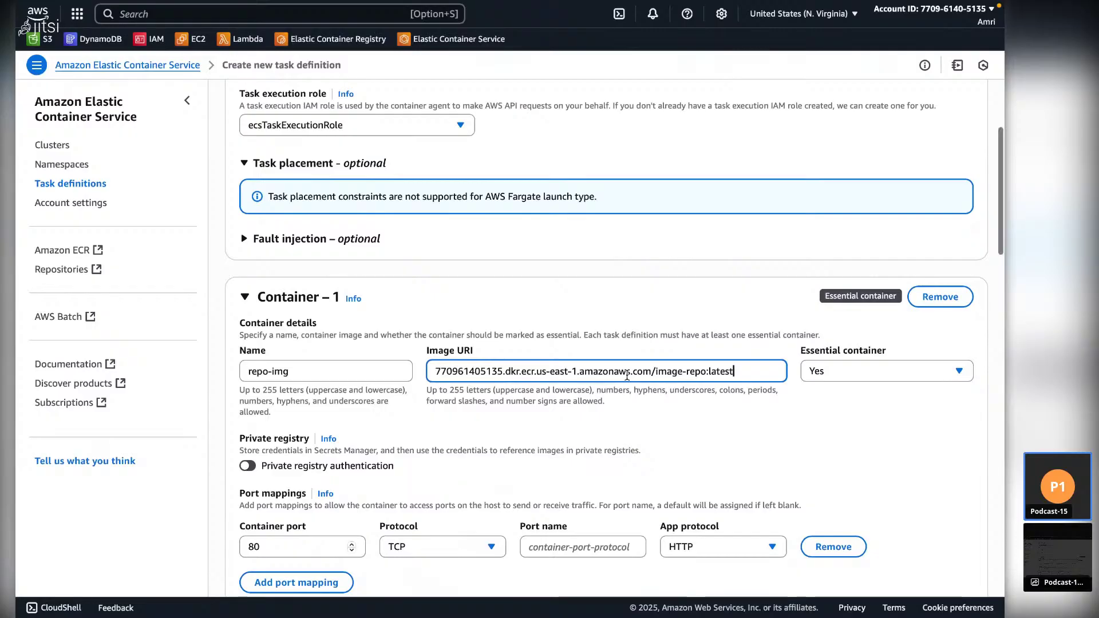
# - Go to the private repositories in Elastic Container Registry, select image-repo and copy its repository URI
pyautogui.moveTo(462, 5)
pyautogui.click(461, 61)
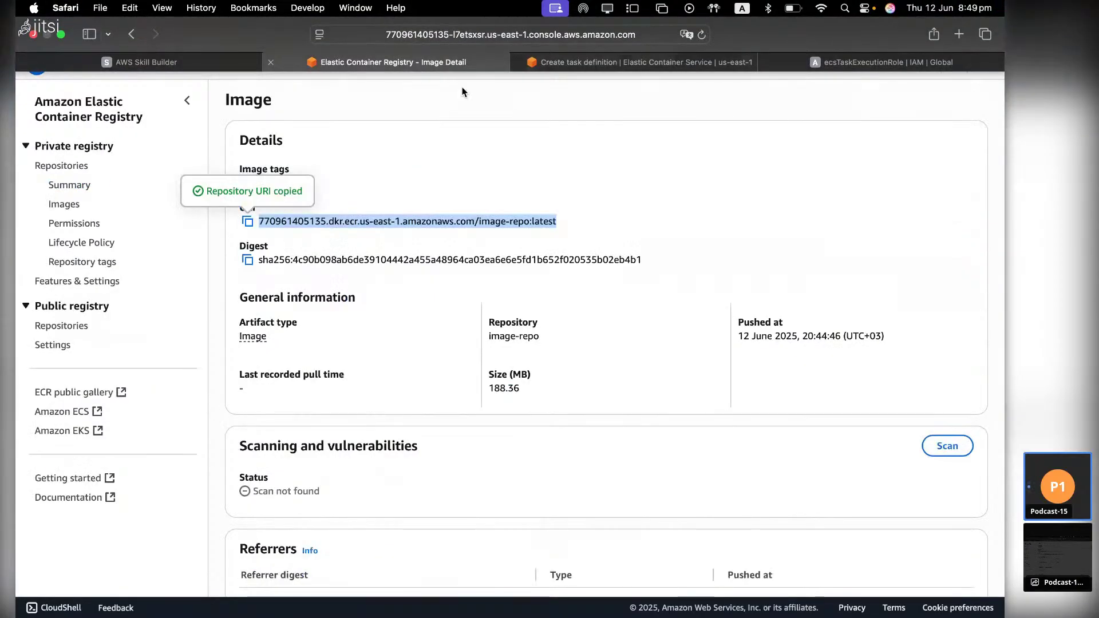
pyautogui.click(63, 166)
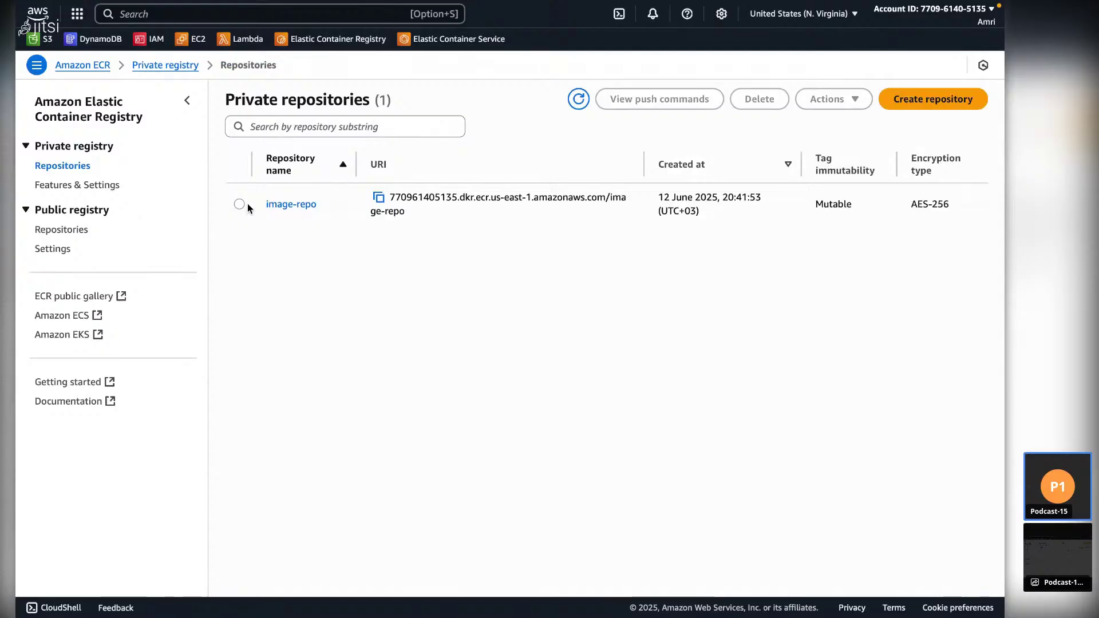
pyautogui.click(240, 205)
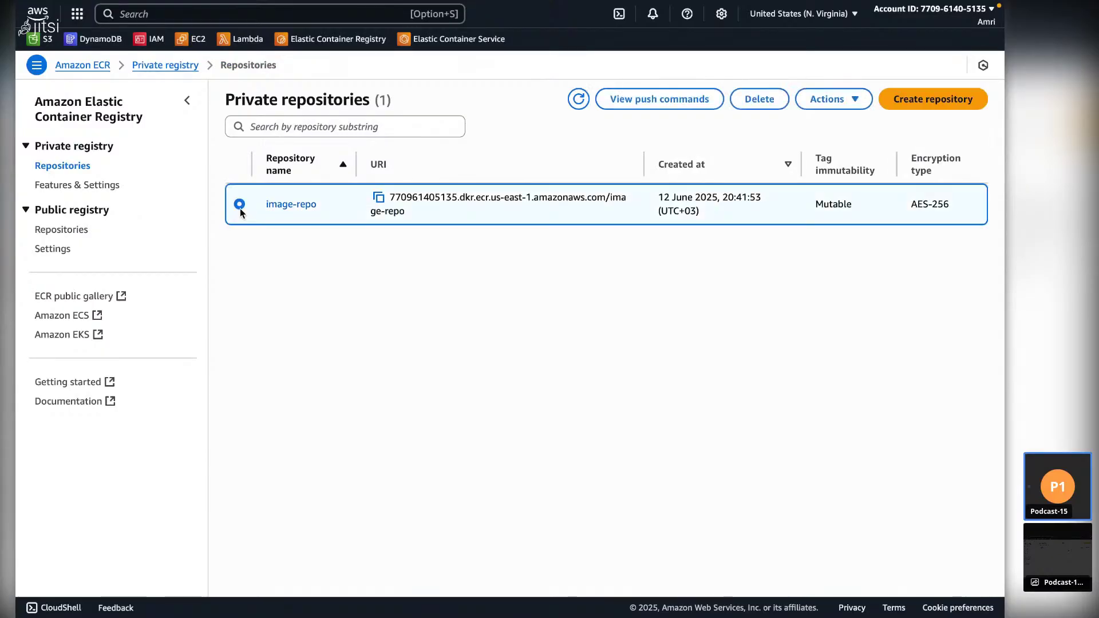
pyautogui.click(379, 198)
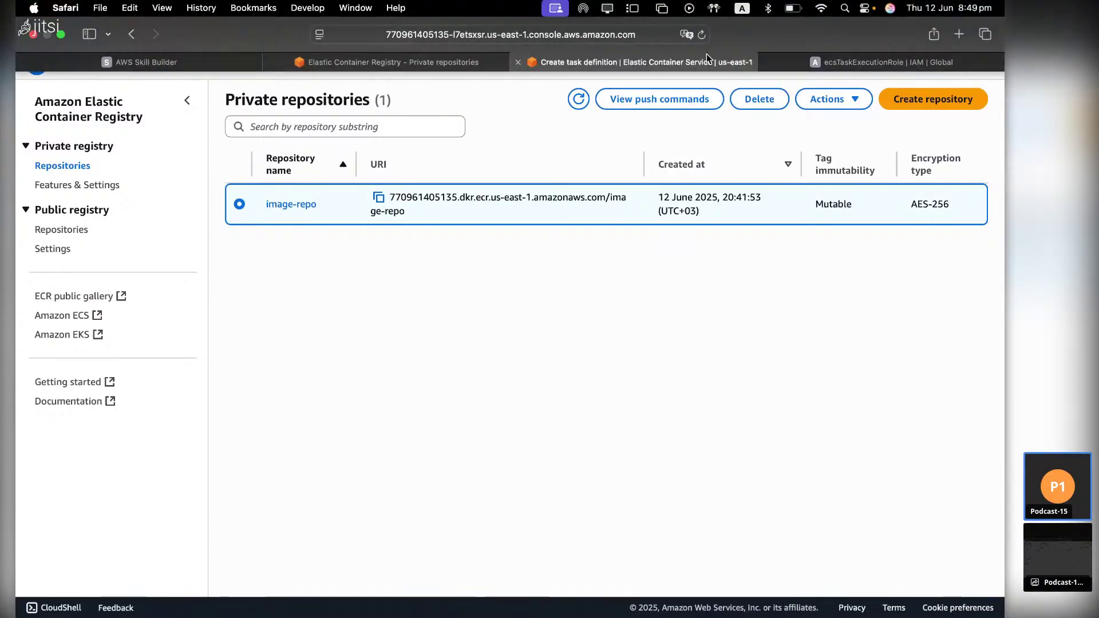
# - Back in the task definition, add a second port mapping to the container with container port 8501
pyautogui.click(707, 55)
pyautogui.scroll(-5, 391, 281)
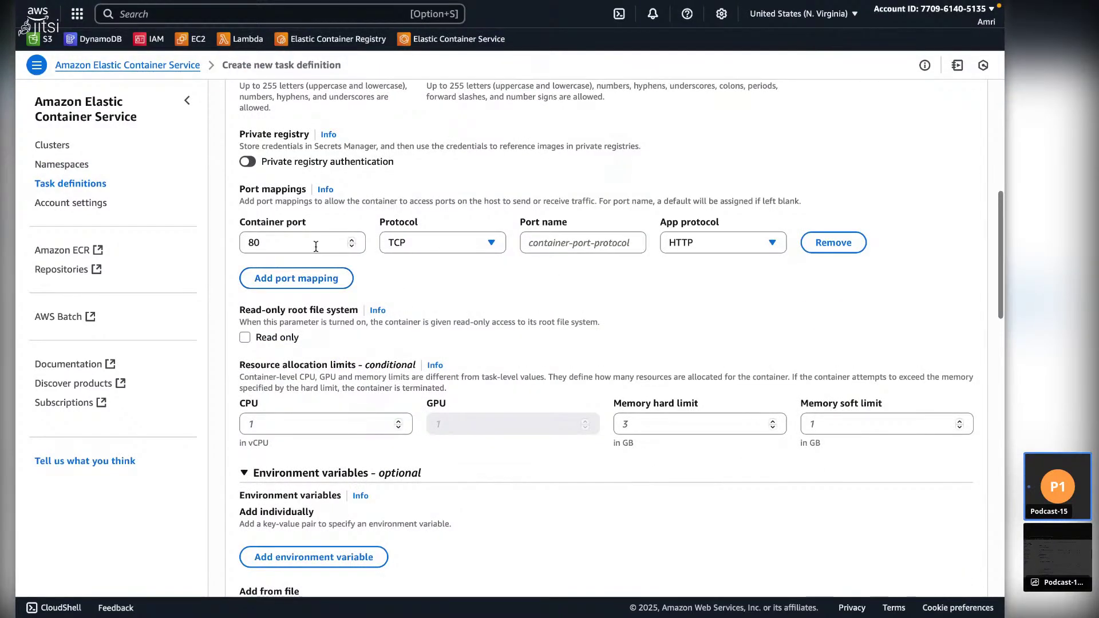
pyautogui.click(332, 278)
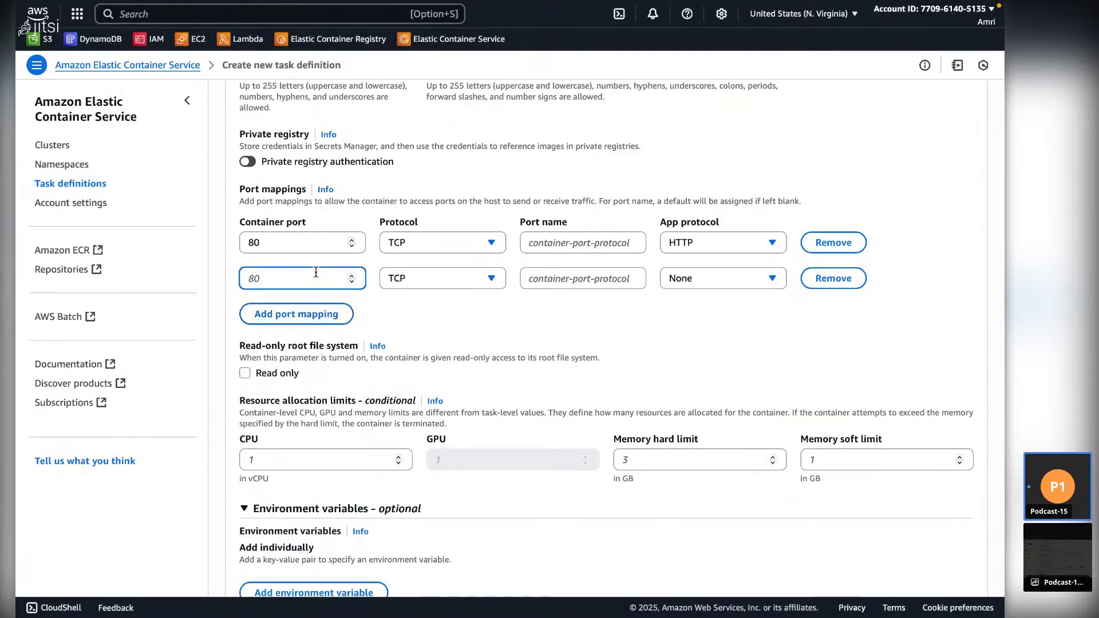
pyautogui.write('8501')
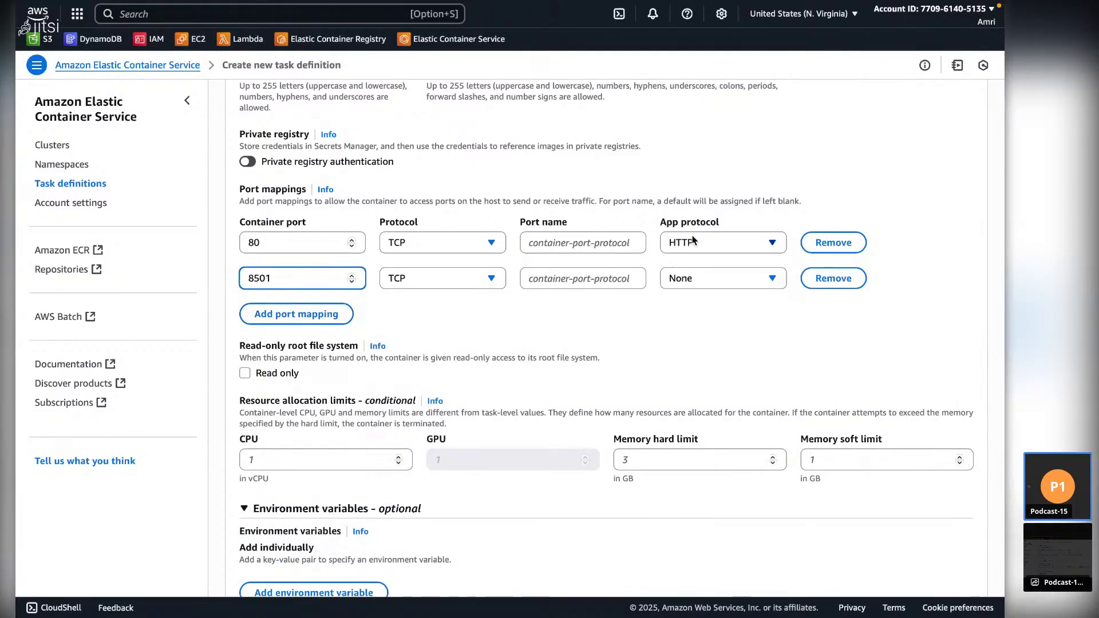
# - Set the 8501 port mapping's app protocol to HTTP and check the port against the EXPOSE line in the Dockerfile in the Codespace
pyautogui.click(718, 272)
pyautogui.click(696, 322)
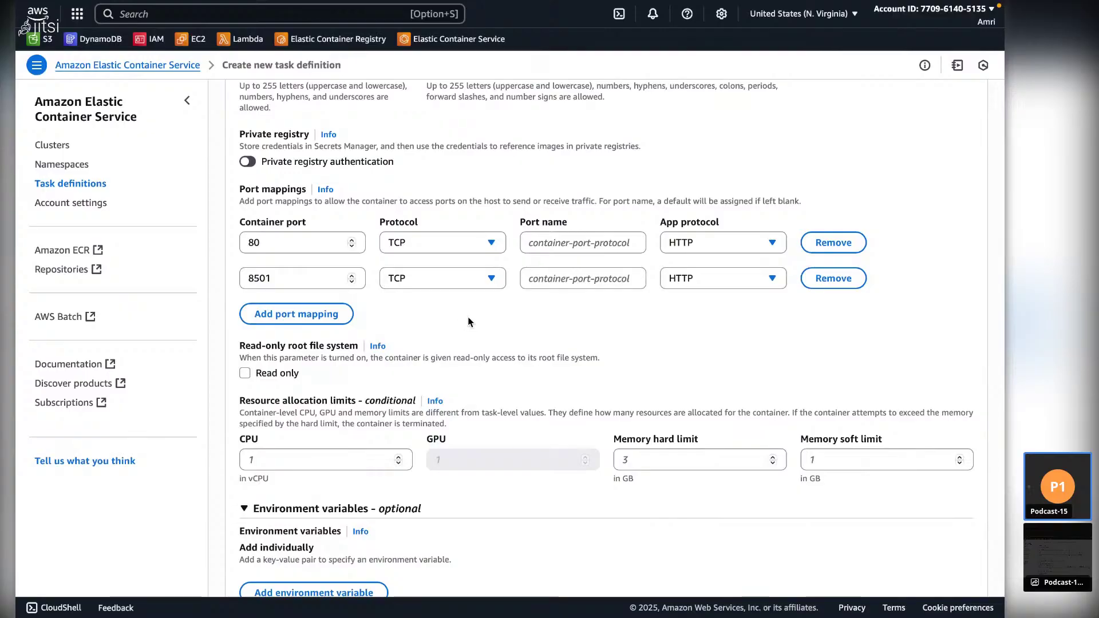
pyautogui.moveTo(506, 5)
pyautogui.hotkey('ctrl', 'Left')
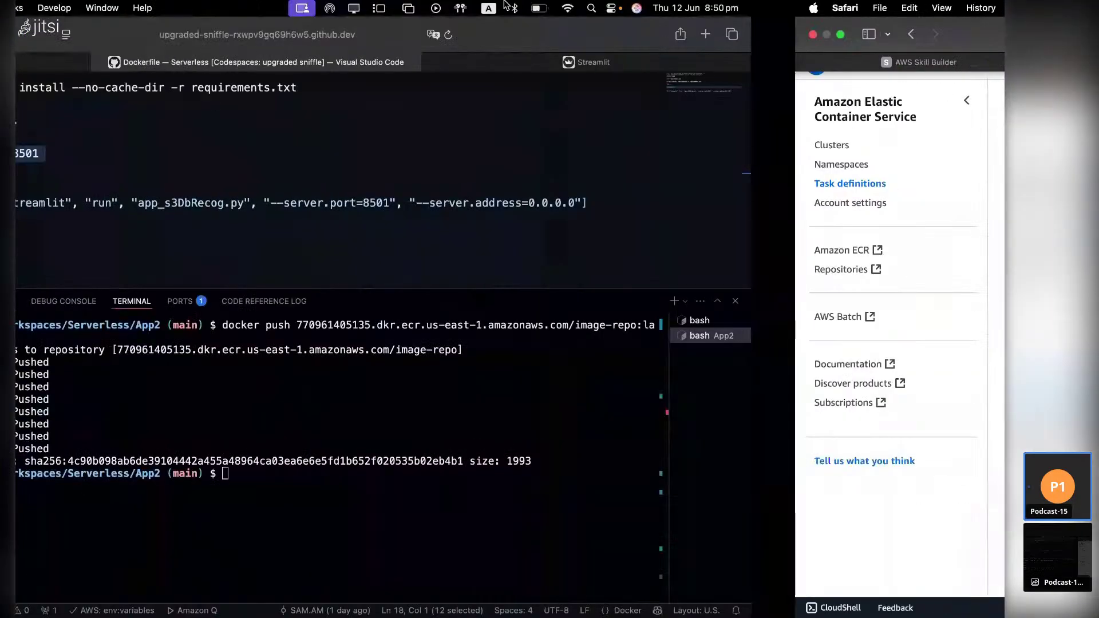
pyautogui.click(310, 139)
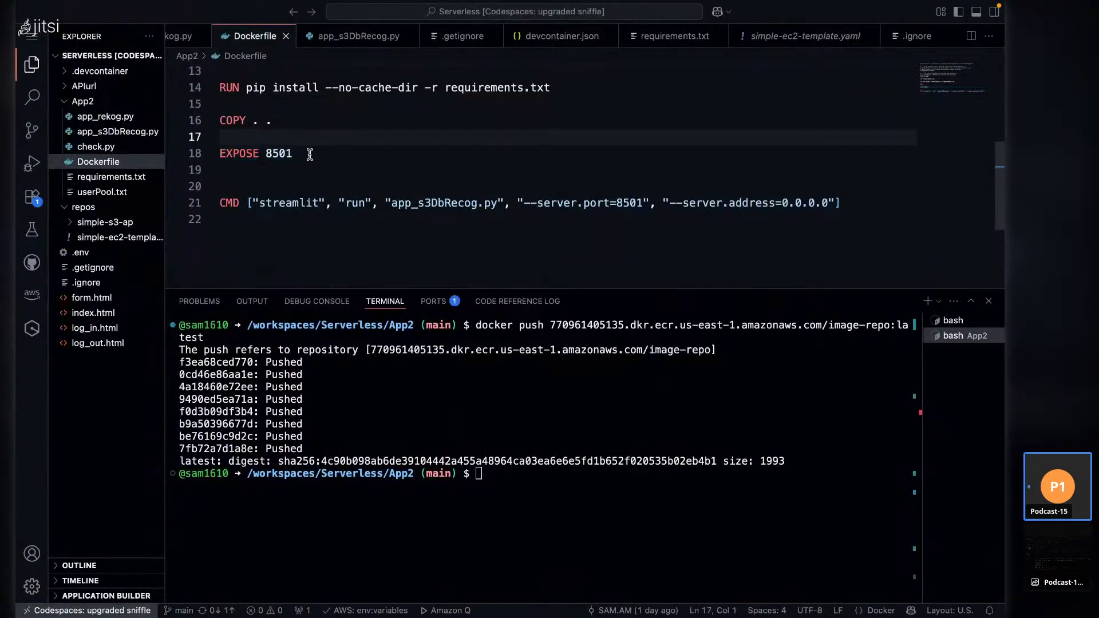
pyautogui.hotkey('ctrl', 'Right')
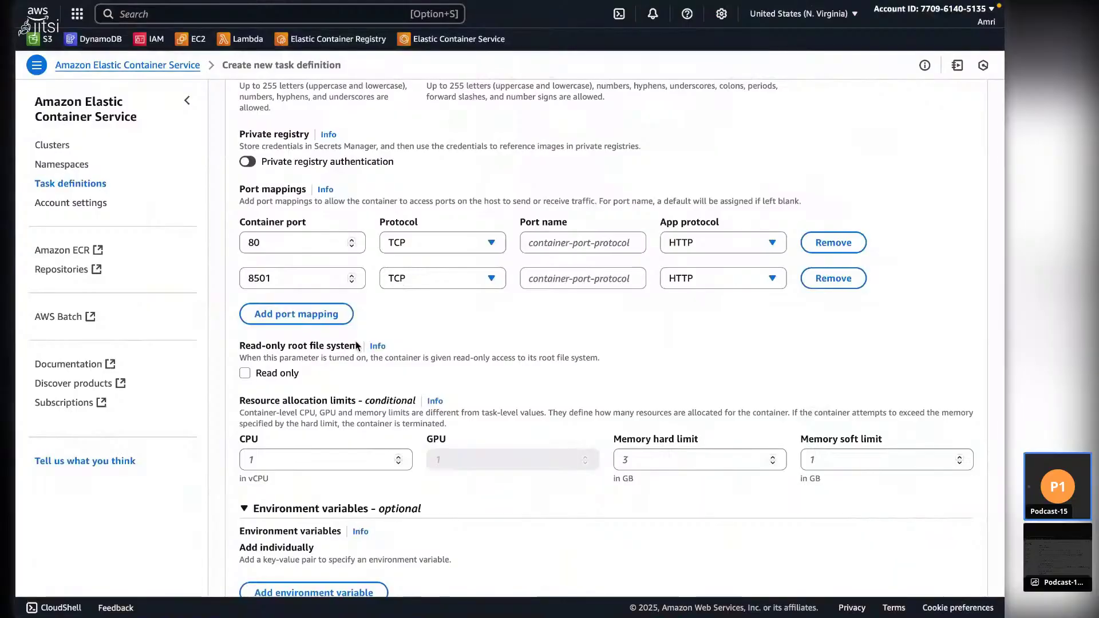
# - Create the task definition with the default resource limits, CloudWatch log collection and storage settings
pyautogui.scroll(-3, 362, 364)
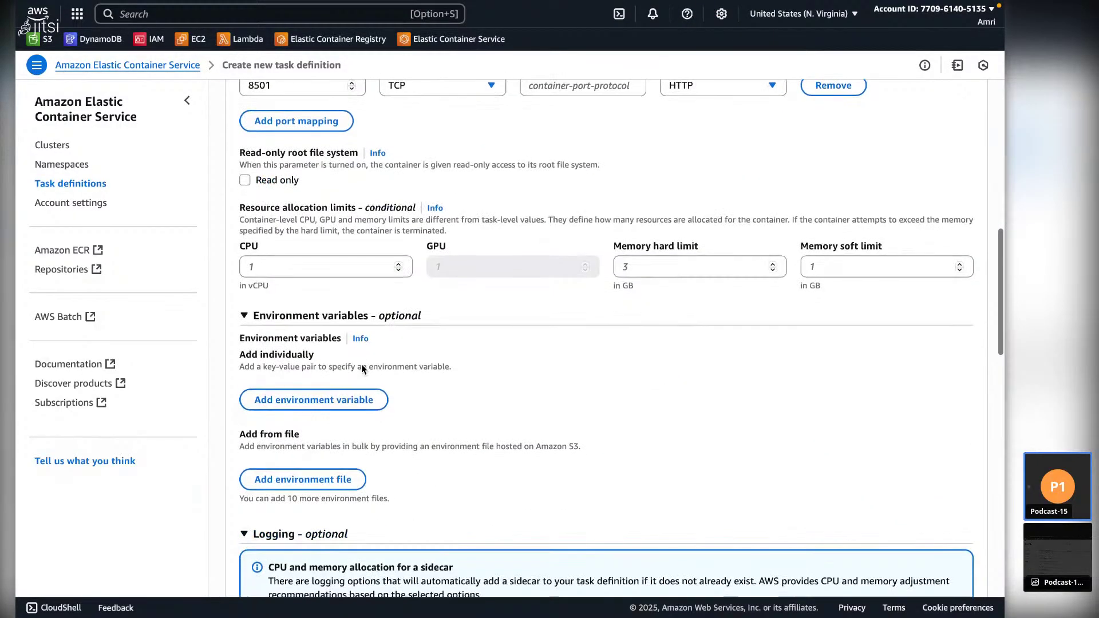
pyautogui.scroll(-2, 362, 364)
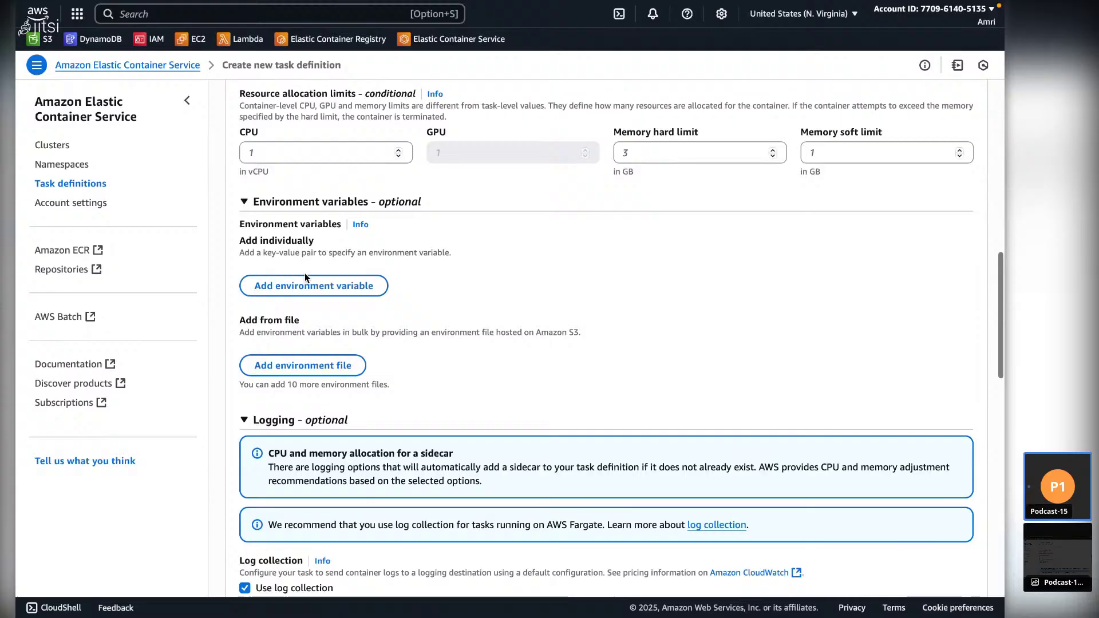
pyautogui.scroll(-7, 307, 273)
pyautogui.scroll(-1, 305, 278)
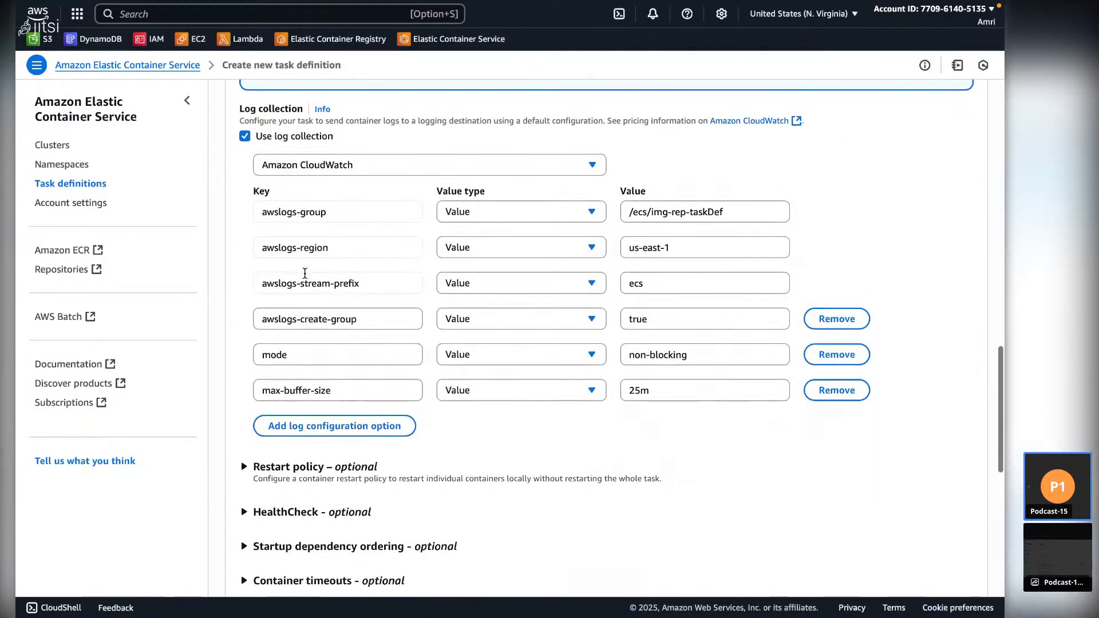
pyautogui.scroll(-1, 305, 273)
pyautogui.scroll(1, 306, 273)
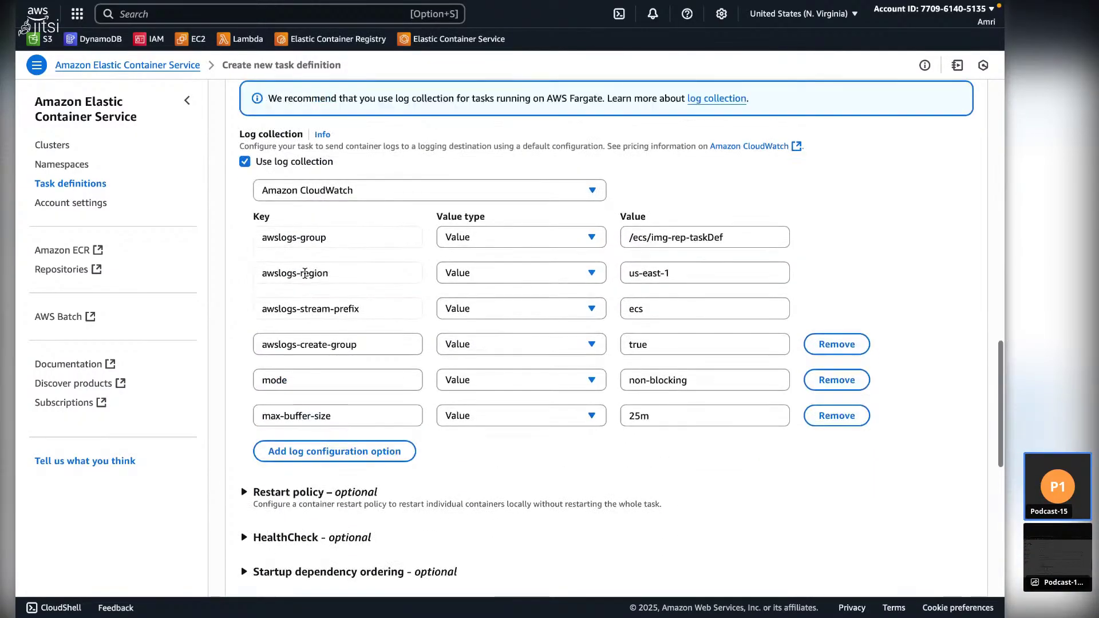
pyautogui.scroll(-1, 305, 273)
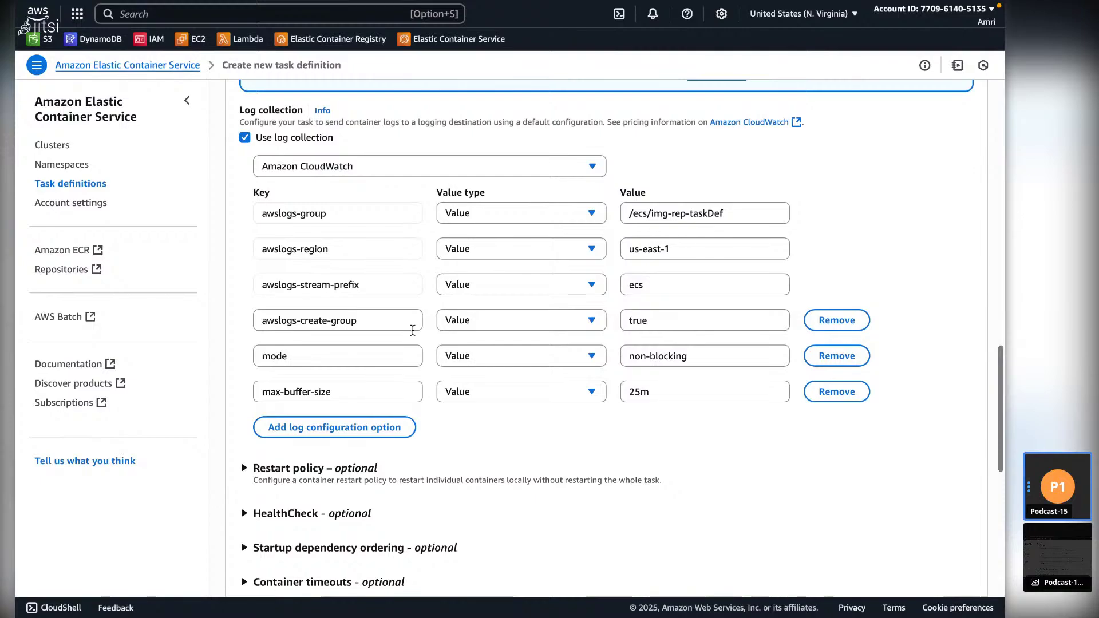
pyautogui.scroll(-12, 385, 241)
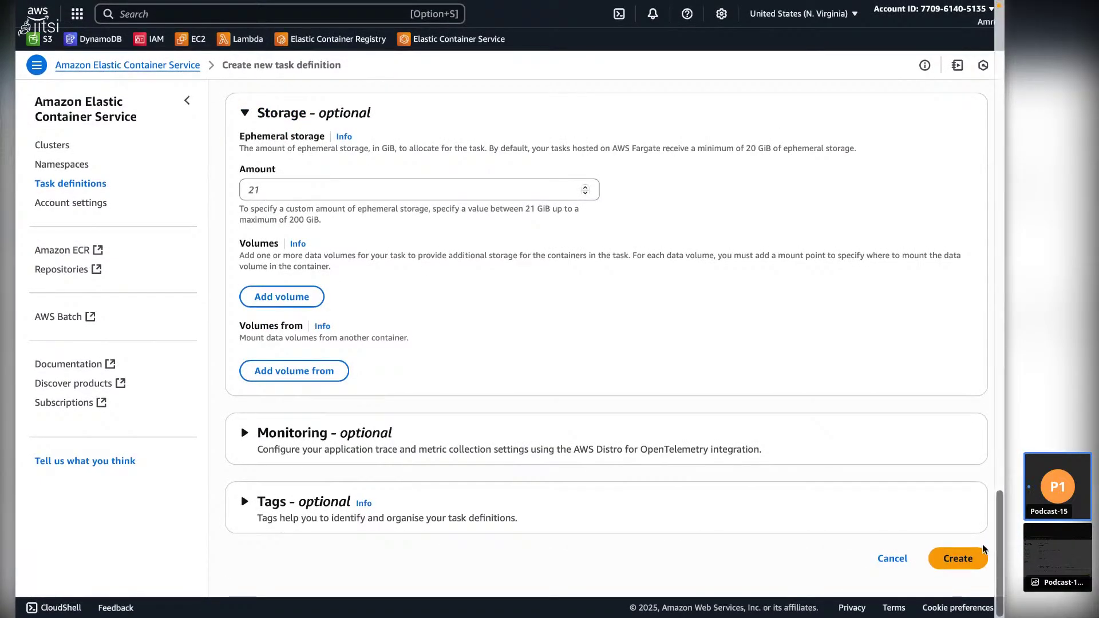
pyautogui.click(960, 554)
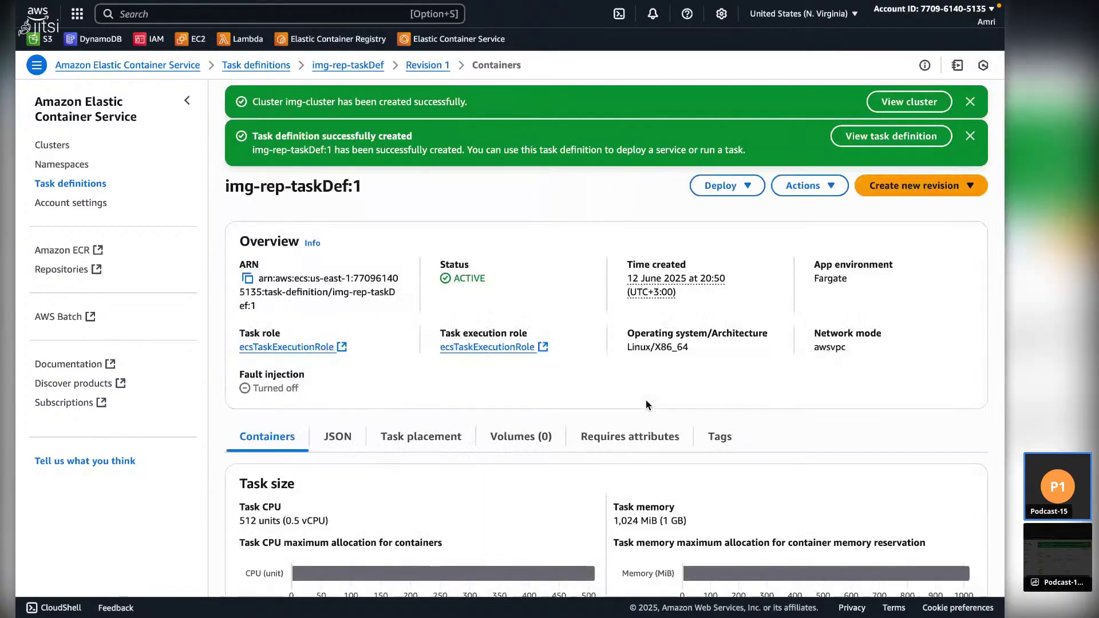
# - Review the overview of img-rep-taskDef:1 and start creating a service from it
pyautogui.scroll(-2, 484, 283)
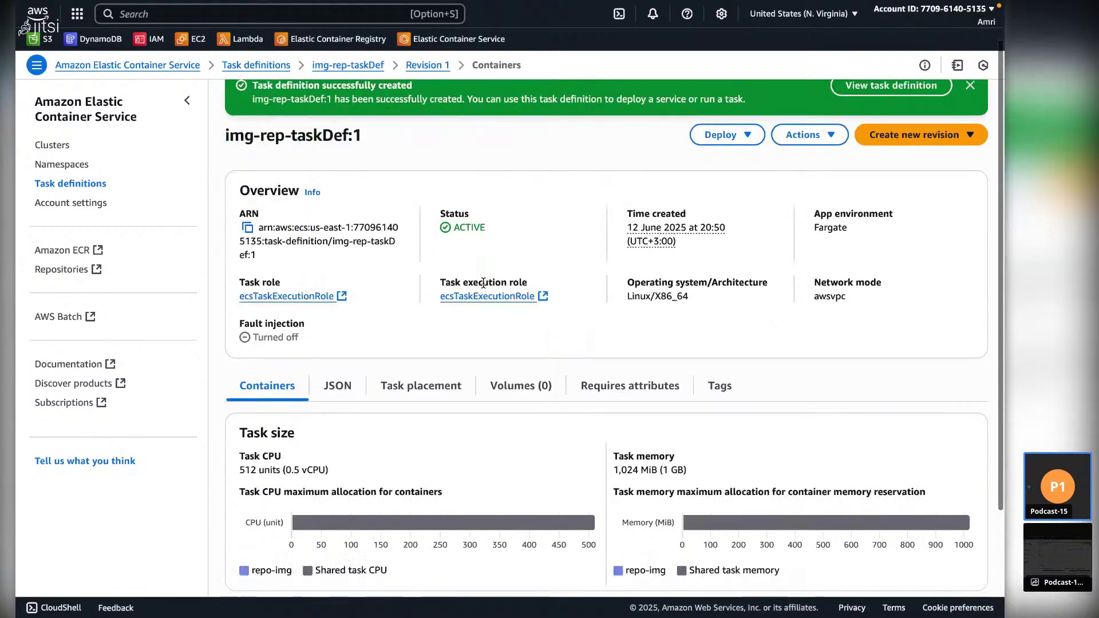
pyautogui.scroll(2, 484, 287)
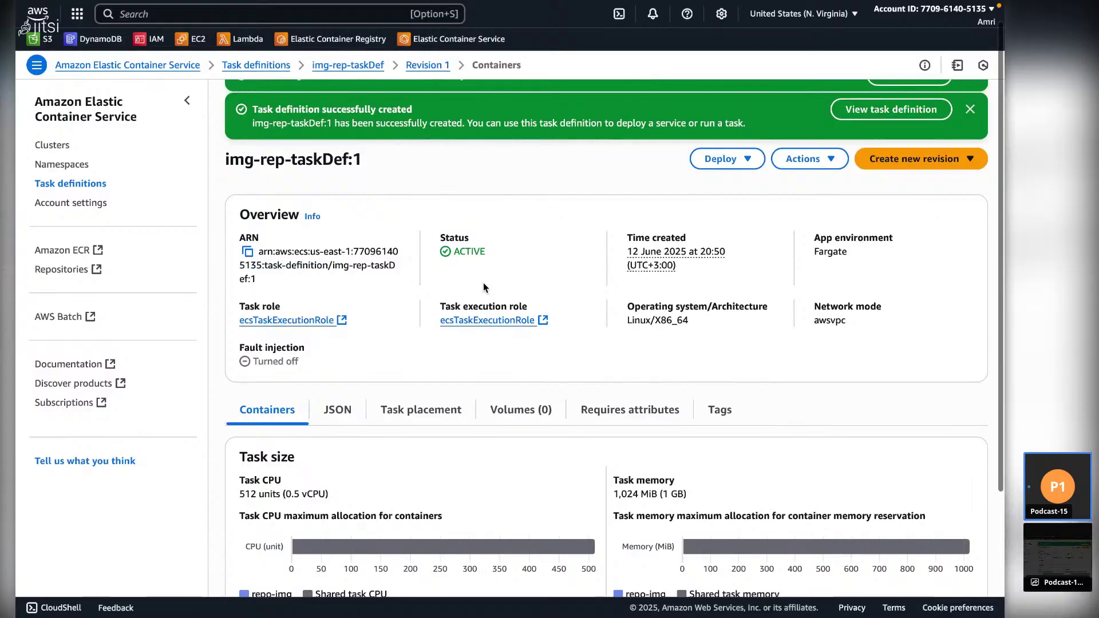
pyautogui.click(731, 186)
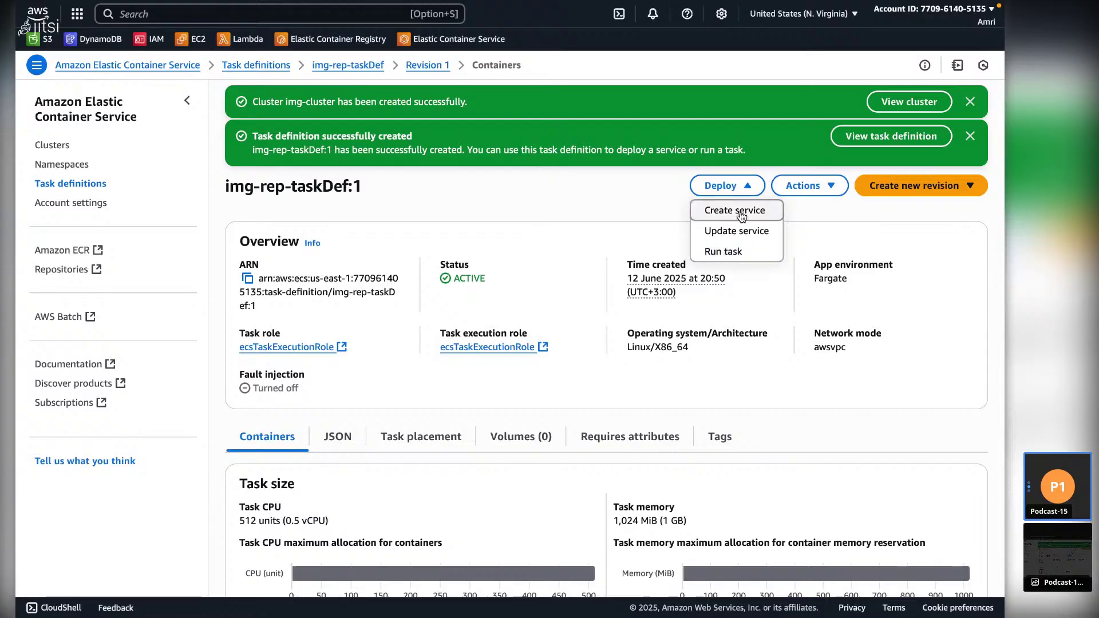
pyautogui.click(741, 212)
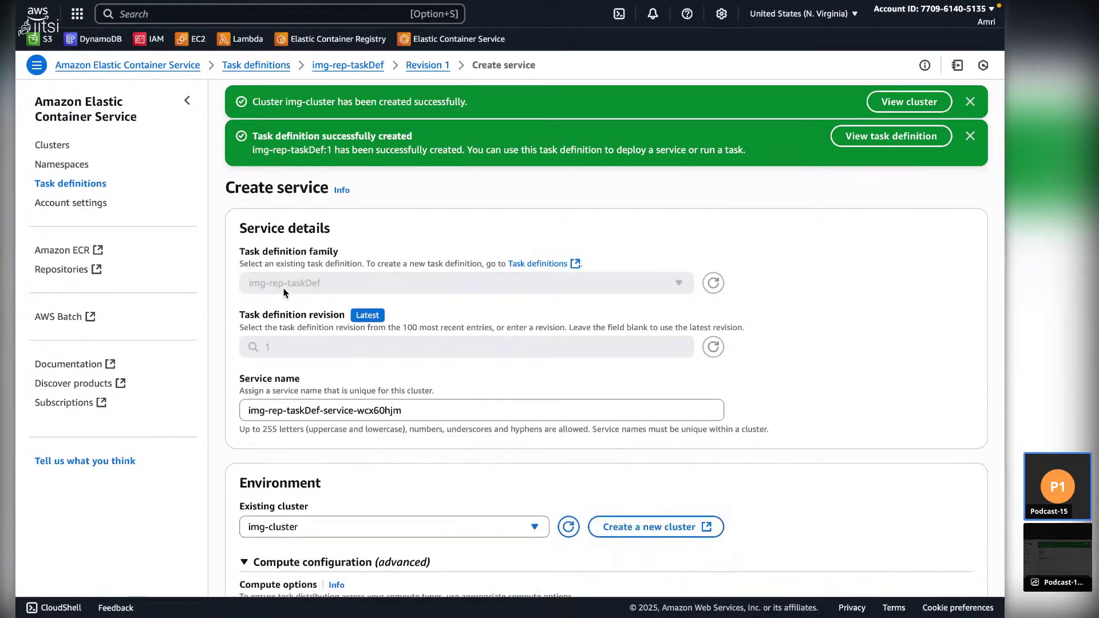
# - Review the service name, cluster and FARGATE capacity provider strategy, and read the help on the Base and Weight settings
pyautogui.scroll(-2, 321, 287)
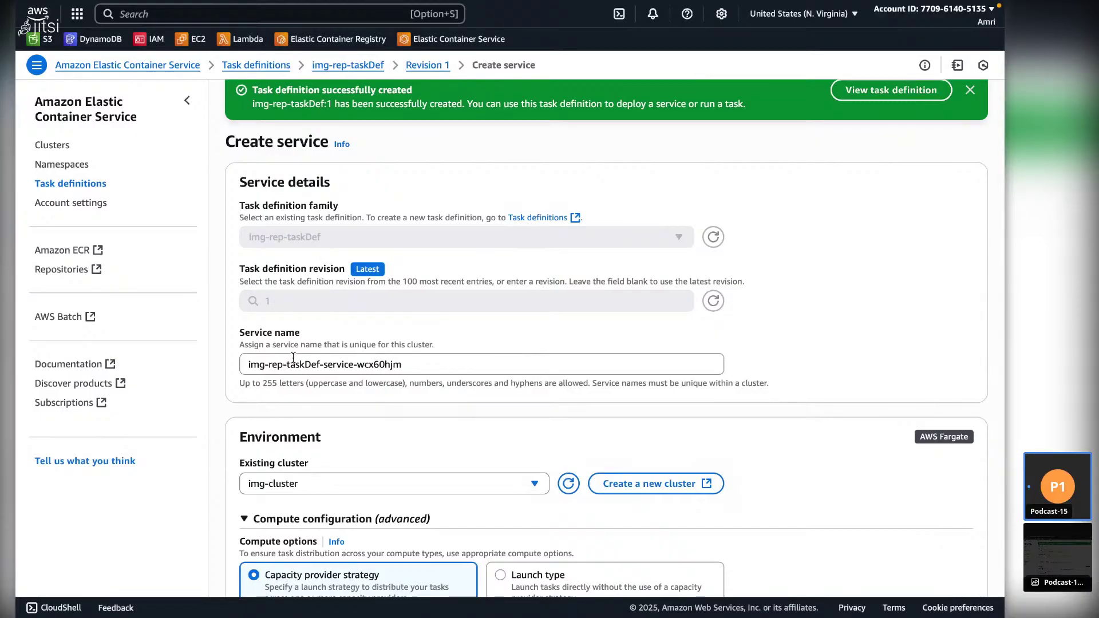
pyautogui.scroll(-3, 312, 321)
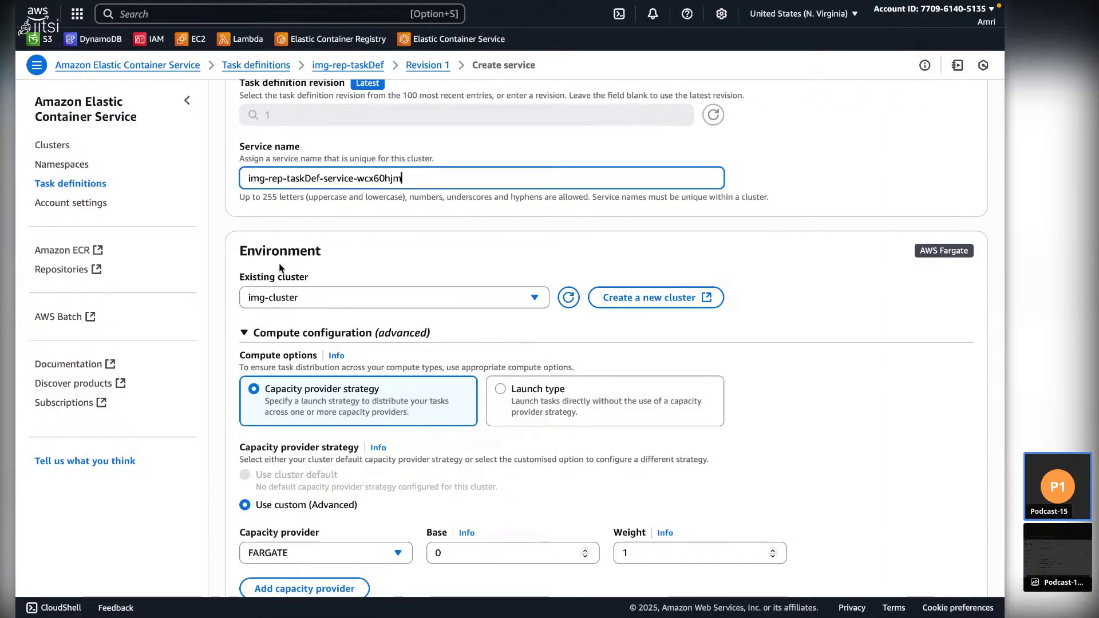
pyautogui.scroll(-3, 346, 335)
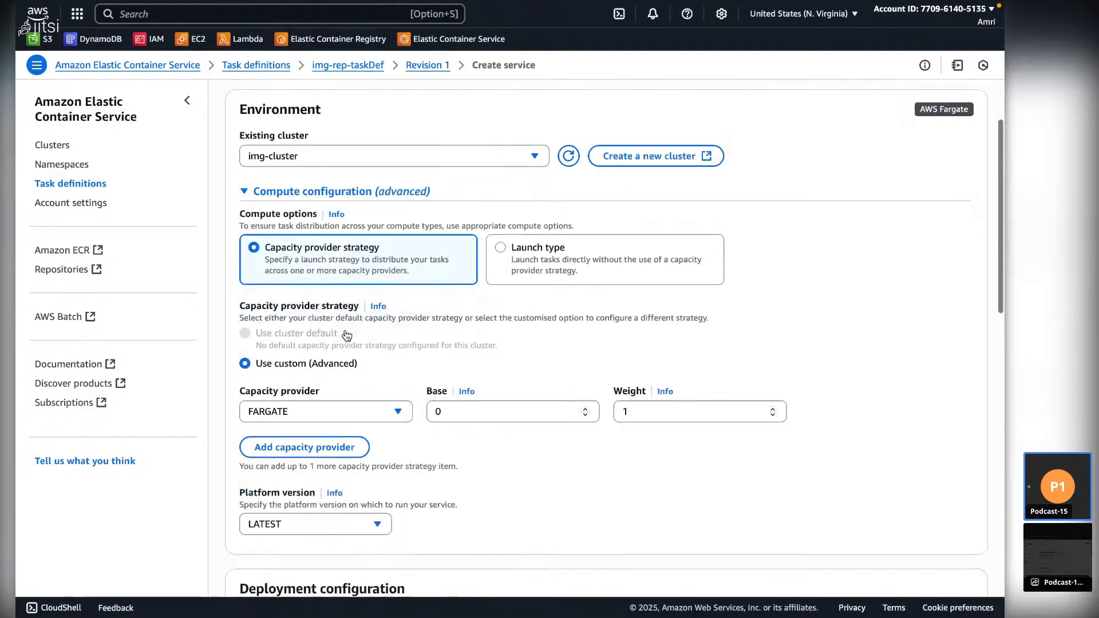
pyautogui.scroll(-2, 346, 335)
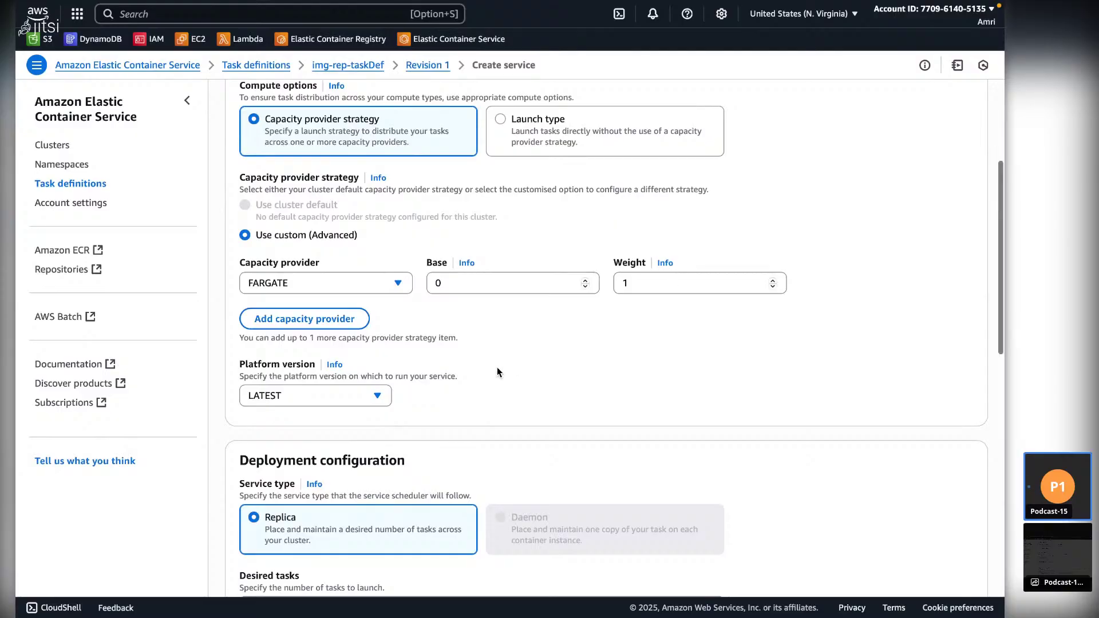
pyautogui.scroll(-2, 497, 371)
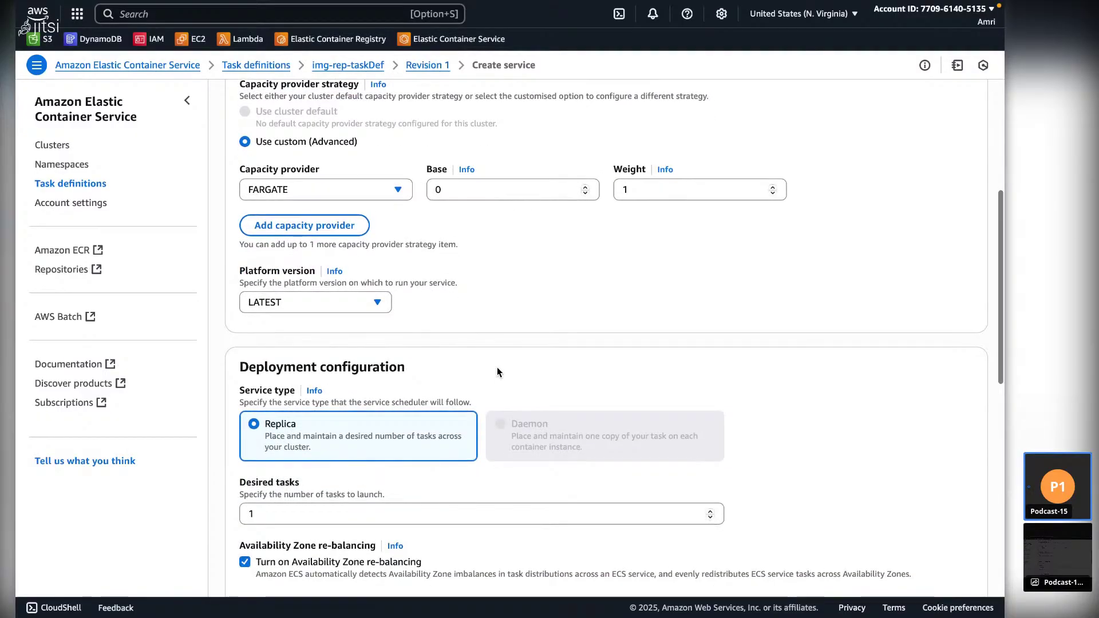
pyautogui.scroll(1, 496, 371)
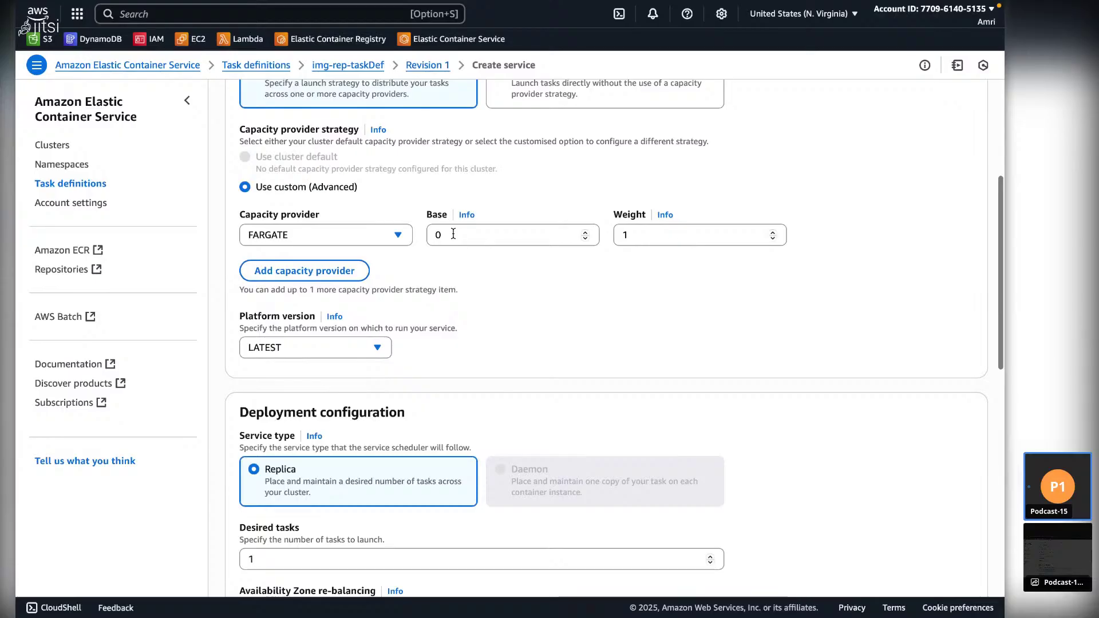
pyautogui.click(467, 215)
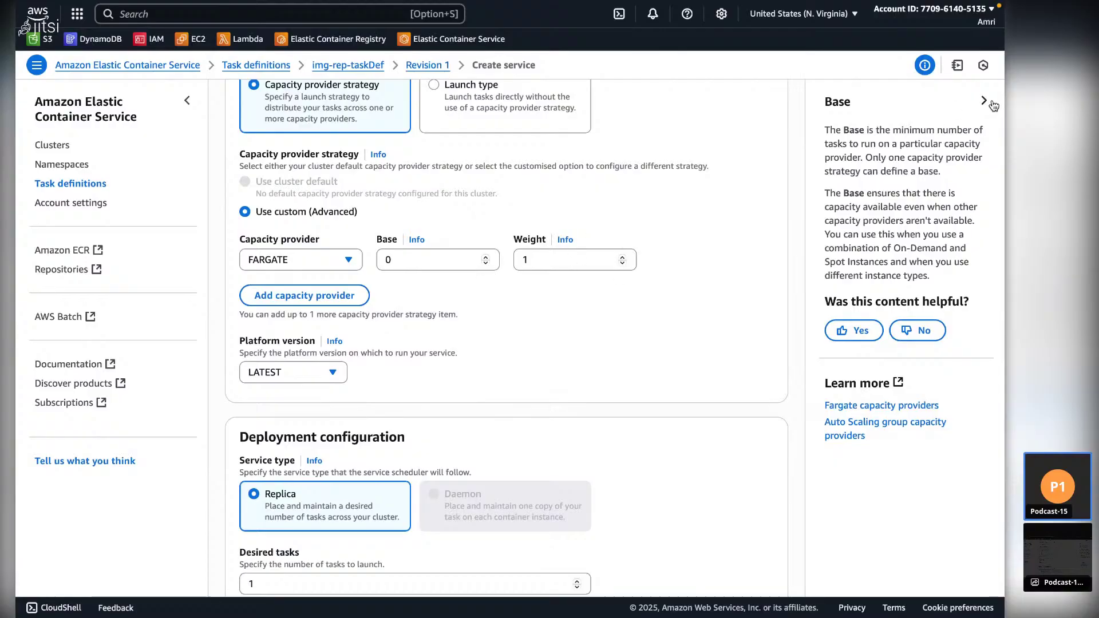
pyautogui.click(565, 239)
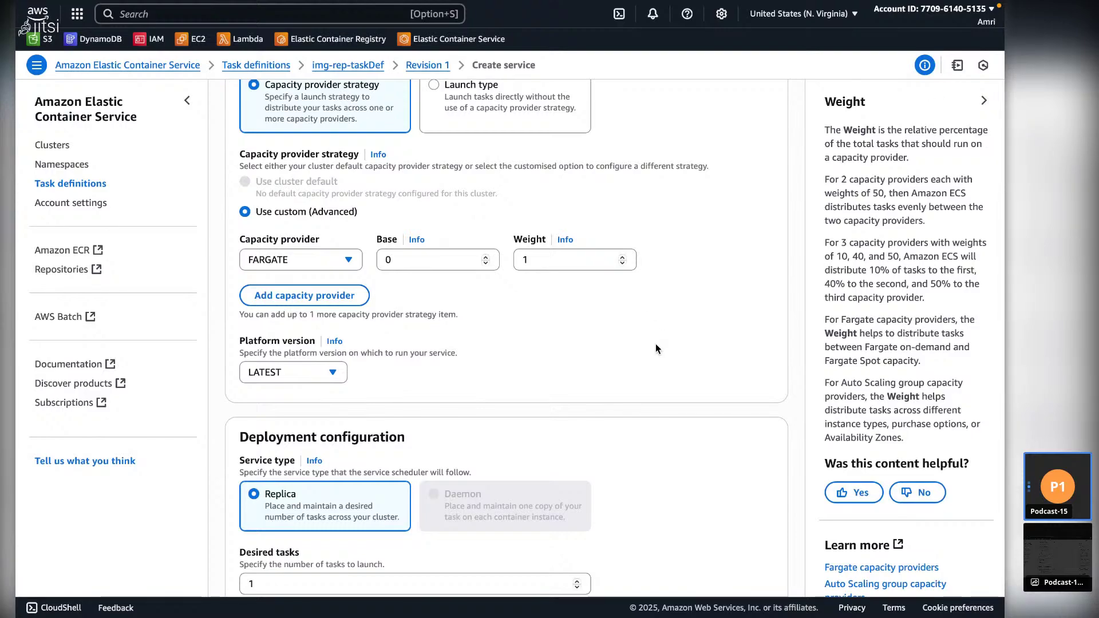
pyautogui.scroll(-2, 656, 348)
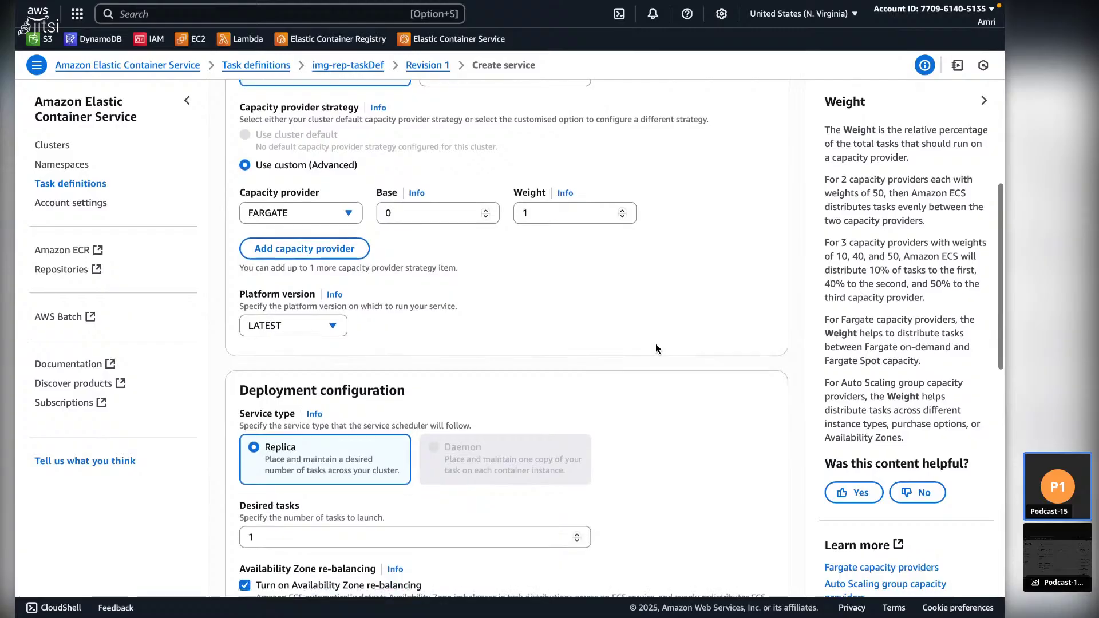
pyautogui.click(984, 97)
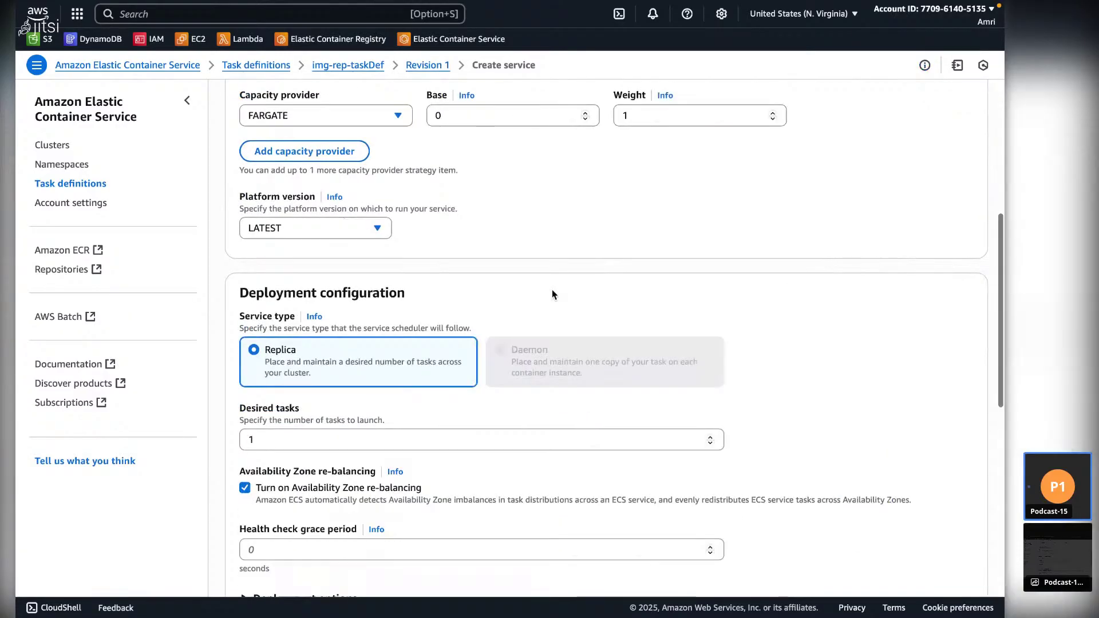
# - Create the service on img-cluster with the Replica type, one desired task and the remaining default settings
pyautogui.scroll(-1, 553, 294)
pyautogui.scroll(-3, 552, 292)
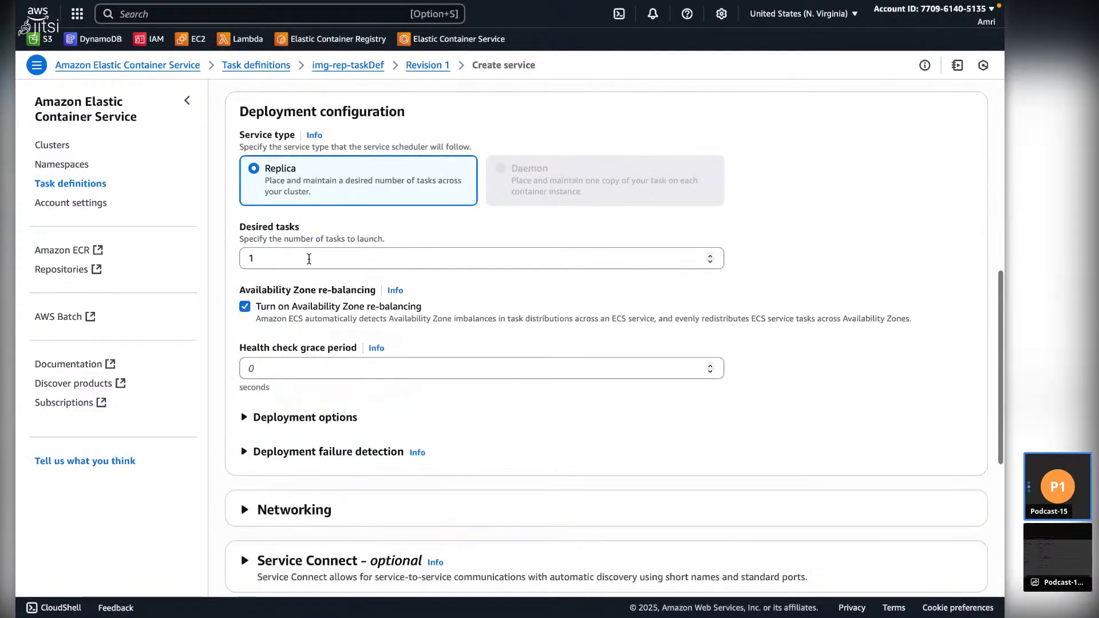
pyautogui.scroll(-1, 281, 367)
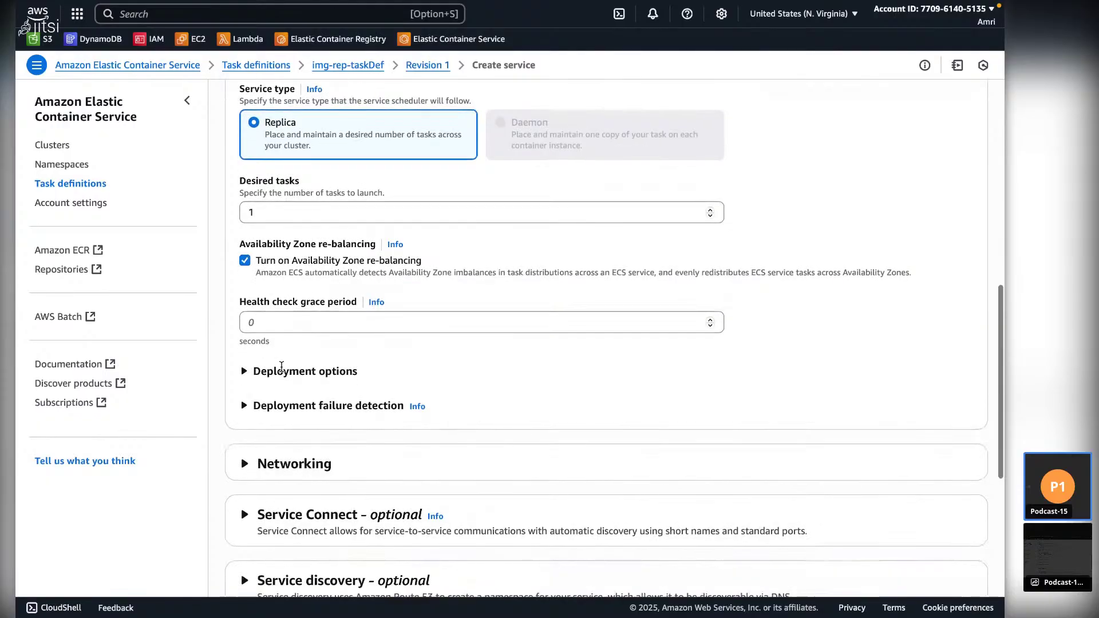
pyautogui.scroll(1, 281, 371)
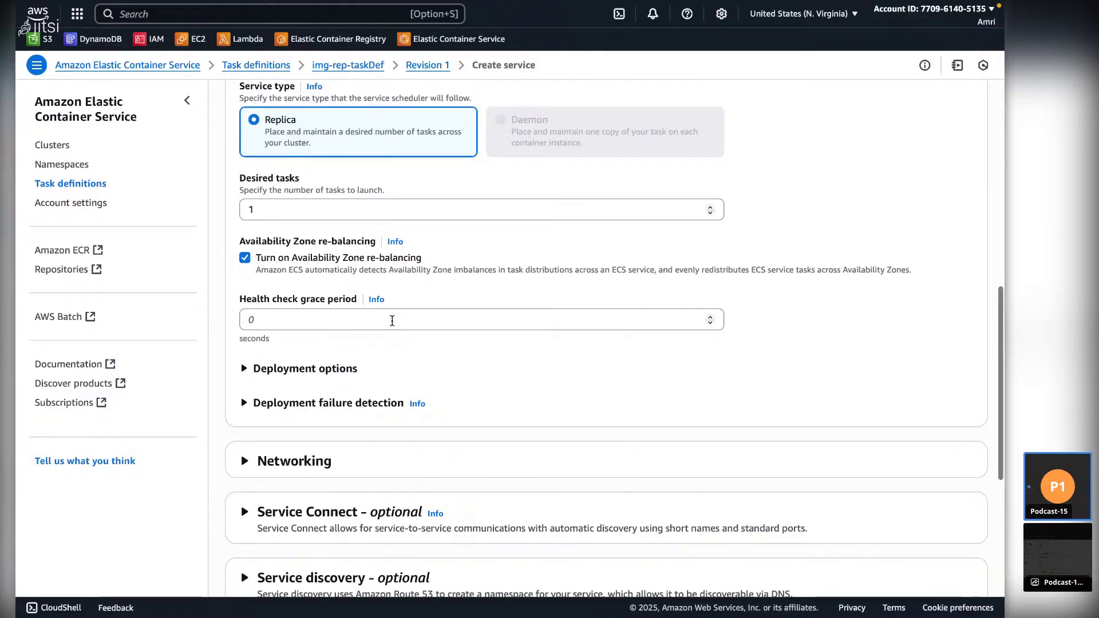
pyautogui.scroll(-1, 392, 321)
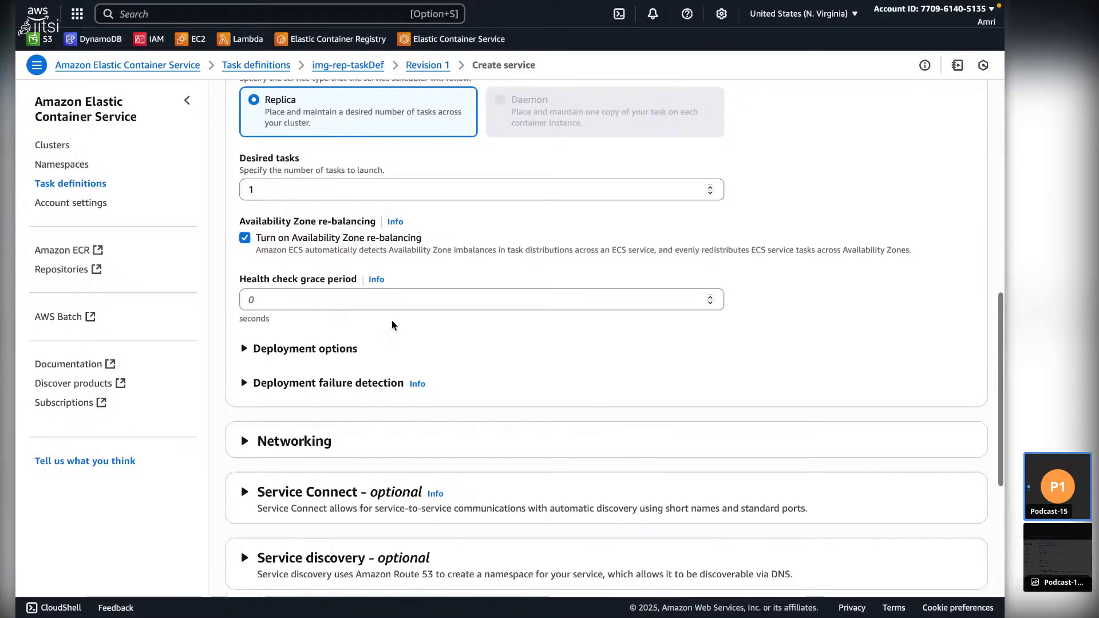
pyautogui.scroll(-8, 392, 326)
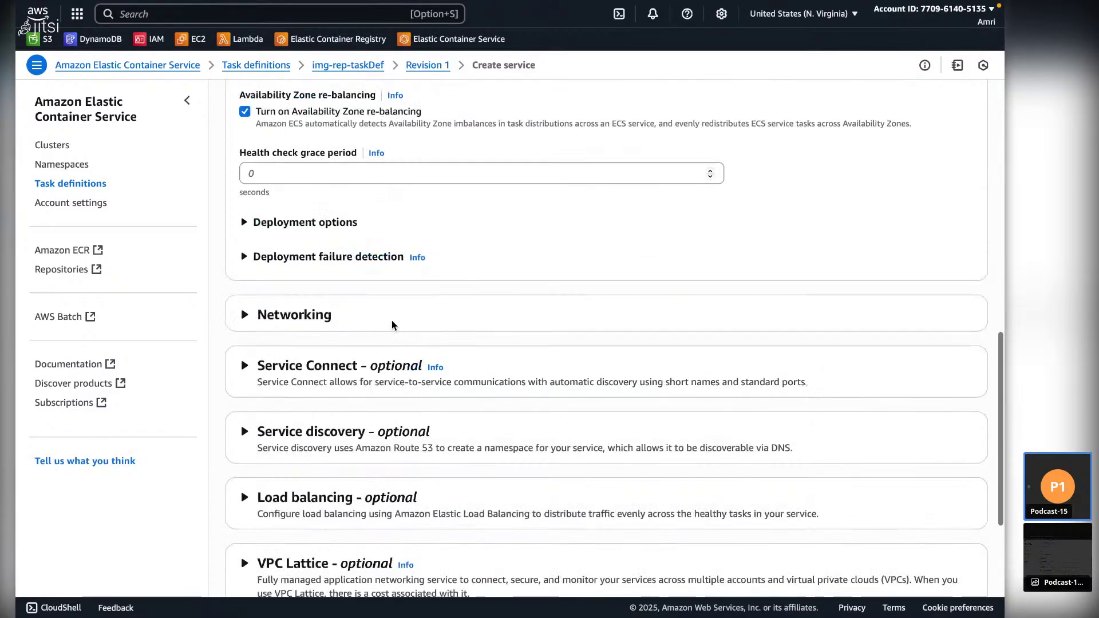
pyautogui.click(956, 559)
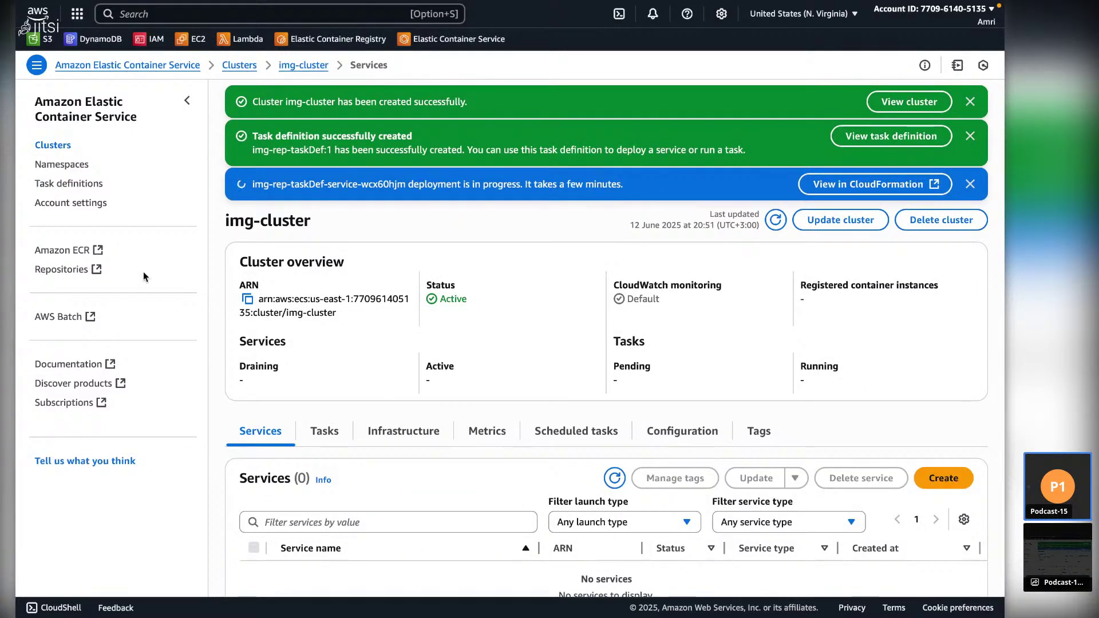
# - Check the cluster list and the revisions of the img-rep-taskDef task definition, and return to the task definitions list
pyautogui.click(59, 146)
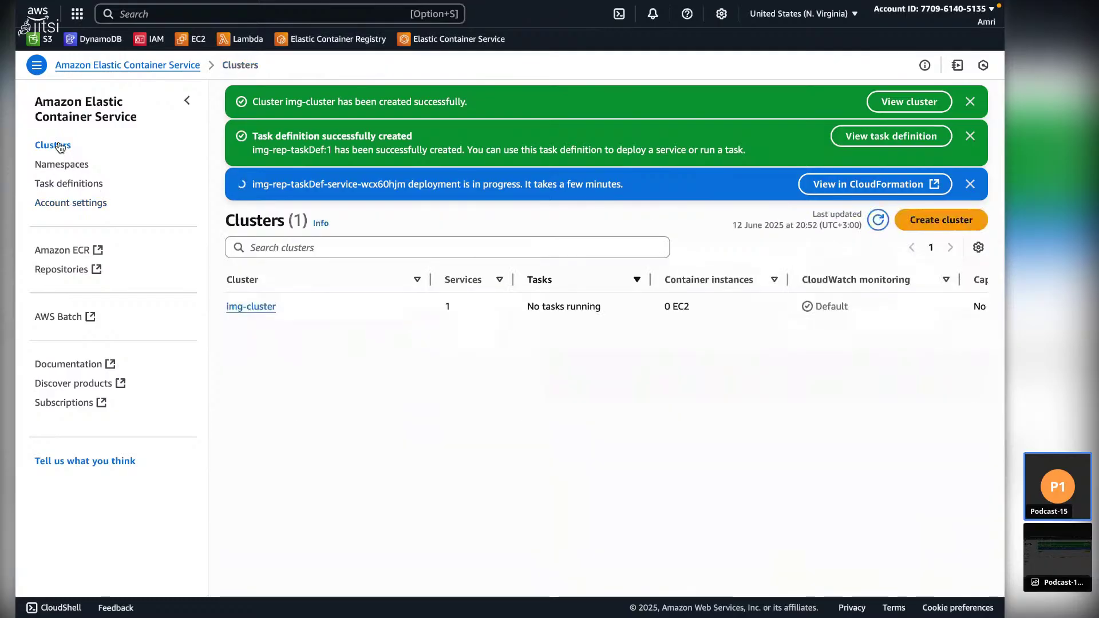
pyautogui.click(63, 184)
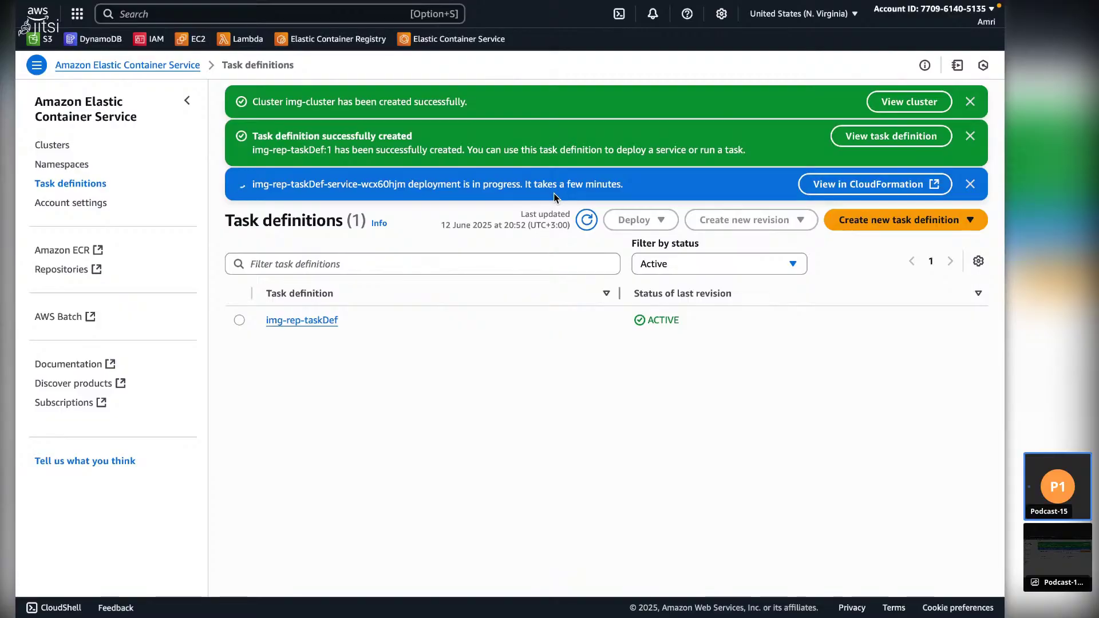
pyautogui.click(300, 324)
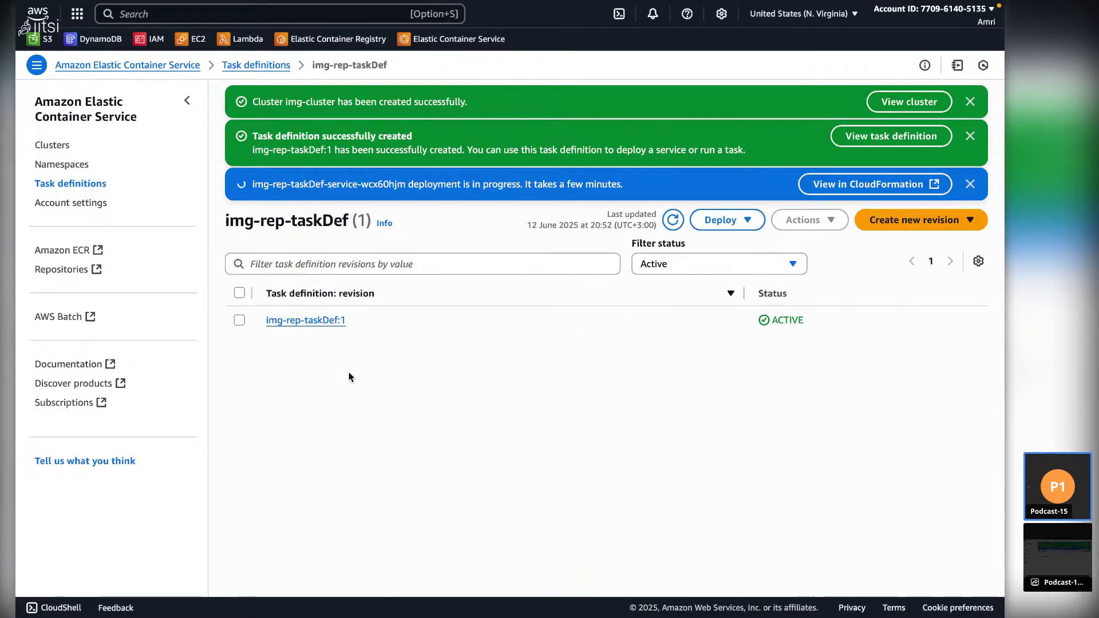
pyautogui.click(74, 182)
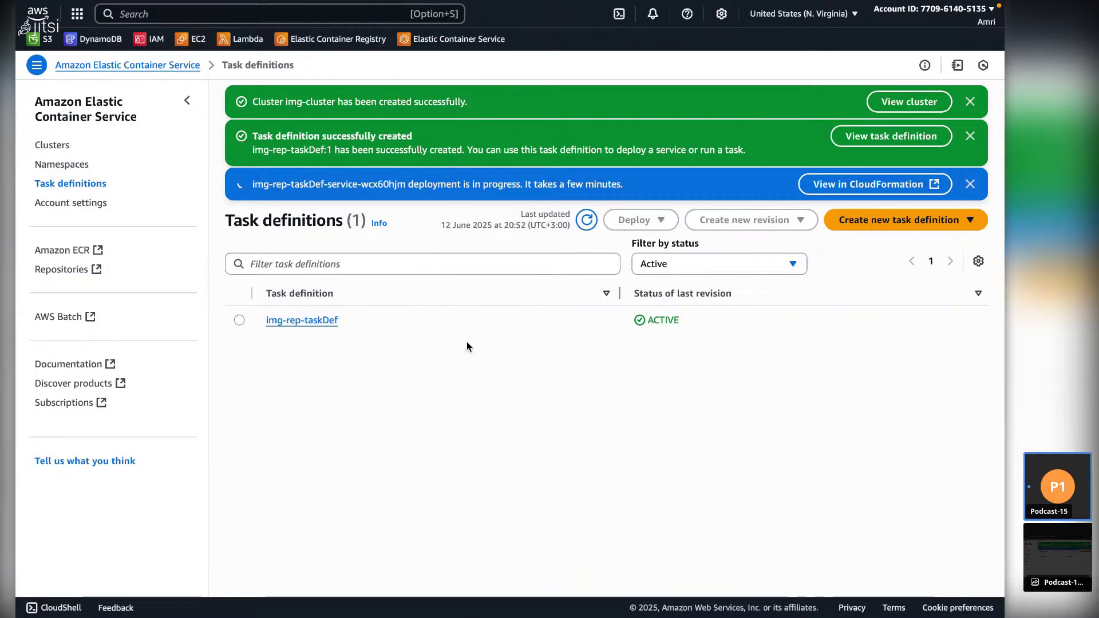
# - Switch to the Codespaces editor and review the Dockerfile's EXPOSE 8501 line and Streamlit run command above the push output
pyautogui.hotkey('ctrl', 'Left')
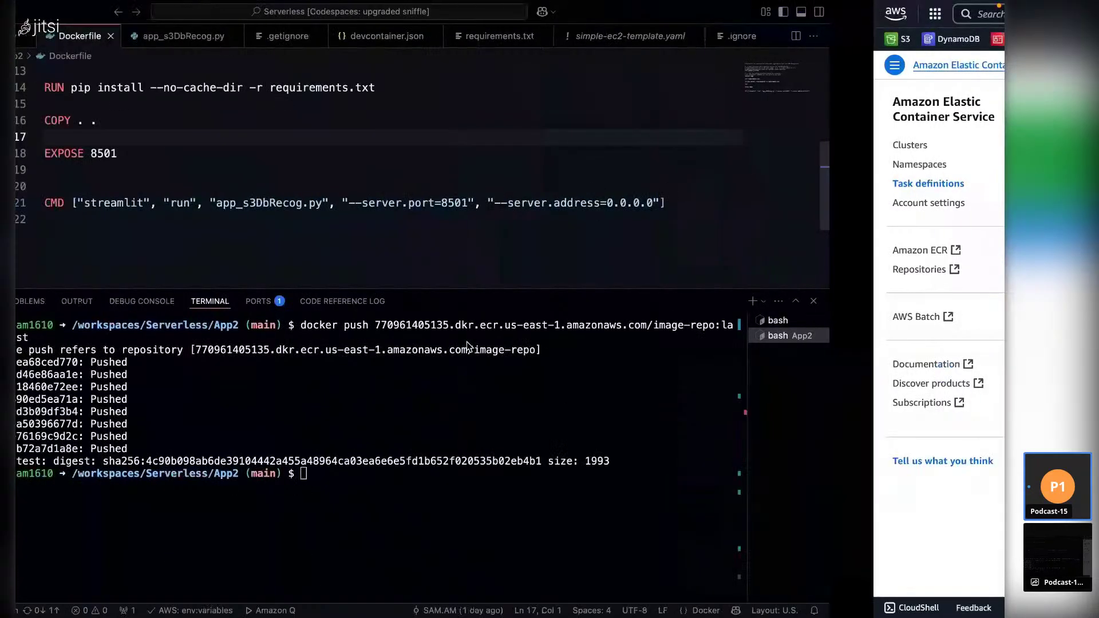
pyautogui.moveTo(381, 287); pyautogui.dragTo(381, 332)
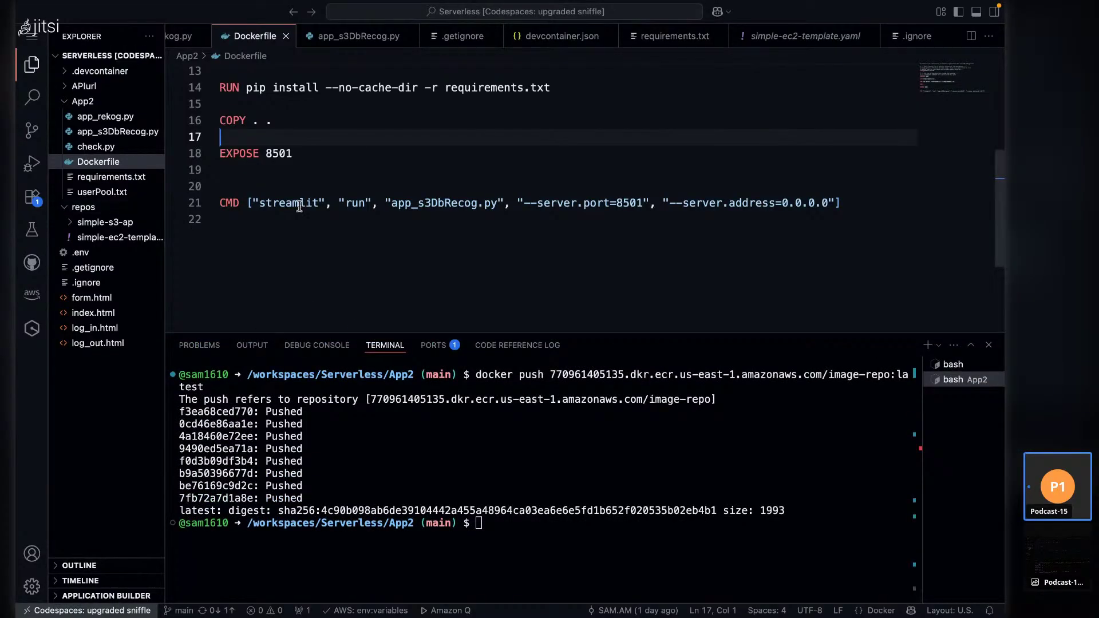
pyautogui.scroll(1, 299, 206)
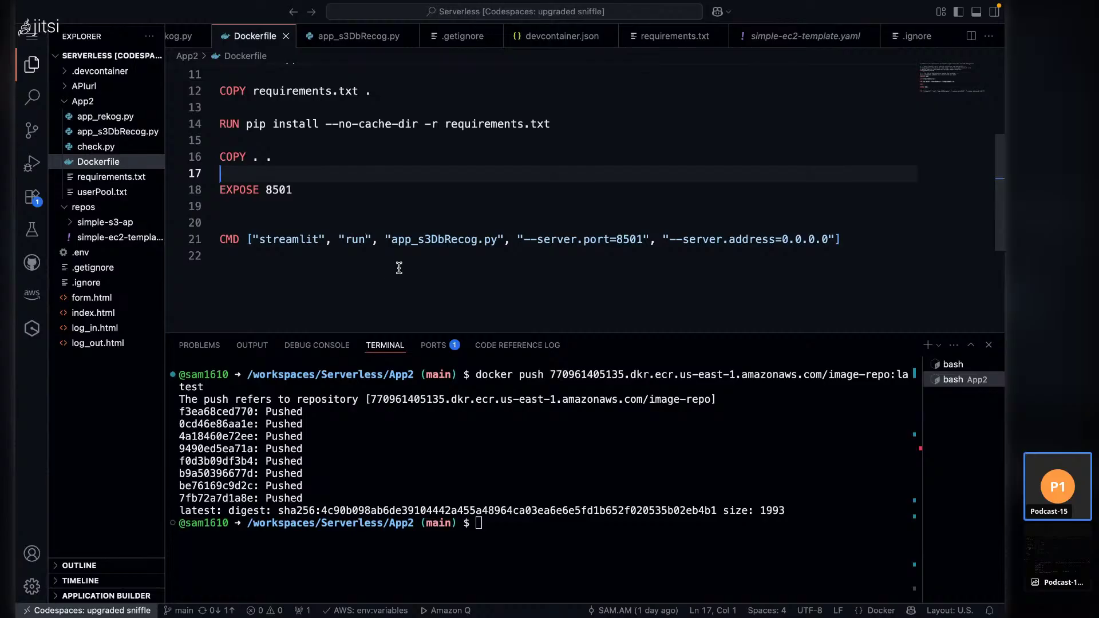
pyautogui.scroll(-1, 399, 270)
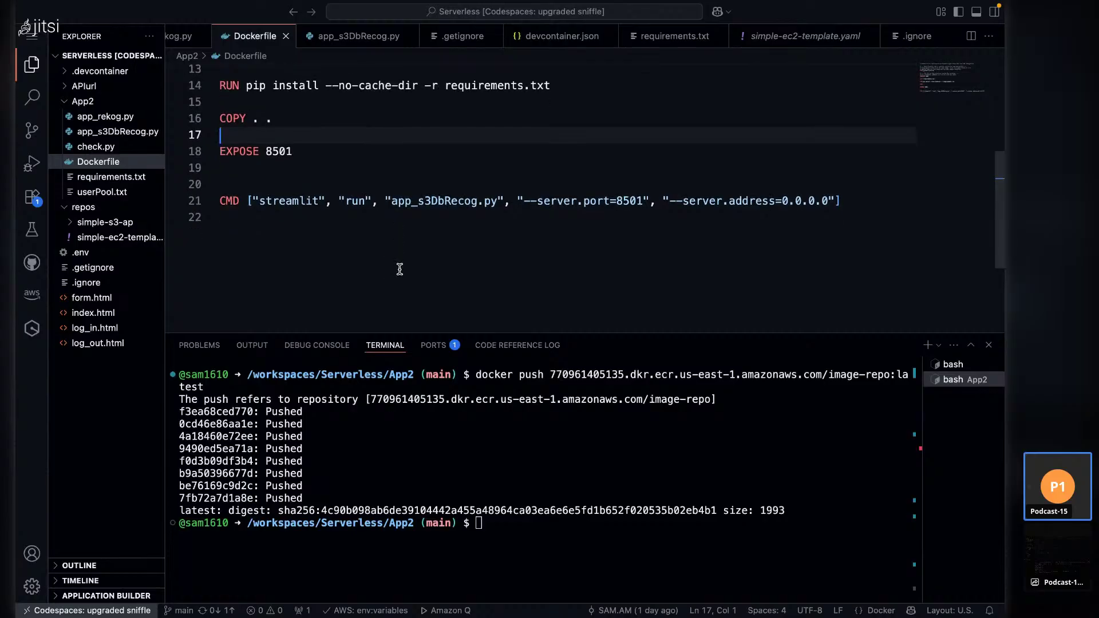
pyautogui.click(410, 329)
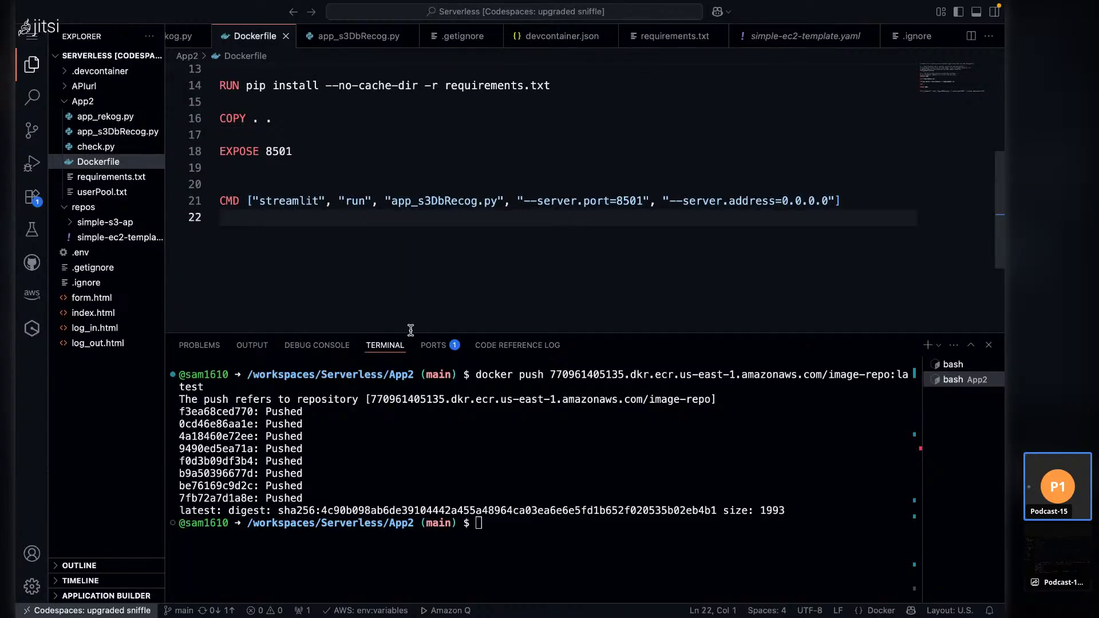
pyautogui.moveTo(410, 331); pyautogui.dragTo(411, 245)
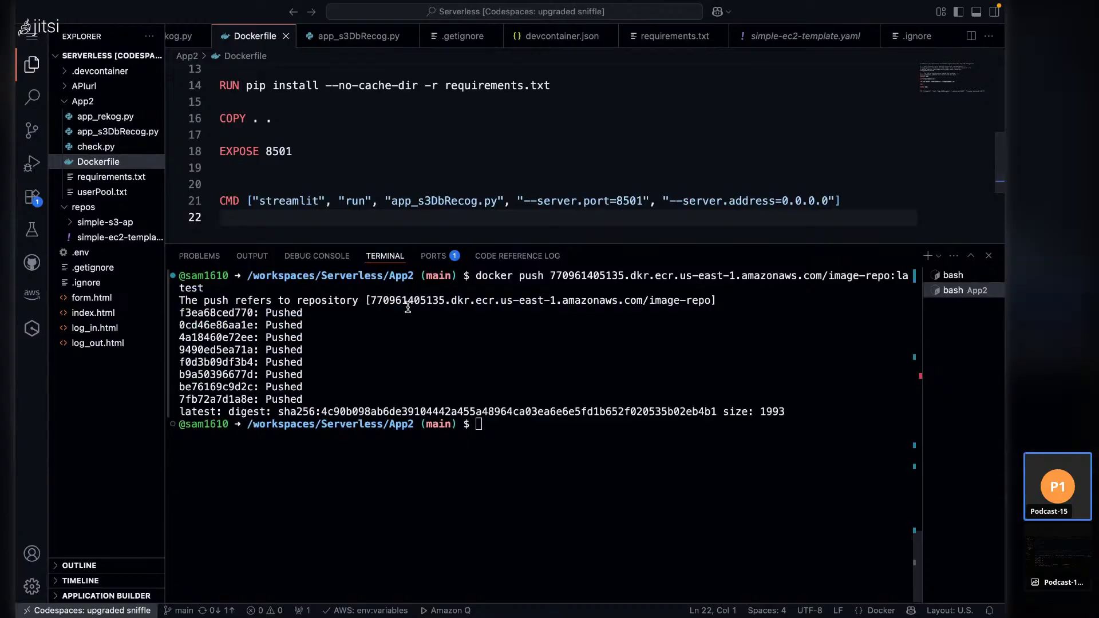
pyautogui.hotkey('ctrl', 'Right')
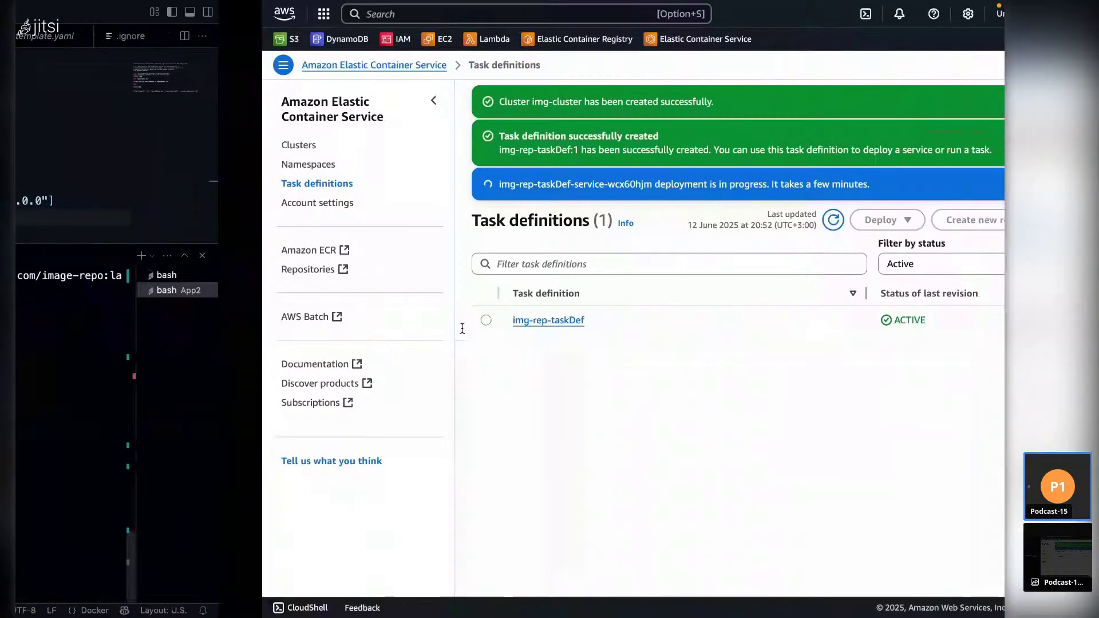
pyautogui.hotkey('ctrl', 'Left')
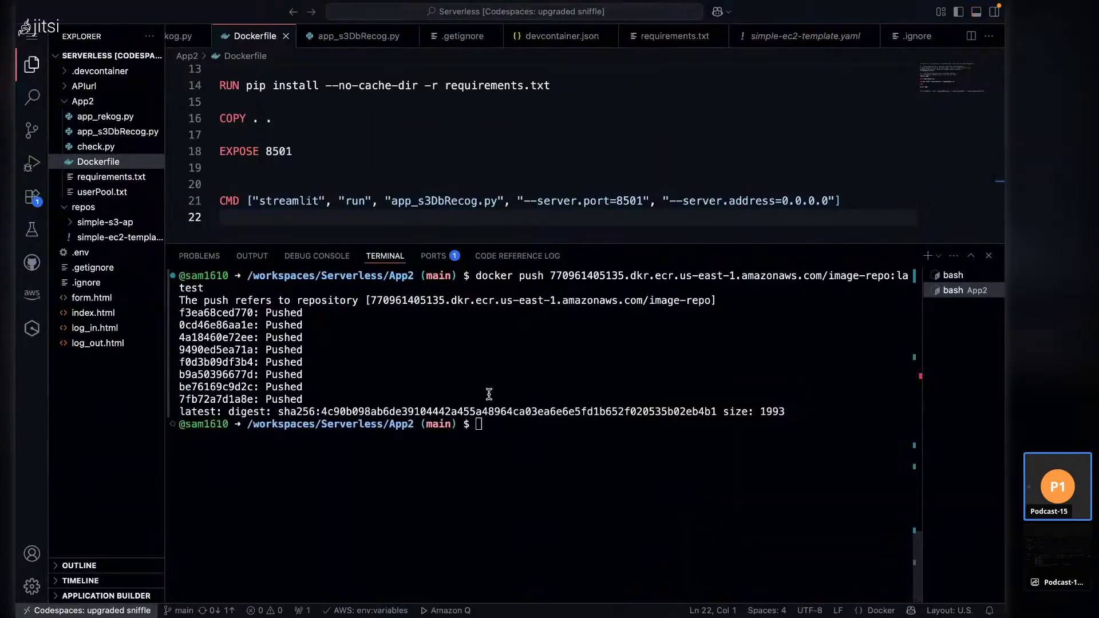
pyautogui.hotkey('ctrl', 'Right')
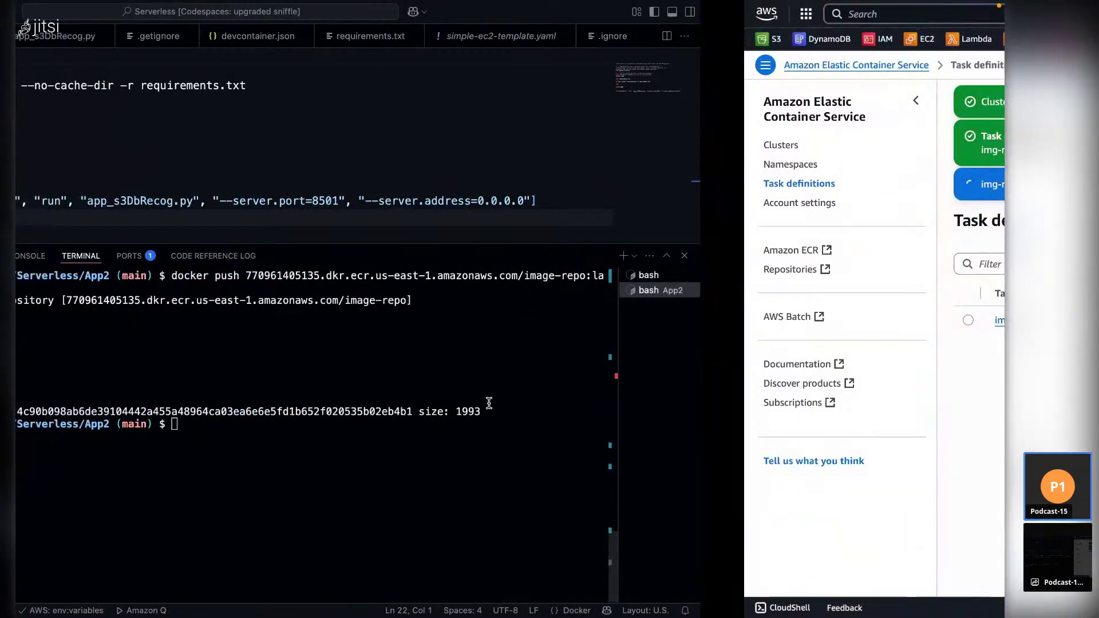
pyautogui.hotkey('ctrl', 'Left')
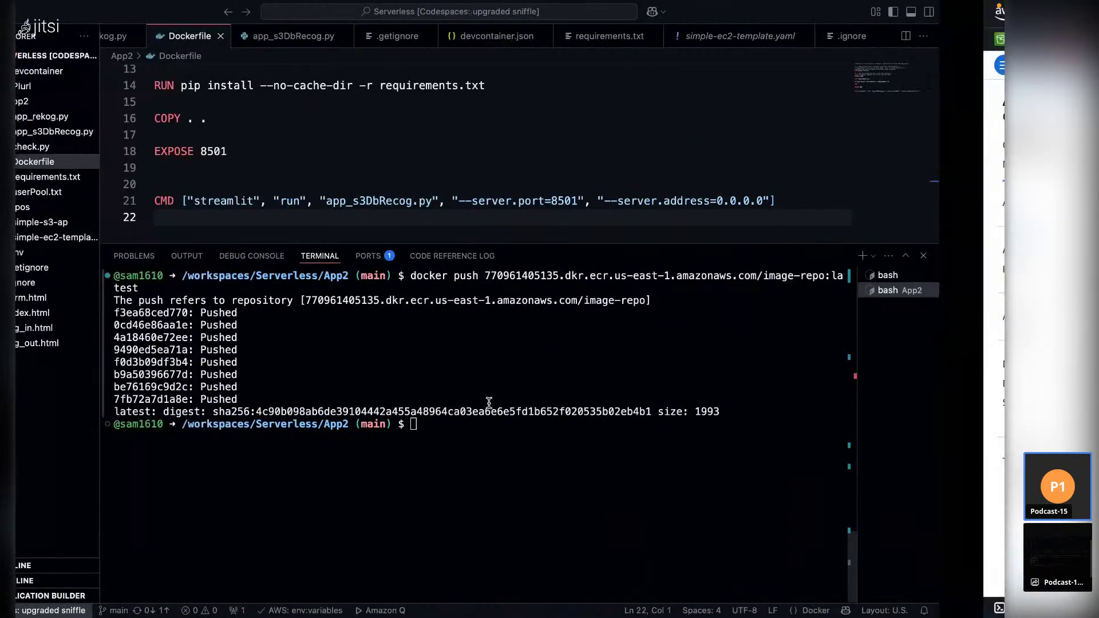
pyautogui.hotkey('ctrl', 'Right')
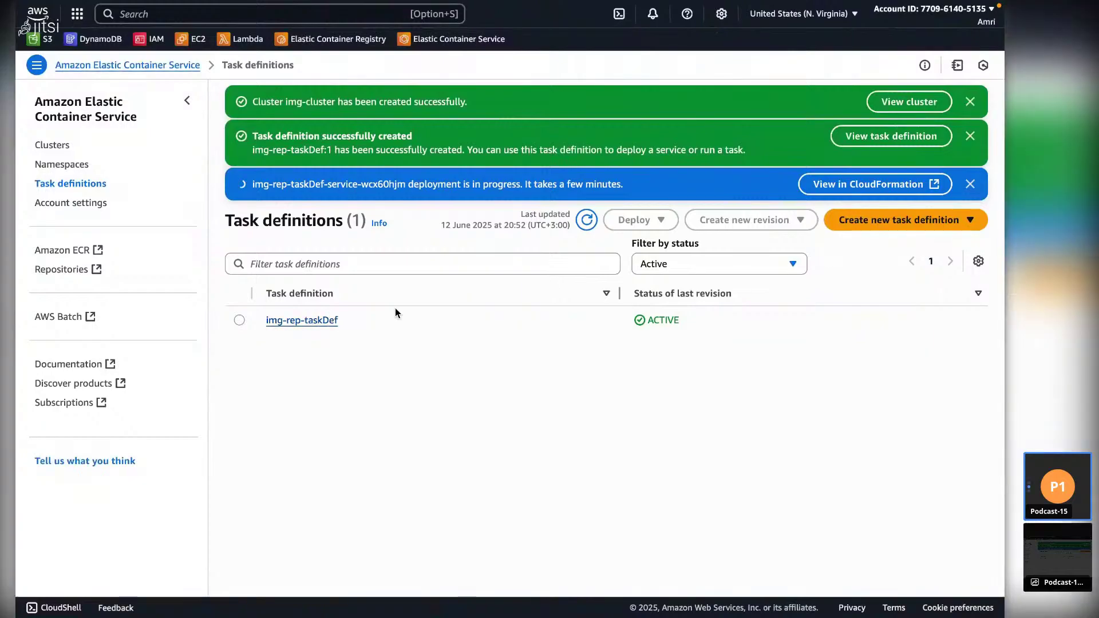
pyautogui.hotkey('ctrl', 'Left')
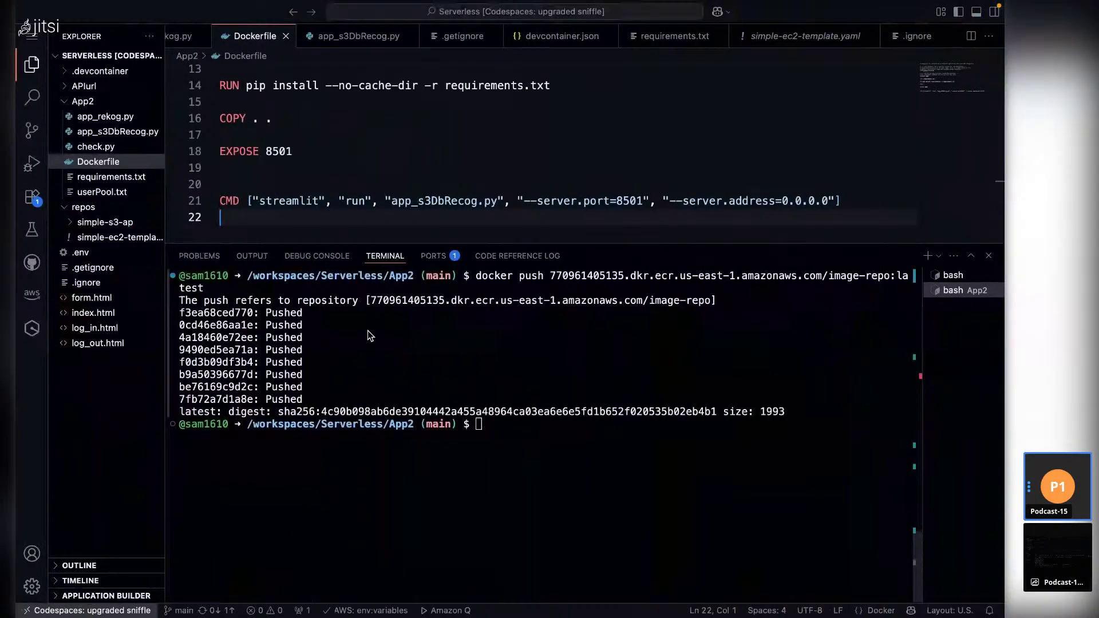
pyautogui.click(375, 330)
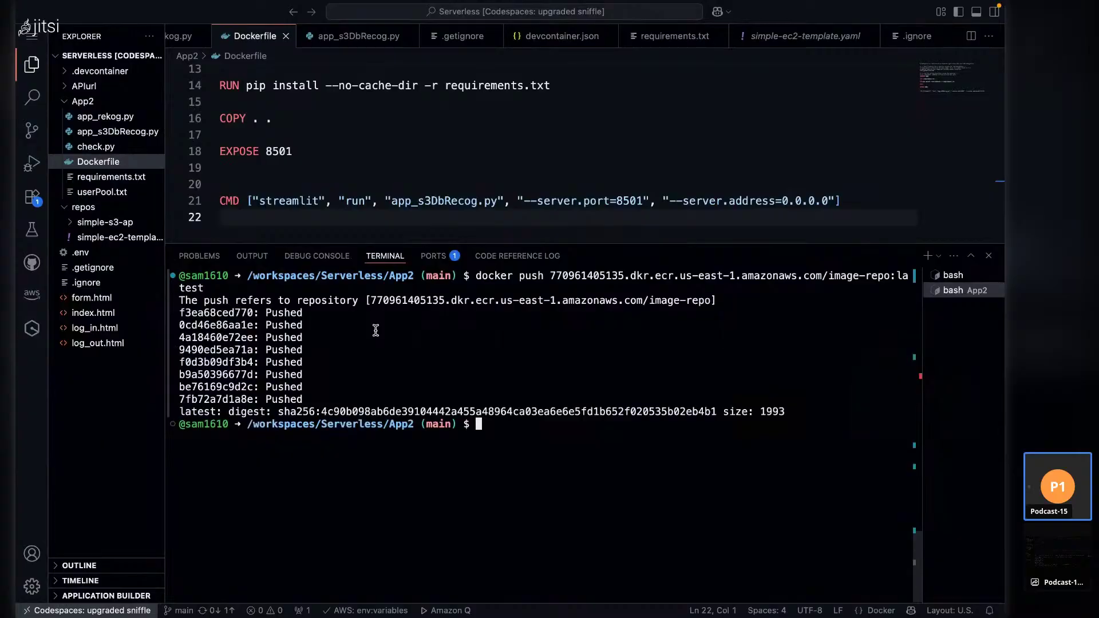
pyautogui.hotkey('ctrl', 'Right')
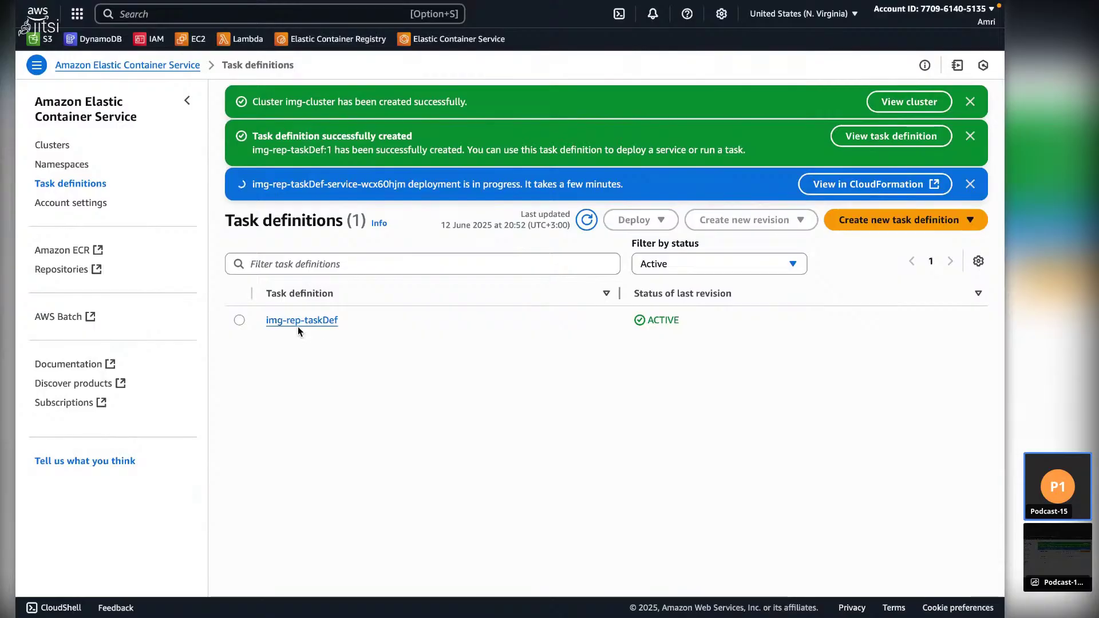
# - Check the images stored in the ECR repository image-repo and return to the ECS task definitions
pyautogui.moveTo(479, 1)
pyautogui.click(480, 62)
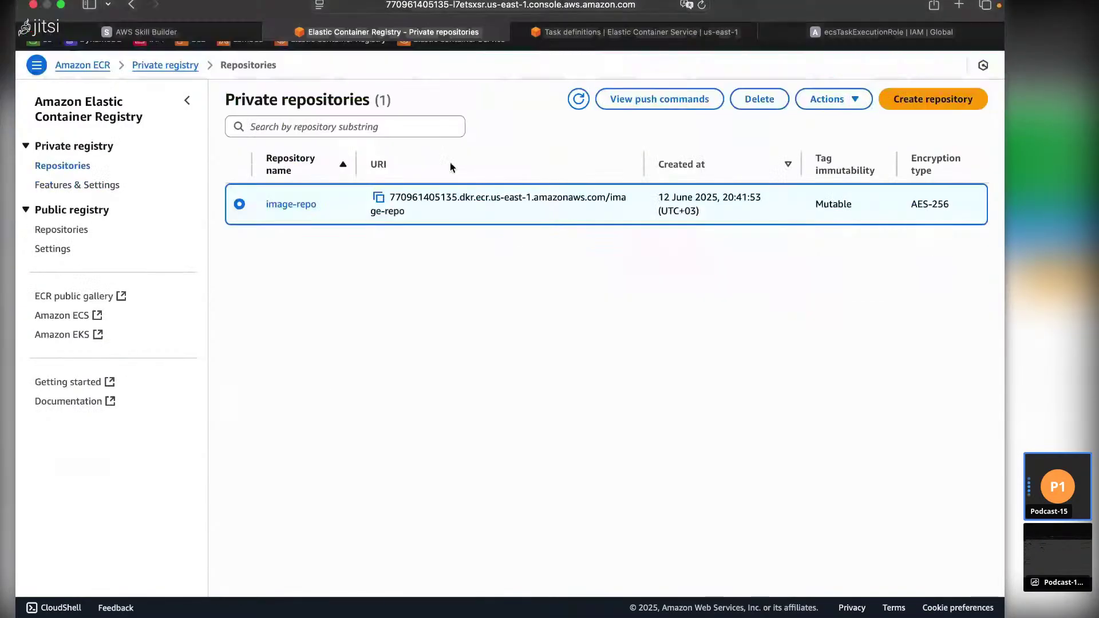
pyautogui.click(292, 205)
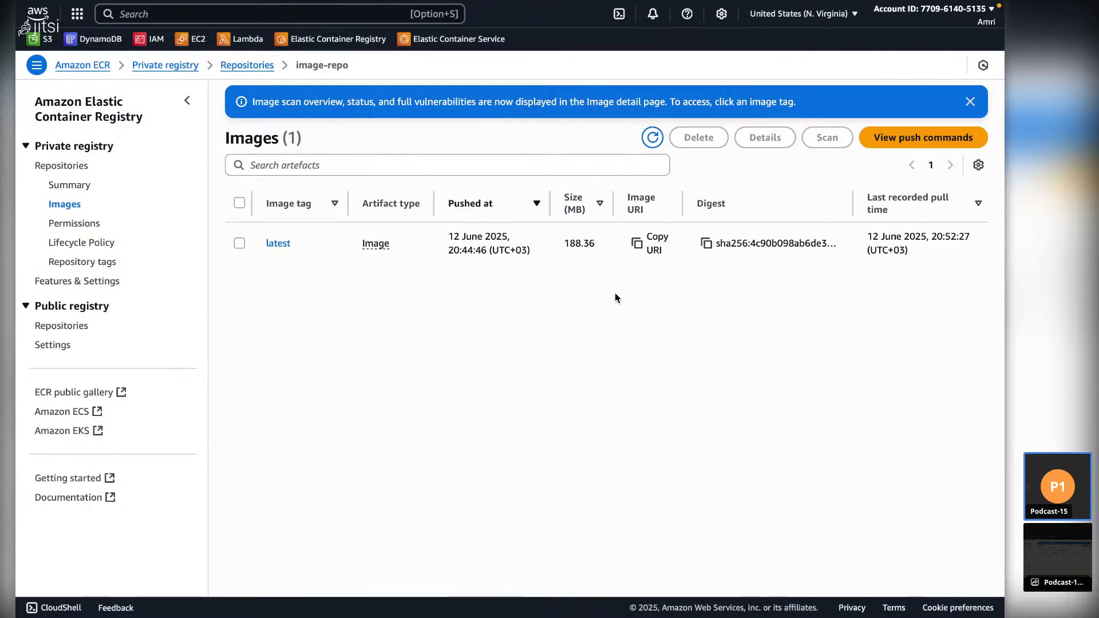
pyautogui.moveTo(590, 3)
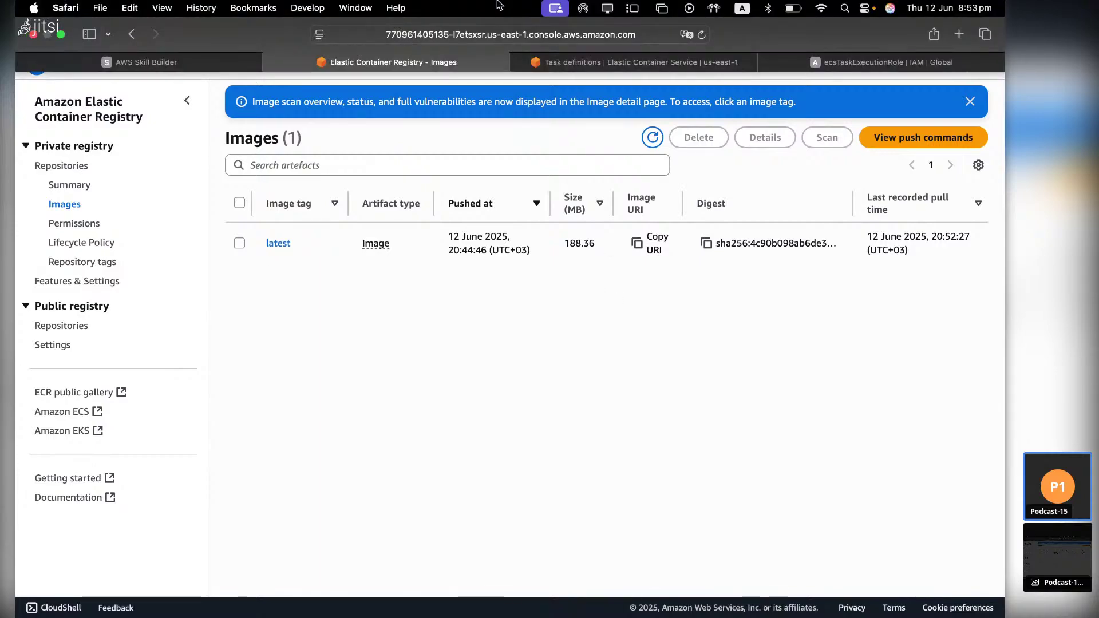
pyautogui.click(586, 59)
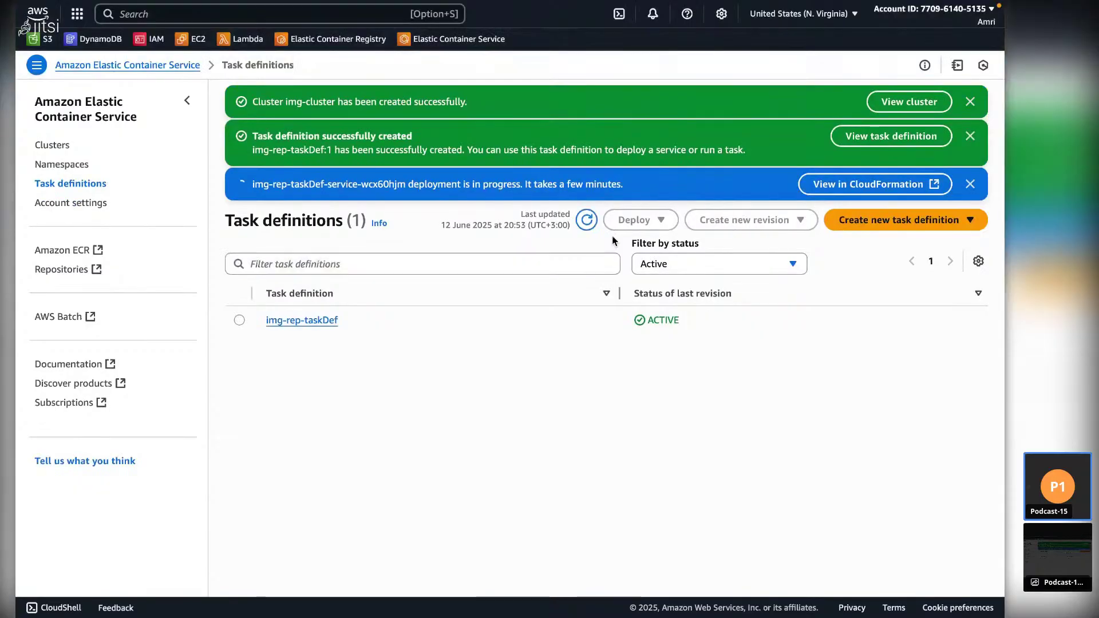
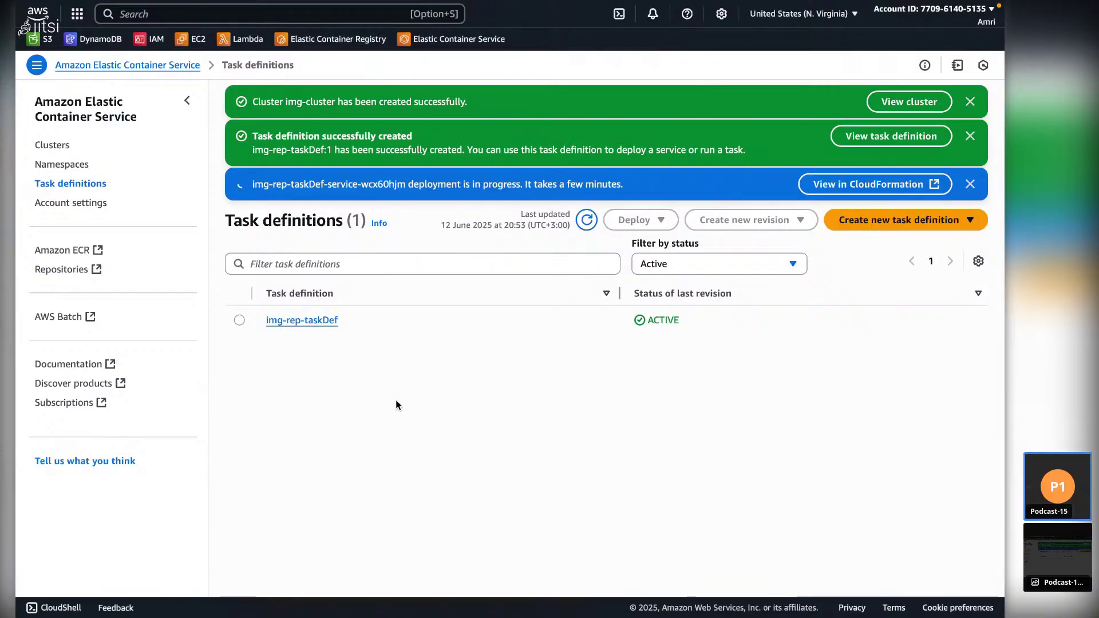
# - Check the revisions of img-rep-taskDef and open img-cluster from the cluster list
pyautogui.hotkey('ctrl', 'Left')
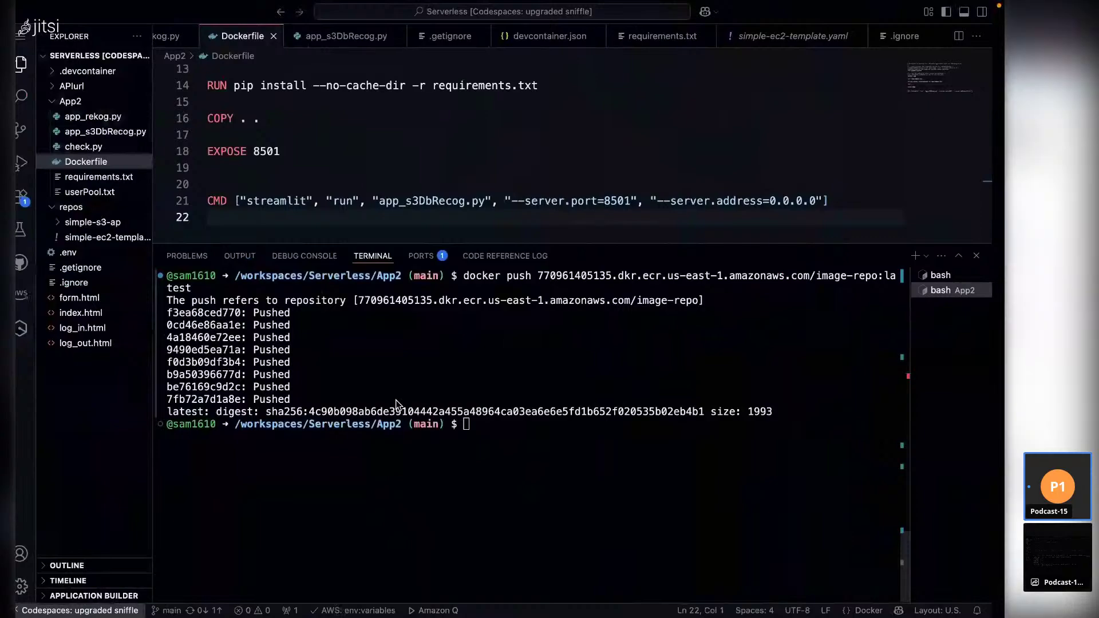
pyautogui.hotkey('ctrl', 'Right')
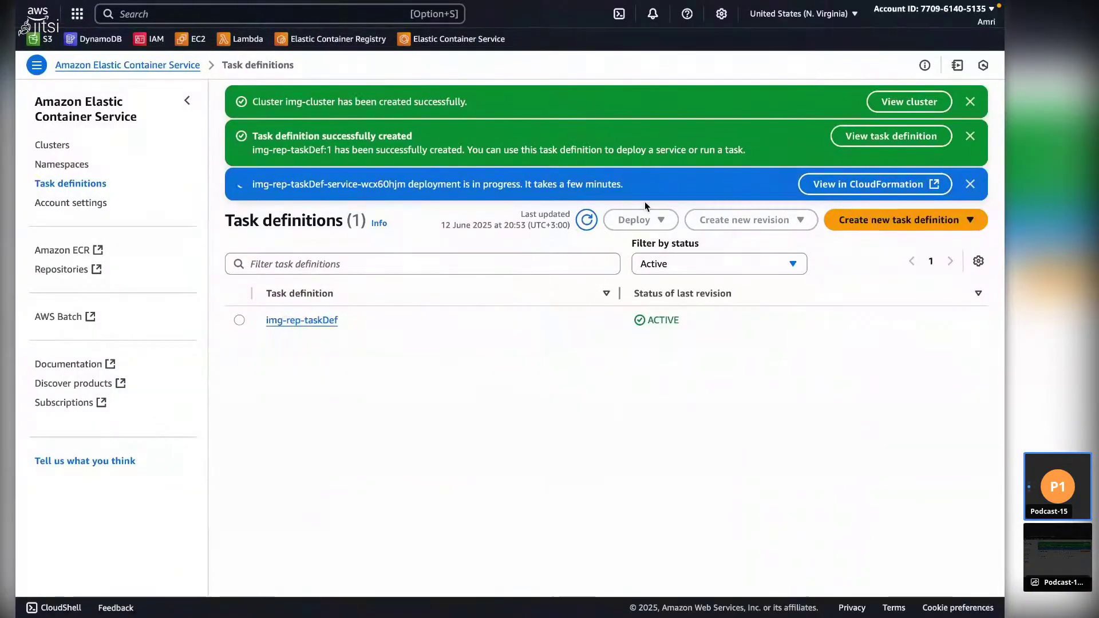
pyautogui.click(302, 320)
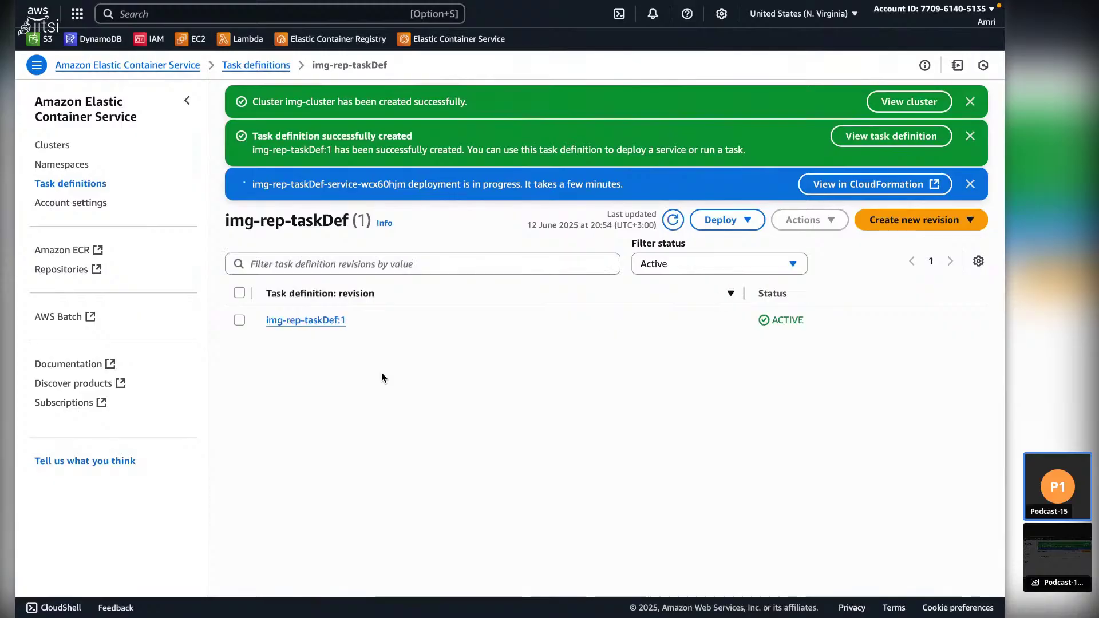
pyautogui.click(50, 147)
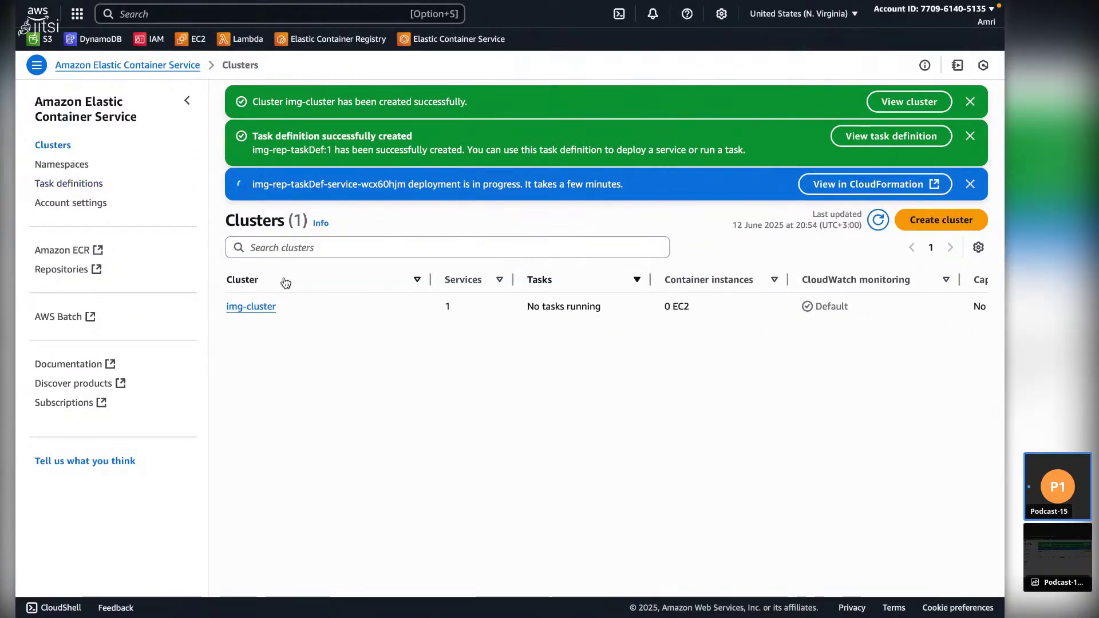
pyautogui.click(259, 308)
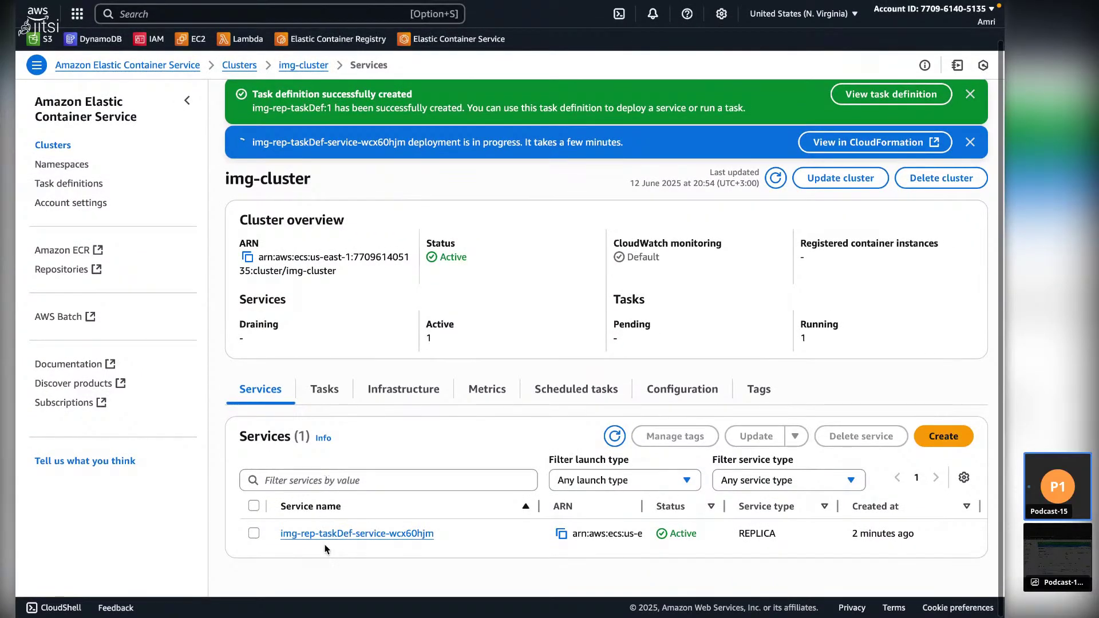
# - Examine the service's type, creation time, running tasks, last deployment and task definition in the img-cluster services table
pyautogui.hscroll(5, 407, 512)
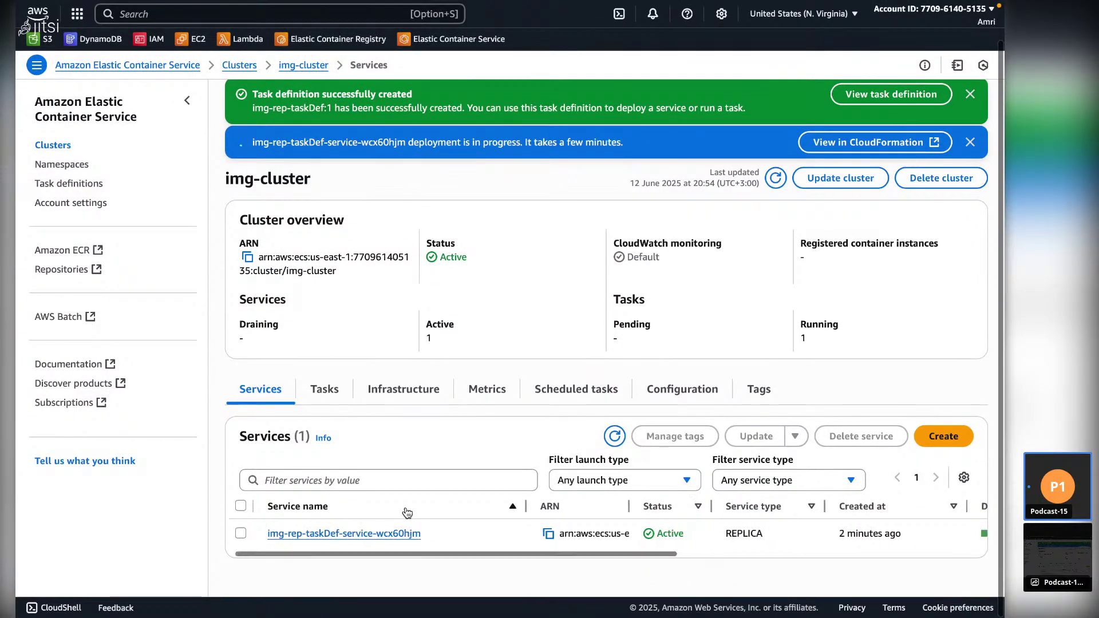
pyautogui.hscroll(3, 408, 512)
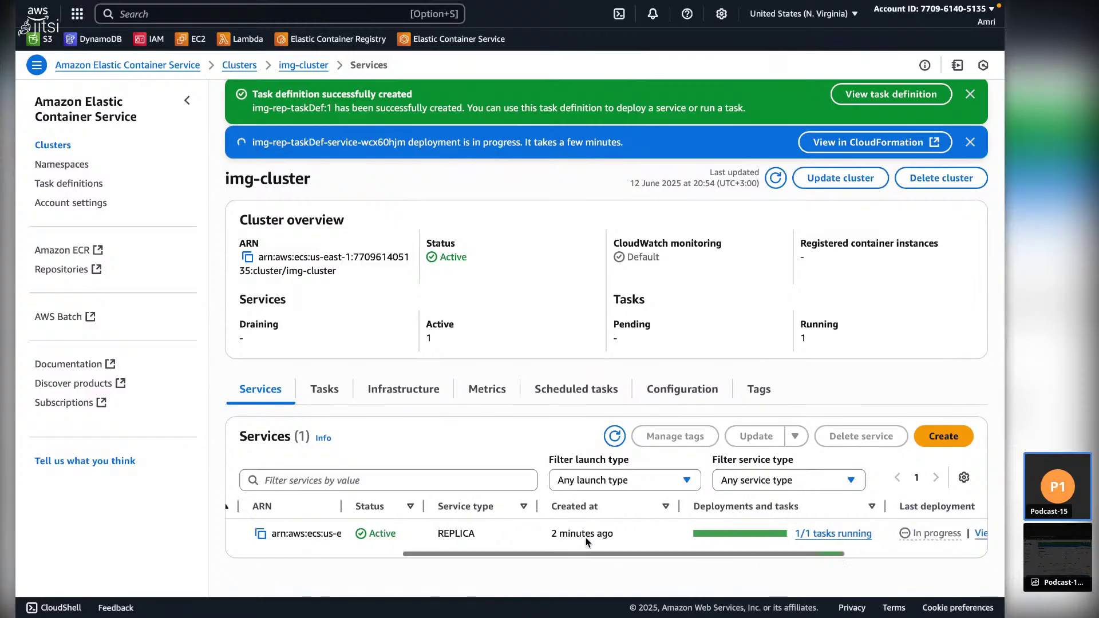
pyautogui.hscroll(3, 621, 534)
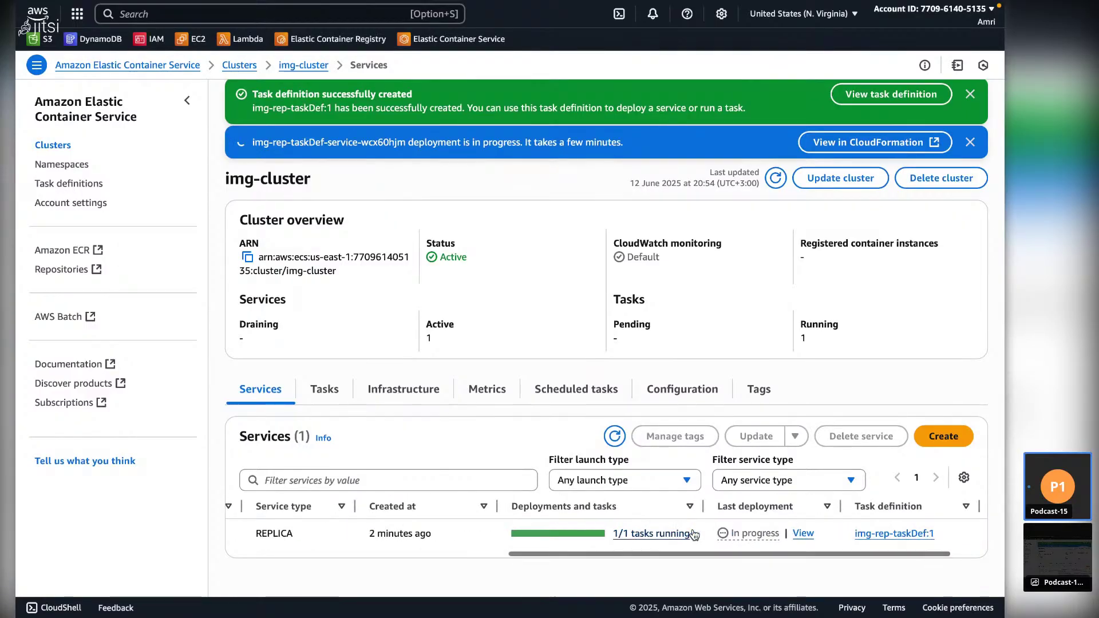
pyautogui.hscroll(2, 698, 532)
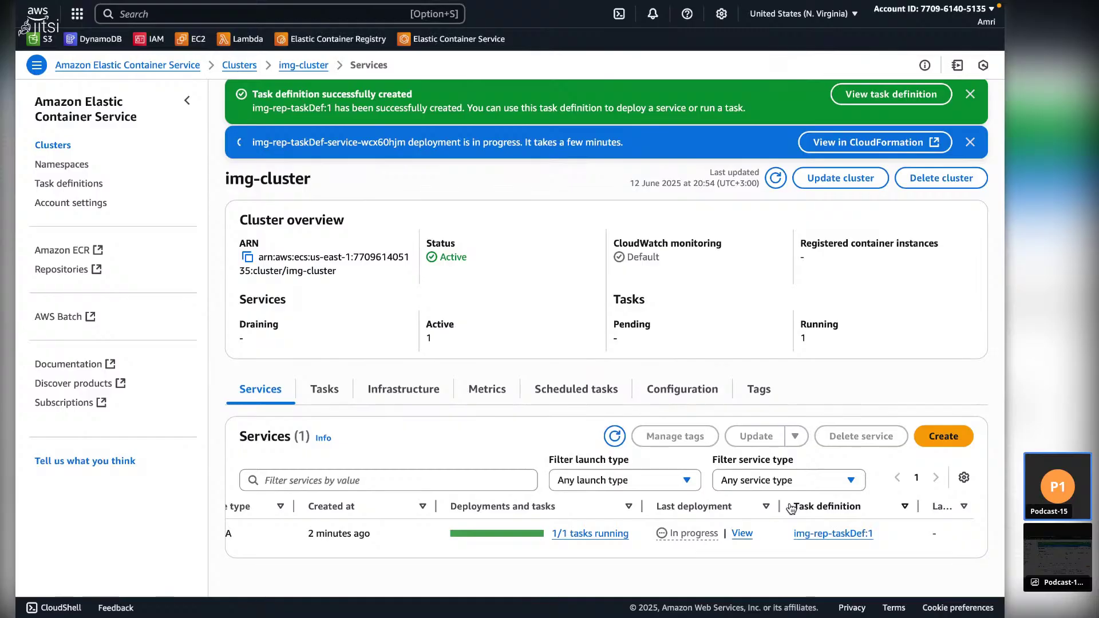
pyautogui.moveTo(780, 508); pyautogui.dragTo(820, 508)
pyautogui.hscroll(-1, 606, 522)
pyautogui.hscroll(2, 778, 519)
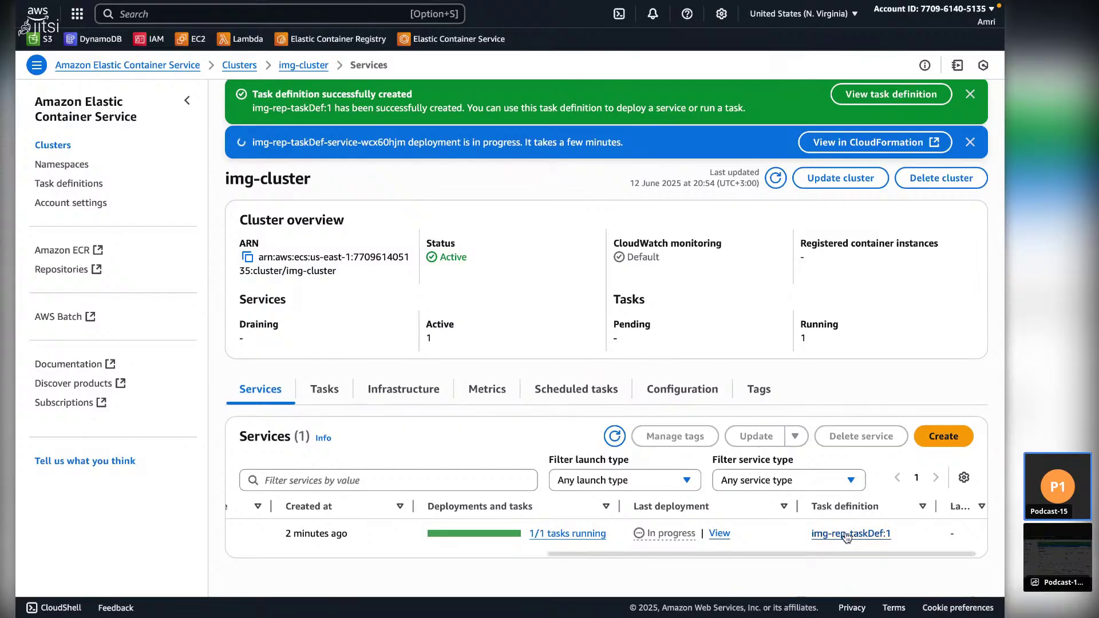
pyautogui.hscroll(-10, 765, 534)
# - Select the img-rep-taskDef service in img-cluster and check its additional update options without choosing one
pyautogui.click(234, 533)
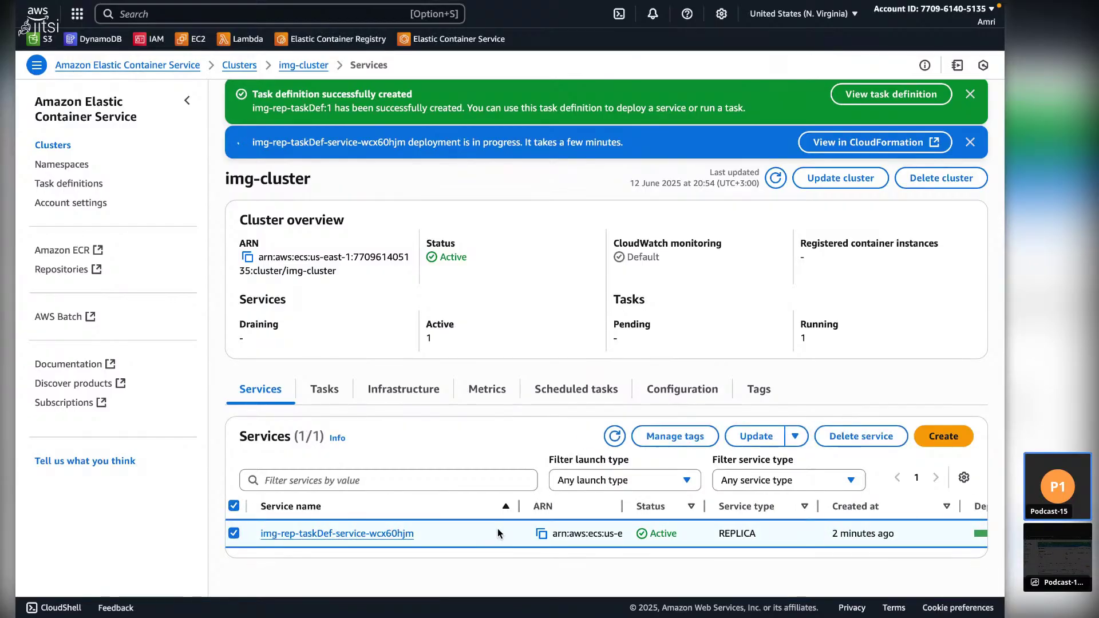
pyautogui.hscroll(2, 497, 534)
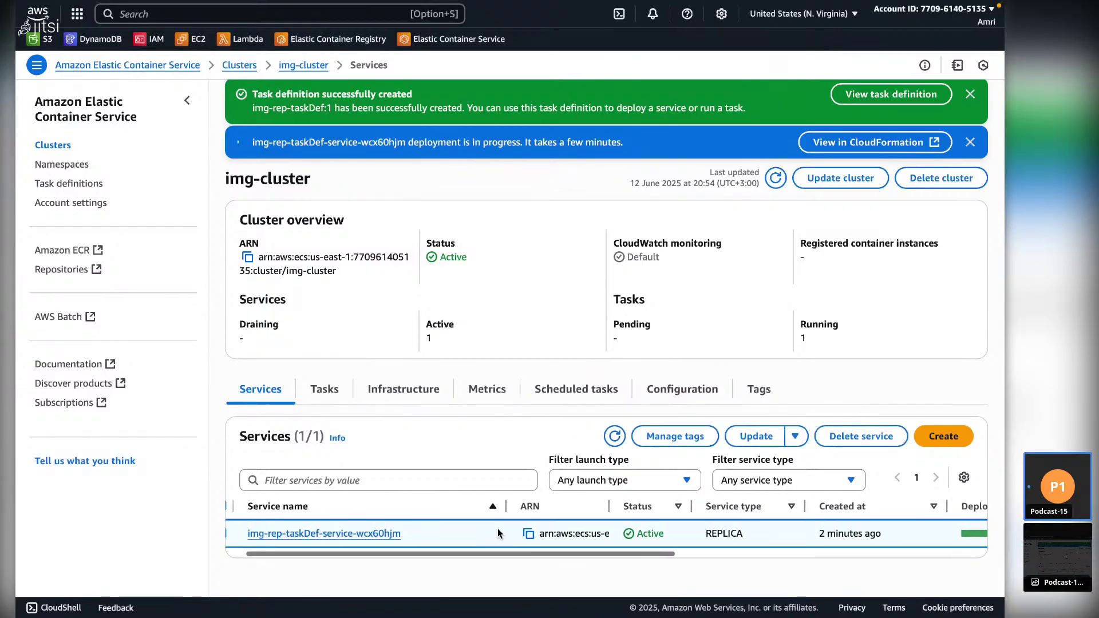
pyautogui.click(795, 437)
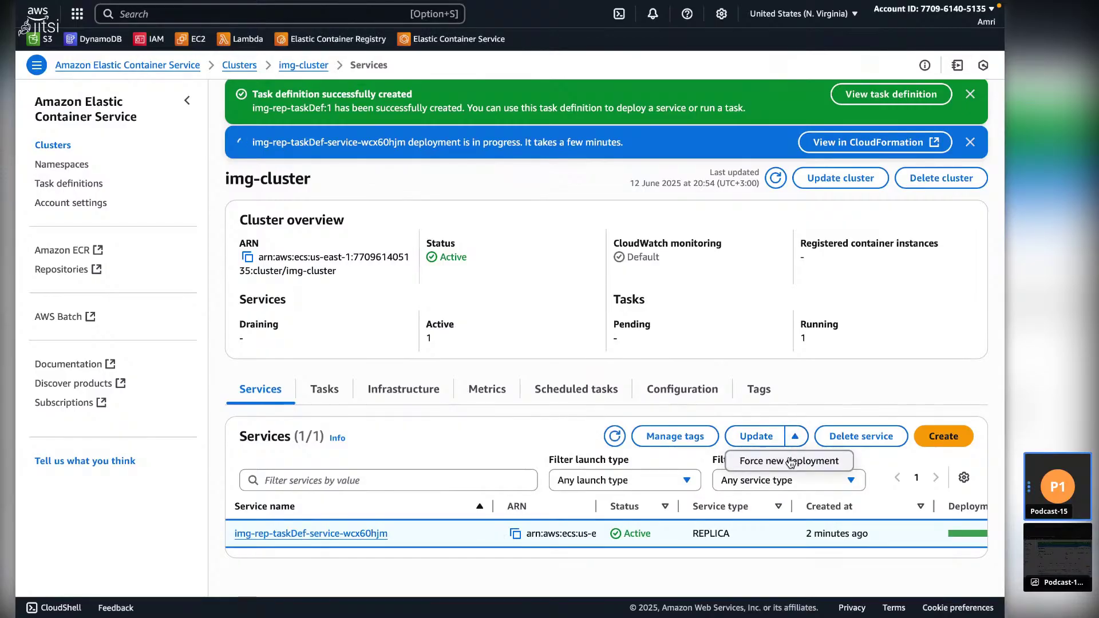
pyautogui.click(794, 436)
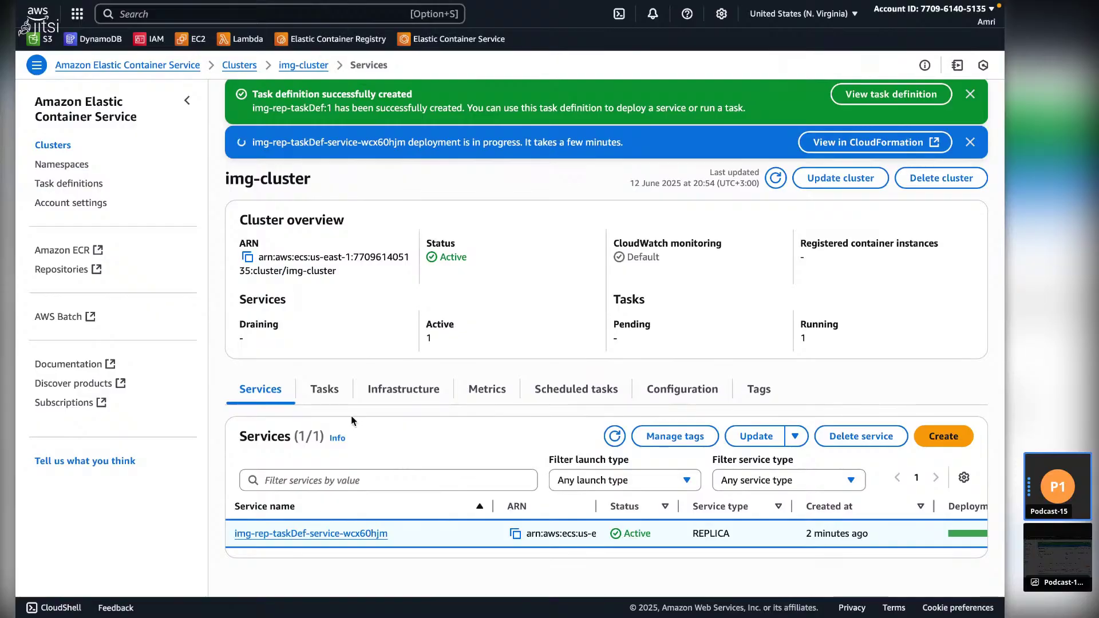
# - Open the img-rep-taskDef service in img-cluster and examine its health status, tasks and containers
pyautogui.click(301, 532)
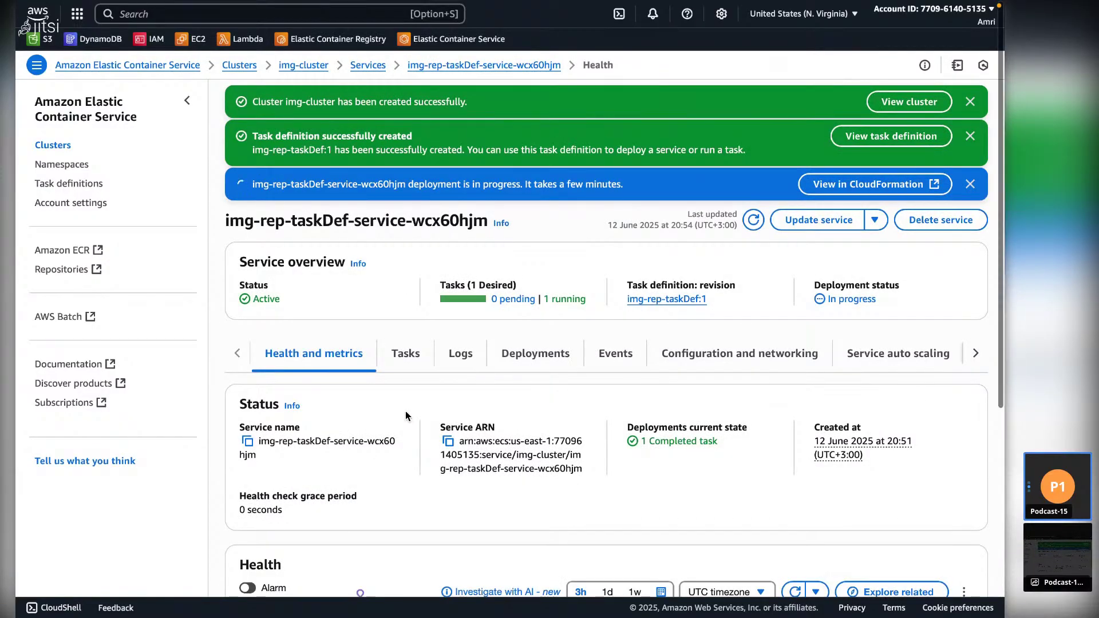
pyautogui.scroll(-1, 405, 411)
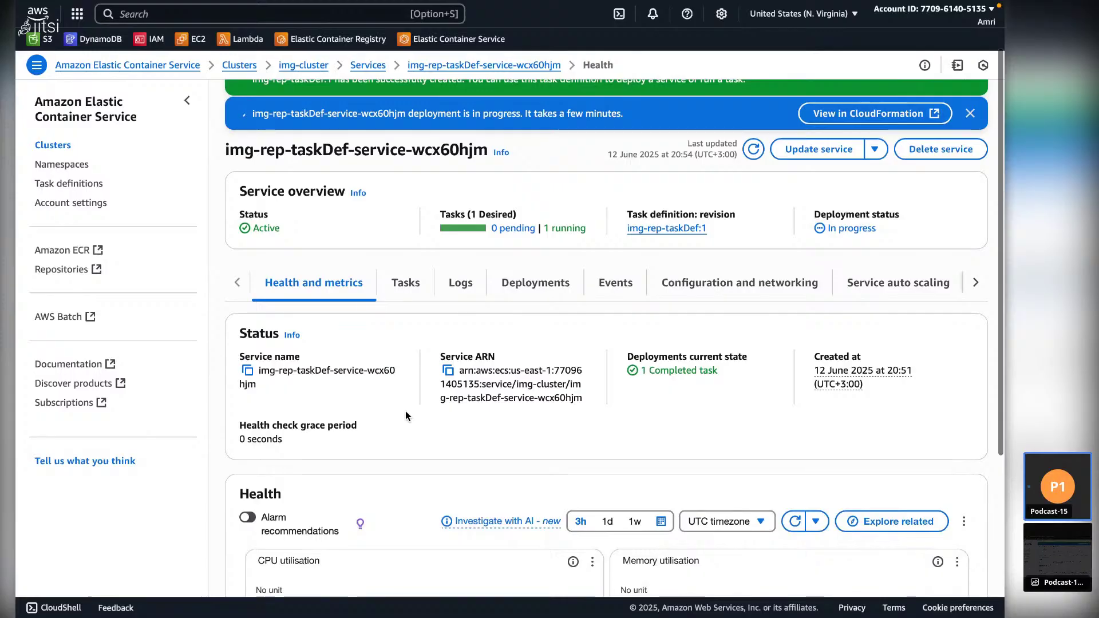
pyautogui.scroll(-1, 375, 424)
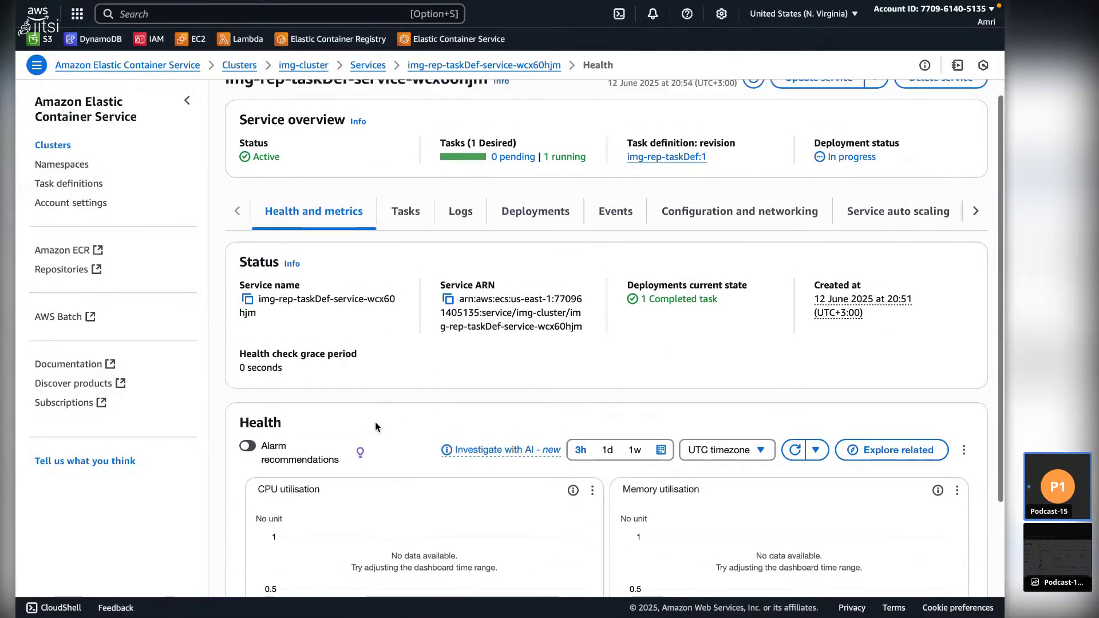
pyautogui.scroll(2, 375, 427)
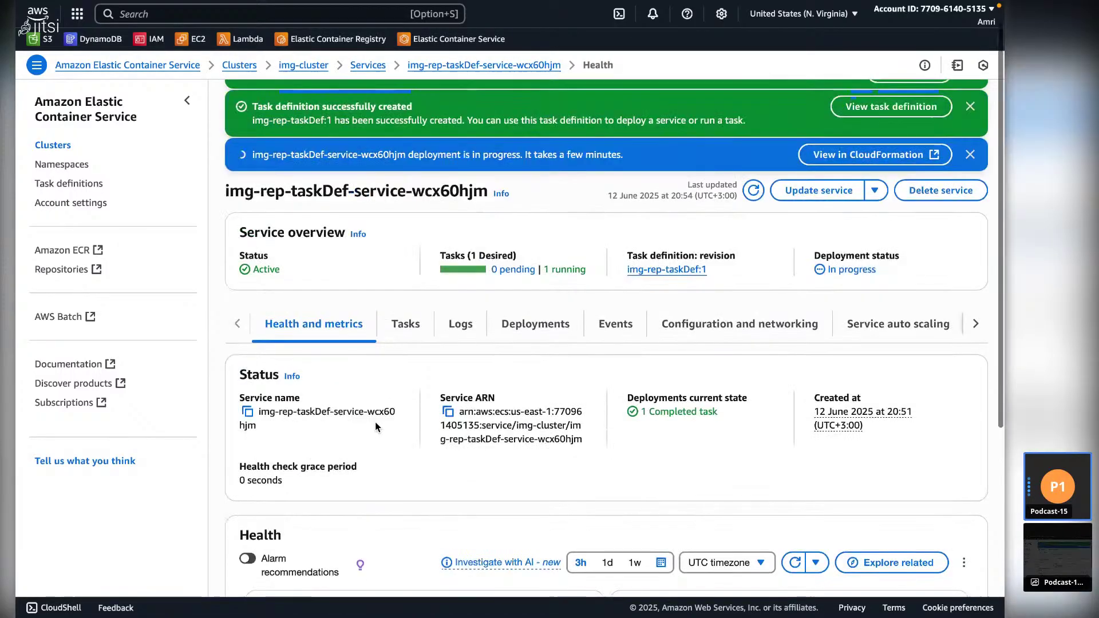
pyautogui.click(407, 324)
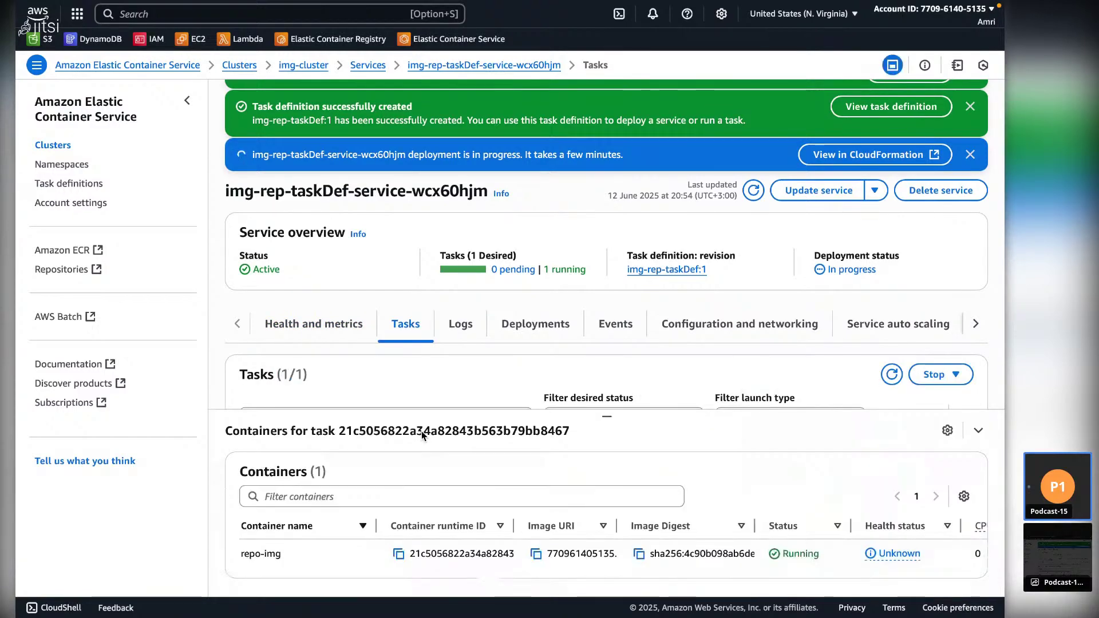
pyautogui.scroll(-3, 421, 431)
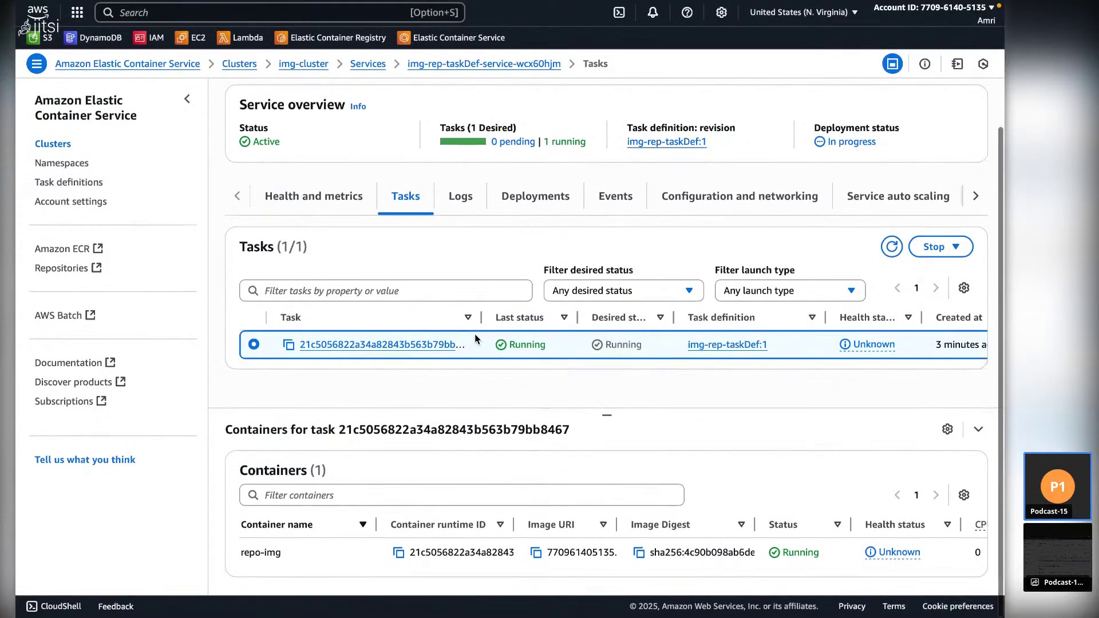
pyautogui.scroll(1, 430, 309)
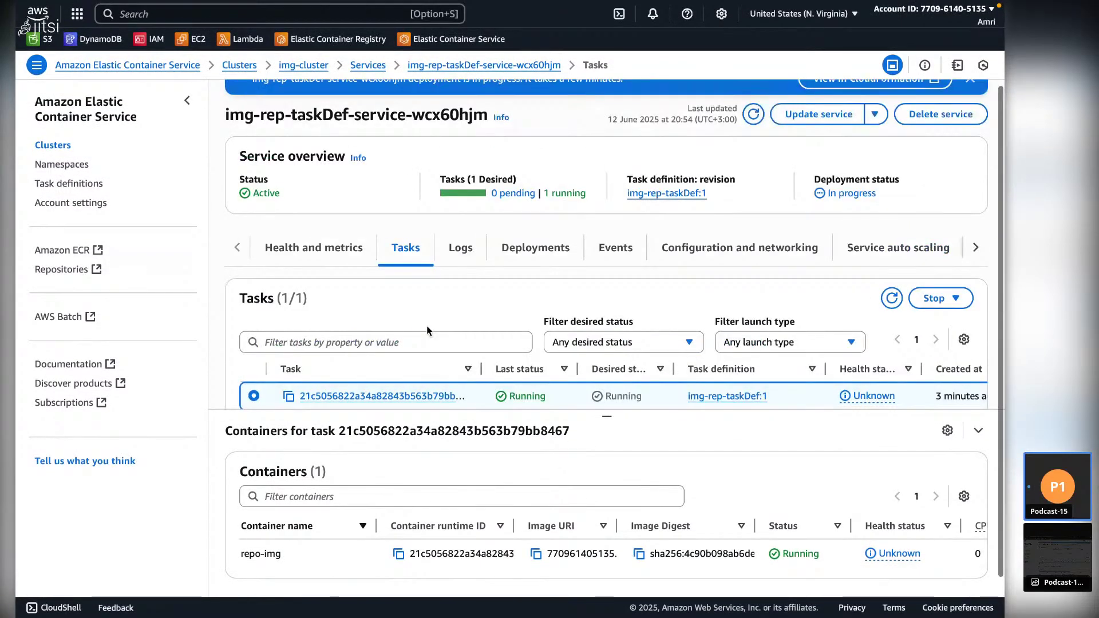
pyautogui.scroll(2, 362, 256)
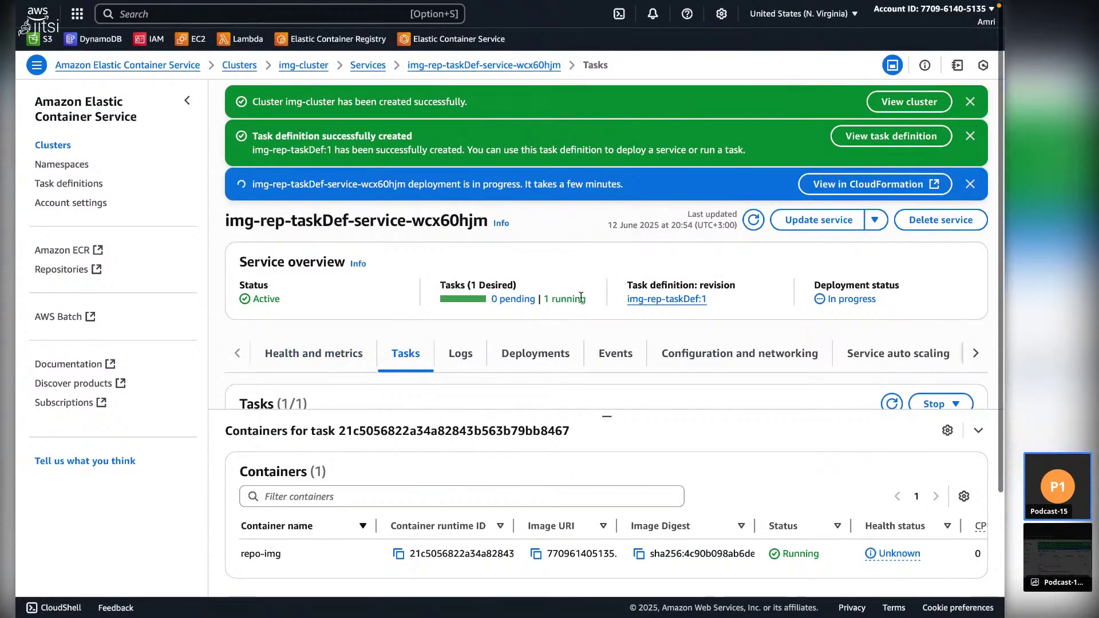
# - Return to the cluster list and go through img-cluster to its service's tasks to check their status
pyautogui.click(68, 148)
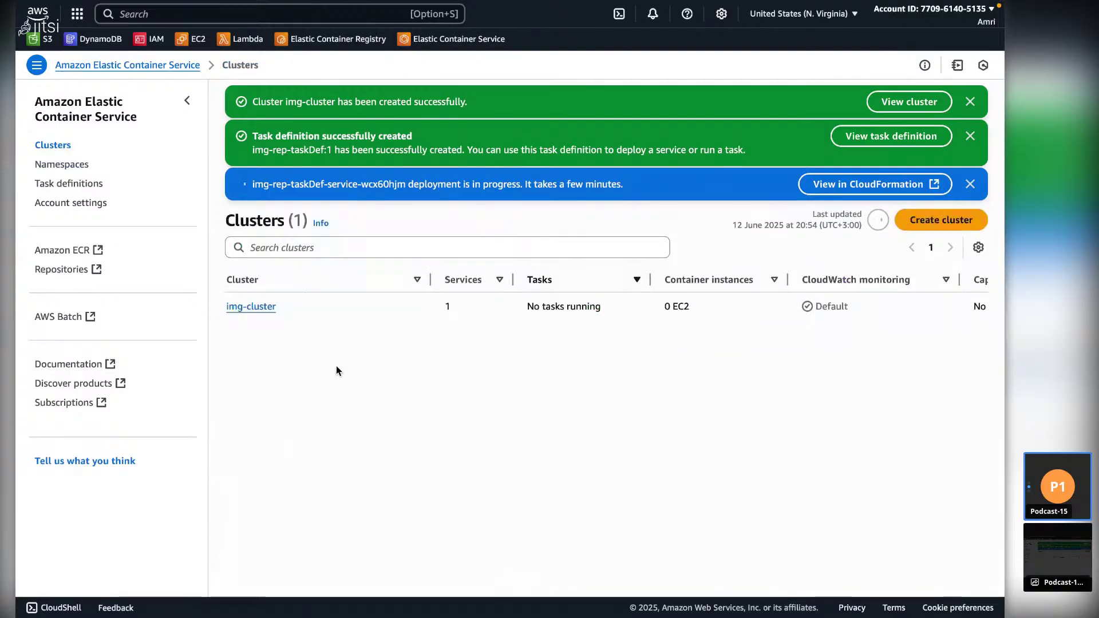
pyautogui.click(252, 308)
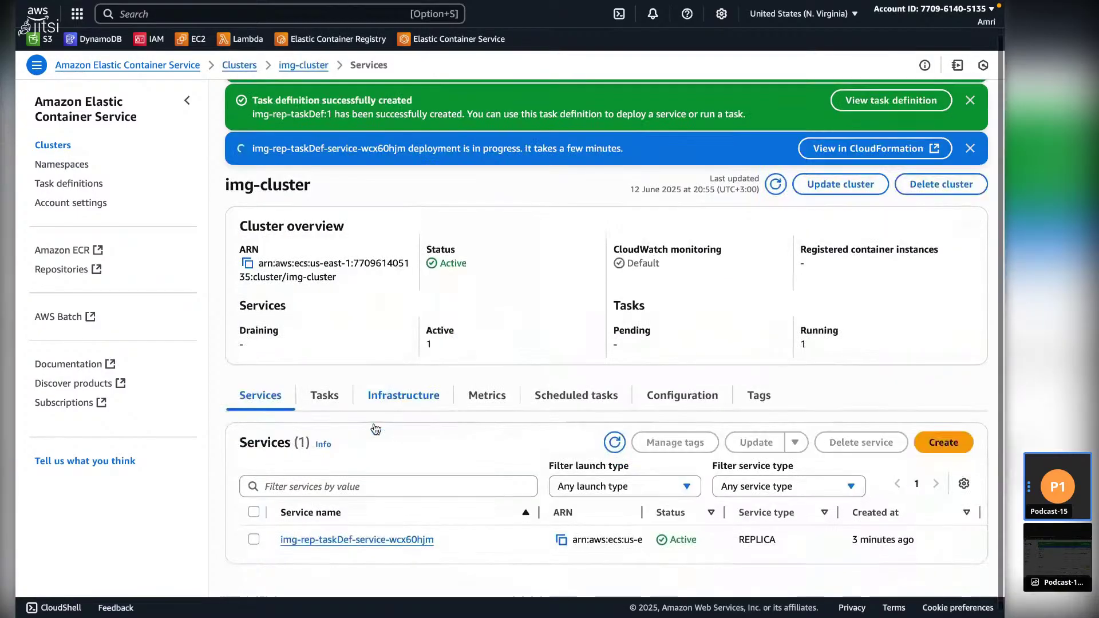
pyautogui.click(335, 535)
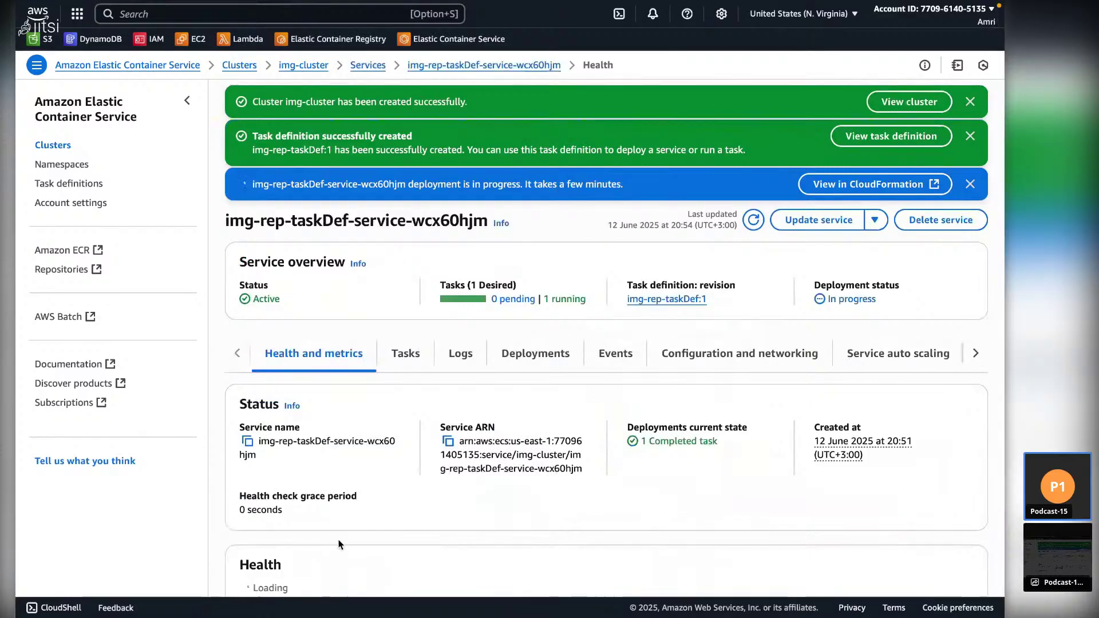
pyautogui.click(404, 359)
pyautogui.scroll(-3, 400, 372)
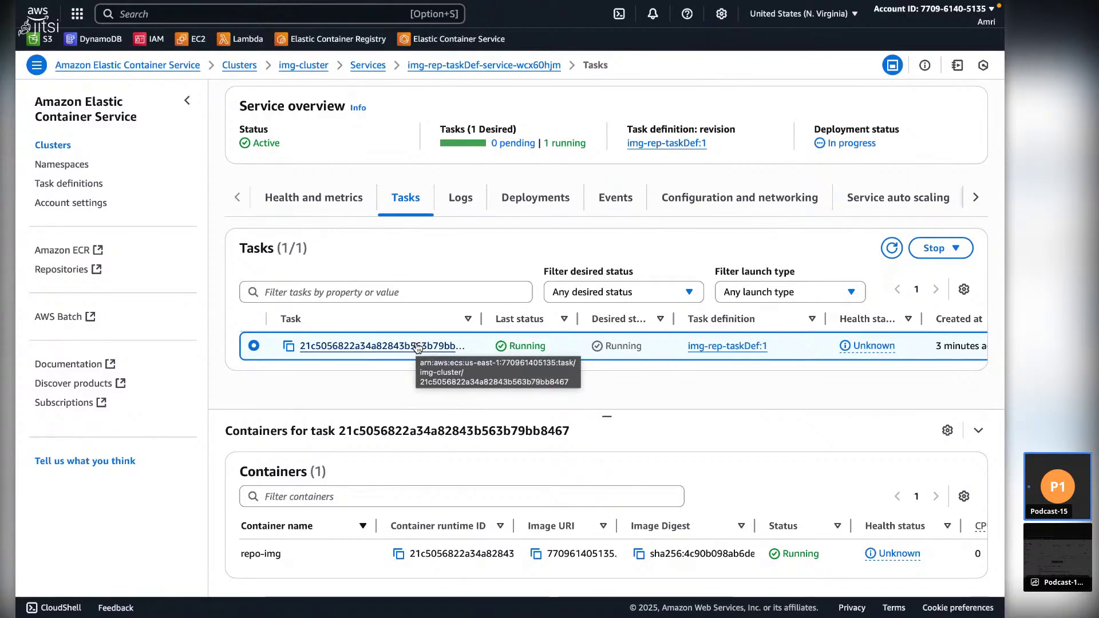
pyautogui.scroll(1, 418, 347)
pyautogui.scroll(-1, 417, 346)
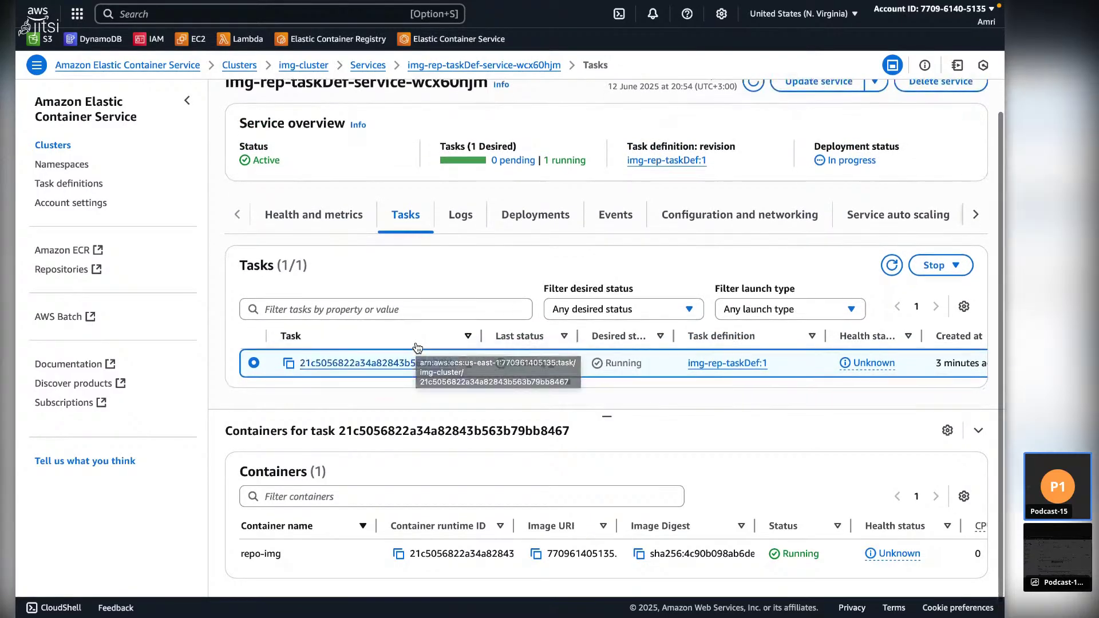
# - Go back to the cluster list and reopen the task list of the img-rep-taskDef service in img-cluster
pyautogui.click(53, 145)
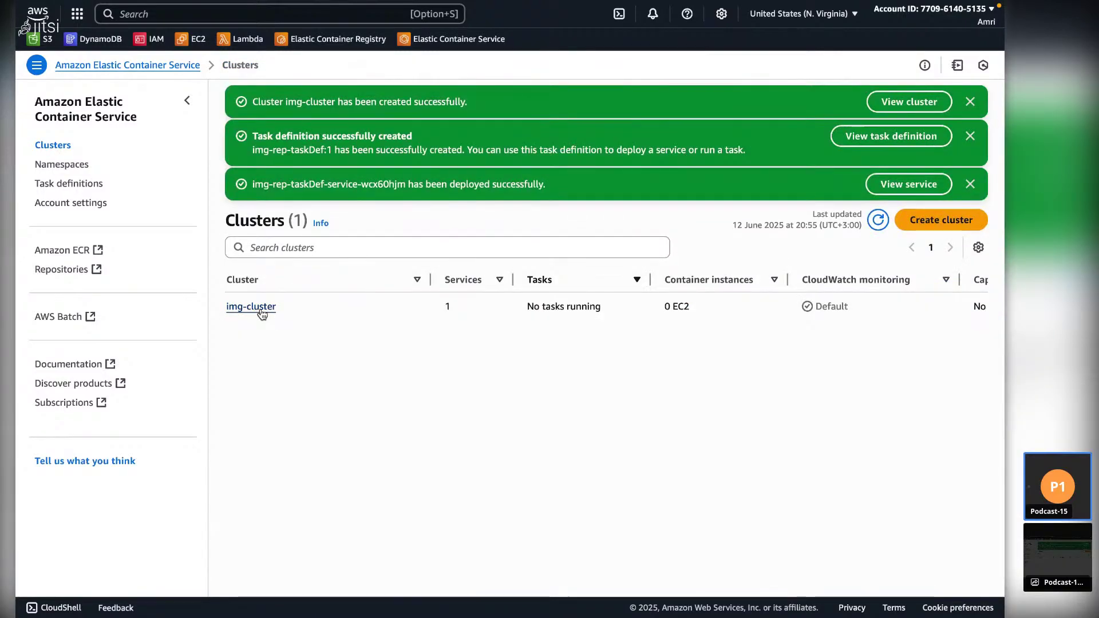
pyautogui.click(261, 309)
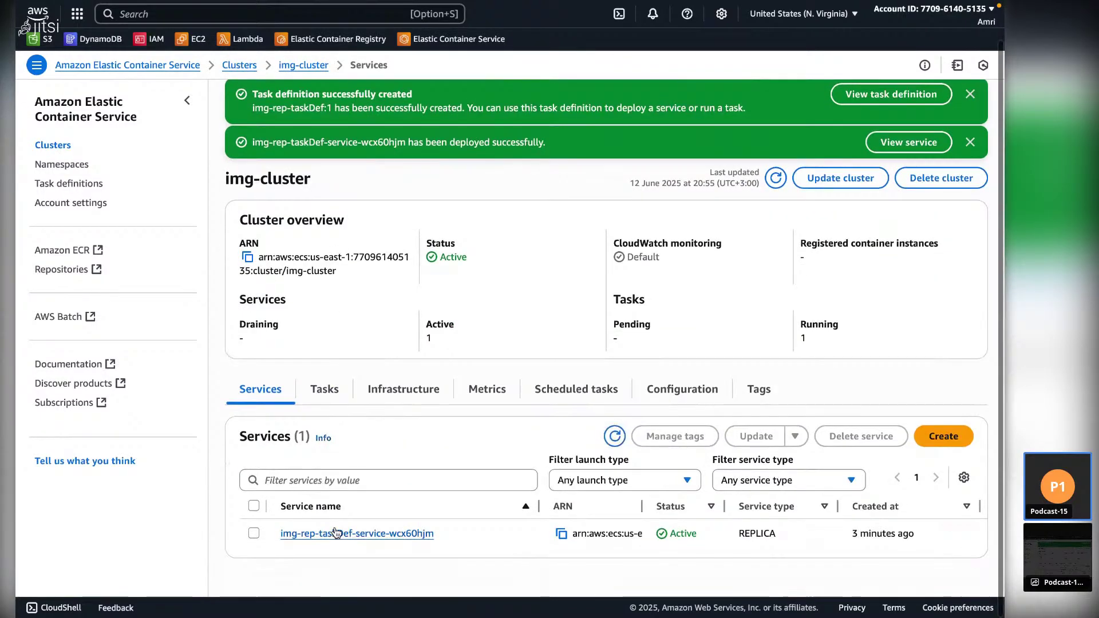
pyautogui.click(333, 533)
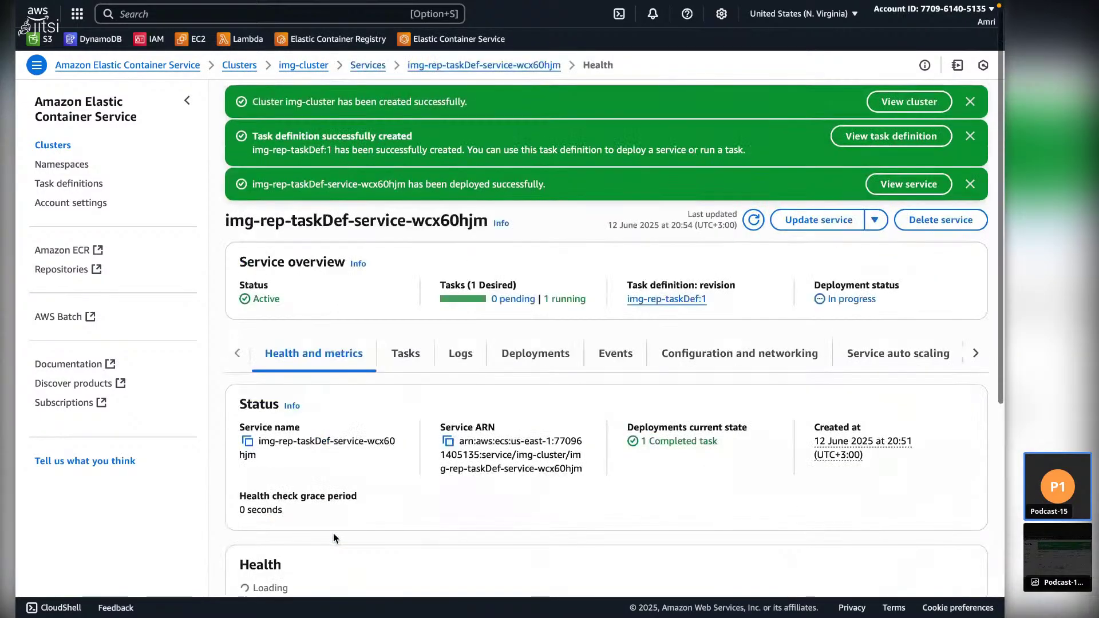
pyautogui.click(405, 353)
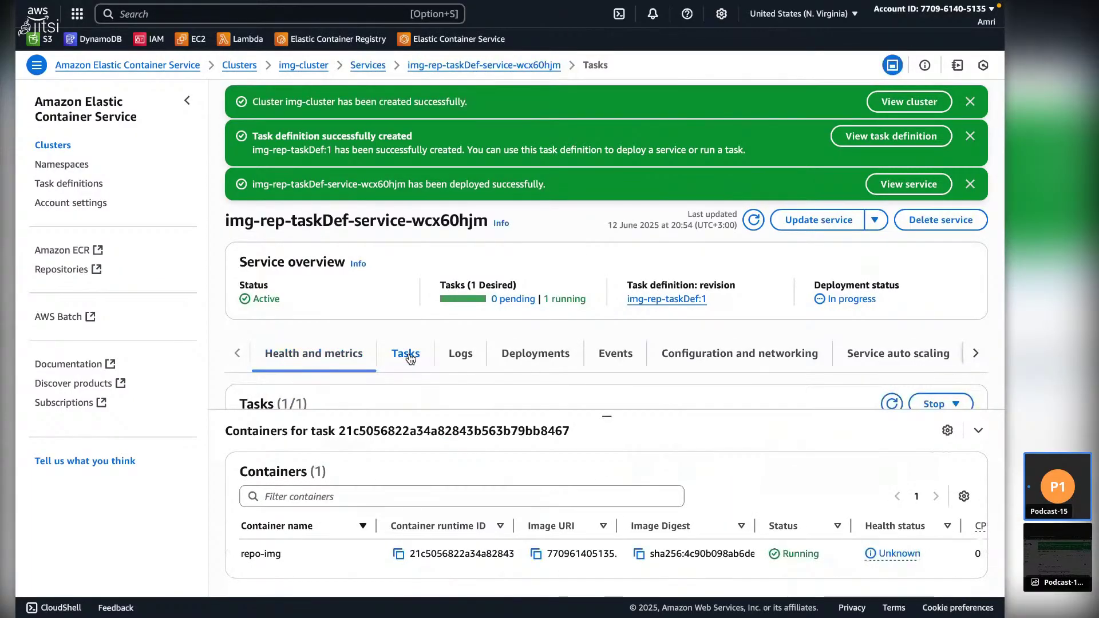
pyautogui.scroll(-2, 410, 358)
pyautogui.scroll(-1, 410, 359)
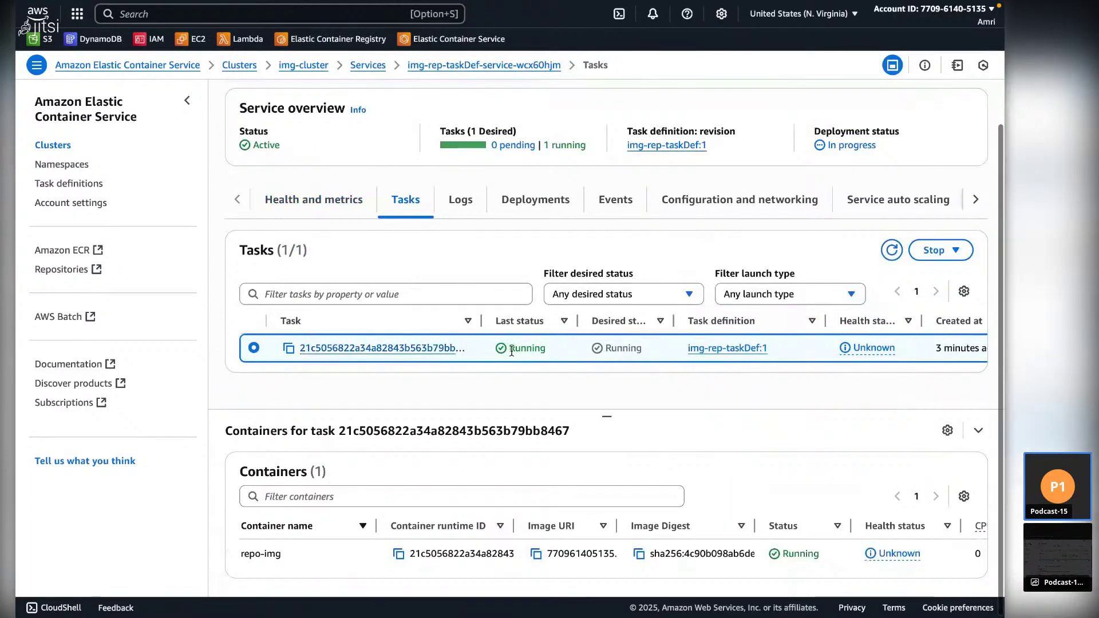
# - Open the service's running task and copy the public IP from its networking details
pyautogui.click(403, 358)
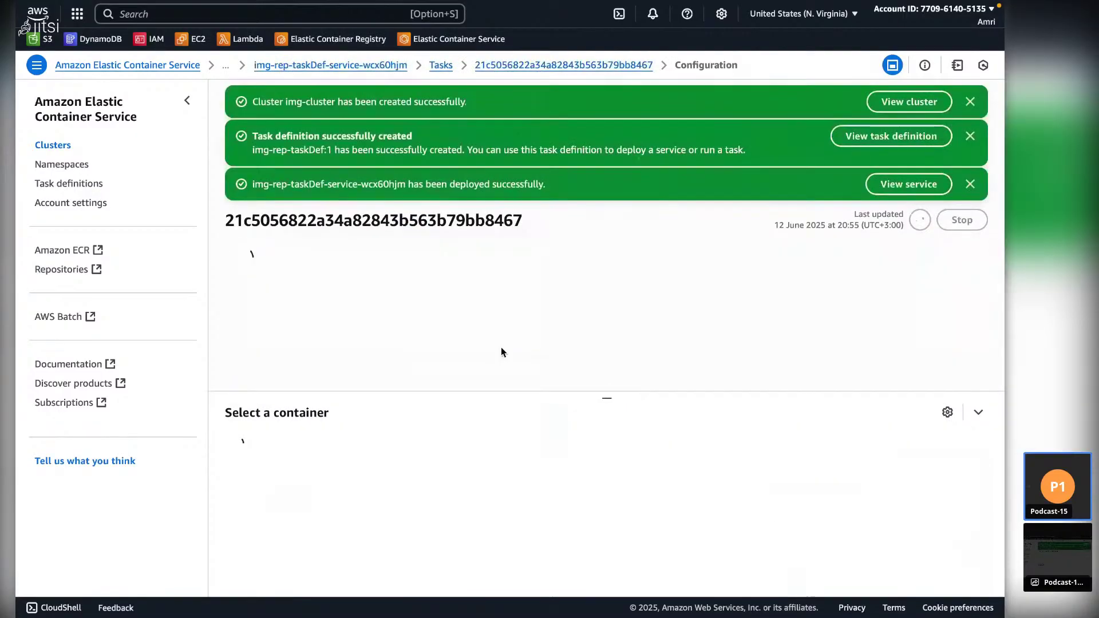
pyautogui.click(423, 258)
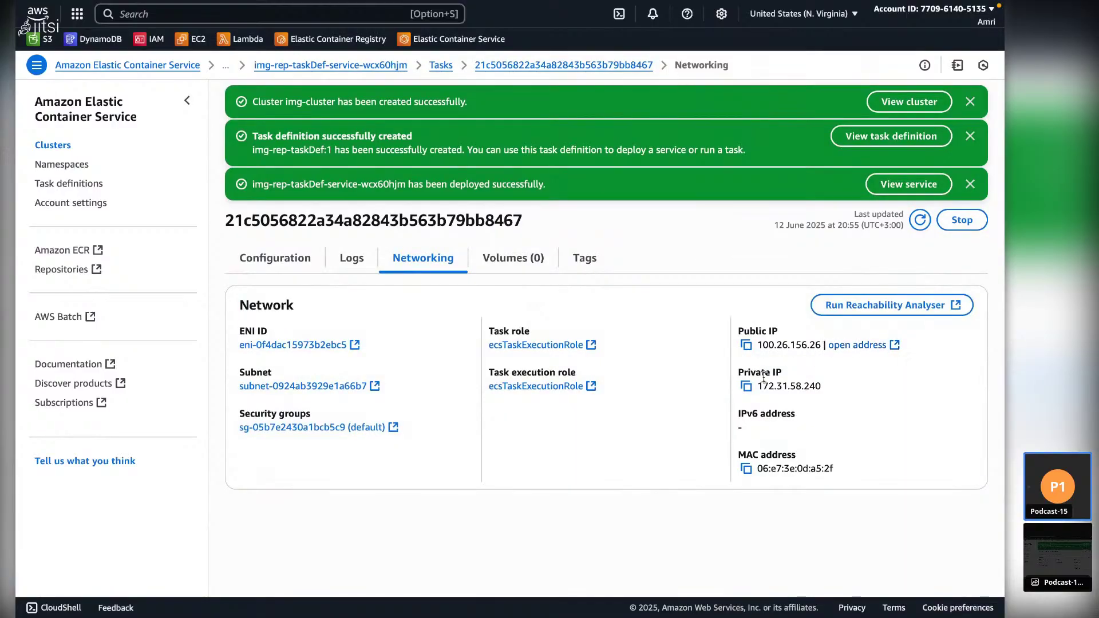
pyautogui.click(746, 345)
# - Load the deployed app at 100.26.156.26:8501 in a new browser tab and check the full address
pyautogui.moveTo(726, 4)
pyautogui.click(960, 34)
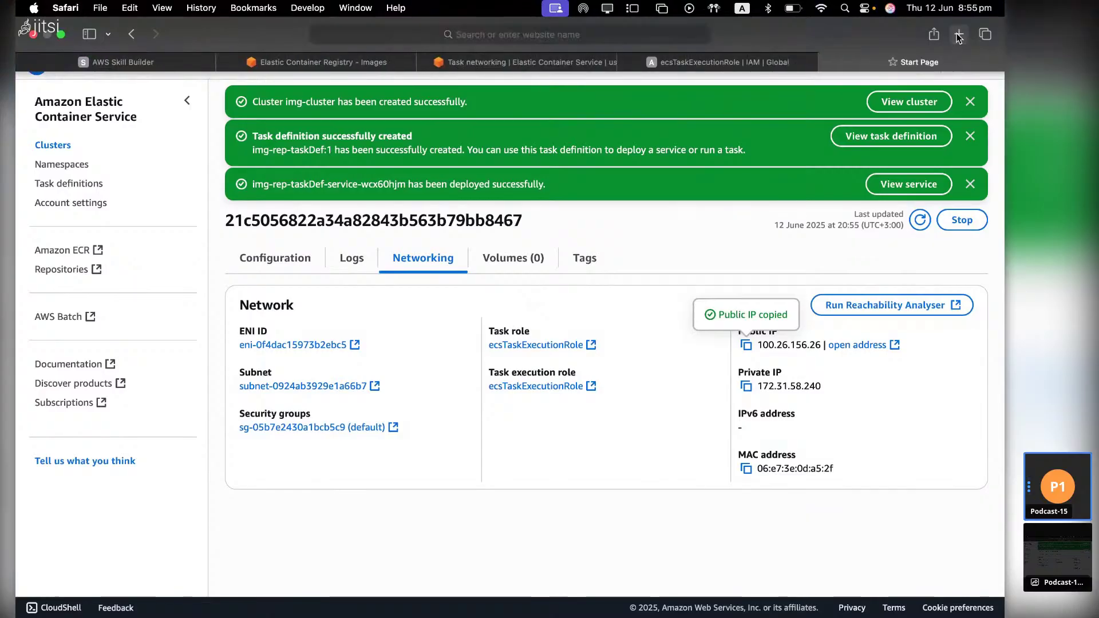
pyautogui.press('super+v')
pyautogui.write(':')
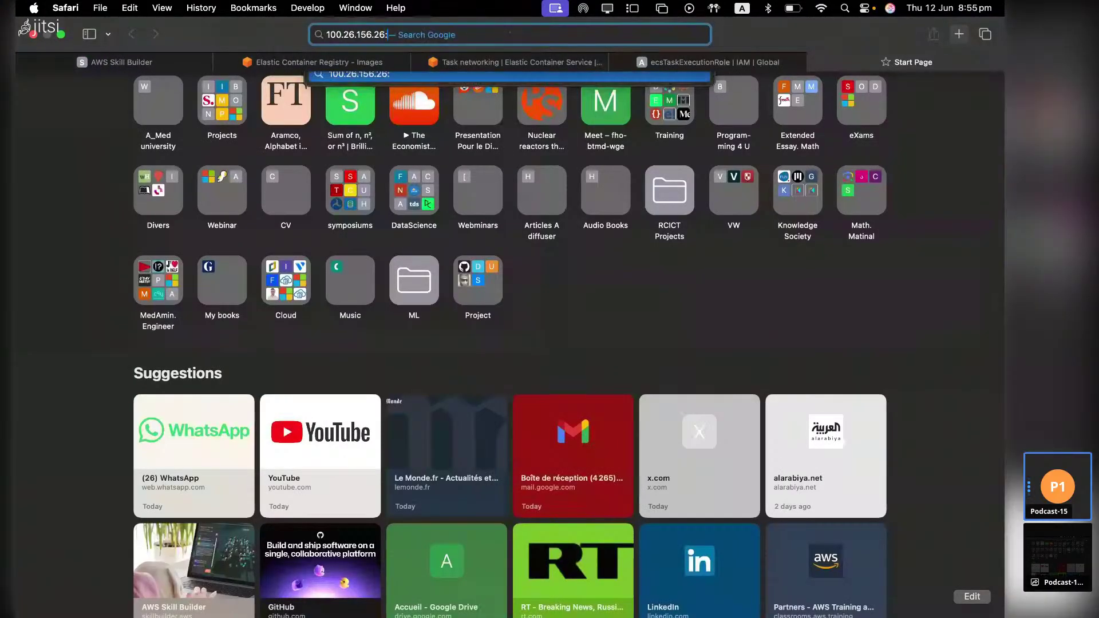
pyautogui.write('8501')
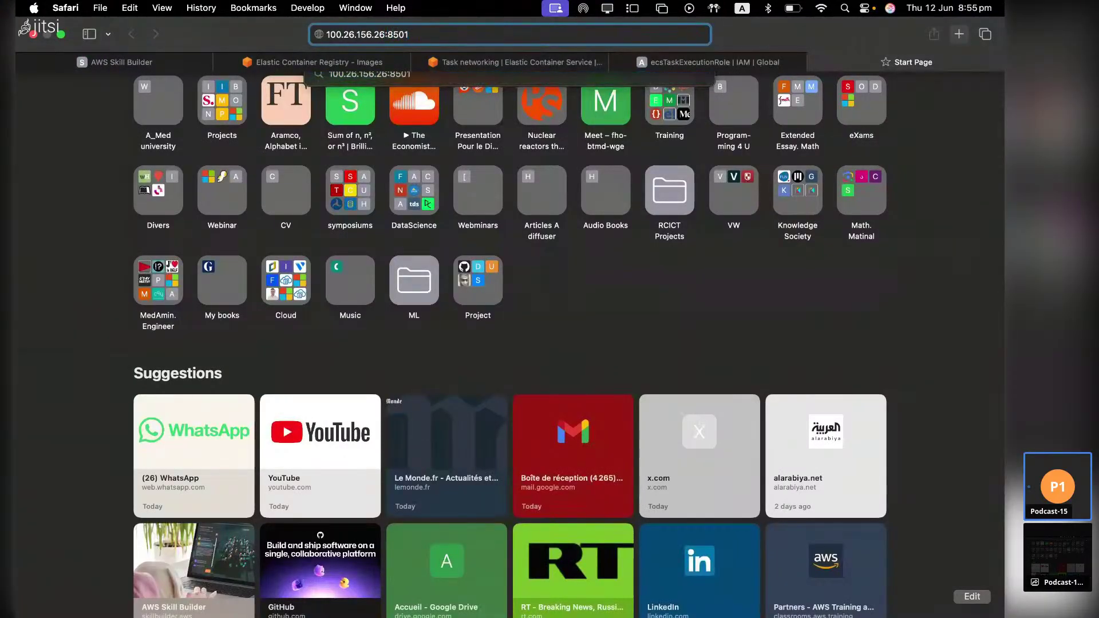
pyautogui.press('Return')
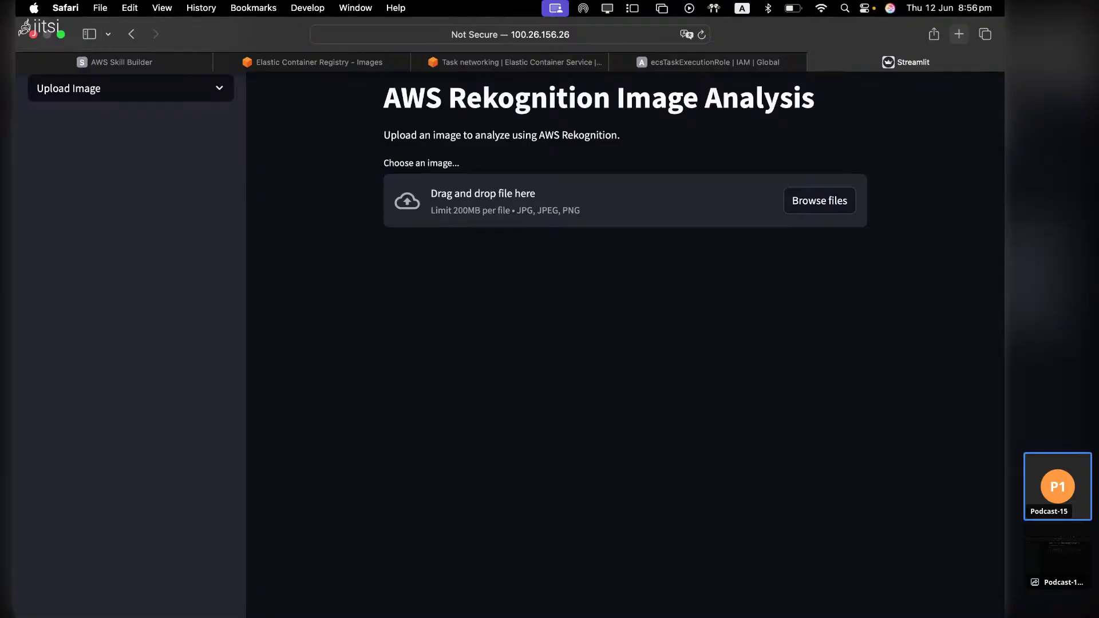
pyautogui.click(590, 33)
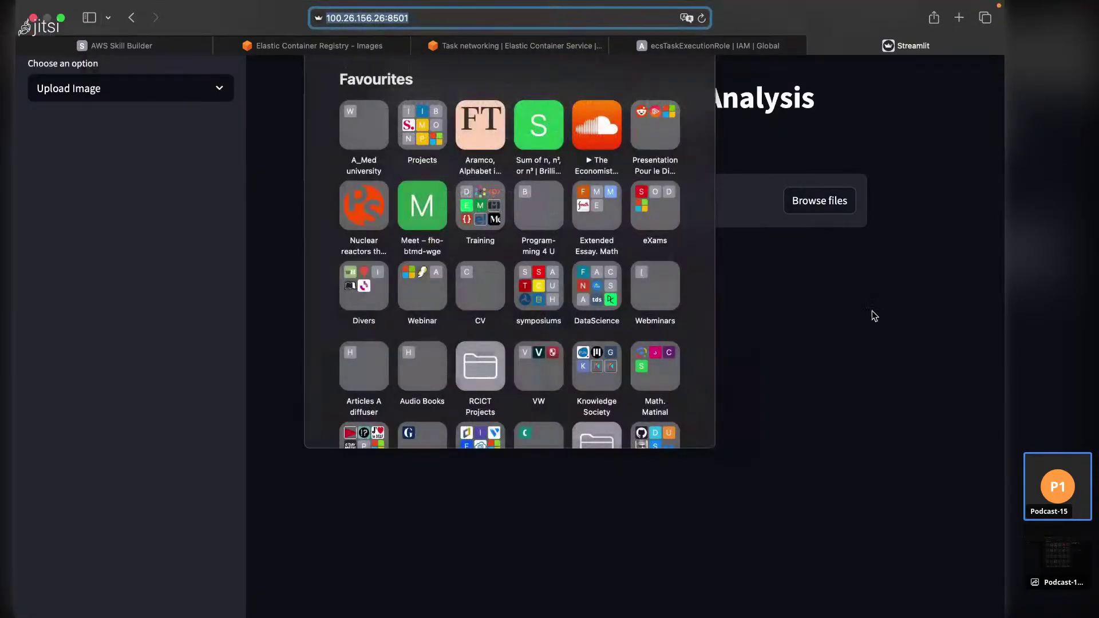
pyautogui.click(870, 314)
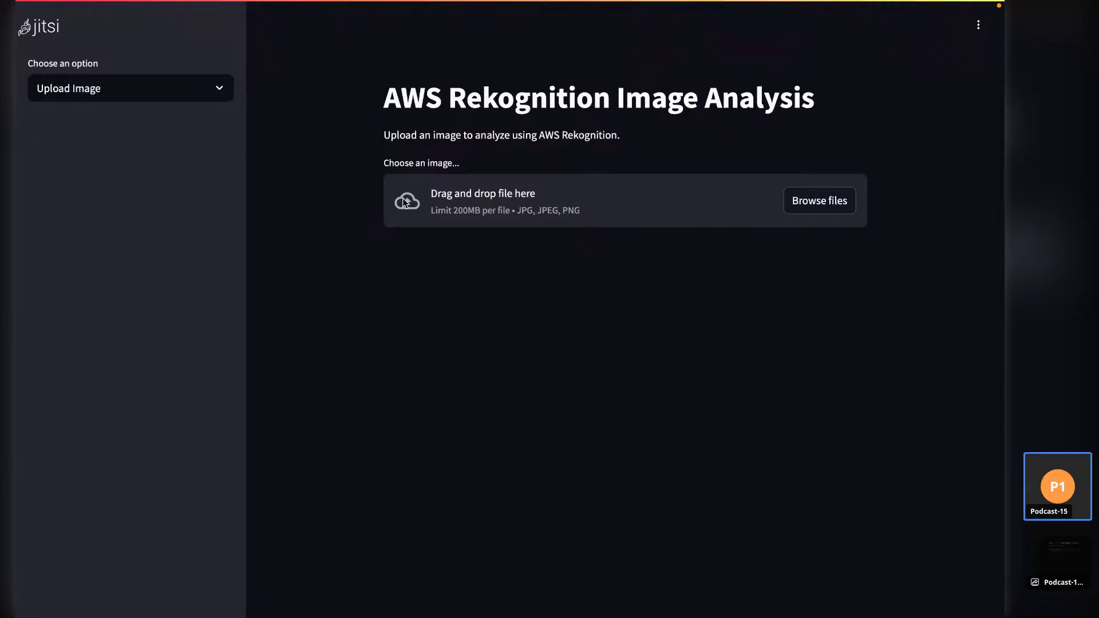
# - Upload the photo of a bird diving underwater from the Photos library to the Rekognition app for analysis
pyautogui.click(405, 202)
pyautogui.click(81, 538)
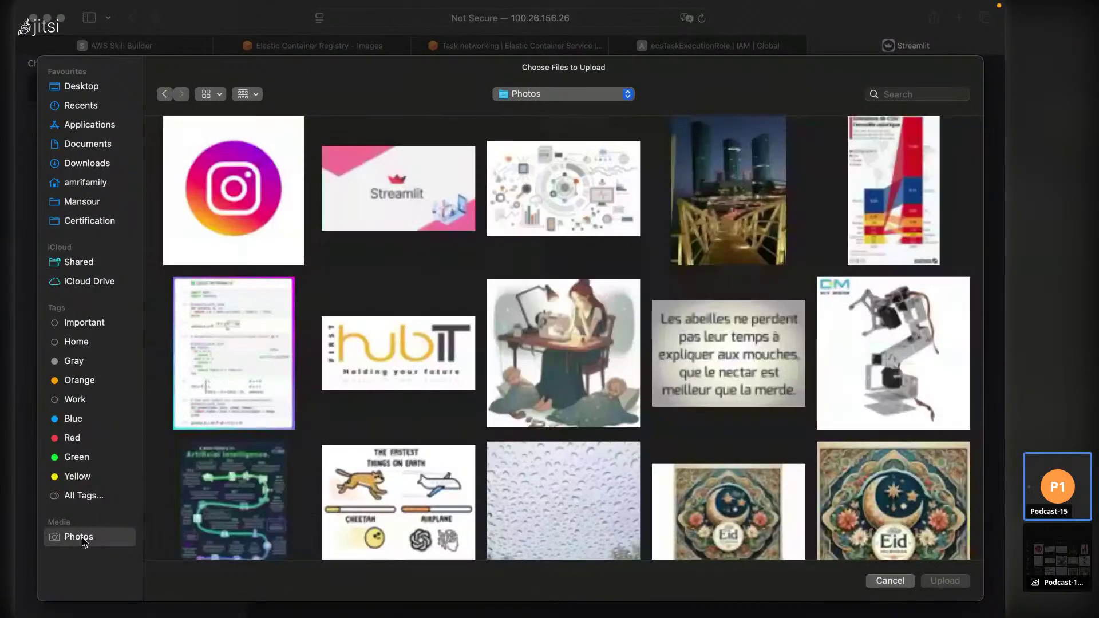
pyautogui.scroll(-15, 519, 416)
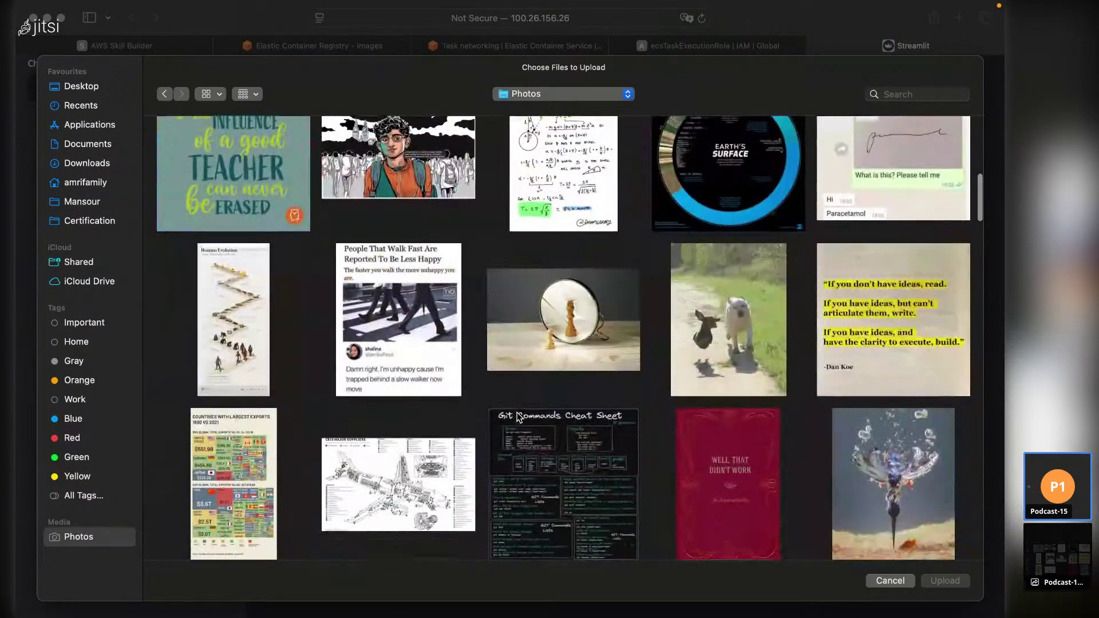
pyautogui.click(733, 343)
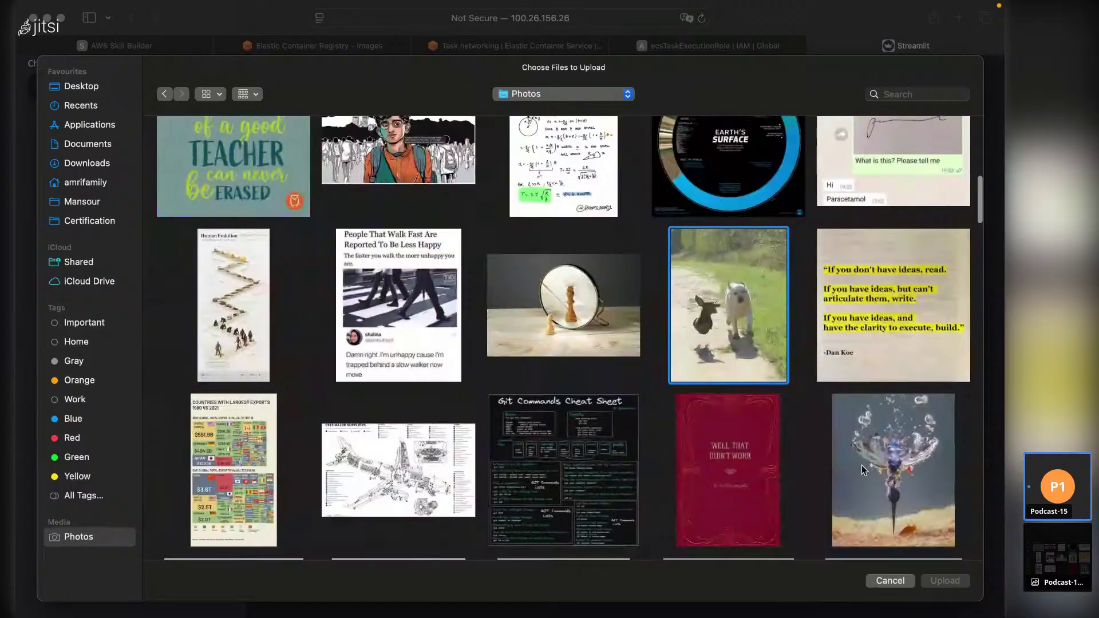
pyautogui.scroll(-2, 878, 477)
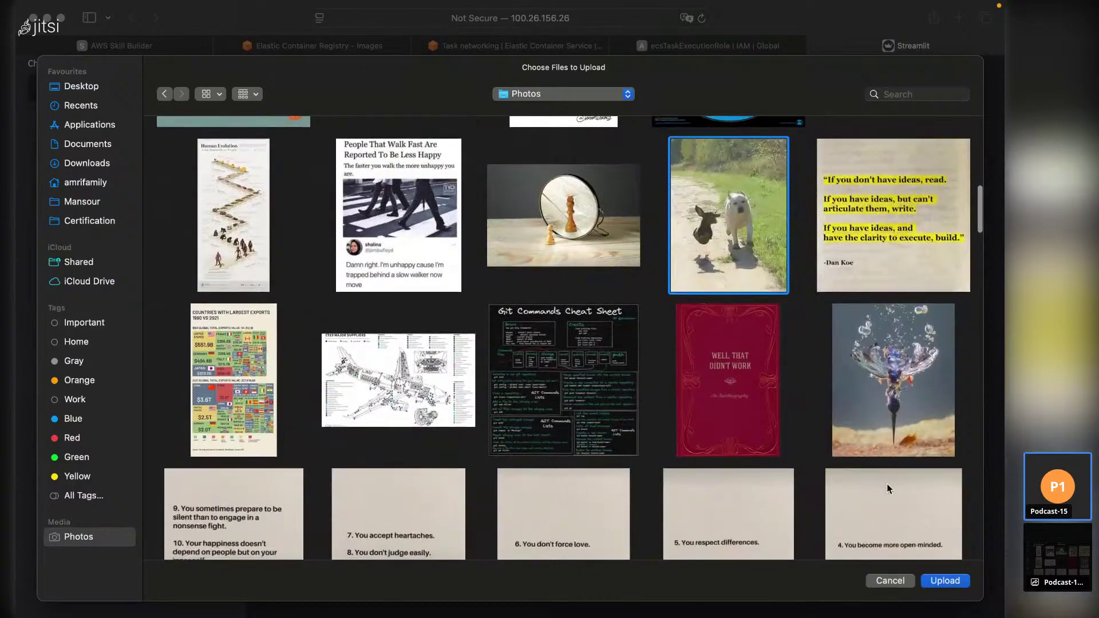
pyautogui.click(889, 395)
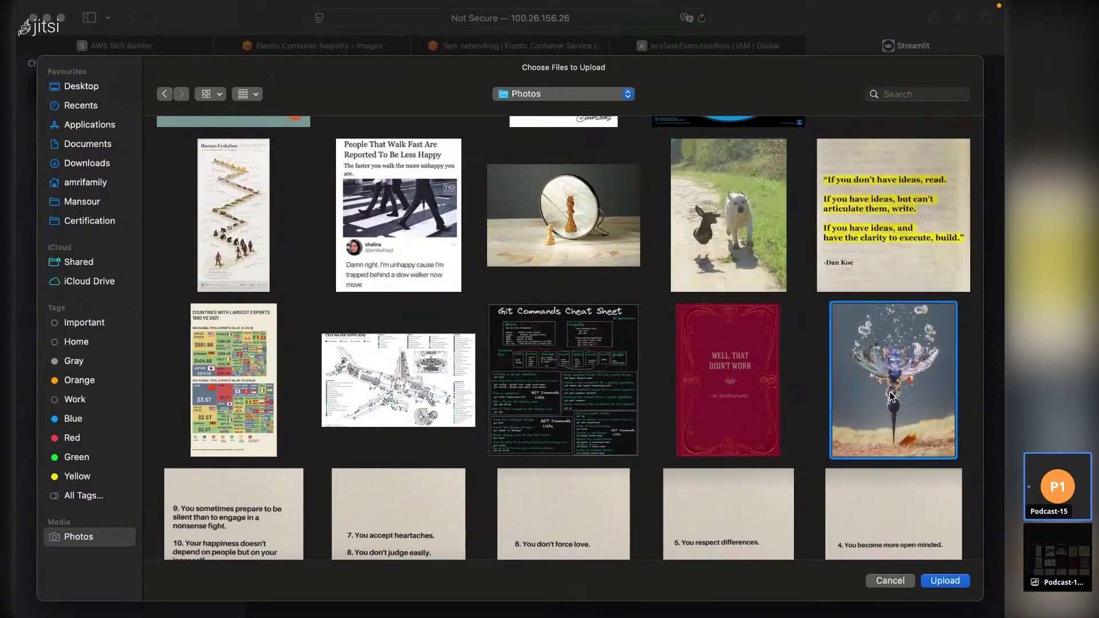
pyautogui.click(941, 581)
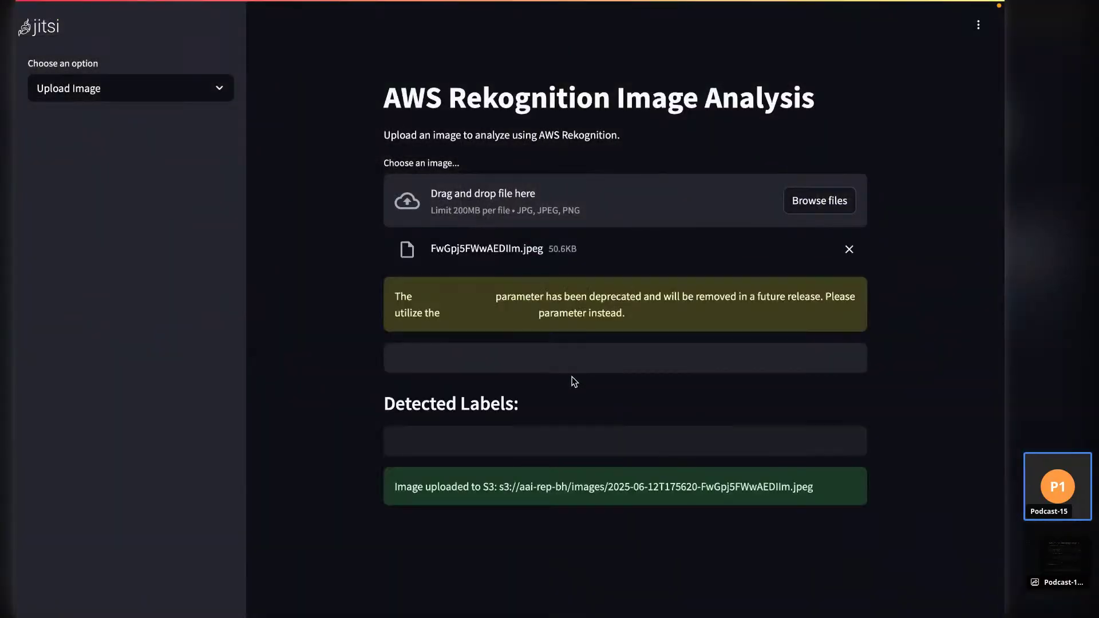
# - Examine the uploaded bird image and the start of its detected labels table
pyautogui.scroll(-4, 571, 378)
pyautogui.scroll(-3, 571, 378)
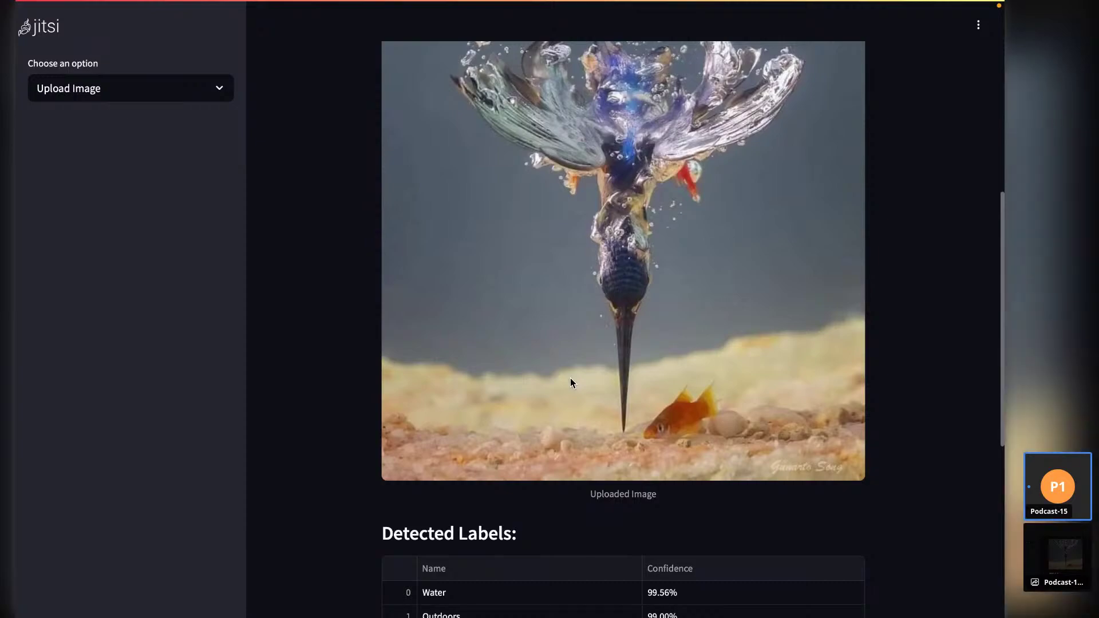
pyautogui.scroll(1, 570, 378)
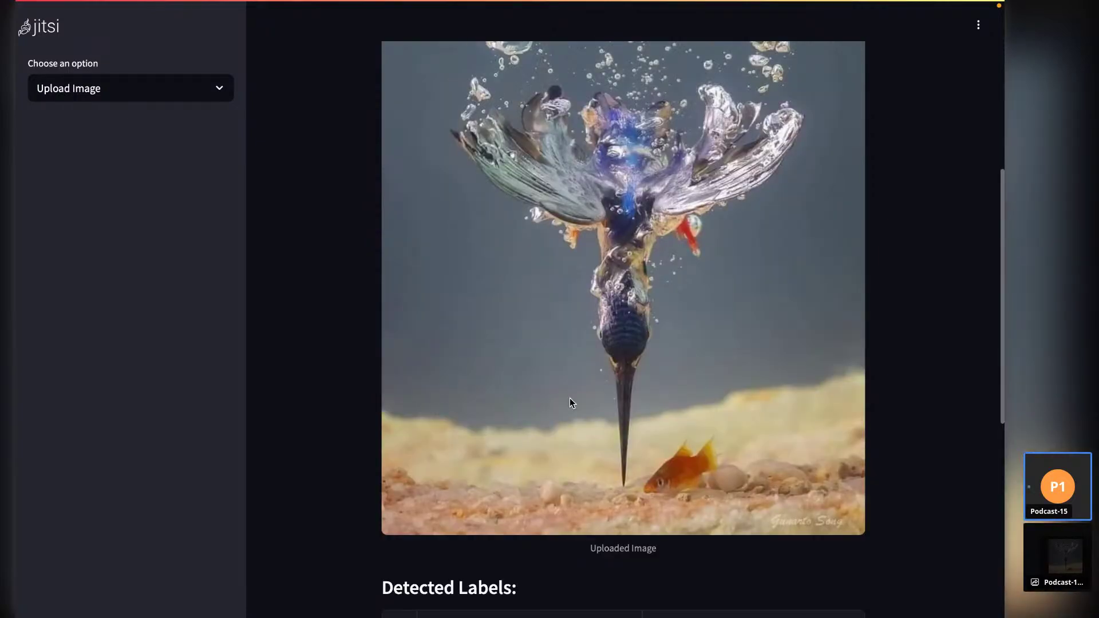
pyautogui.scroll(1, 570, 398)
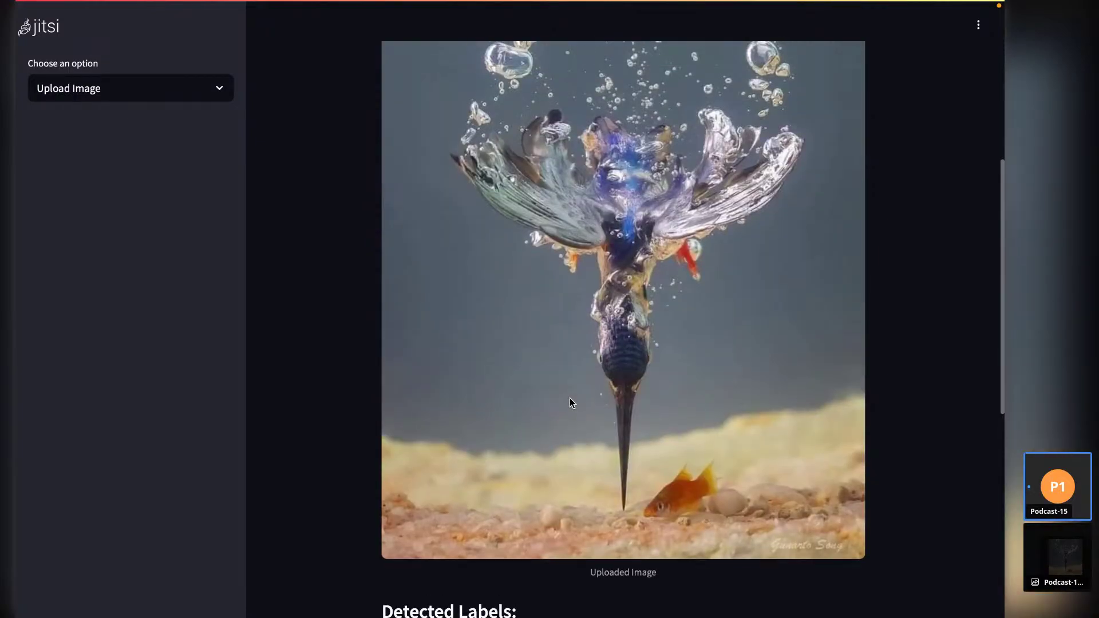
# - Read the full detected labels table for the uploaded bird image and the S3 and DynamoDB storage messages below it
pyautogui.scroll(-1, 570, 399)
pyautogui.scroll(-3, 626, 387)
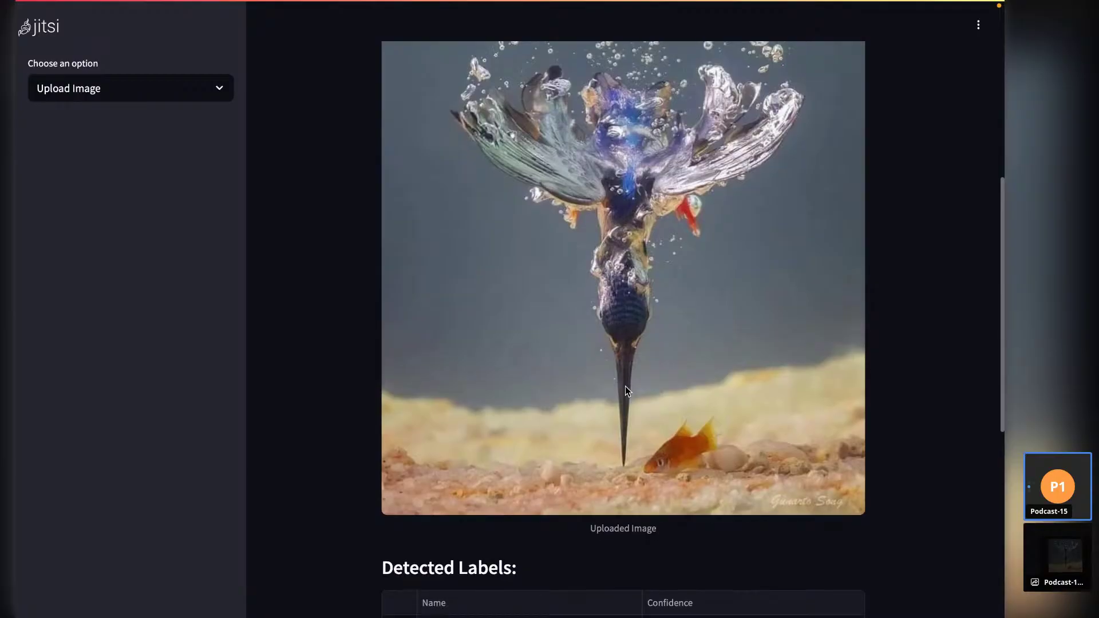
pyautogui.scroll(-1, 625, 386)
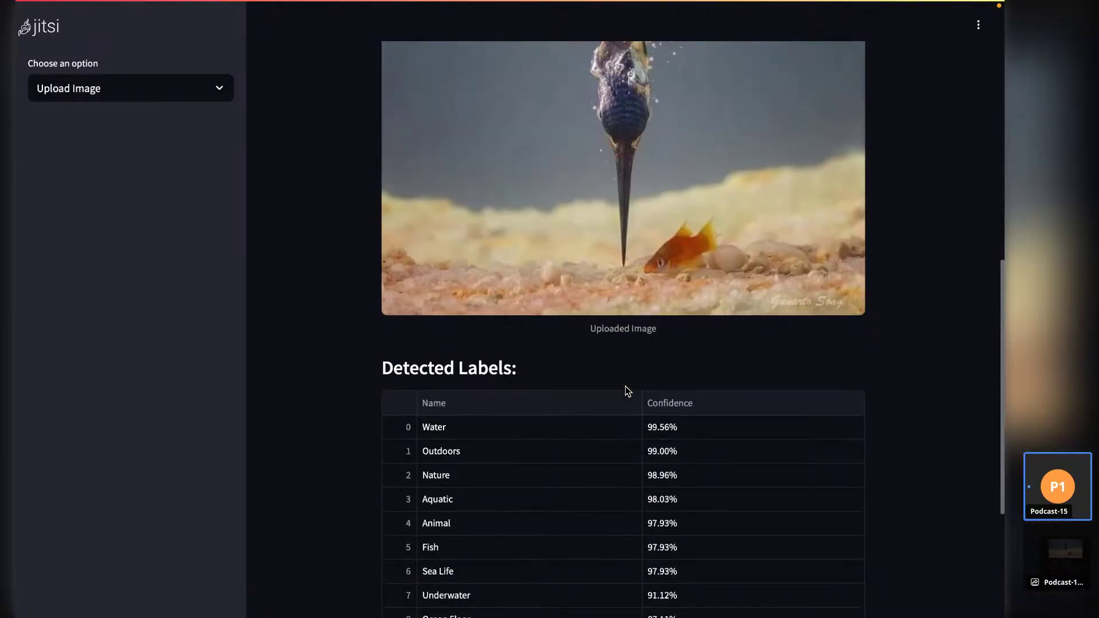
pyautogui.scroll(2, 625, 386)
pyautogui.scroll(-2, 625, 386)
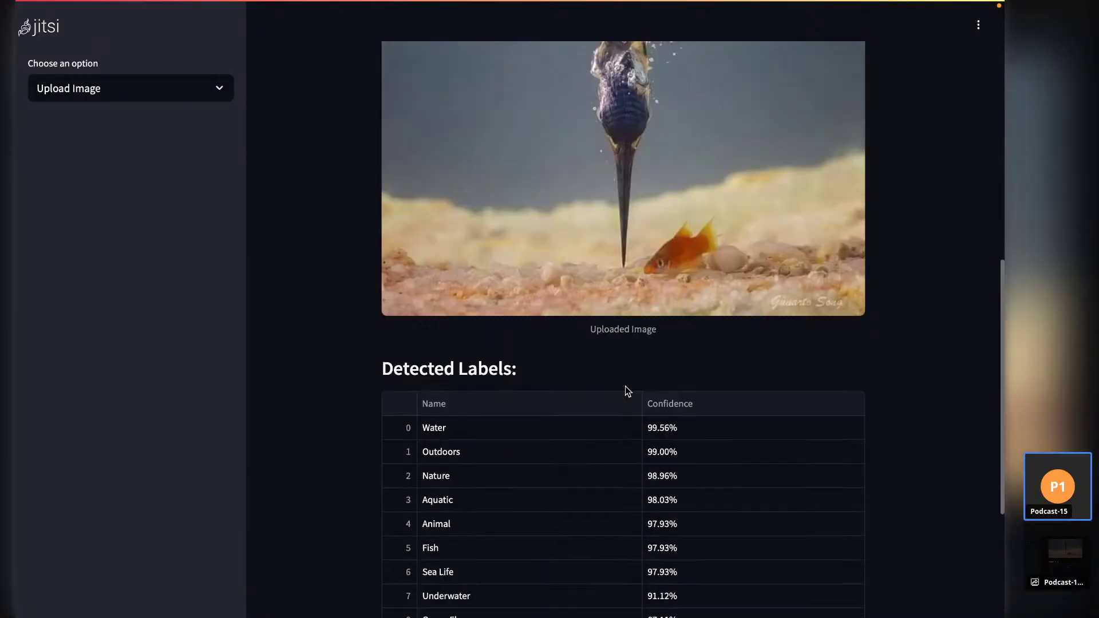
pyautogui.scroll(-5, 625, 386)
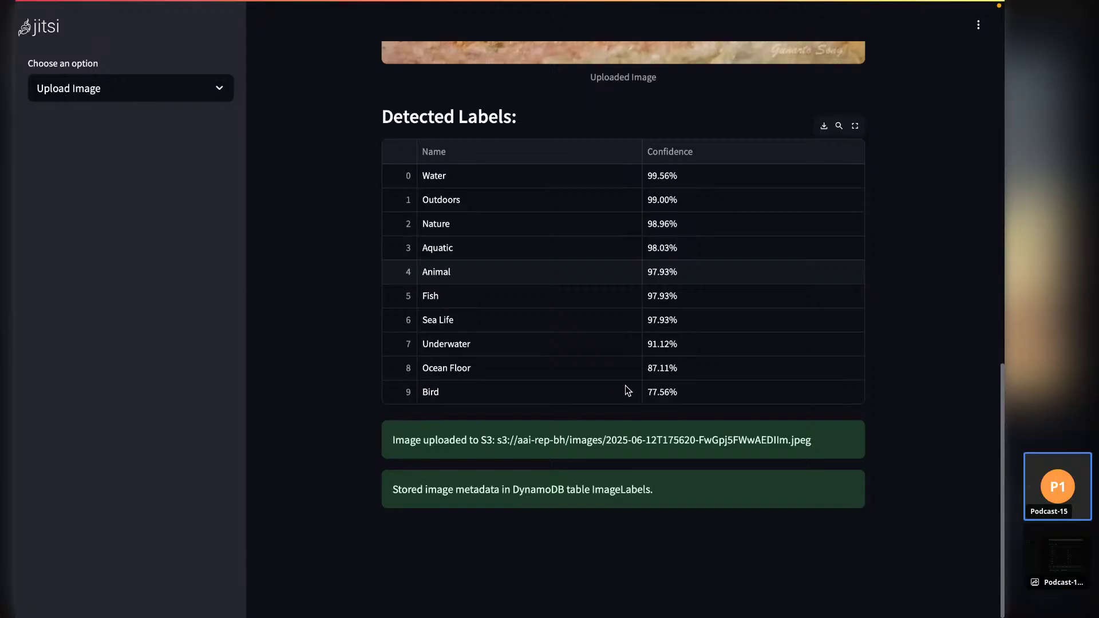
# - Switch the app to View DynamoDB Table and review the stored image keys with their labels
pyautogui.click(92, 88)
pyautogui.click(77, 150)
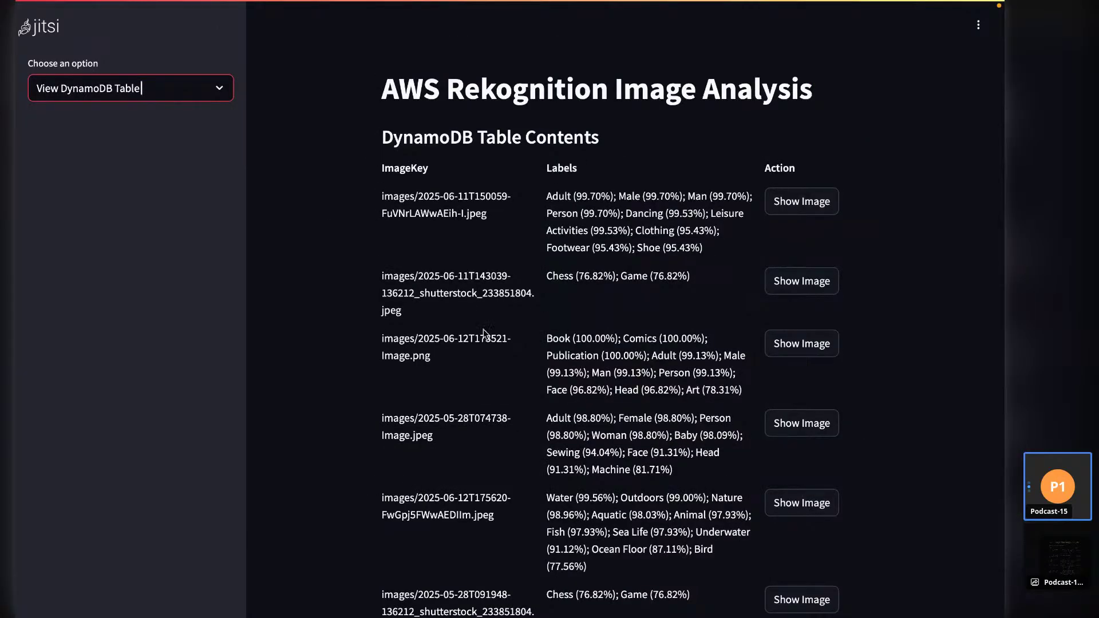
pyautogui.scroll(-1, 483, 329)
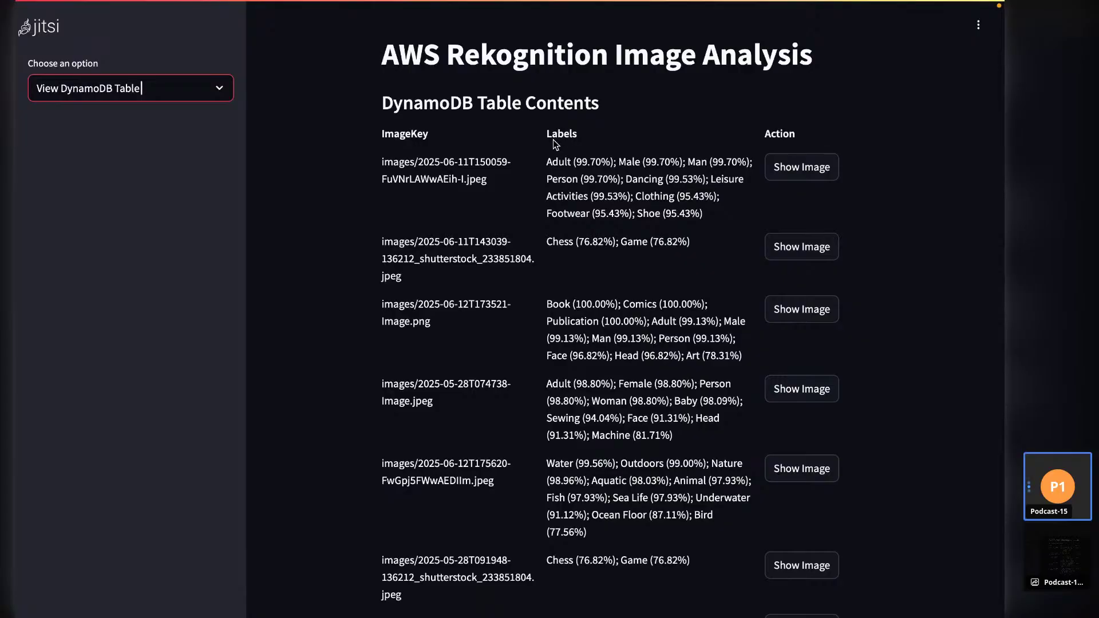
pyautogui.scroll(-1, 619, 176)
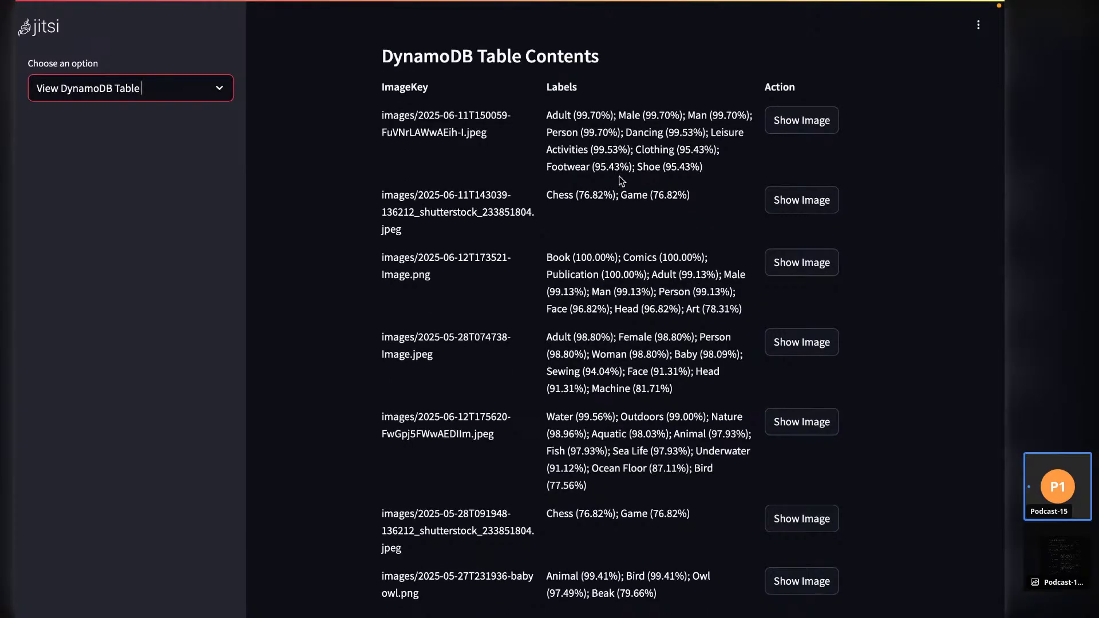
pyautogui.scroll(-2, 619, 177)
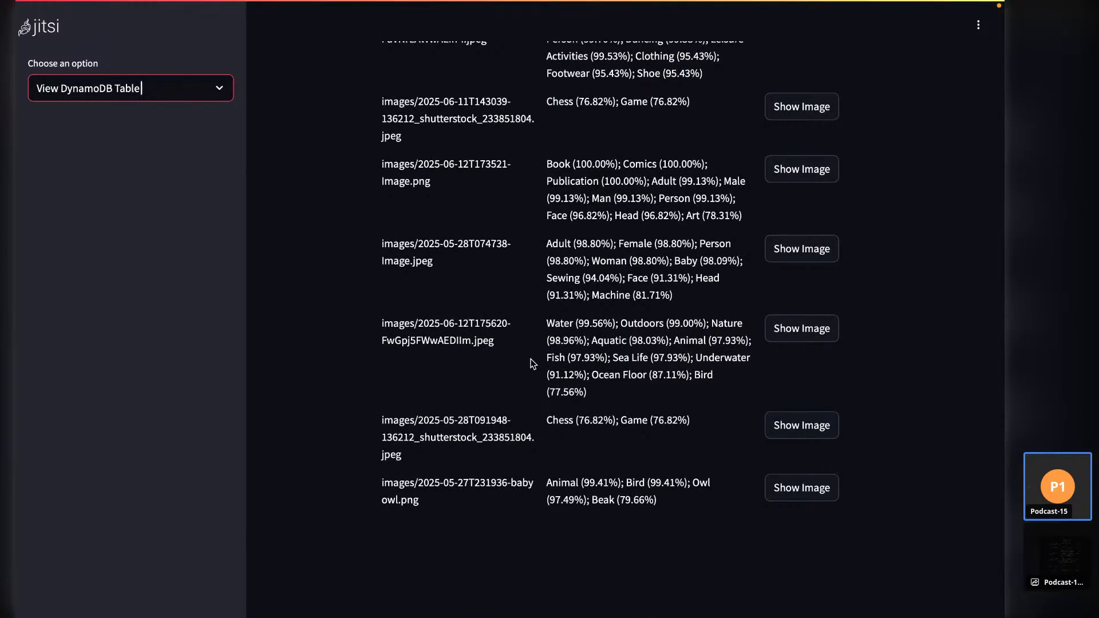
pyautogui.scroll(1, 530, 363)
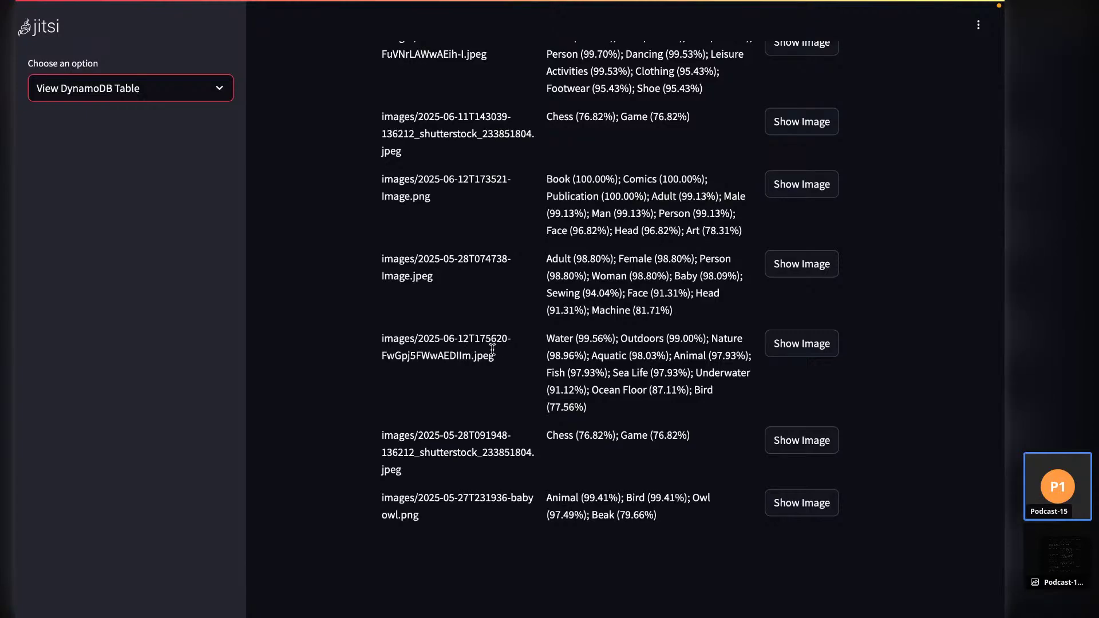
pyautogui.scroll(1, 493, 349)
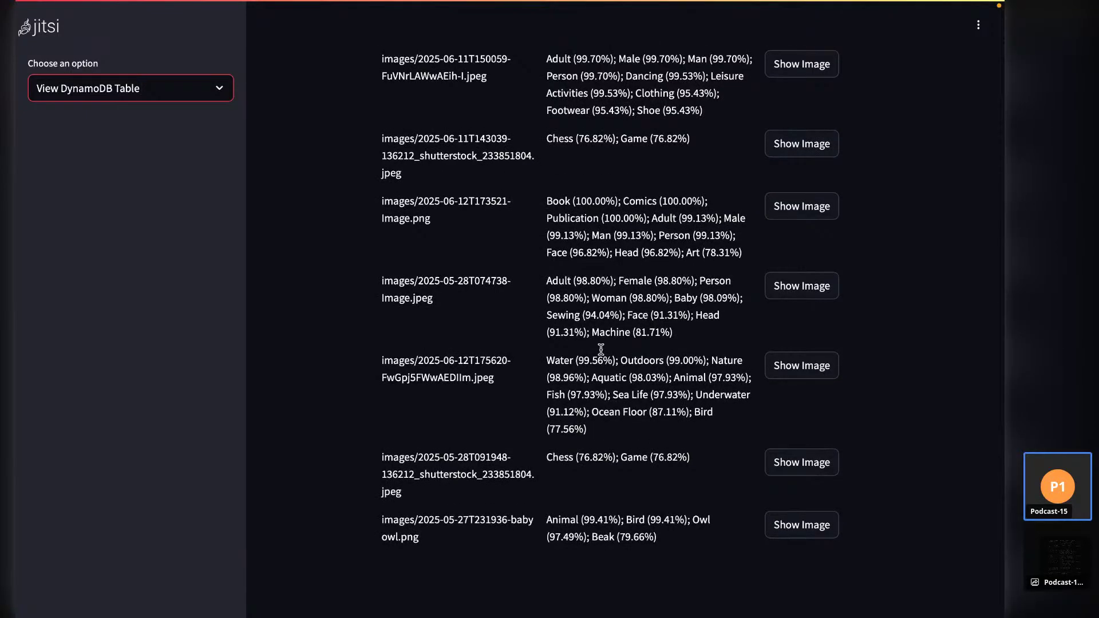
pyautogui.scroll(3, 480, 277)
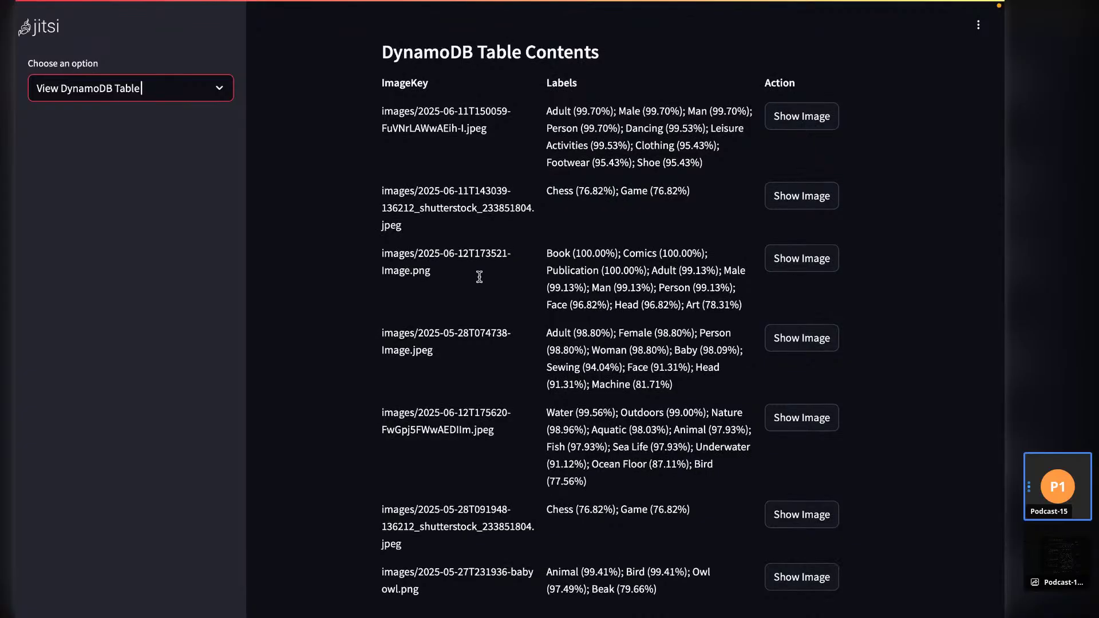
# - Show the stored image for the record images/2025-06-12T173521-Image.png below the table
pyautogui.click(776, 267)
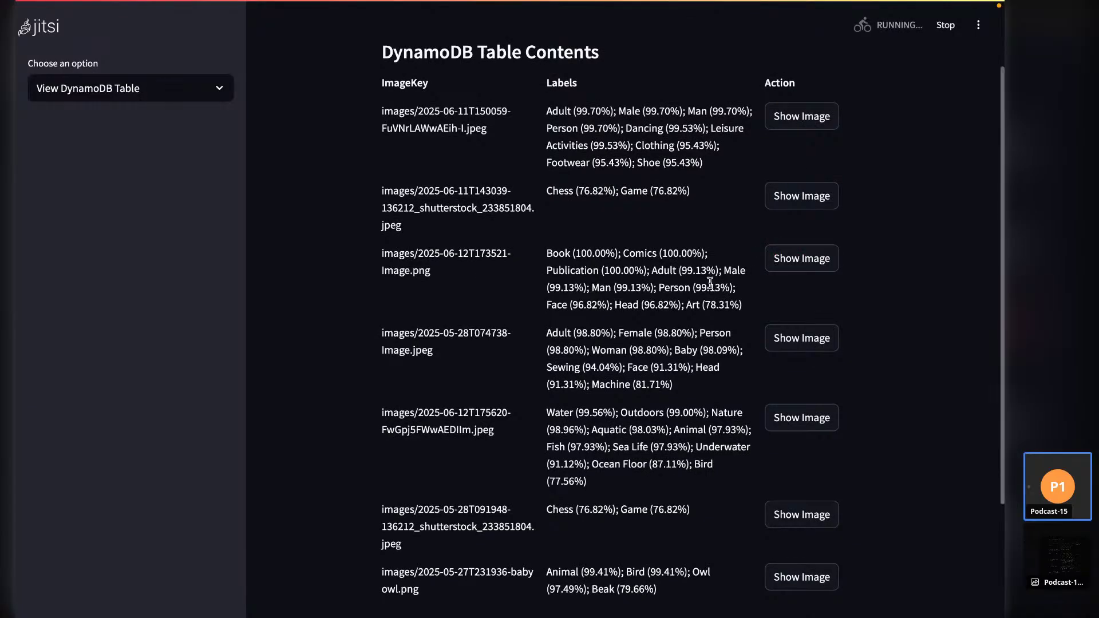
pyautogui.scroll(-5, 644, 316)
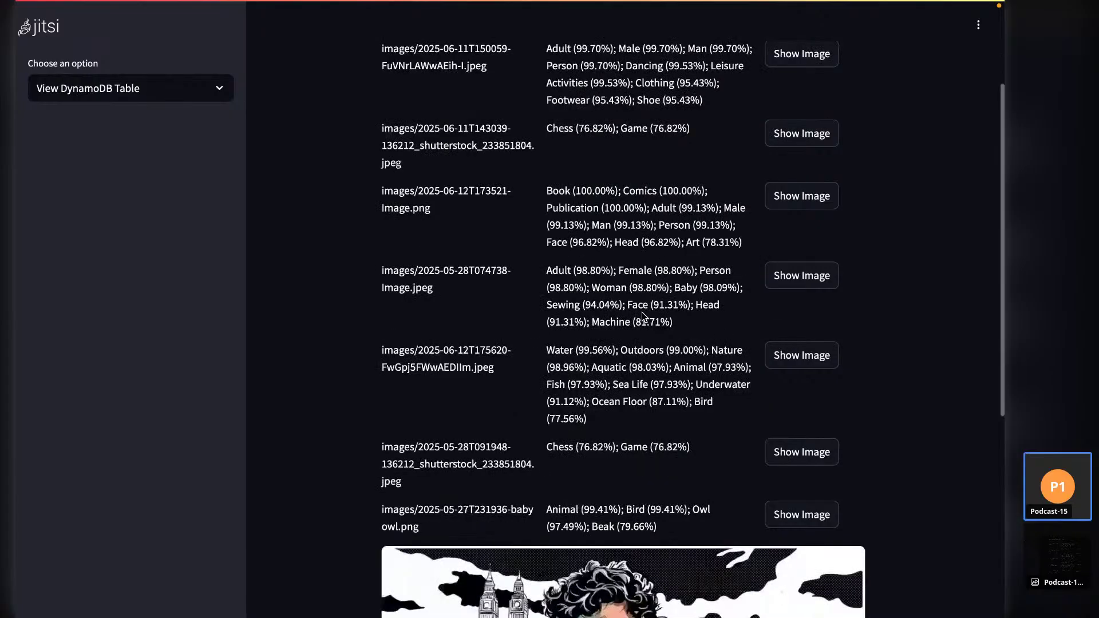
pyautogui.scroll(5, 641, 311)
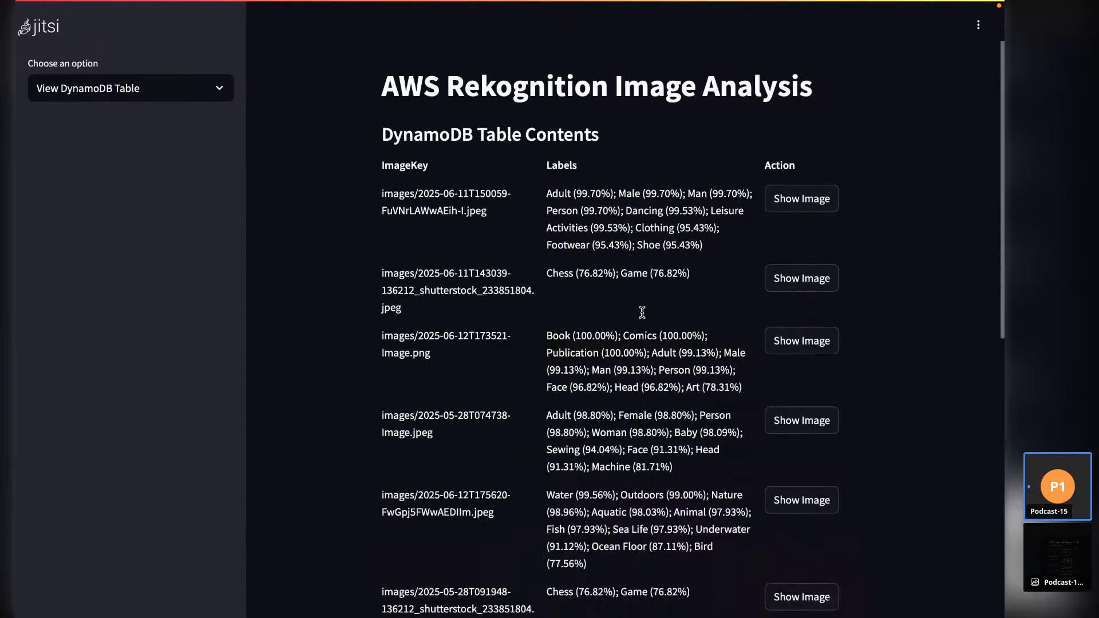
# - Show the stored bird image for the record images/2025-06-12T175620-FwGpj5FWwAEDIIm.jpeg
pyautogui.scroll(-1, 642, 312)
pyautogui.click(790, 440)
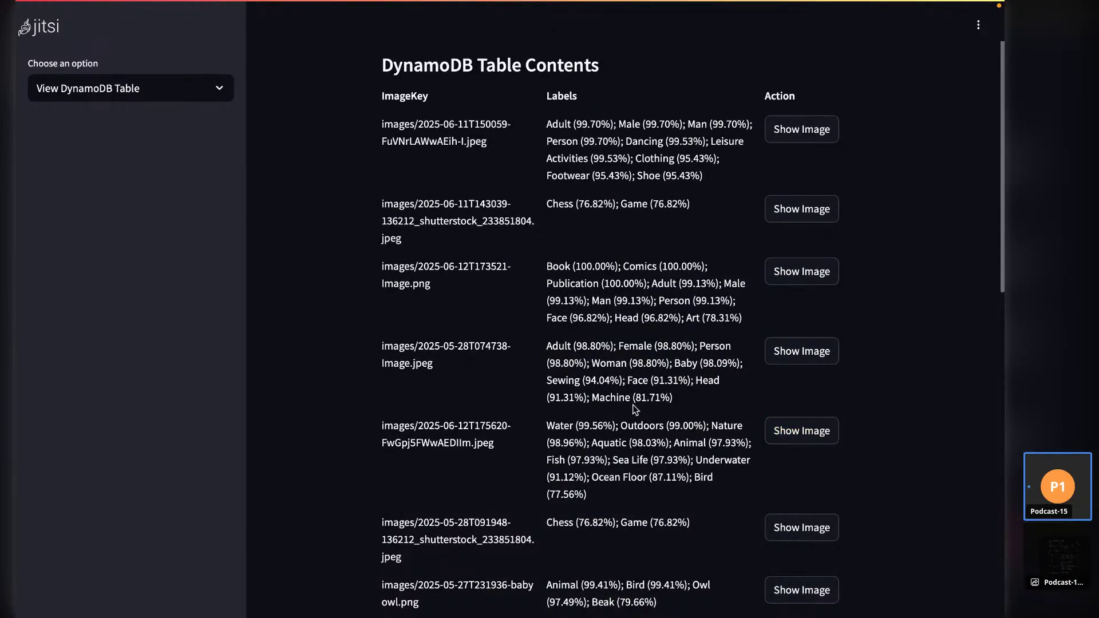
pyautogui.scroll(-3, 633, 404)
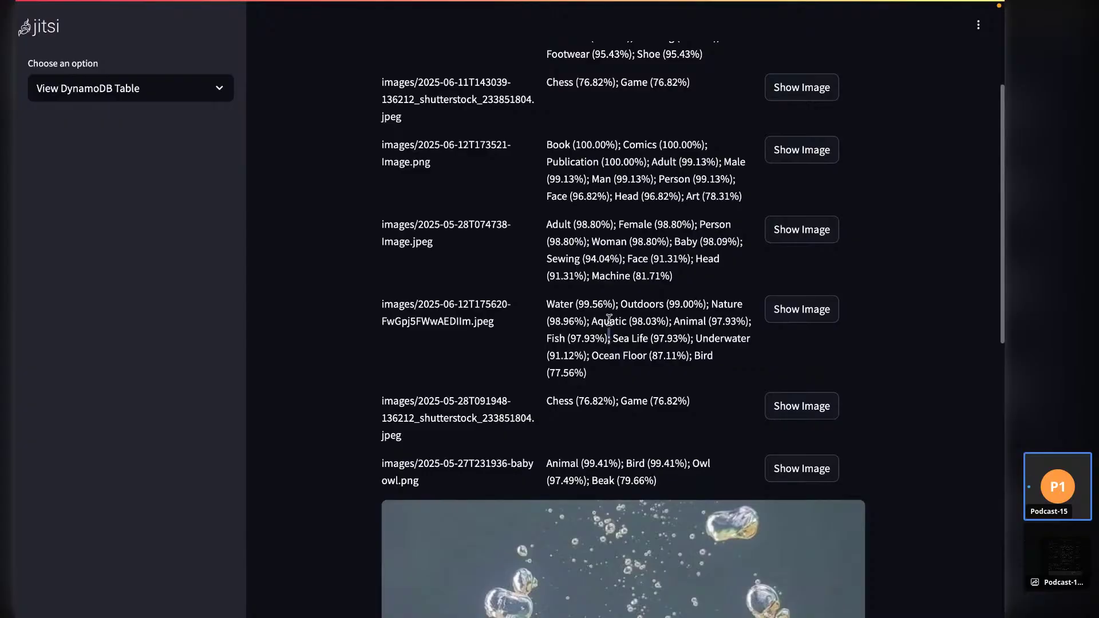
pyautogui.doubleClick(610, 319)
# - Revisit the open ECS task, ECR images and ecsTaskExecutionRole pages, ending on the DynamoDB dashboard
pyautogui.moveTo(604, 6)
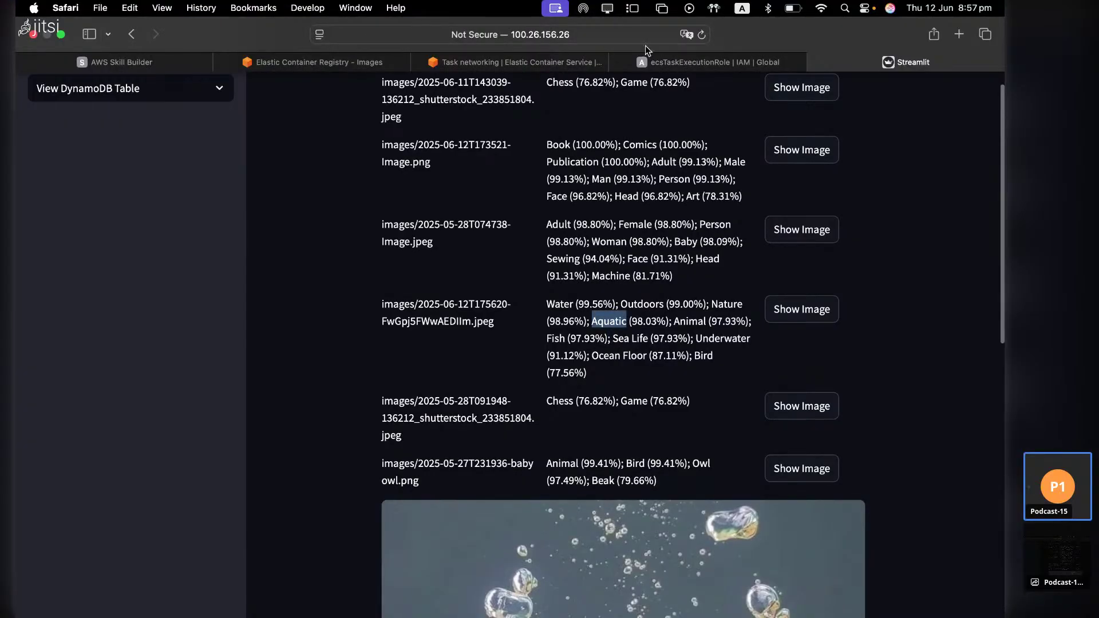
pyautogui.click(500, 66)
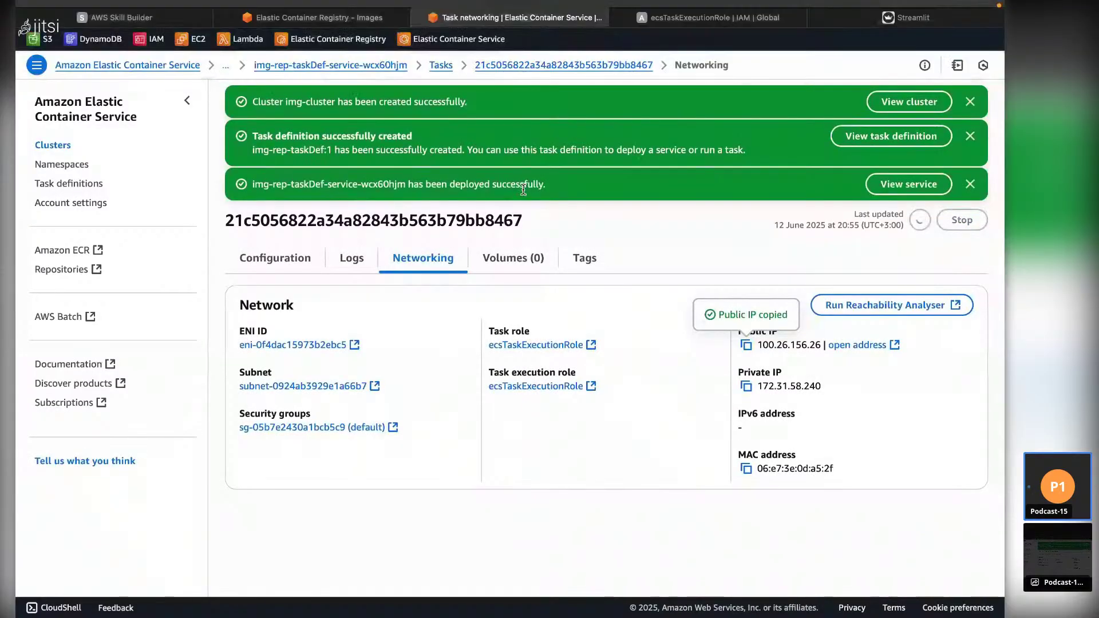
pyautogui.click(356, 61)
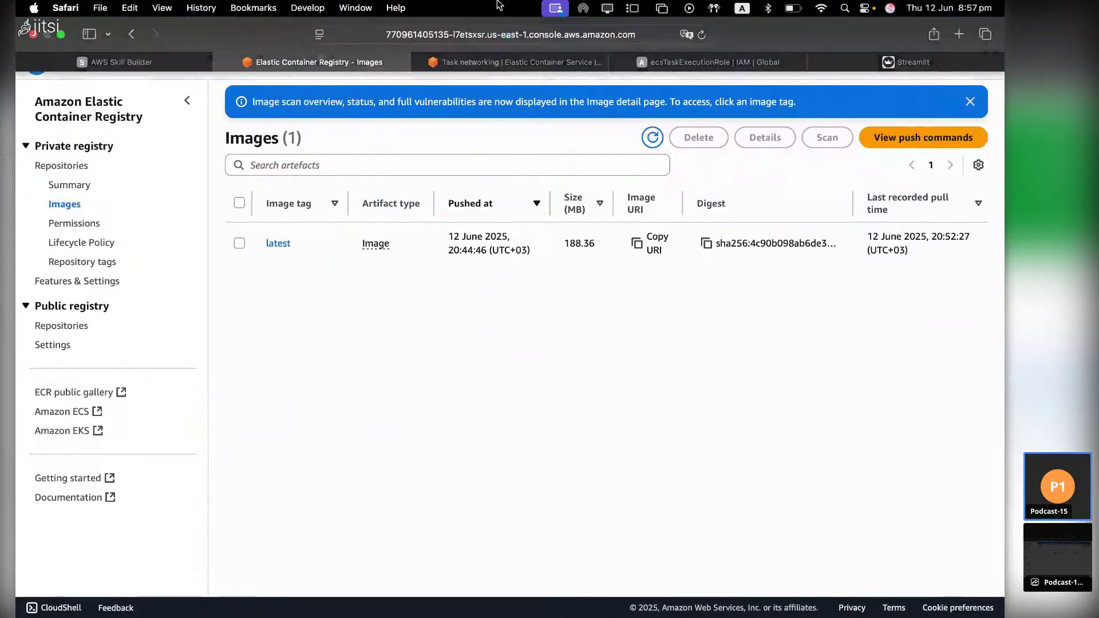
pyautogui.click(710, 62)
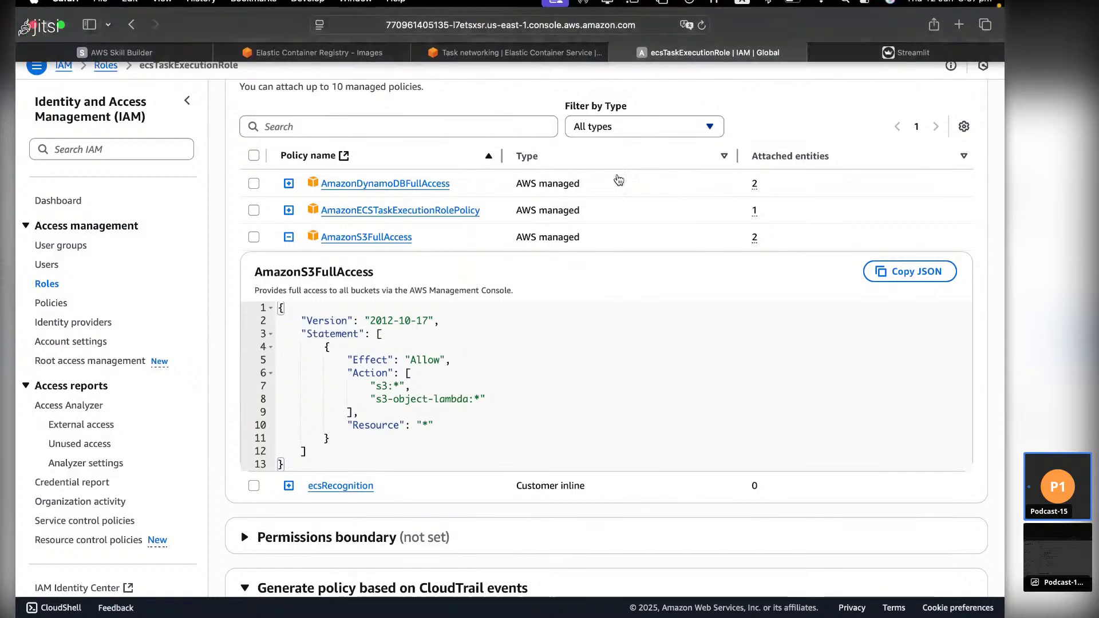
pyautogui.scroll(5, 561, 233)
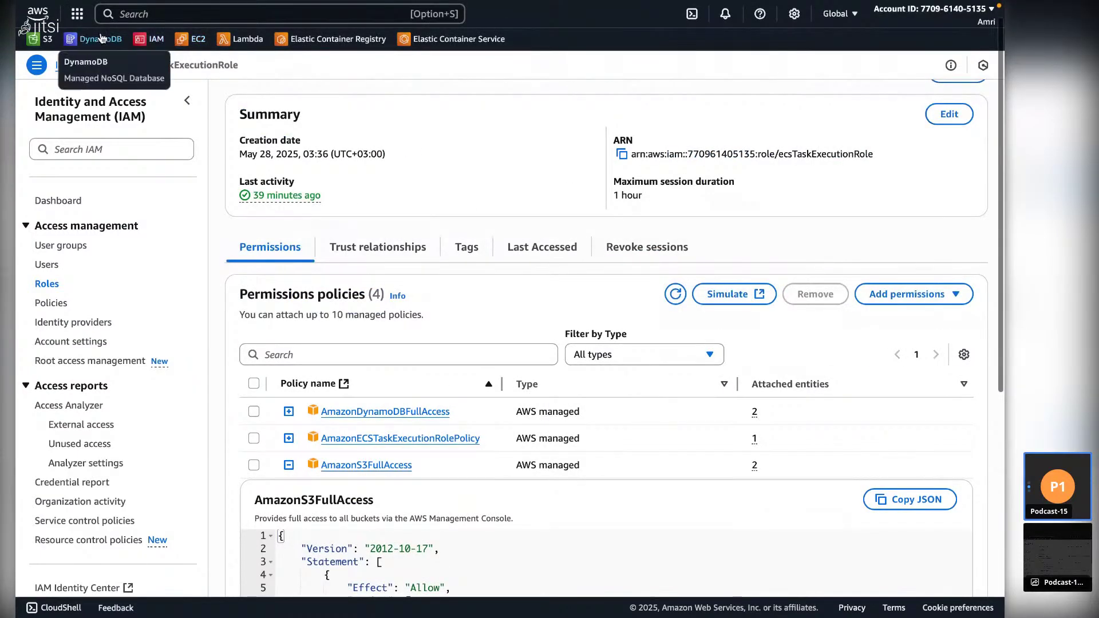
pyautogui.click(101, 39)
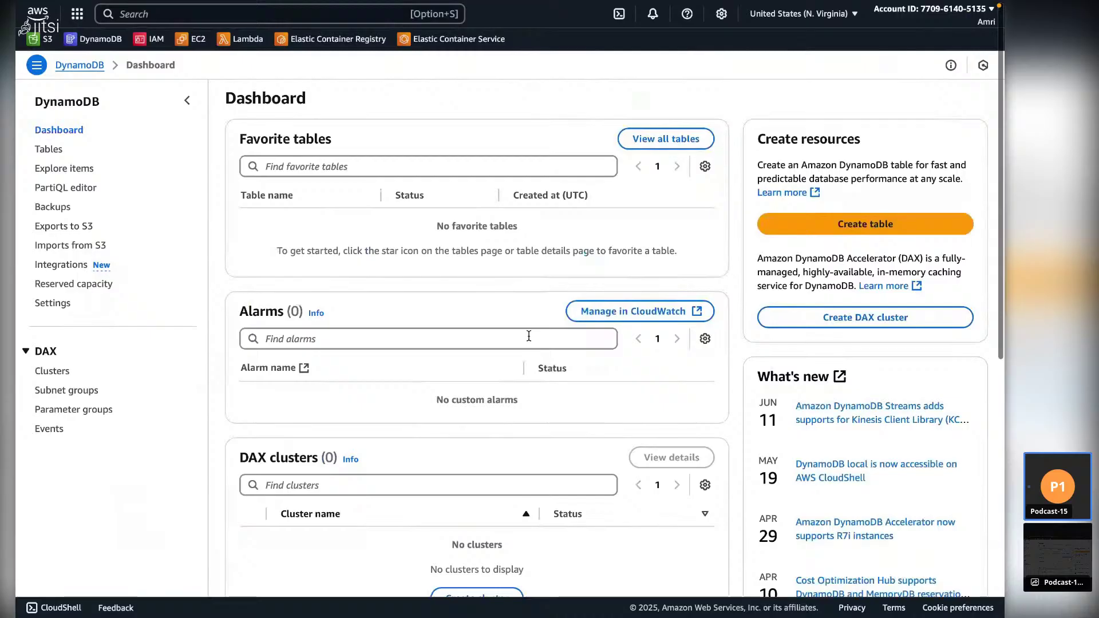
# - Switch to the Codespaces editor and set MaxLabels to 7 in the detect_labels call of app_s3DbRecog.py
pyautogui.hotkey('ctrl', 'Left')
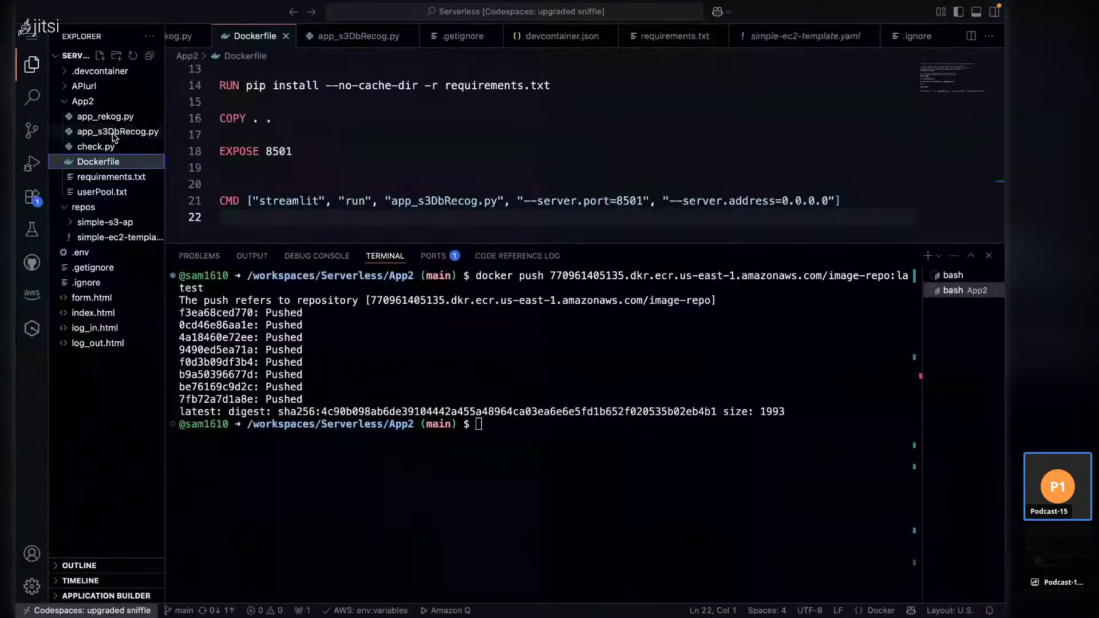
pyautogui.click(114, 133)
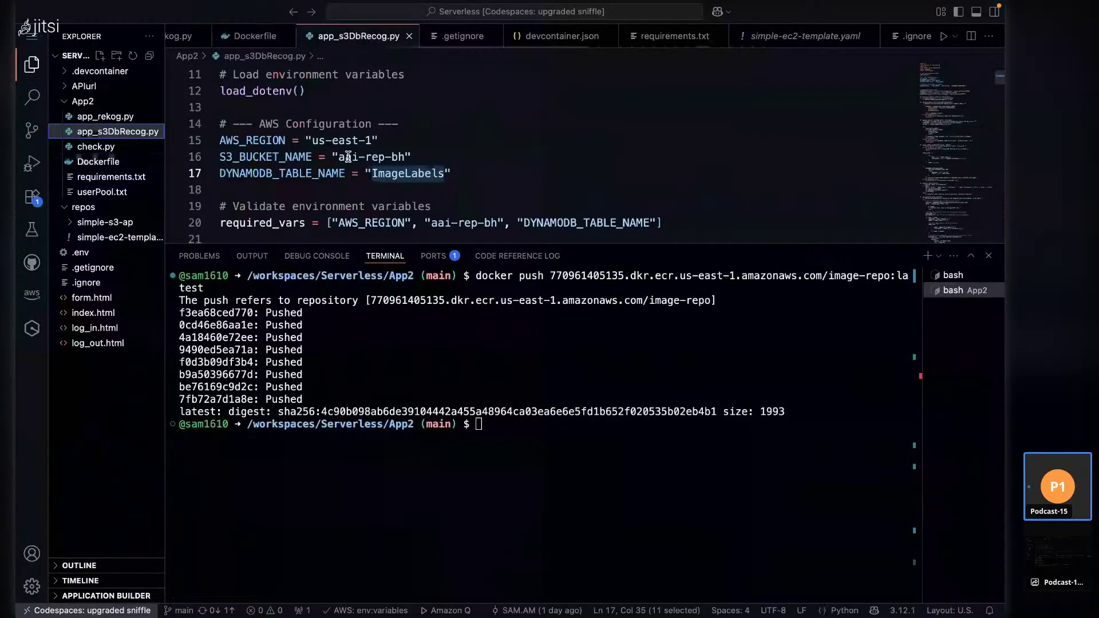
pyautogui.scroll(-8, 348, 156)
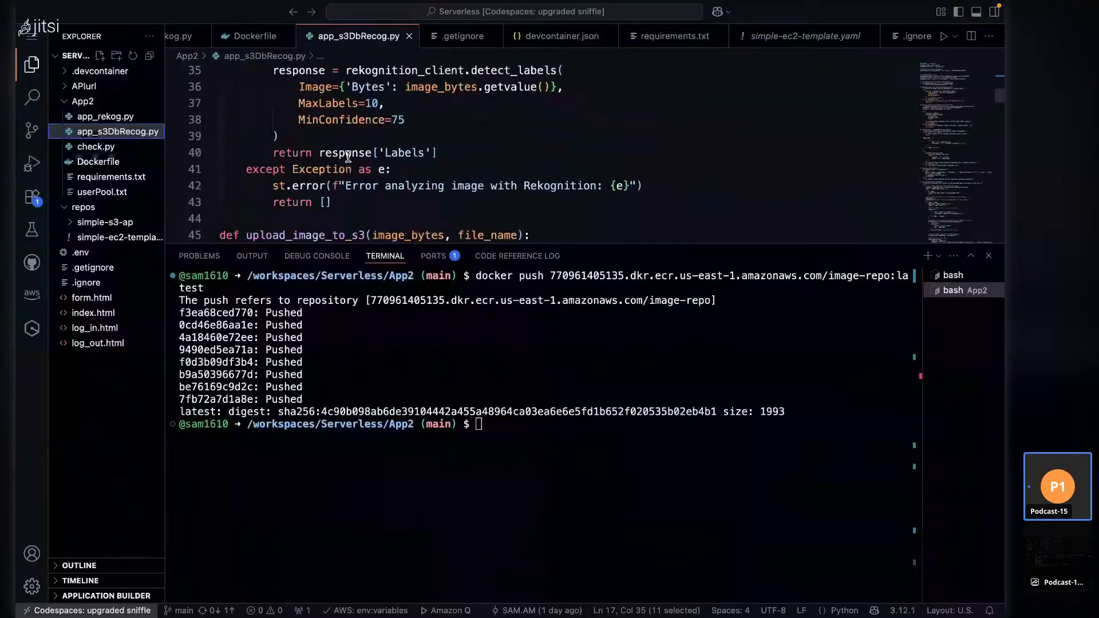
pyautogui.click(381, 104)
pyautogui.press('BackSpace')
pyautogui.press('BackSpace')
pyautogui.write('7')
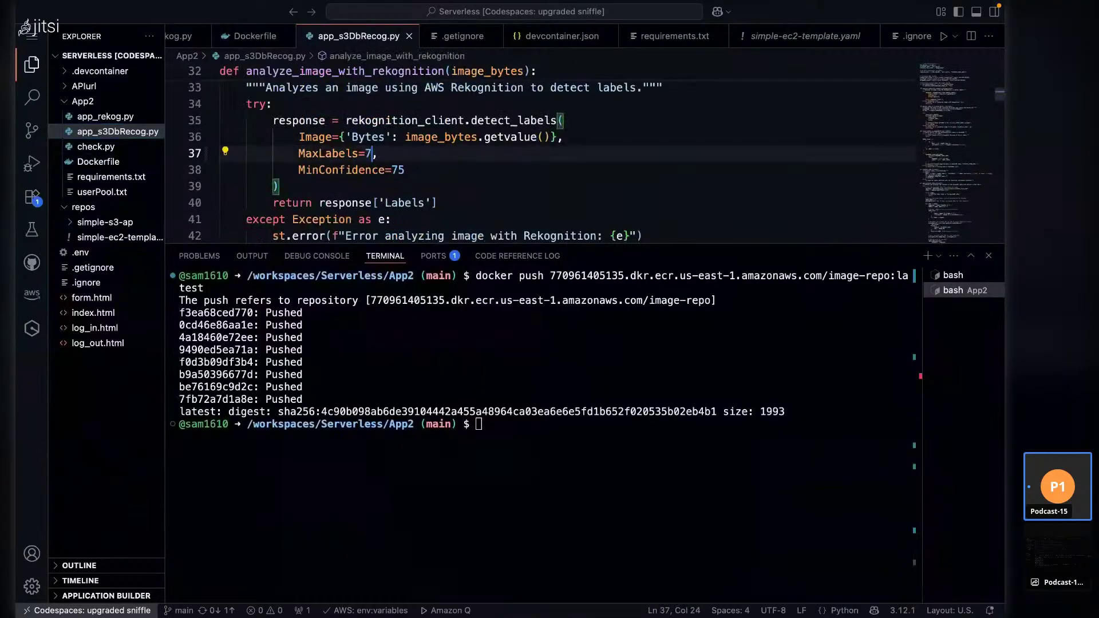
# - Set MinConfidence to 80 in the same detect_labels call
pyautogui.doubleClick(399, 170)
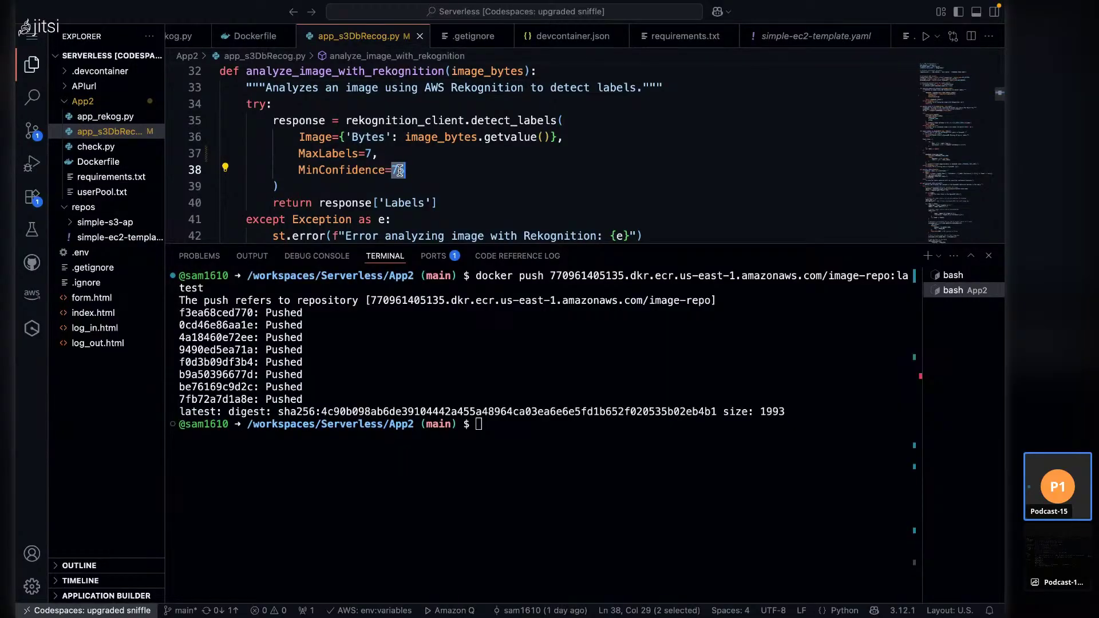
pyautogui.write('80')
pyautogui.scroll(-1, 400, 171)
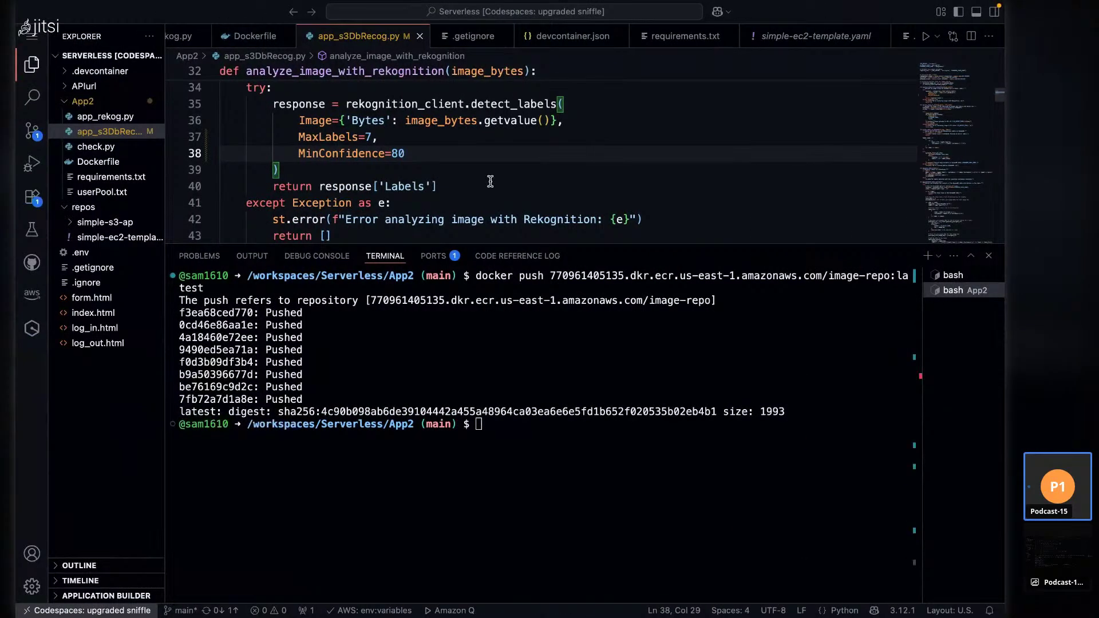
pyautogui.click(474, 173)
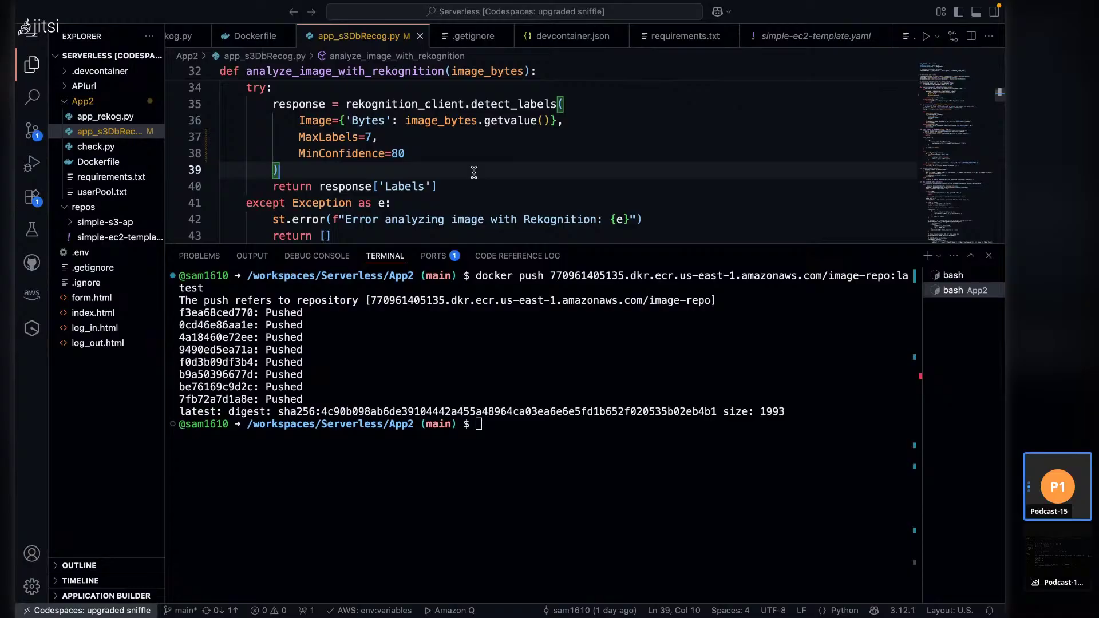